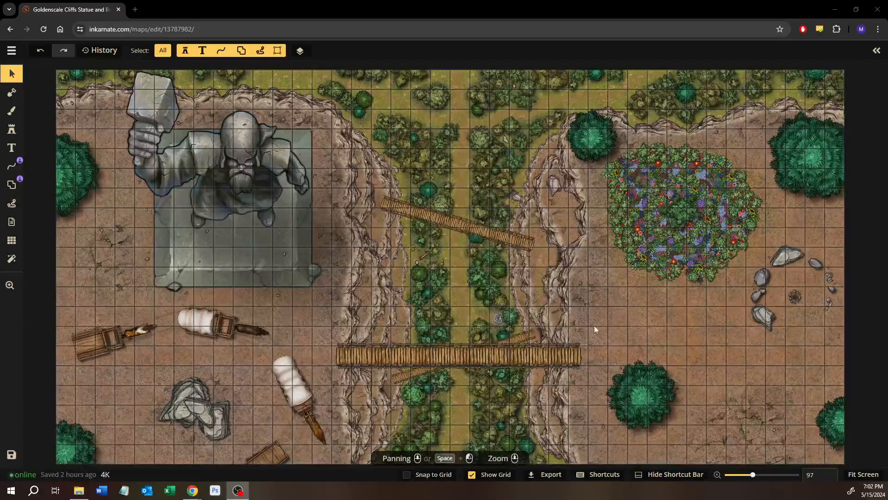
# Search the scene's objects for "flower" and enter the Wildflowers group
pyautogui.scroll(10, 711, 251)
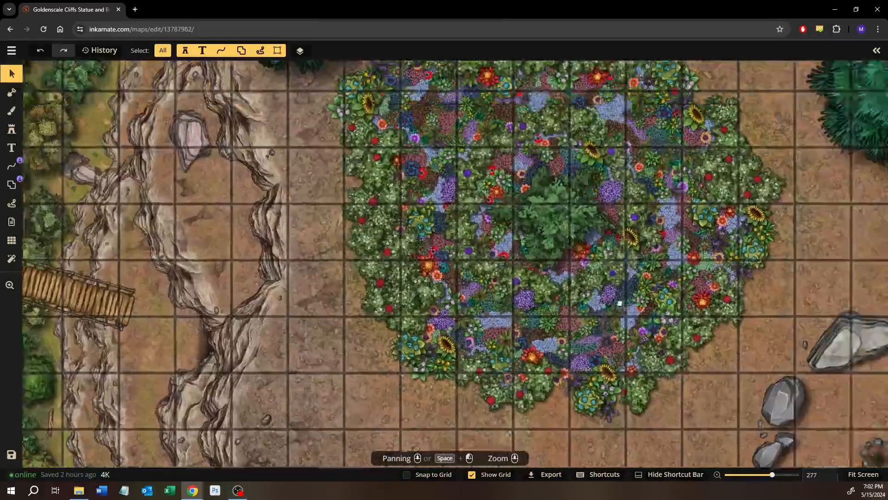
pyautogui.moveTo(620, 303); pyautogui.dragTo(595, 321)
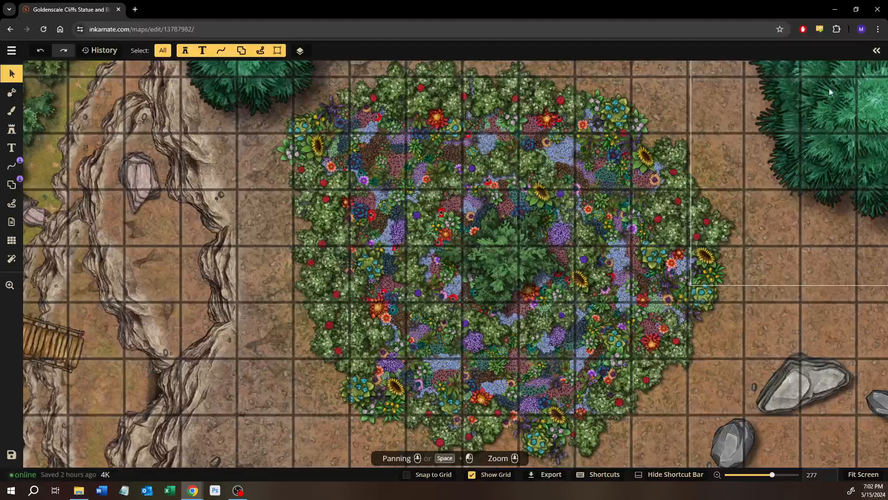
pyautogui.scroll(10, 557, 365)
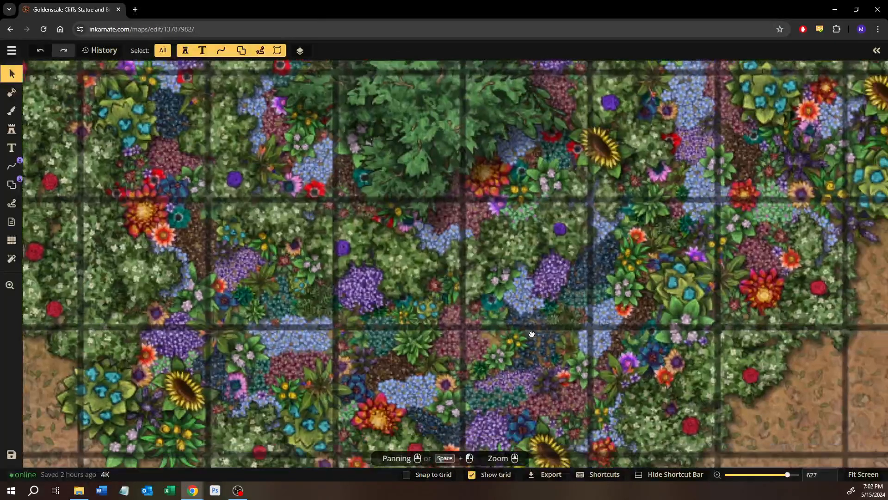
pyautogui.scroll(5, 532, 334)
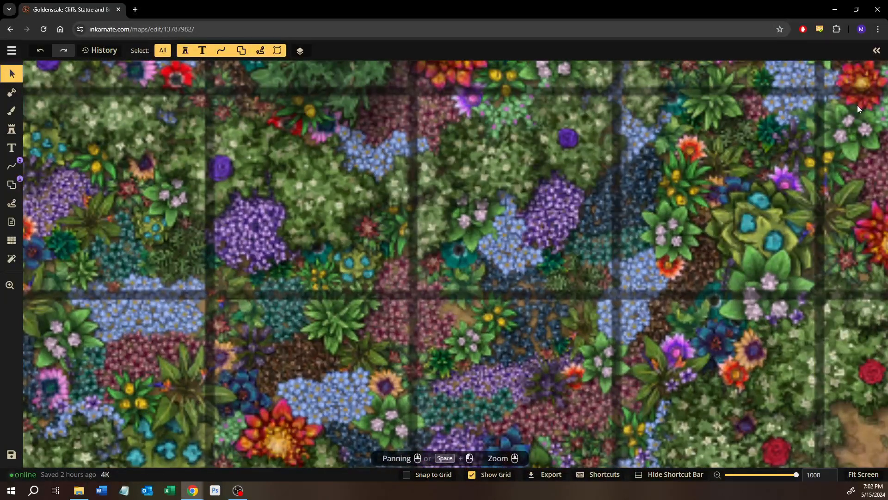
pyautogui.click(876, 50)
pyautogui.click(807, 280)
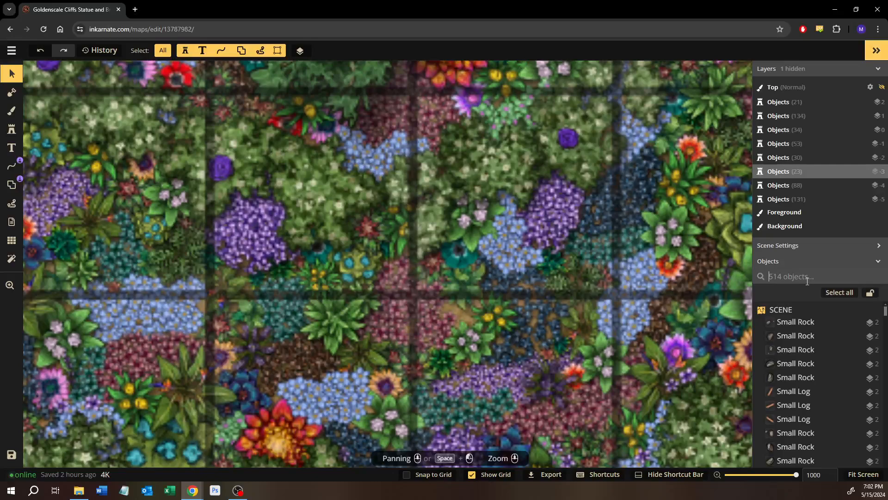
pyautogui.write('f')
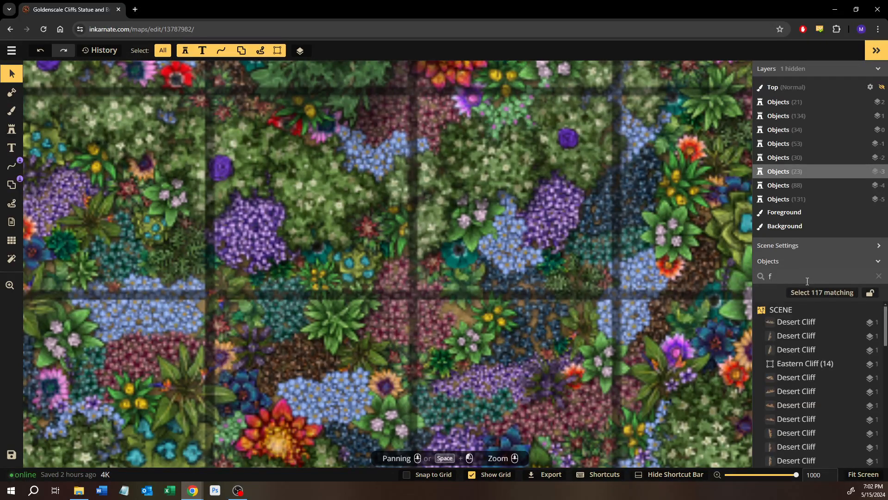
pyautogui.write('lower')
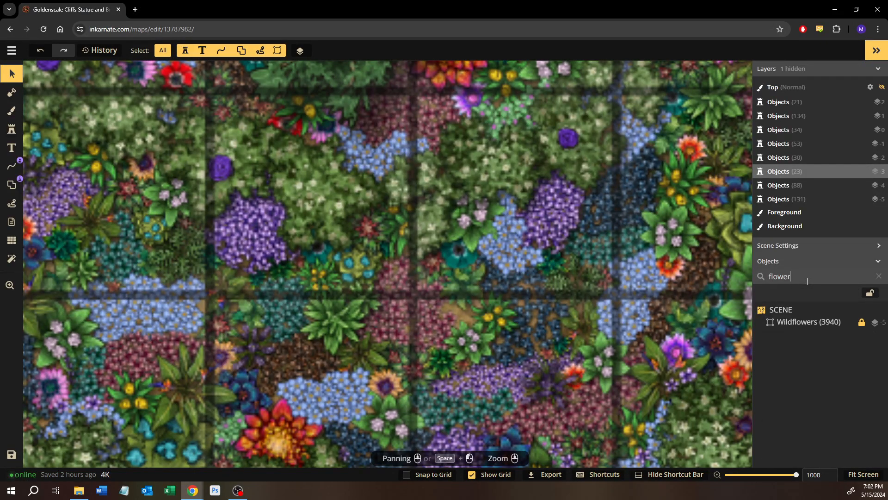
pyautogui.doubleClick(810, 322)
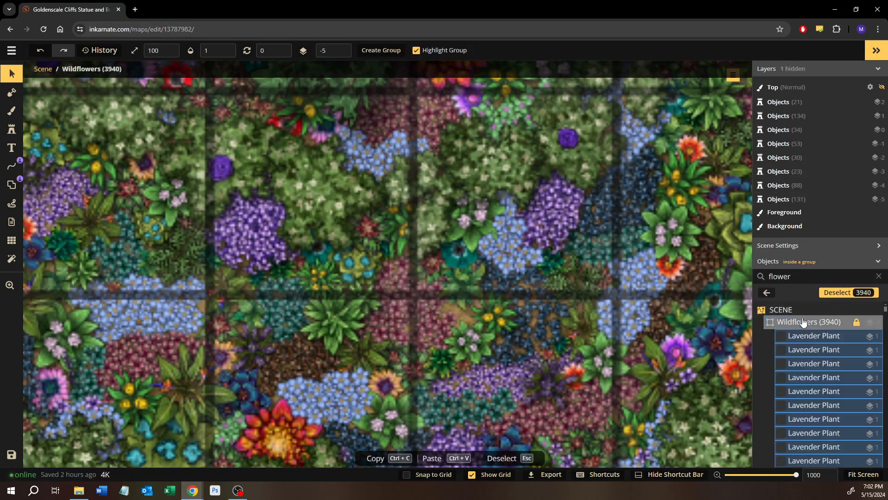
# Pick up the small pink flower stamp at size 20 and place three more on the bare spot beside it
pyautogui.click(442, 323)
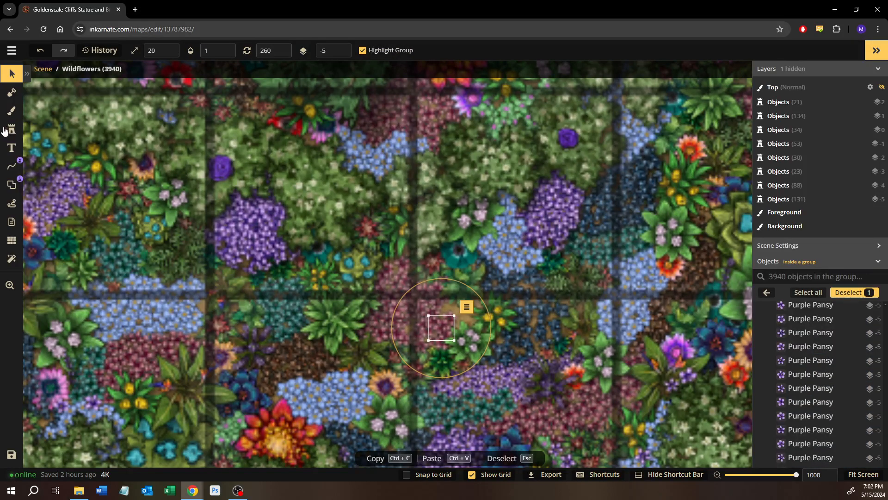
pyautogui.press('o')
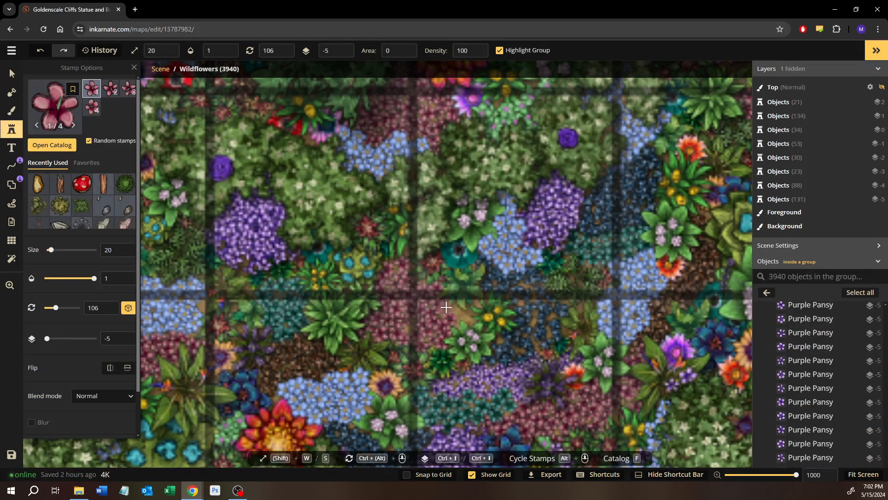
pyautogui.click(455, 312)
pyautogui.click(460, 318)
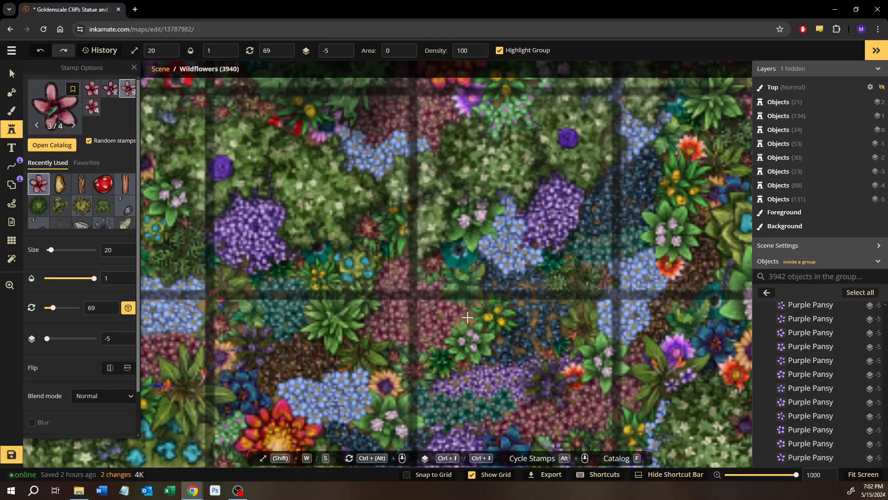
pyautogui.click(461, 319)
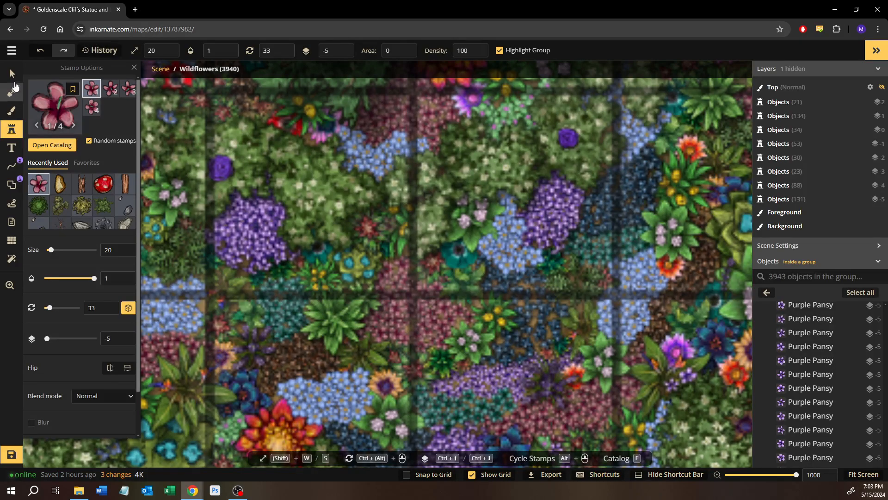
pyautogui.press('v')
# Inspect the planting across the whole flower bed and leave the Wildflowers group
pyautogui.scroll(-5, 328, 250)
pyautogui.moveTo(278, 210); pyautogui.dragTo(419, 302)
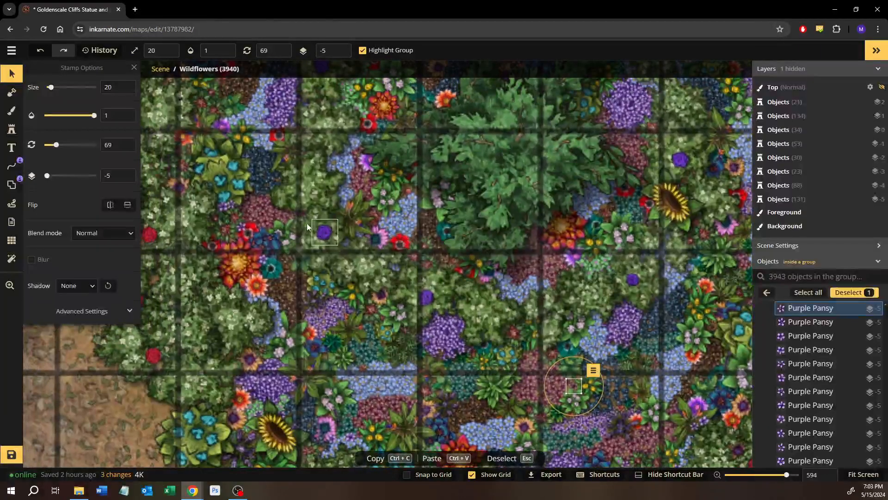
pyautogui.moveTo(307, 223); pyautogui.dragTo(330, 371)
pyautogui.moveTo(389, 215); pyautogui.dragTo(303, 368)
pyautogui.moveTo(399, 305); pyautogui.dragTo(211, 297)
pyautogui.scroll(1, 400, 350)
pyautogui.moveTo(399, 350); pyautogui.dragTo(297, 179)
pyautogui.moveTo(303, 332); pyautogui.dragTo(406, 247)
pyautogui.scroll(-5, 271, 246)
pyautogui.scroll(-3, 385, 294)
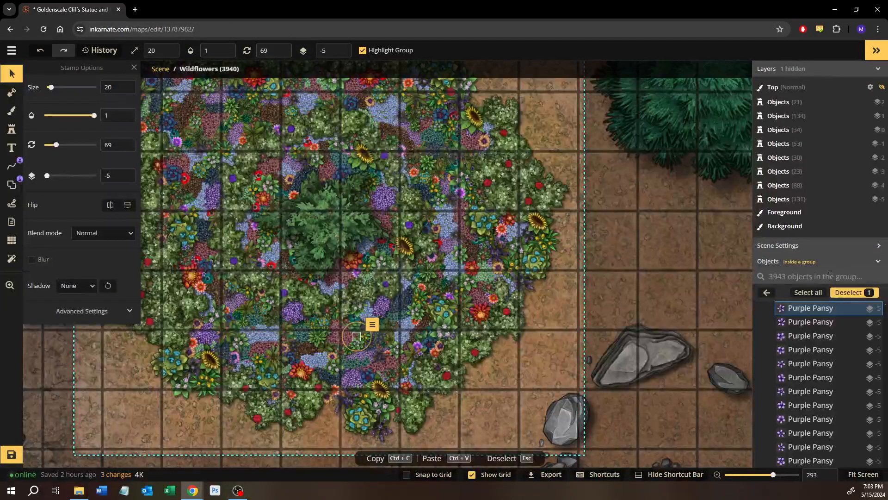
pyautogui.click(768, 293)
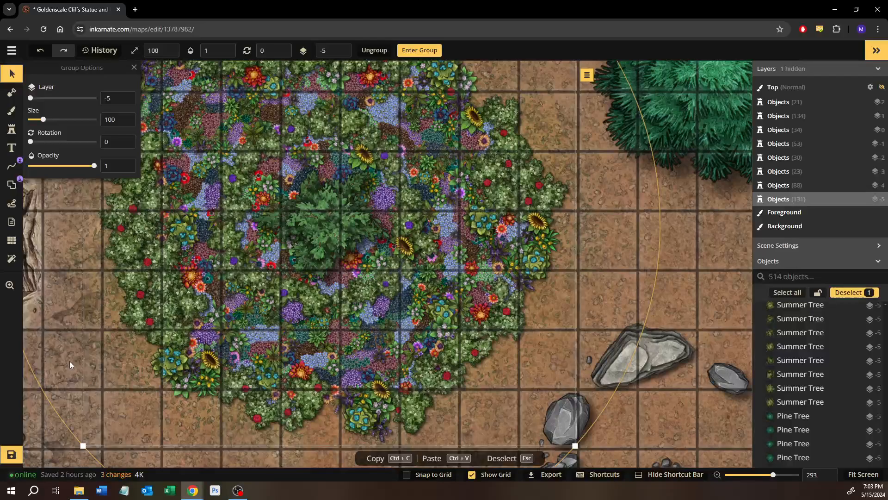
# Examine the map from the flower bed across the cliffs to the giant statue and back to the eastern plateau
pyautogui.scroll(-4, 60, 358)
pyautogui.moveTo(61, 357); pyautogui.dragTo(375, 280)
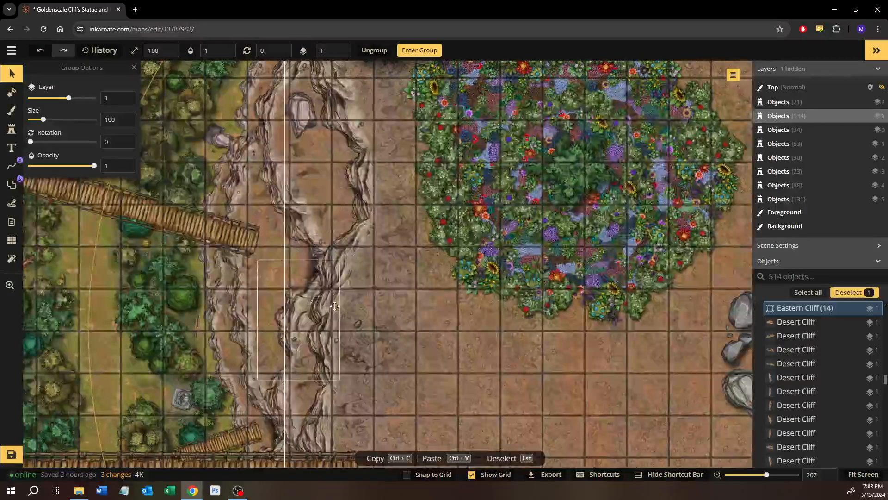
pyautogui.moveTo(185, 310); pyautogui.dragTo(379, 270)
pyautogui.scroll(-4, 378, 269)
pyautogui.moveTo(61, 319); pyautogui.dragTo(403, 322)
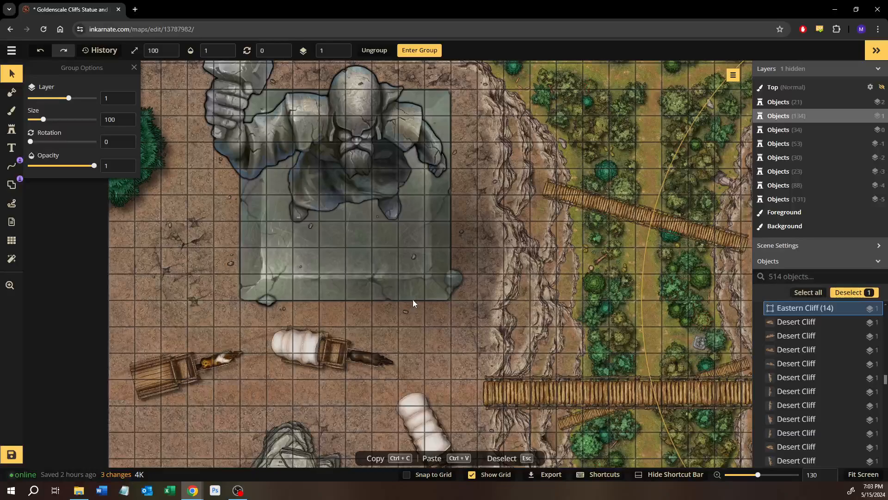
pyautogui.moveTo(395, 246); pyautogui.dragTo(373, 338)
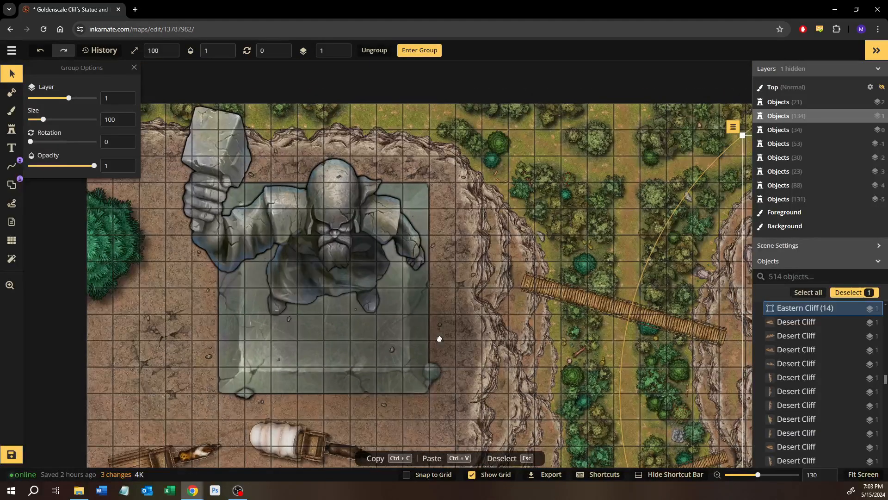
pyautogui.moveTo(440, 337); pyautogui.dragTo(332, 160)
pyautogui.moveTo(475, 346); pyautogui.dragTo(339, 293)
pyautogui.moveTo(587, 278); pyautogui.dragTo(298, 298)
pyautogui.moveTo(461, 276); pyautogui.dragTo(402, 314)
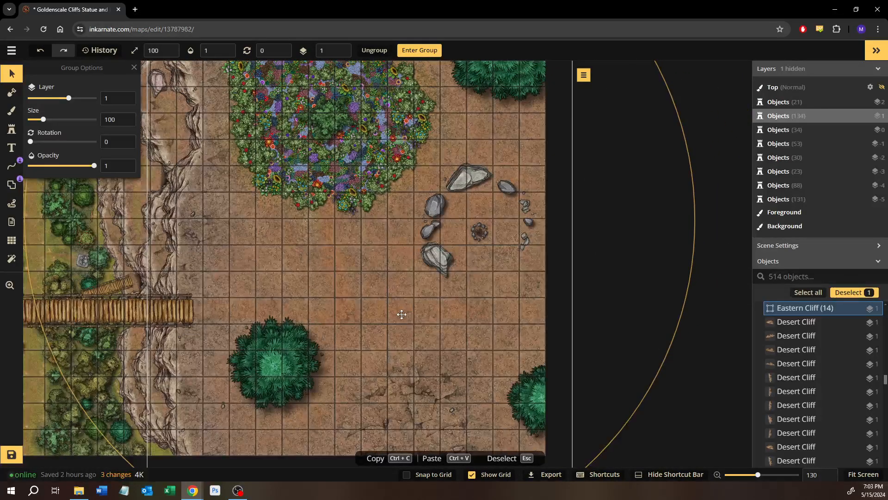
# Examine the fire pit with its ring of boulders and the nearby flower bed on the eastern plateau
pyautogui.scroll(5, 476, 288)
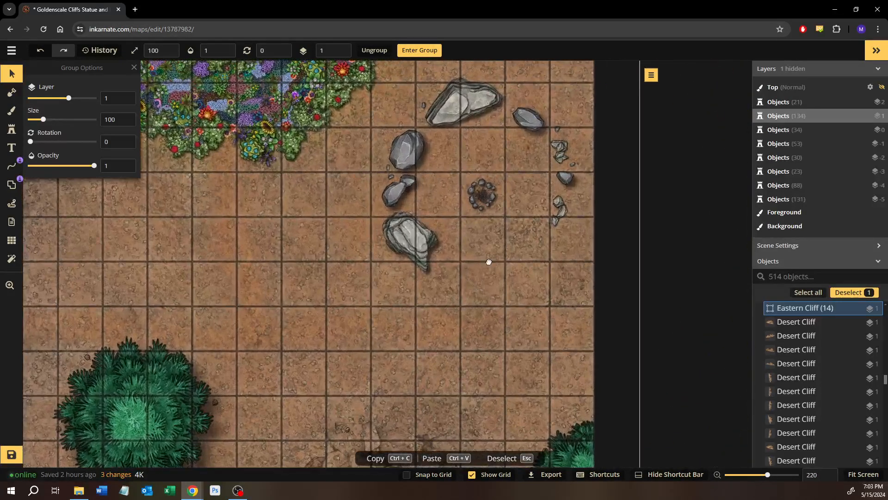
pyautogui.moveTo(489, 262); pyautogui.dragTo(416, 303)
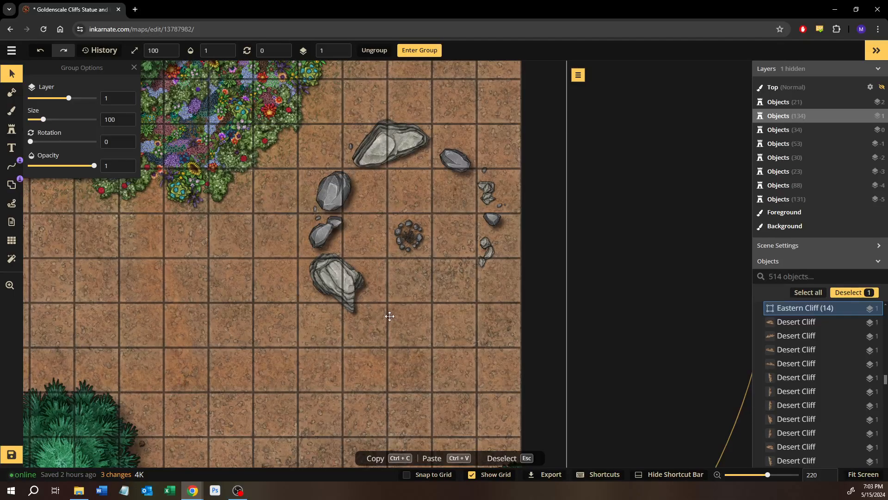
pyautogui.moveTo(391, 321); pyautogui.dragTo(425, 348)
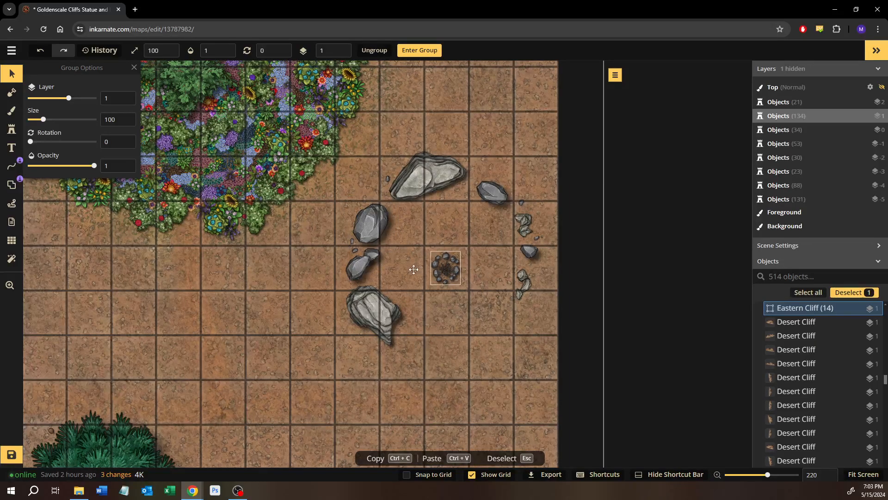
pyautogui.moveTo(394, 272); pyautogui.dragTo(461, 313)
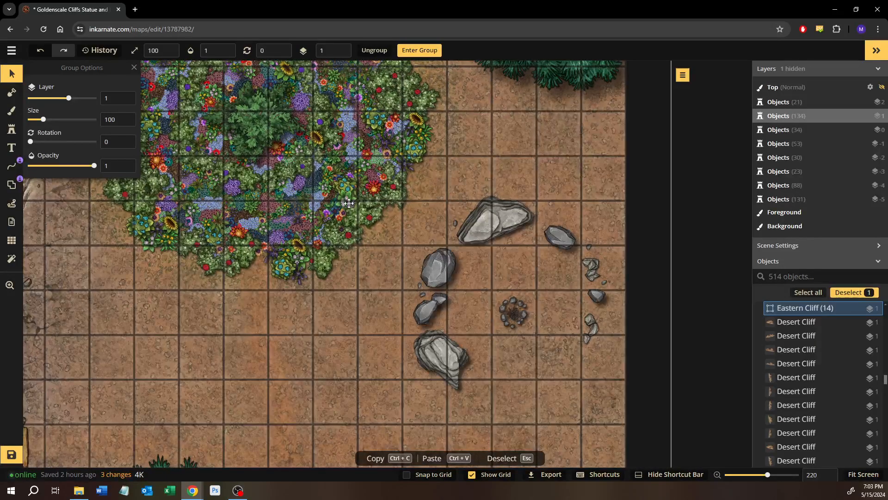
pyautogui.moveTo(351, 205); pyautogui.dragTo(432, 279)
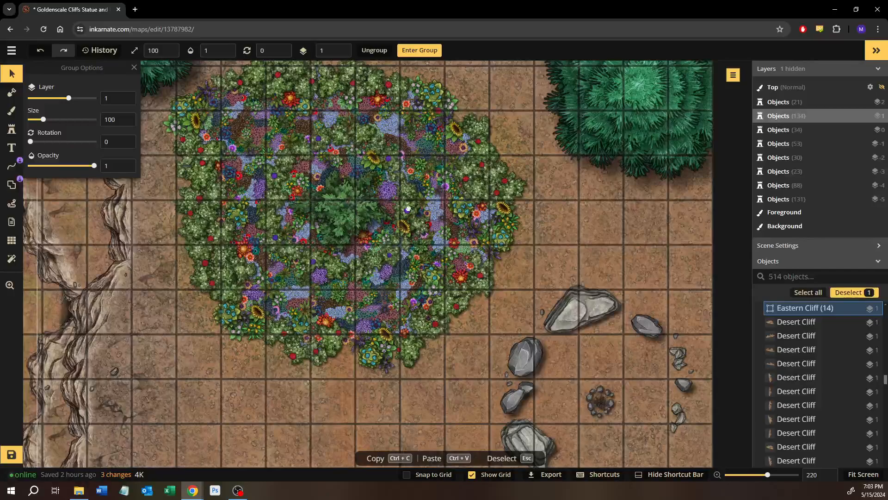
pyautogui.moveTo(406, 204); pyautogui.dragTo(448, 256)
pyautogui.moveTo(555, 340); pyautogui.dragTo(375, 188)
pyautogui.scroll(1, 375, 188)
pyautogui.moveTo(398, 279); pyautogui.dragTo(296, 212)
pyautogui.scroll(1, 296, 213)
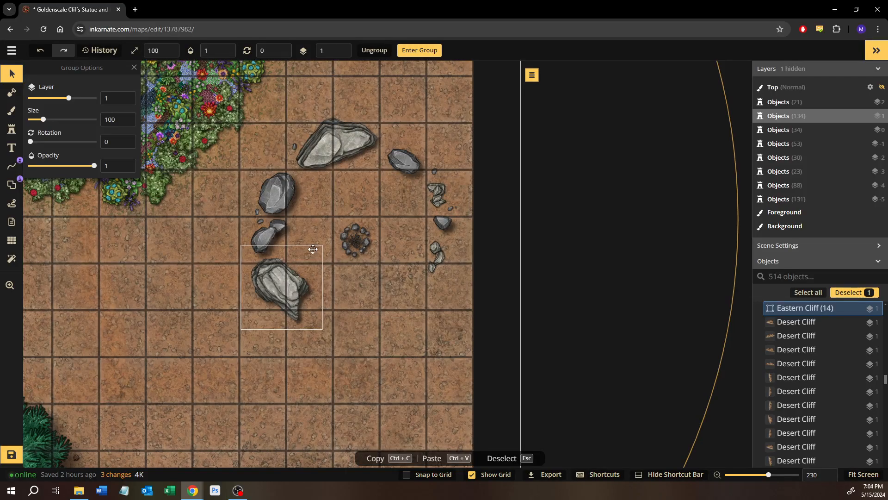
pyautogui.scroll(-3, 313, 249)
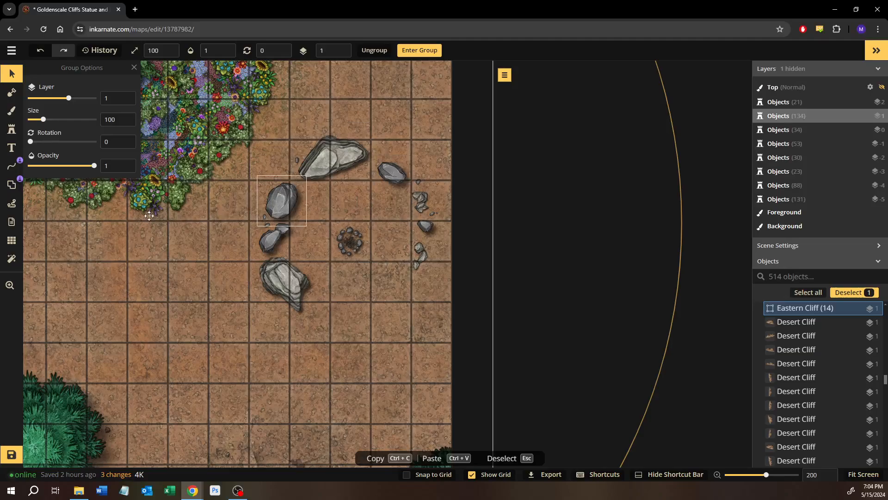
# Examine the horse-drawn wagons on the western plateau and the large bridge over the valley
pyautogui.moveTo(196, 222); pyautogui.dragTo(407, 276)
pyautogui.moveTo(235, 306); pyautogui.dragTo(569, 281)
pyautogui.moveTo(115, 256); pyautogui.dragTo(502, 260)
pyautogui.moveTo(195, 308); pyautogui.dragTo(501, 226)
pyautogui.scroll(2, 304, 254)
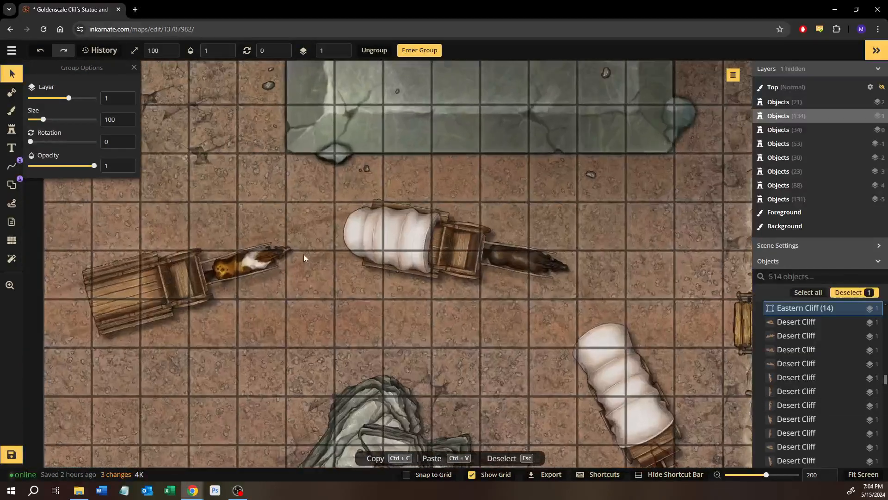
pyautogui.scroll(1, 304, 254)
pyautogui.moveTo(113, 294); pyautogui.dragTo(206, 271)
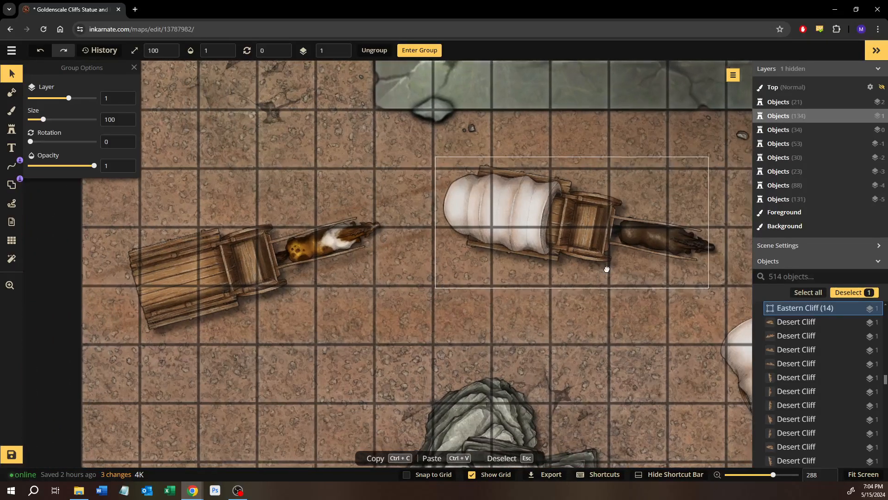
pyautogui.moveTo(606, 269); pyautogui.dragTo(466, 244)
pyautogui.moveTo(568, 309); pyautogui.dragTo(354, 72)
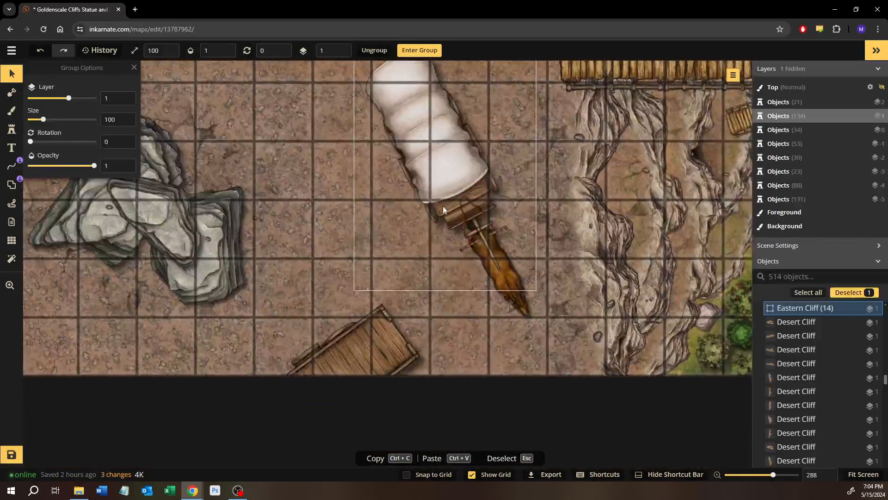
pyautogui.moveTo(393, 198); pyautogui.dragTo(175, 233)
pyautogui.moveTo(464, 204); pyautogui.dragTo(197, 239)
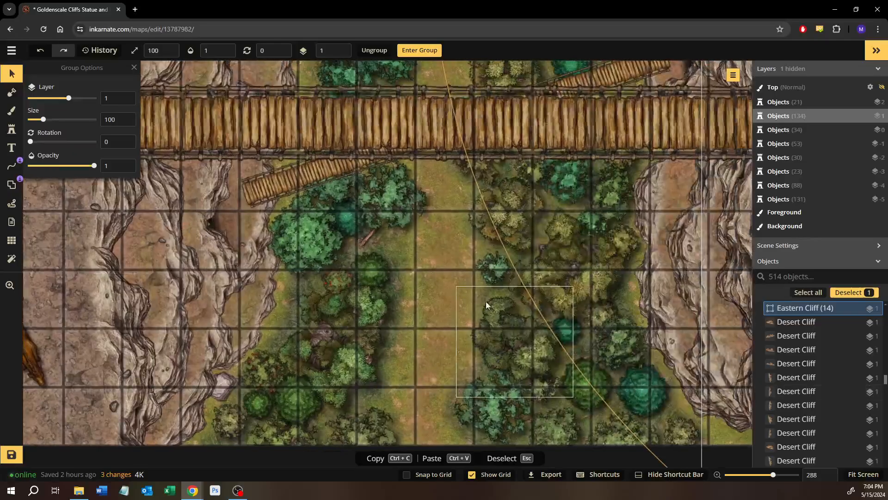
# Deselect the Eastern Cliff group and examine the wooded valley and the cliffs along the map's northern edge
pyautogui.scroll(-6, 486, 302)
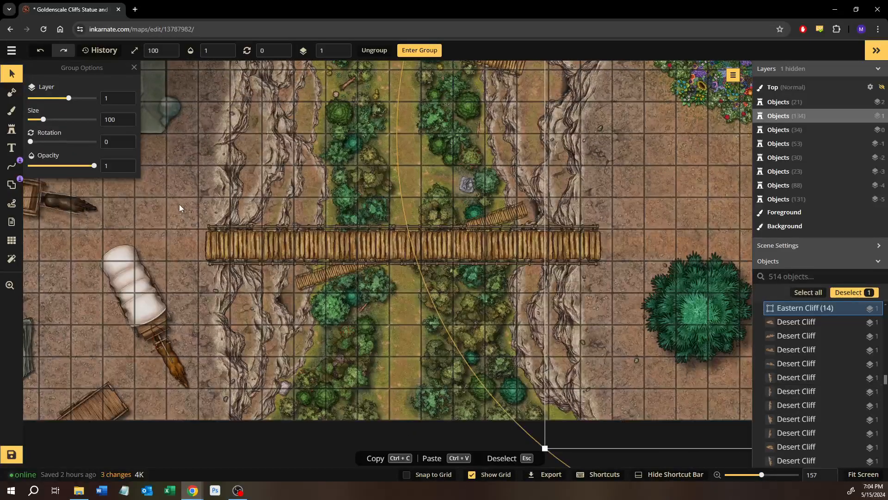
pyautogui.click(179, 206)
pyautogui.moveTo(392, 122); pyautogui.dragTo(384, 334)
pyautogui.moveTo(419, 193); pyautogui.dragTo(416, 368)
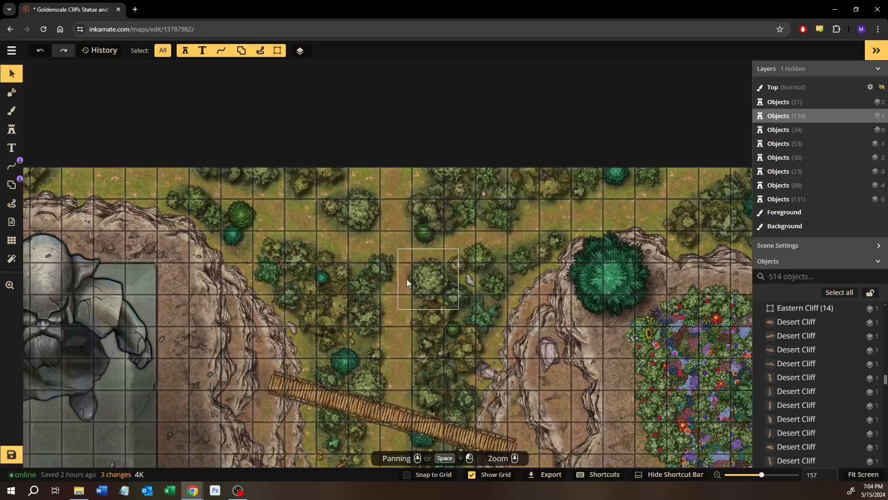
pyautogui.scroll(3, 390, 241)
pyautogui.scroll(-2, 306, 249)
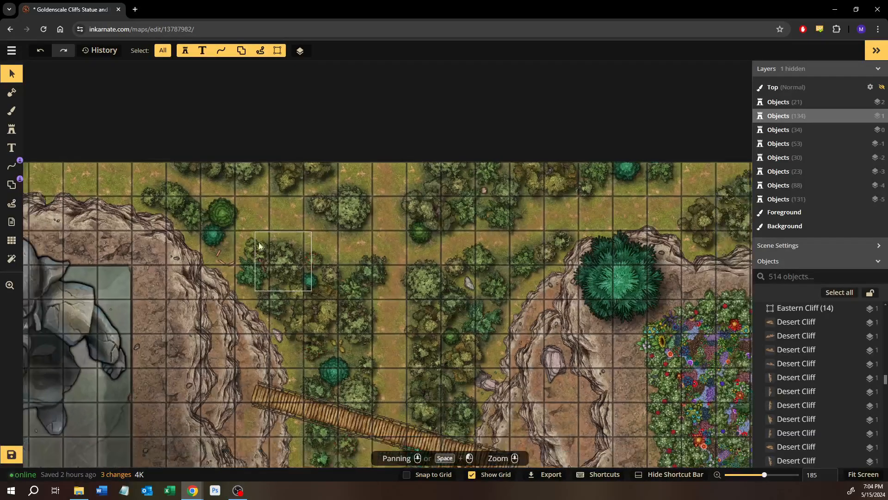
pyautogui.moveTo(268, 252)
pyautogui.mouseDown()
pyautogui.moveTo(309, 273)
pyautogui.moveTo(455, 298)
pyautogui.moveTo(311, 260)
pyautogui.mouseUp()
pyautogui.moveTo(457, 308); pyautogui.dragTo(330, 253)
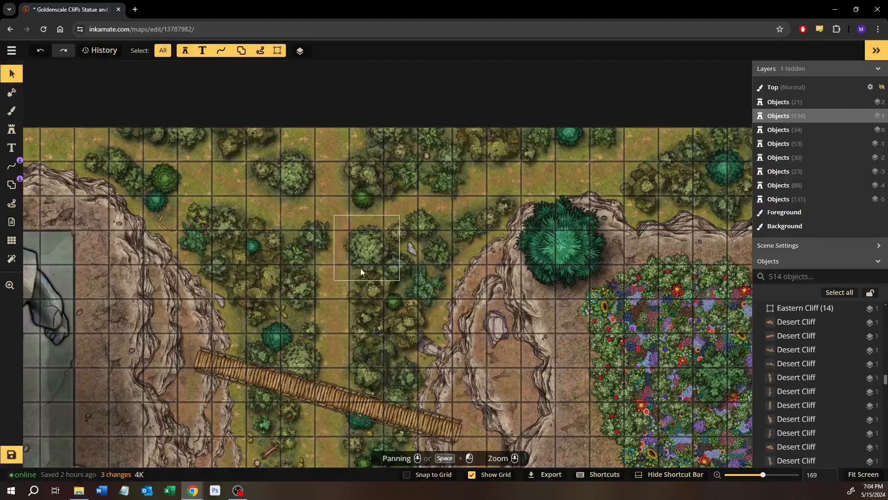
pyautogui.moveTo(487, 256)
pyautogui.mouseDown()
pyautogui.moveTo(430, 284)
pyautogui.moveTo(334, 302)
pyautogui.mouseUp()
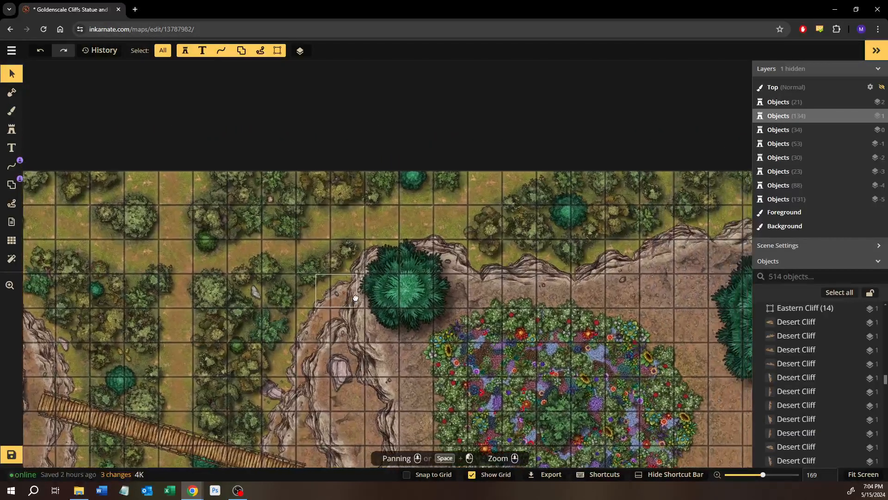
# Examine the wooded valley and its rope bridges, from the upper crossing down to the map's southern edge
pyautogui.moveTo(465, 260)
pyautogui.mouseDown()
pyautogui.moveTo(237, 271)
pyautogui.moveTo(436, 224)
pyautogui.moveTo(532, 189)
pyautogui.mouseUp()
pyautogui.moveTo(324, 364); pyautogui.dragTo(497, 289)
pyautogui.moveTo(434, 386); pyautogui.dragTo(412, 190)
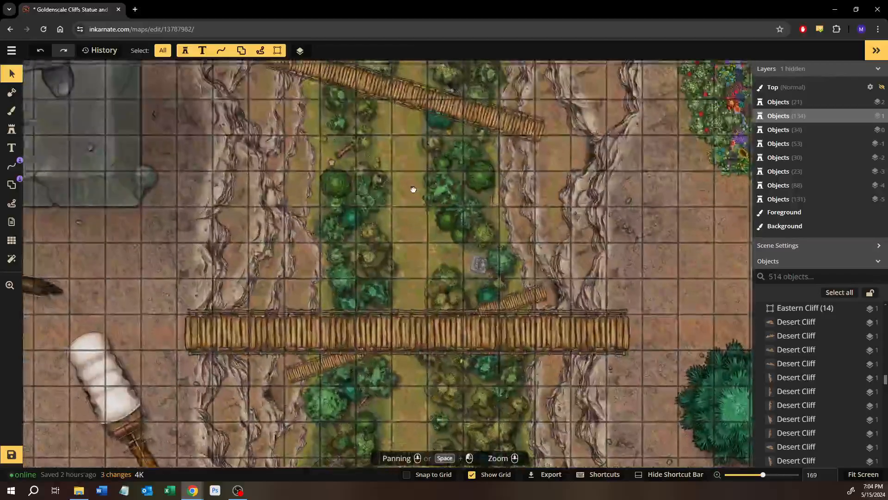
pyautogui.scroll(-3, 406, 296)
pyautogui.moveTo(389, 348); pyautogui.dragTo(392, 194)
pyautogui.scroll(6, 421, 185)
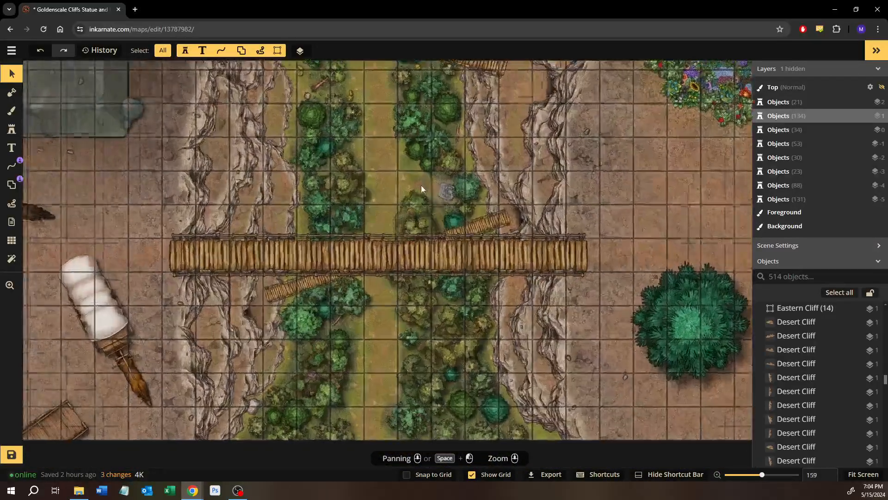
# Examine the fallen log in the undergrowth below the large bridge and the small stone statue beside the trees
pyautogui.scroll(3, 306, 399)
pyautogui.scroll(5, 306, 399)
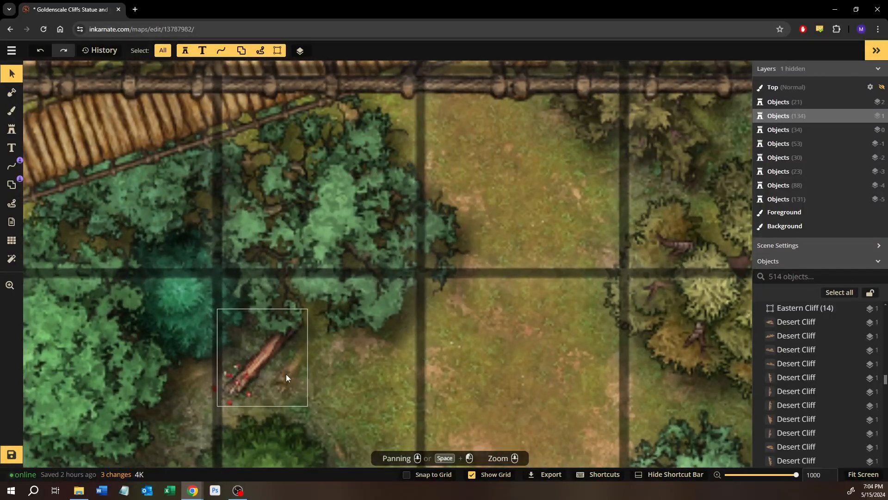
pyautogui.moveTo(286, 377); pyautogui.dragTo(349, 328)
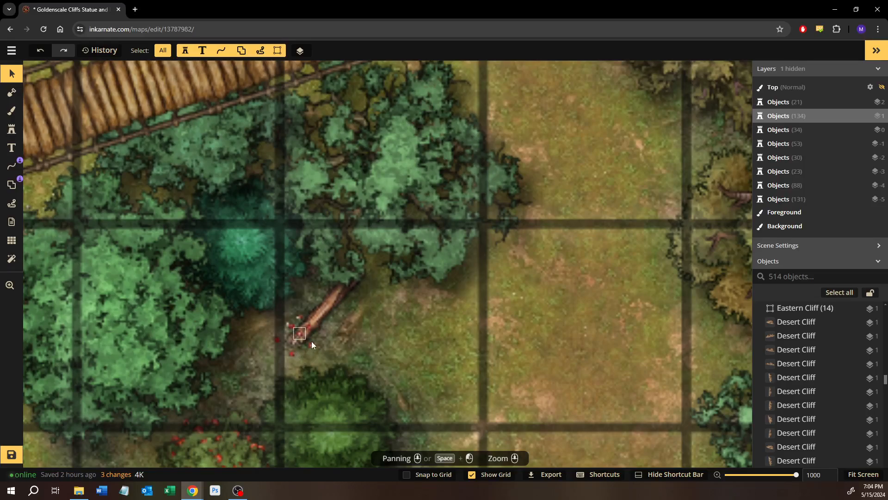
pyautogui.moveTo(516, 187); pyautogui.dragTo(270, 378)
pyautogui.moveTo(509, 220); pyautogui.dragTo(187, 418)
pyautogui.moveTo(394, 190); pyautogui.dragTo(187, 428)
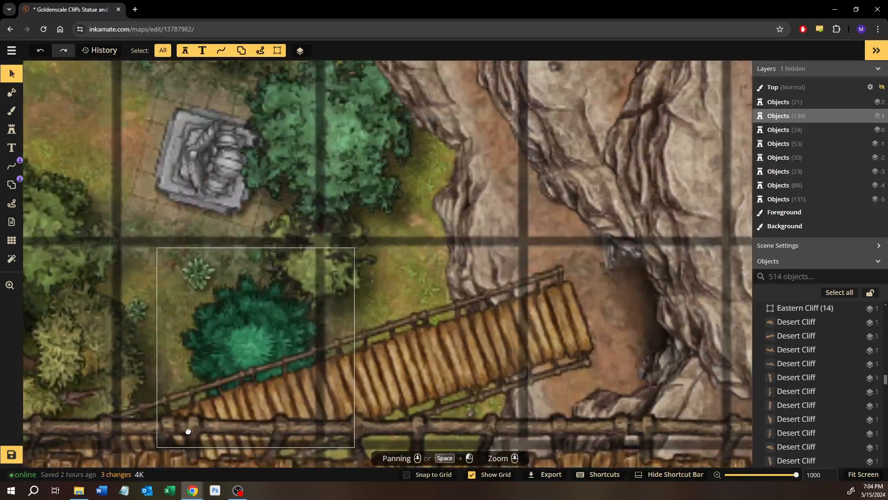
pyautogui.moveTo(381, 212); pyautogui.dragTo(518, 314)
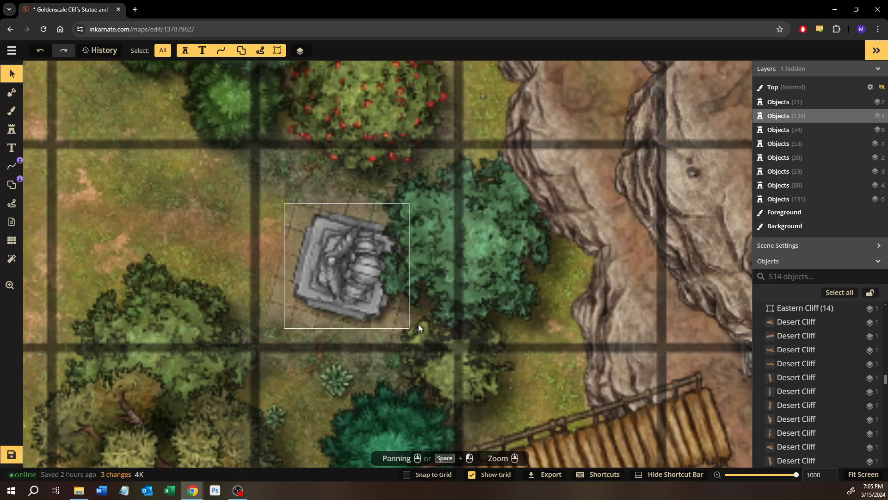
pyautogui.scroll(-2, 420, 325)
pyautogui.scroll(-2, 422, 326)
# Place three size 9 small rocks with the Stamp tool along the eastern cliff ledges above the large bridge
pyautogui.moveTo(561, 293); pyautogui.dragTo(275, 421)
pyautogui.moveTo(372, 224); pyautogui.dragTo(400, 359)
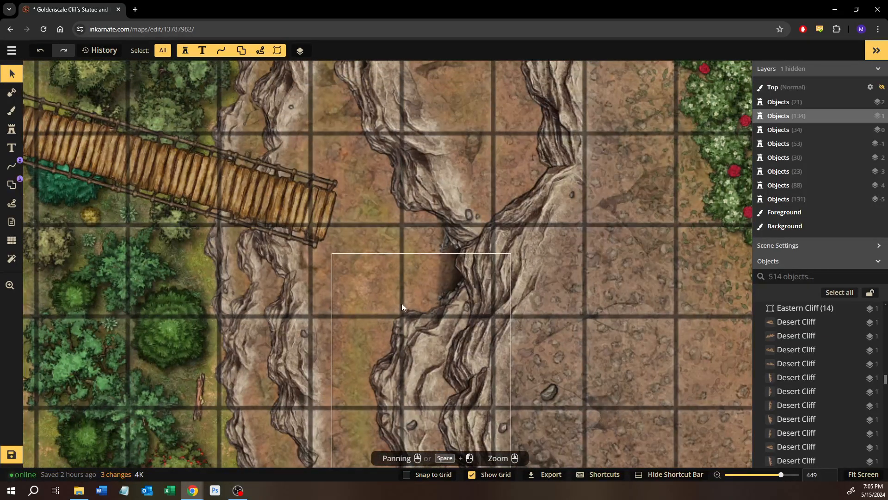
pyautogui.click(477, 214)
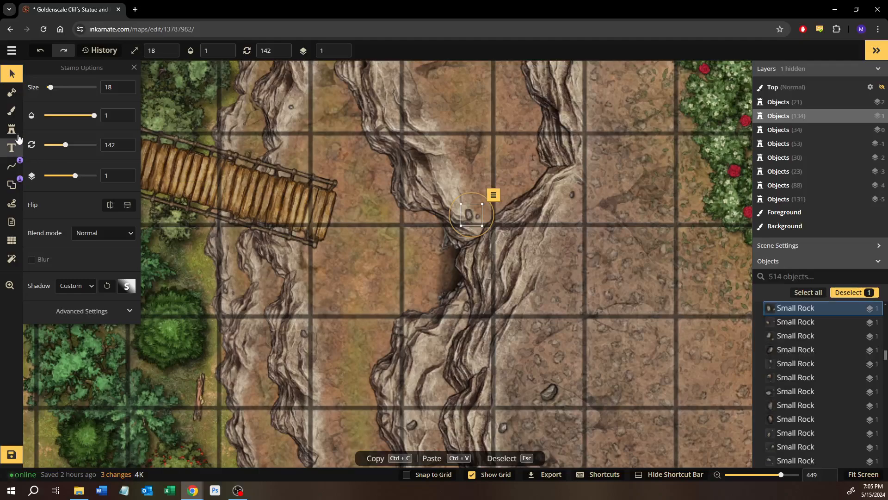
pyautogui.press('Escape')
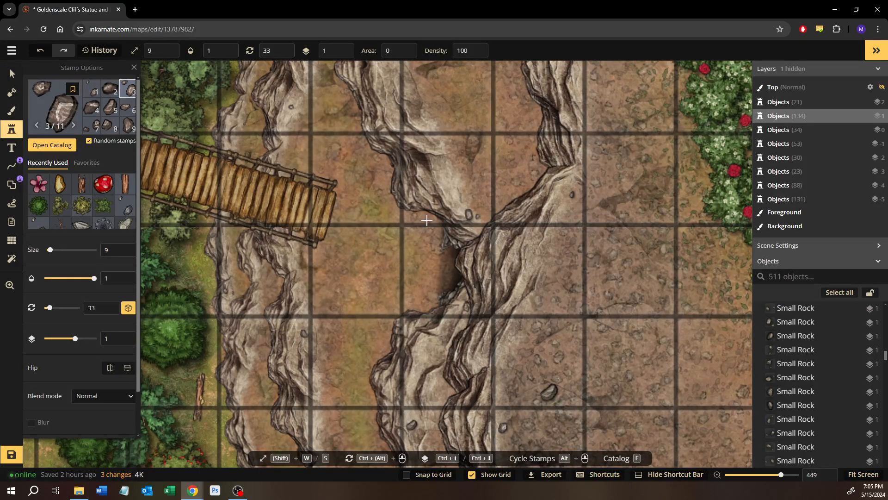
pyautogui.click(427, 220)
pyautogui.moveTo(398, 259); pyautogui.dragTo(413, 218)
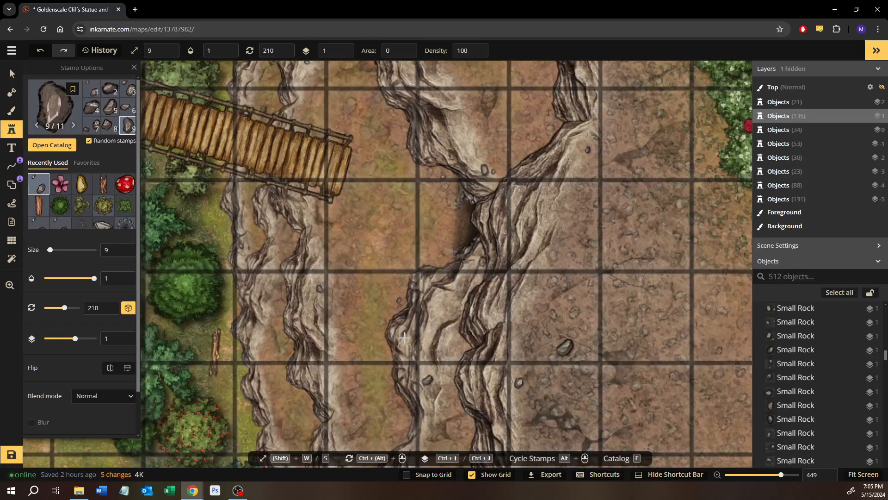
pyautogui.moveTo(404, 338); pyautogui.dragTo(418, 186)
pyautogui.click(415, 221)
pyautogui.moveTo(381, 305); pyautogui.dragTo(376, 274)
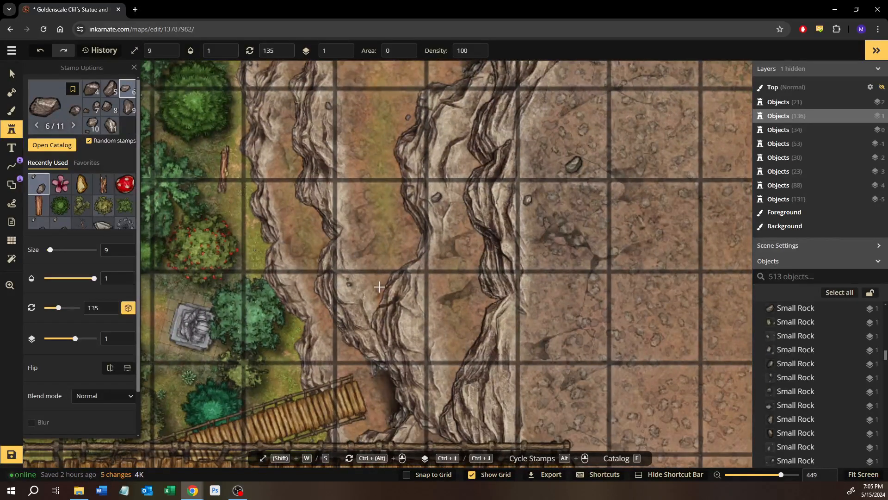
pyautogui.click(433, 350)
# Add two smaller rocks beside the cave opening at the end of the small bridge, just above the large bridge
pyautogui.moveTo(433, 346); pyautogui.dragTo(450, 225)
pyautogui.scroll(5, 402, 265)
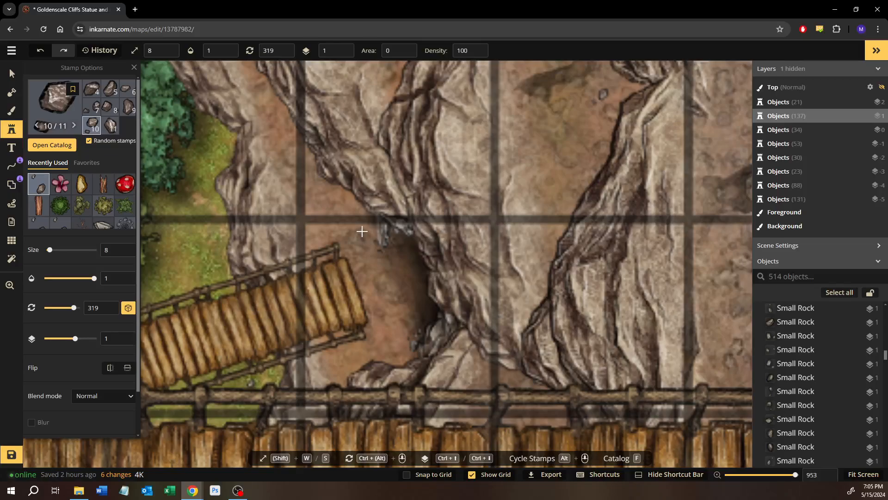
pyautogui.click(392, 284)
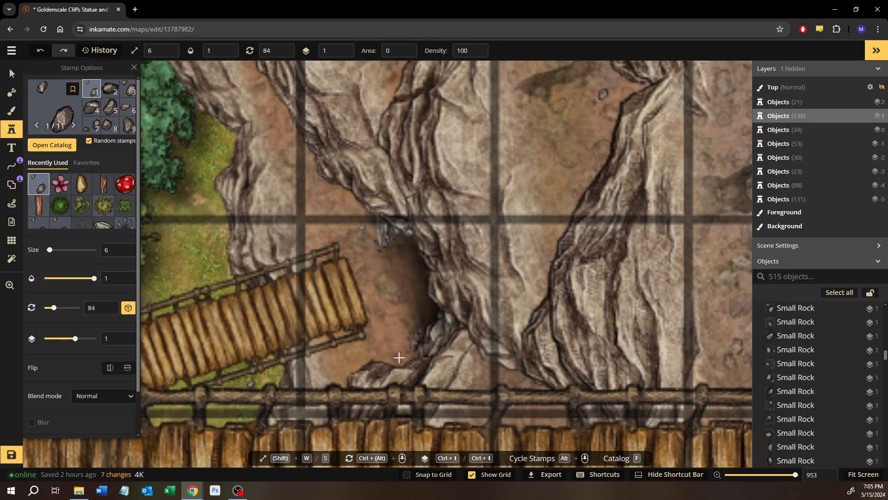
pyautogui.click(351, 331)
pyautogui.moveTo(352, 331); pyautogui.dragTo(374, 72)
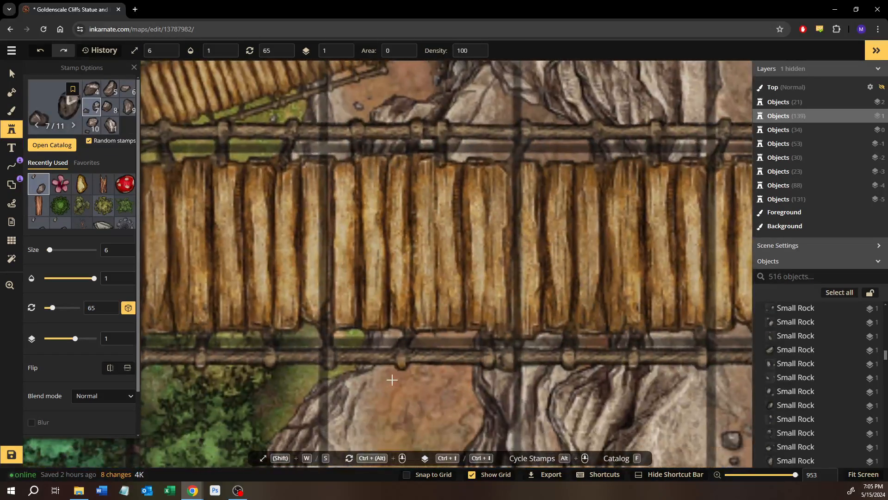
# Place two more small rocks on the eastern cliff's narrow ledge south of the large bridge
pyautogui.moveTo(393, 377); pyautogui.dragTo(403, 139)
pyautogui.moveTo(409, 235); pyautogui.dragTo(404, 205)
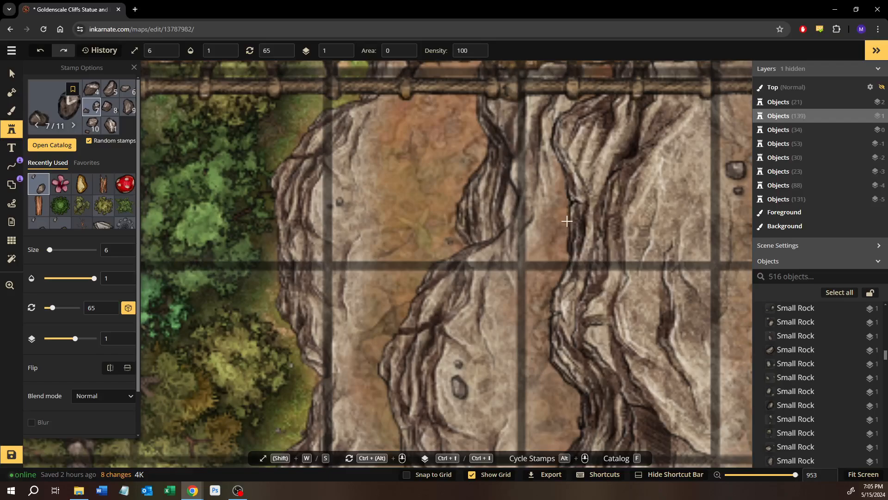
pyautogui.click(567, 221)
pyautogui.click(540, 313)
pyautogui.moveTo(540, 313); pyautogui.dragTo(568, 134)
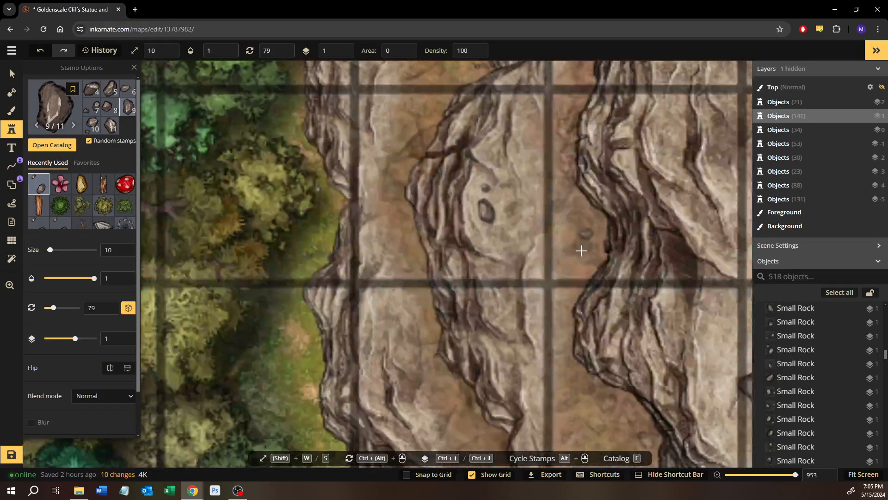
# Choose the dark cracked-stone texture for the background brush, with the eastern plateau's fire pit in view
pyautogui.scroll(-5, 581, 254)
pyautogui.moveTo(676, 235); pyautogui.dragTo(233, 267)
pyautogui.scroll(-2, 391, 336)
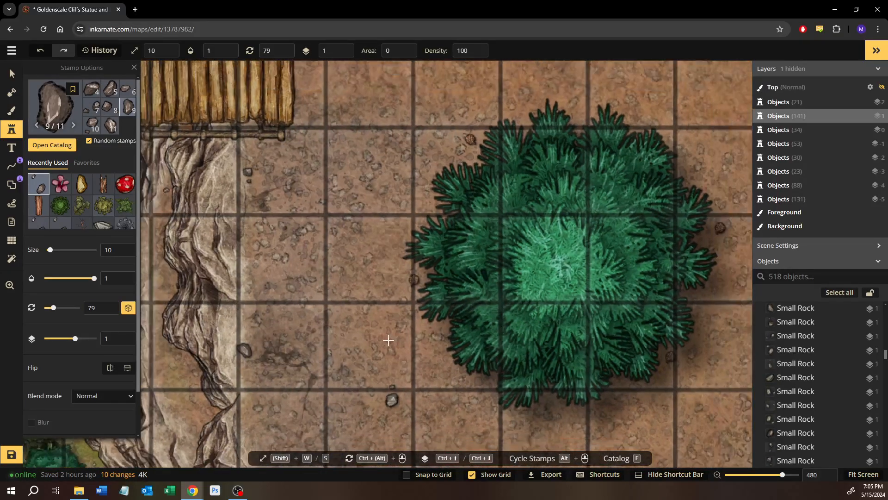
pyautogui.moveTo(366, 338); pyautogui.dragTo(298, 313)
pyautogui.scroll(-1, 297, 313)
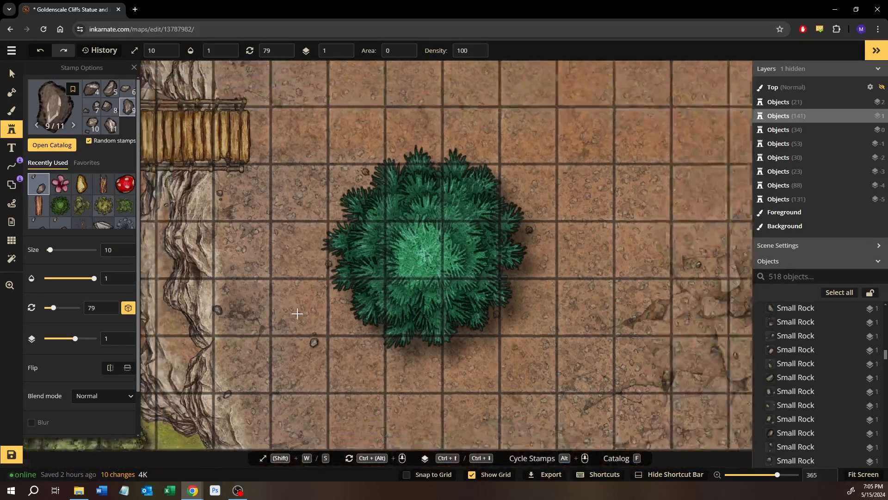
pyautogui.scroll(-3, 297, 314)
pyautogui.moveTo(448, 207); pyautogui.dragTo(181, 431)
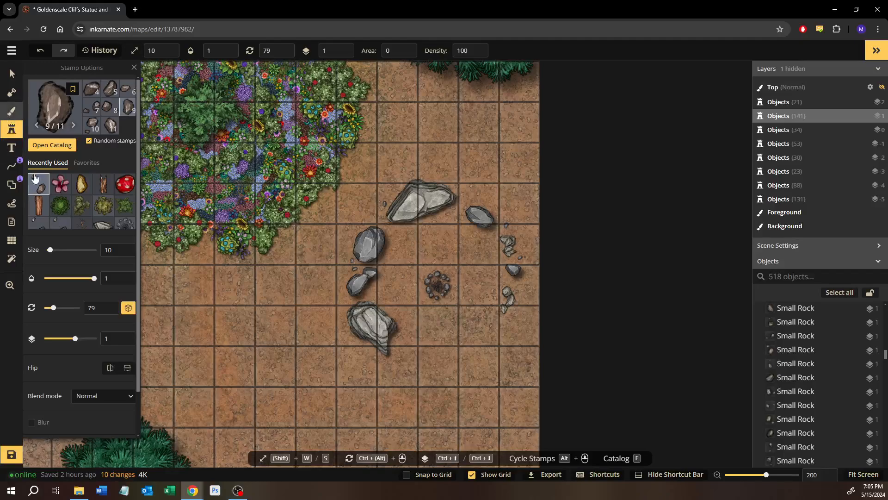
pyautogui.press('b')
pyautogui.scroll(-1, 129, 232)
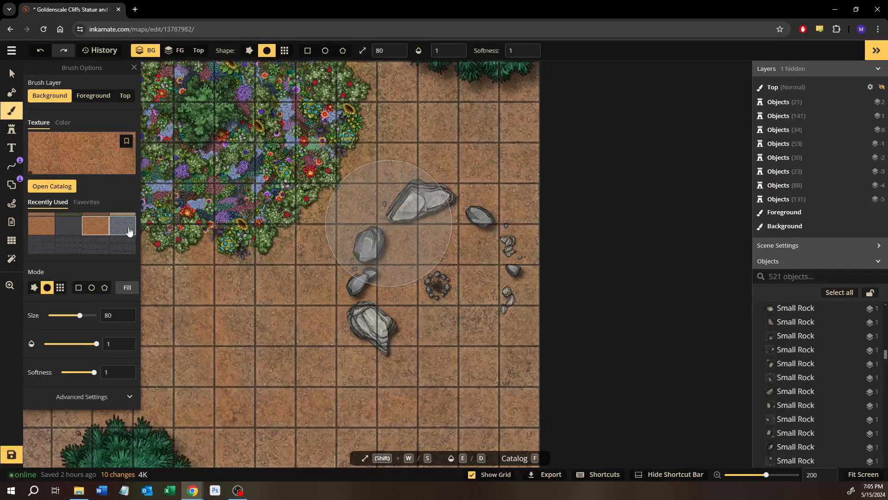
pyautogui.click(66, 249)
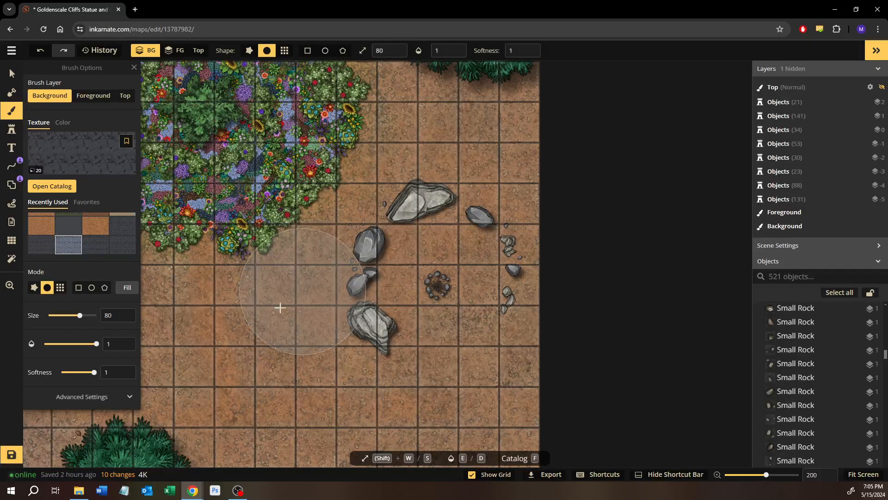
# Set the brush texture's size to 30 and the brush opacity to 0.33
pyautogui.click(107, 396)
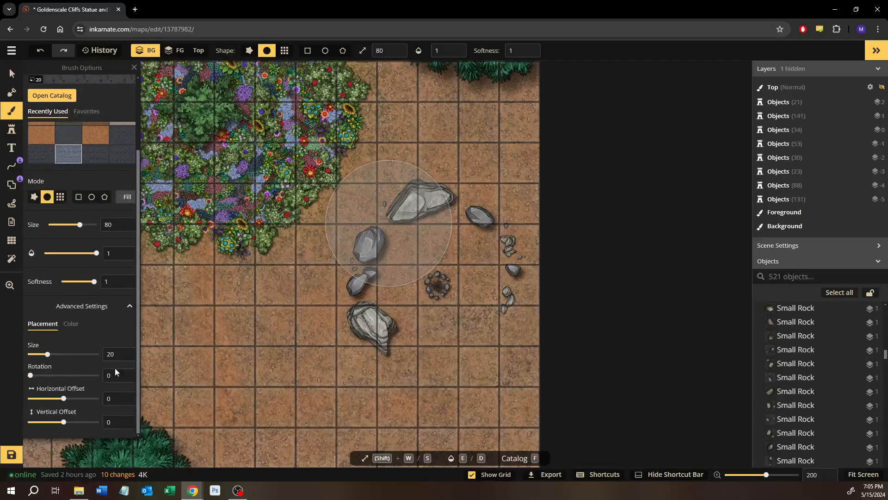
pyautogui.click(125, 352)
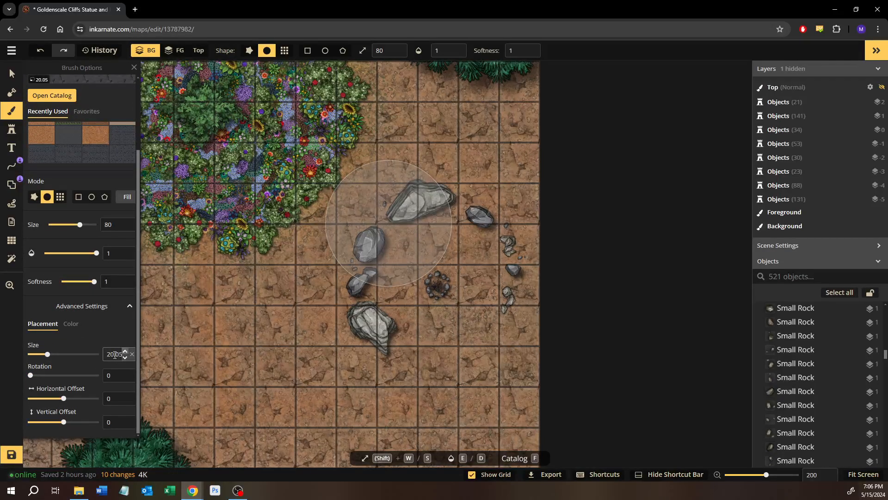
pyautogui.doubleClick(114, 354)
pyautogui.write('30')
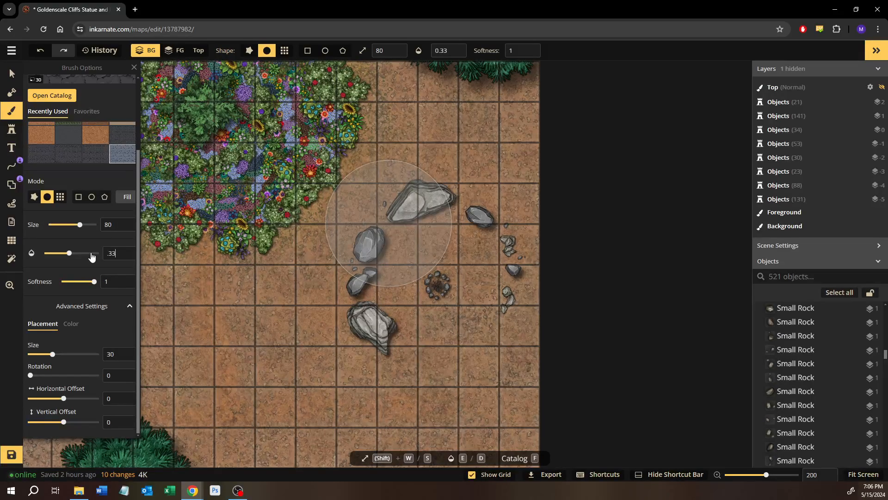
# Paint the faint stone texture over the eastern plateau's ground around the flower bed and boulder ring
pyautogui.moveTo(320, 257)
pyautogui.mouseDown()
pyautogui.moveTo(312, 326)
pyautogui.moveTo(288, 328)
pyautogui.mouseUp()
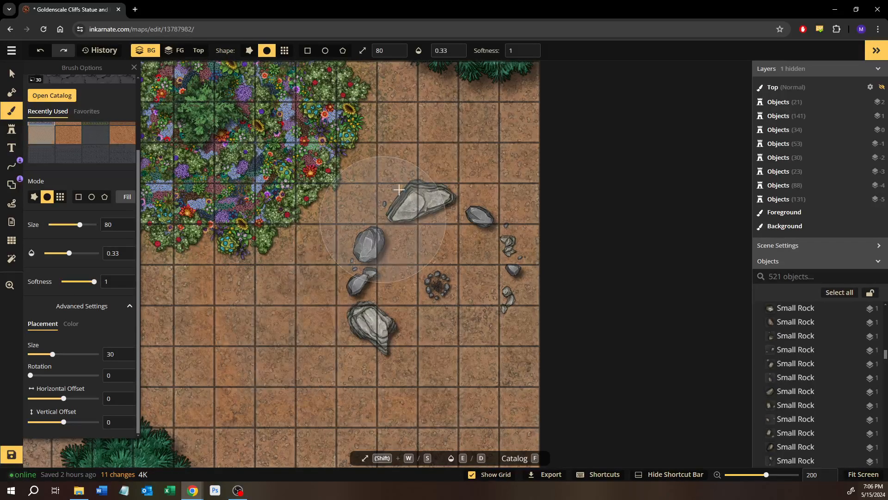
pyautogui.moveTo(376, 189)
pyautogui.mouseDown()
pyautogui.moveTo(473, 117)
pyautogui.moveTo(528, 121)
pyautogui.moveTo(514, 141)
pyautogui.mouseUp()
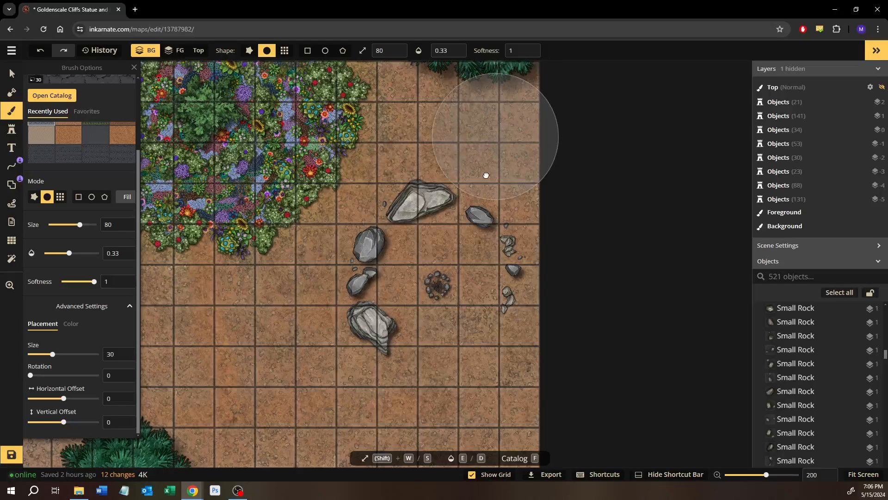
pyautogui.moveTo(486, 175)
pyautogui.mouseDown()
pyautogui.moveTo(502, 224)
pyautogui.moveTo(409, 167)
pyautogui.moveTo(448, 229)
pyautogui.moveTo(372, 96)
pyautogui.mouseUp()
pyautogui.moveTo(204, 216); pyautogui.dragTo(560, 203)
pyautogui.moveTo(447, 179)
pyautogui.mouseDown()
pyautogui.moveTo(500, 135)
pyautogui.moveTo(522, 76)
pyautogui.mouseUp()
pyautogui.moveTo(353, 248); pyautogui.dragTo(185, 49)
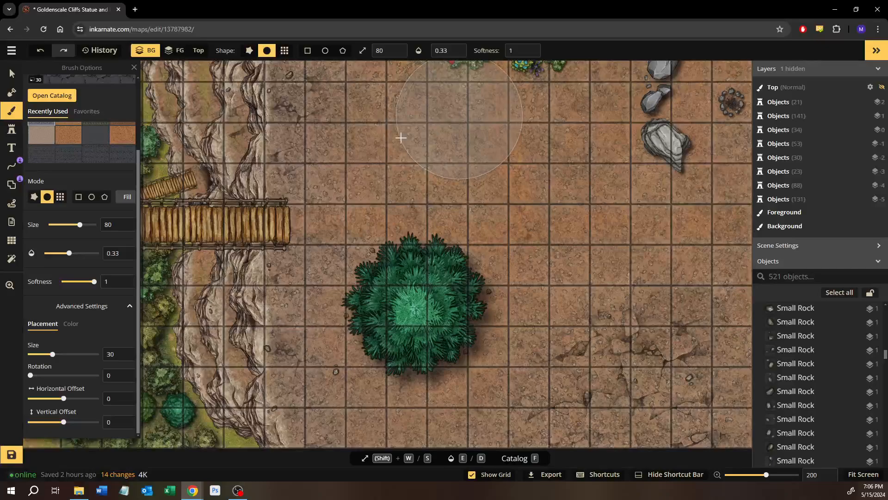
# Brush the stone texture over the ground around the large tree and along the eastern plateau's southern edge
pyautogui.moveTo(351, 139)
pyautogui.mouseDown()
pyautogui.moveTo(327, 148)
pyautogui.moveTo(400, 296)
pyautogui.mouseUp()
pyautogui.moveTo(408, 316); pyautogui.dragTo(374, 212)
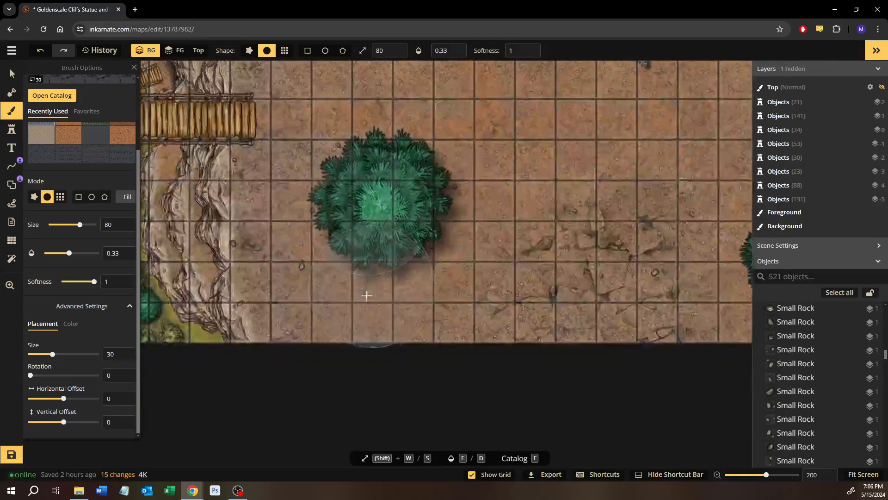
pyautogui.moveTo(342, 298)
pyautogui.mouseDown()
pyautogui.moveTo(410, 306)
pyautogui.moveTo(325, 329)
pyautogui.moveTo(730, 323)
pyautogui.mouseUp()
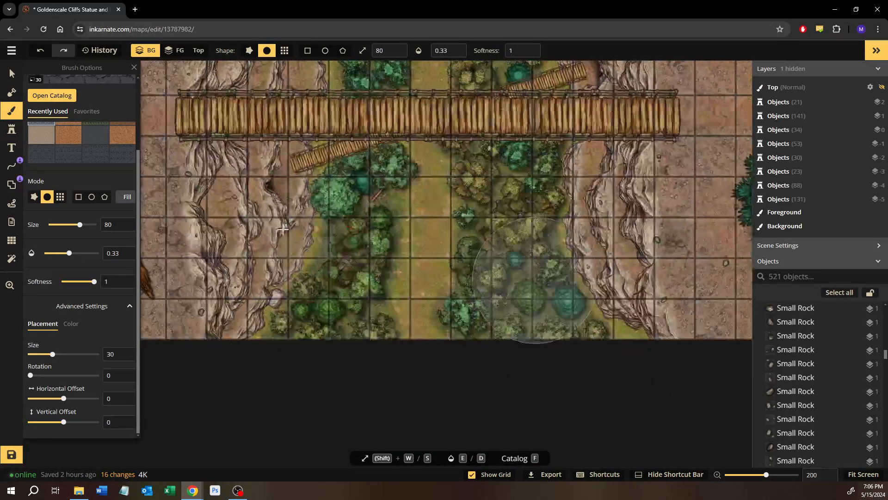
# Blend the stone texture into the western plateau's ground between the wagons and the large rock formation
pyautogui.moveTo(283, 229); pyautogui.dragTo(647, 287)
pyautogui.moveTo(391, 250); pyautogui.dragTo(532, 272)
pyautogui.moveTo(414, 264); pyautogui.dragTo(504, 240)
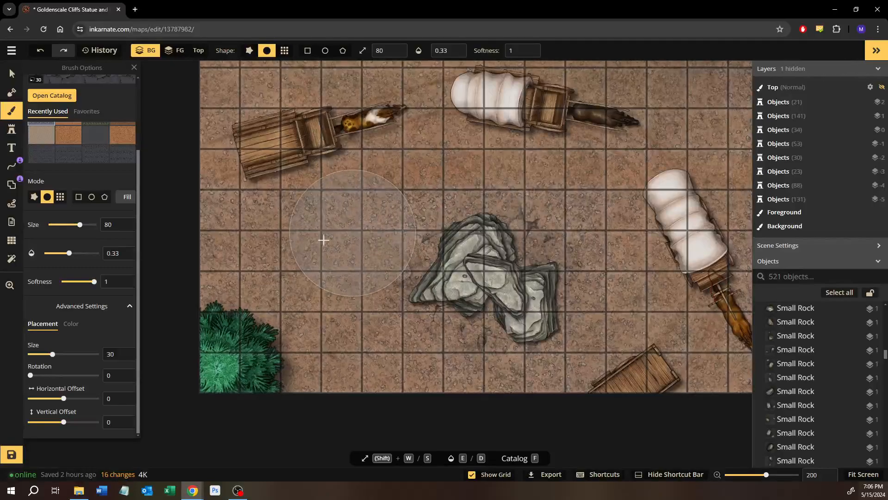
pyautogui.moveTo(202, 239)
pyautogui.mouseDown()
pyautogui.moveTo(341, 364)
pyautogui.moveTo(407, 377)
pyautogui.mouseUp()
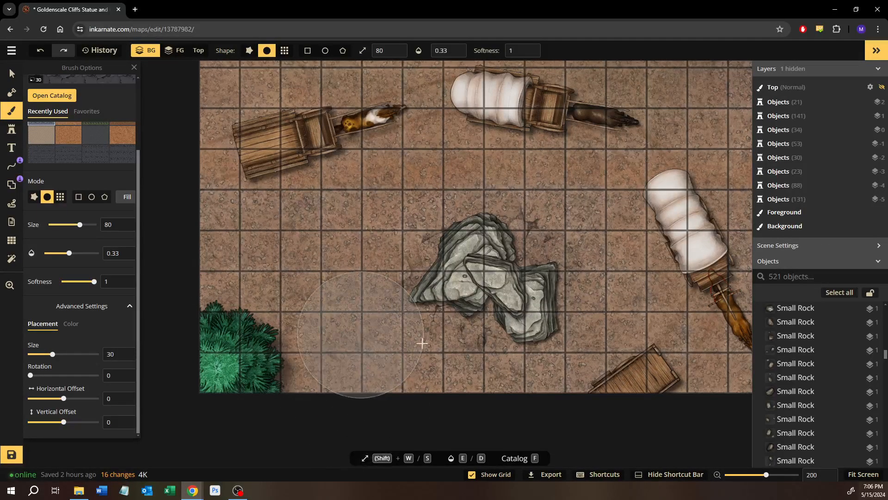
pyautogui.moveTo(426, 294)
pyautogui.mouseDown()
pyautogui.moveTo(391, 413)
pyautogui.moveTo(359, 429)
pyautogui.mouseUp()
# Paint the stone texture over the cracked ground west of the giant statue, up to the large tree
pyautogui.moveTo(259, 260); pyautogui.dragTo(601, 329)
pyautogui.scroll(-1, 527, 323)
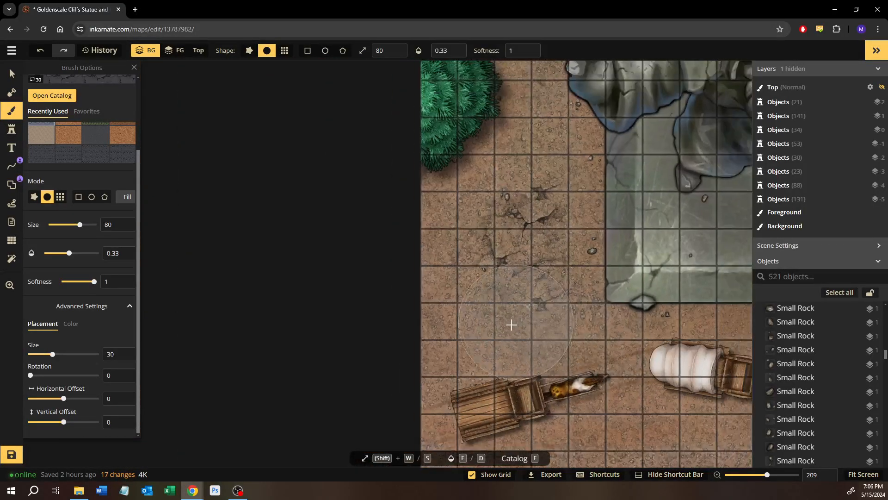
pyautogui.moveTo(395, 316)
pyautogui.mouseDown()
pyautogui.moveTo(425, 234)
pyautogui.moveTo(520, 101)
pyautogui.mouseUp()
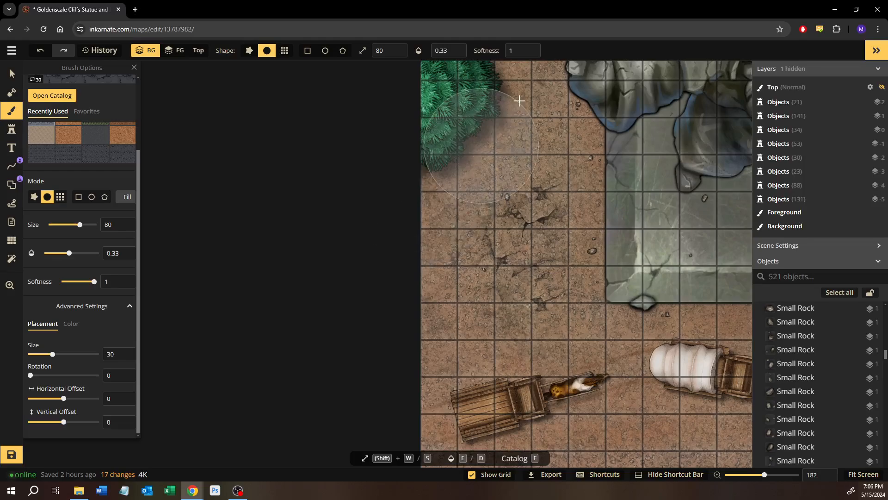
# Return to the Select tool and examine the upper rope bridge and the valley foliage around it
pyautogui.moveTo(609, 240); pyautogui.dragTo(224, 300)
pyautogui.scroll(-3, 505, 338)
pyautogui.moveTo(549, 299); pyautogui.dragTo(273, 292)
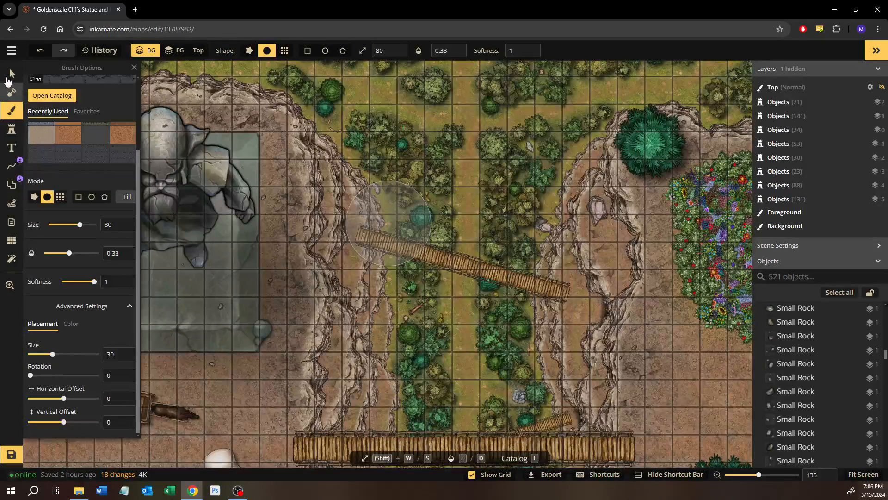
pyautogui.click(8, 79)
pyautogui.scroll(4, 518, 278)
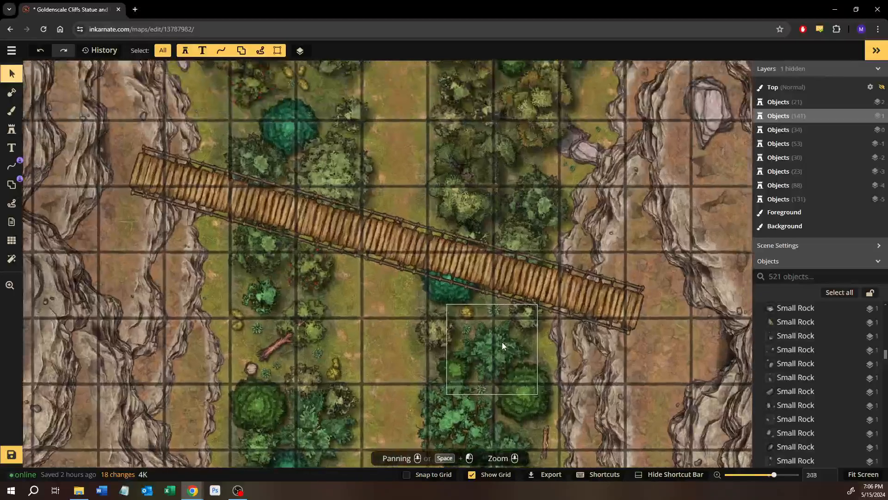
# Examine the valley foliage south of the upper rope bridge, including the fallen tree and the small bushes around it
pyautogui.scroll(3, 502, 345)
pyautogui.scroll(4, 276, 331)
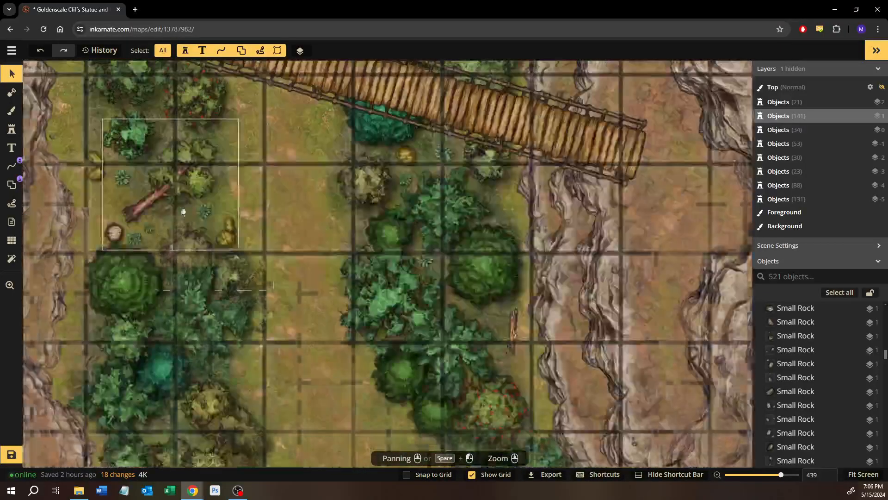
pyautogui.scroll(5, 501, 340)
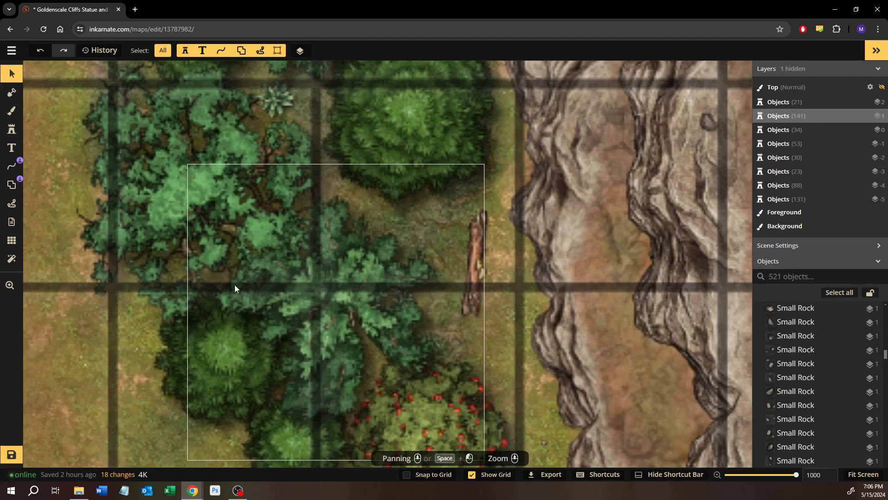
pyautogui.moveTo(206, 293); pyautogui.dragTo(336, 305)
pyautogui.moveTo(110, 183); pyautogui.dragTo(479, 314)
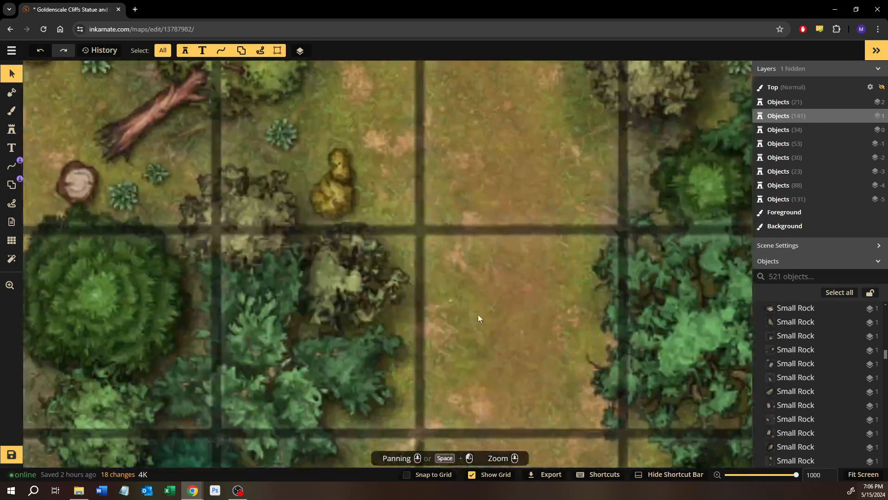
pyautogui.scroll(-1, 479, 315)
pyautogui.moveTo(337, 184); pyautogui.dragTo(421, 281)
pyautogui.moveTo(329, 246); pyautogui.dragTo(366, 283)
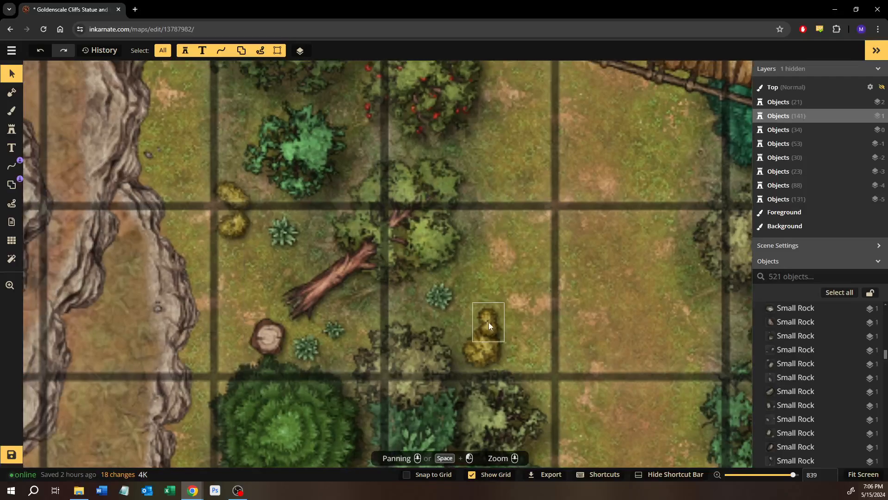
# Reuse the small yellow bush as a size 10 stamp and place two among the trees in the western valley, north of the wide bridge
pyautogui.click(489, 322)
pyautogui.click(8, 135)
pyautogui.scroll(-1, 428, 388)
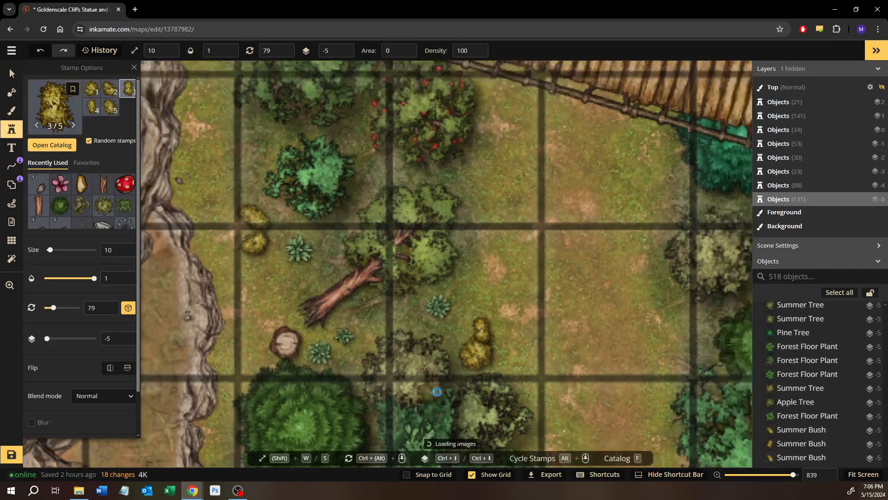
pyautogui.moveTo(532, 391); pyautogui.dragTo(437, 208)
pyautogui.moveTo(451, 355); pyautogui.dragTo(408, 137)
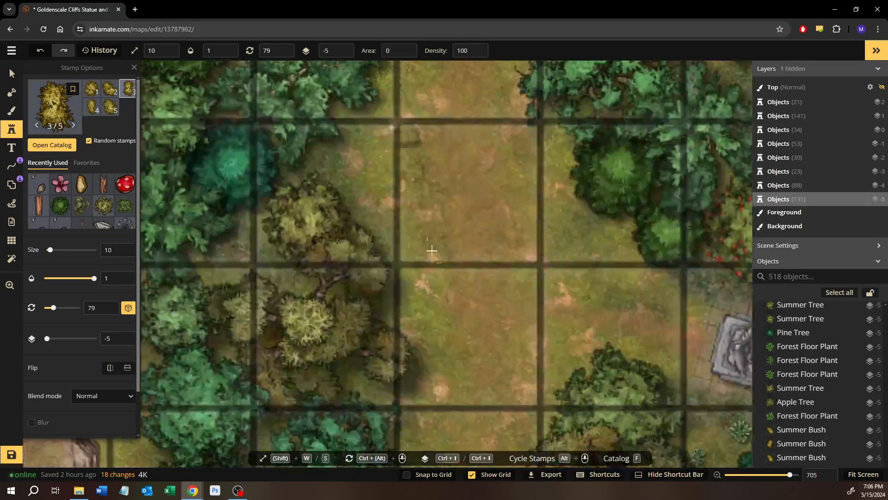
pyautogui.moveTo(446, 287); pyautogui.dragTo(351, 135)
pyautogui.scroll(-1, 322, 211)
pyautogui.moveTo(322, 210); pyautogui.dragTo(470, 302)
pyautogui.scroll(3, 327, 222)
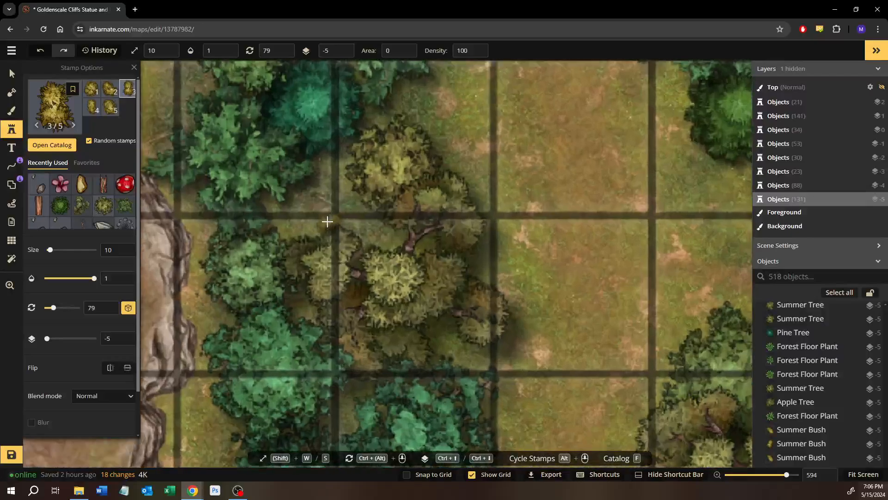
pyautogui.click(295, 219)
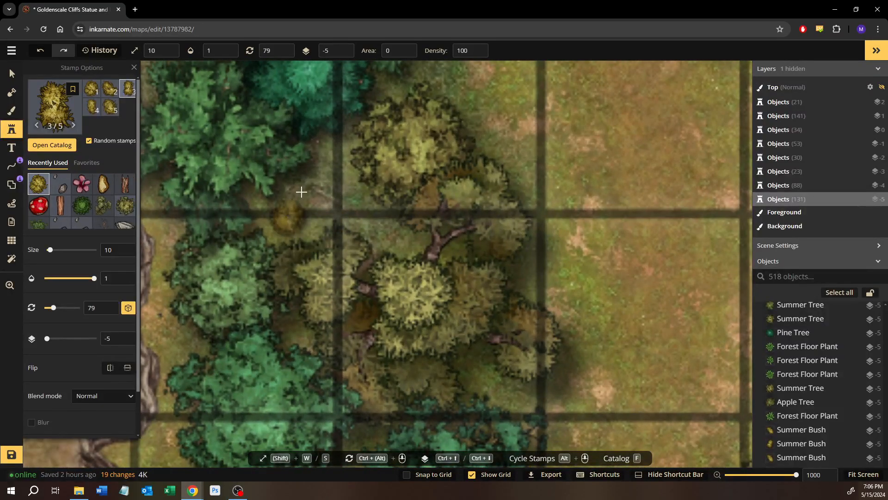
pyautogui.click(330, 166)
# Stamp two small yellow bushes along the western cliff base just north of the wide bridge
pyautogui.scroll(-3, 399, 280)
pyautogui.moveTo(405, 351); pyautogui.dragTo(413, 142)
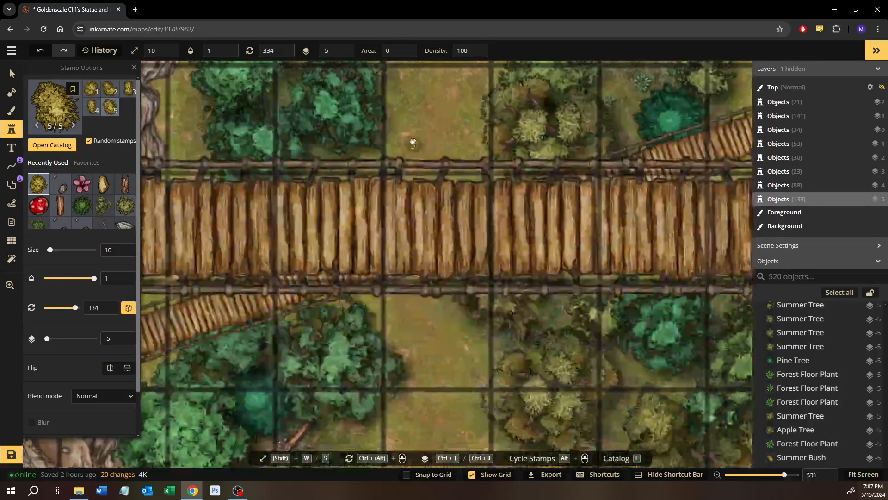
pyautogui.moveTo(180, 74); pyautogui.dragTo(353, 162)
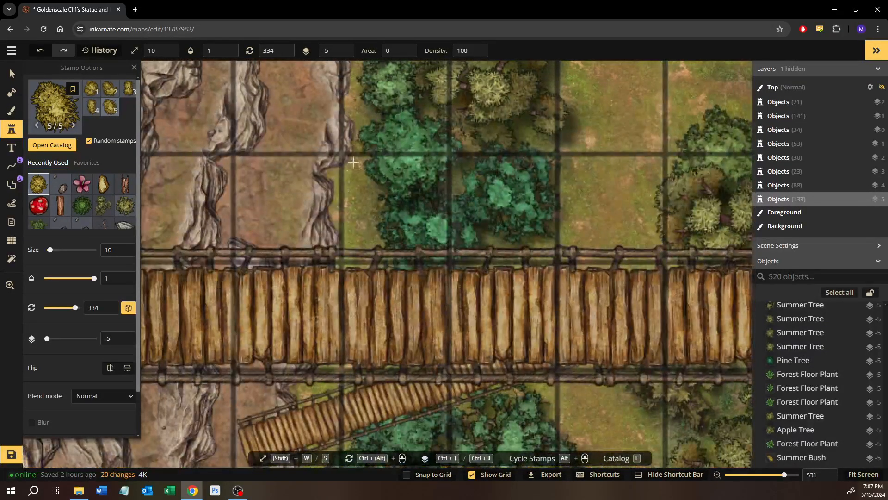
pyautogui.click(353, 215)
pyautogui.click(355, 178)
# Scatter small yellow bushes along the western cliff base south of the wide bridge, beside the dense tree cluster
pyautogui.moveTo(431, 250); pyautogui.dragTo(381, 42)
pyautogui.moveTo(343, 305); pyautogui.dragTo(375, 194)
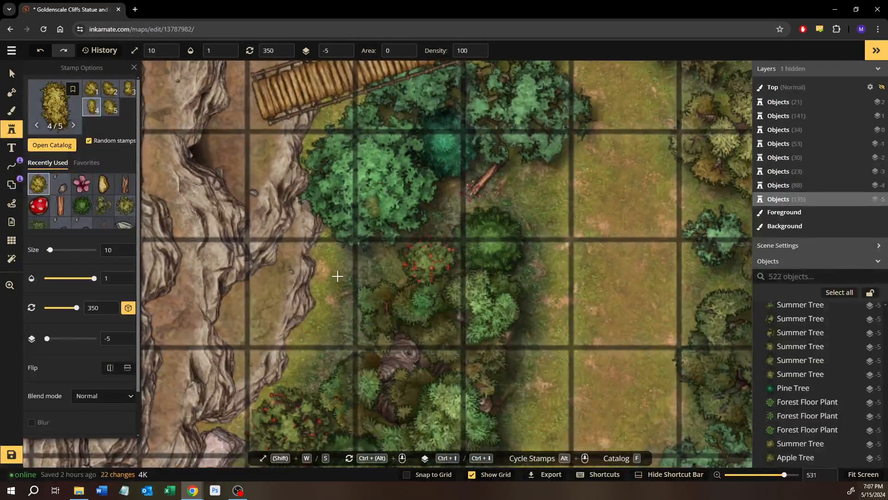
pyautogui.click(339, 320)
pyautogui.moveTo(314, 339); pyautogui.dragTo(330, 301)
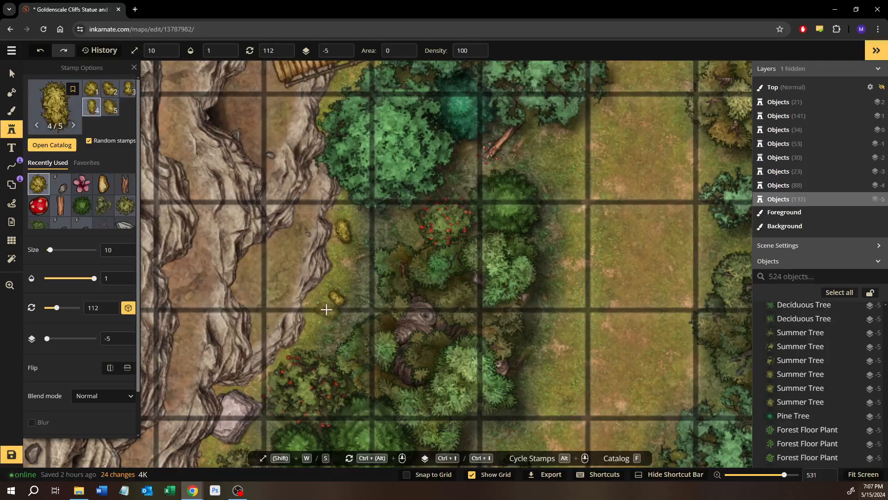
pyautogui.click(326, 311)
# Stamp a small bush below the pale rock near the map's southwest edge and raise the adjacent summer tree to layer -4
pyautogui.moveTo(345, 332); pyautogui.dragTo(393, 115)
pyautogui.moveTo(448, 246); pyautogui.dragTo(532, 245)
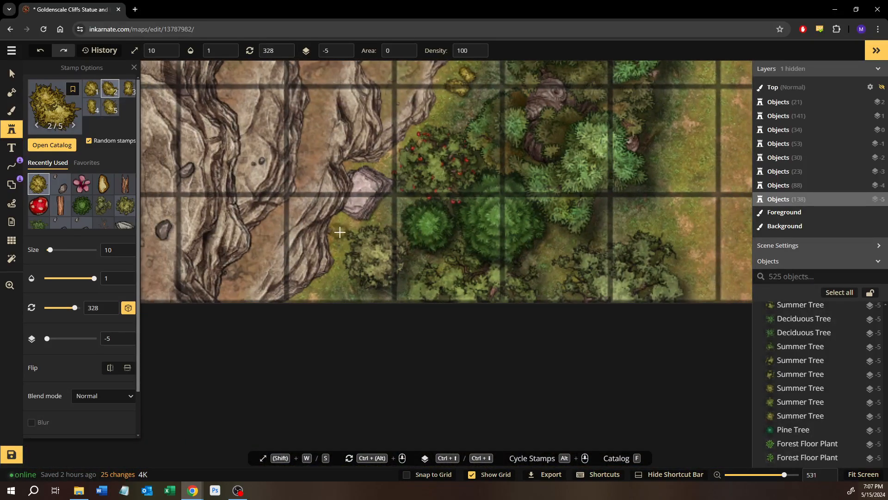
pyautogui.click(345, 237)
pyautogui.click(12, 73)
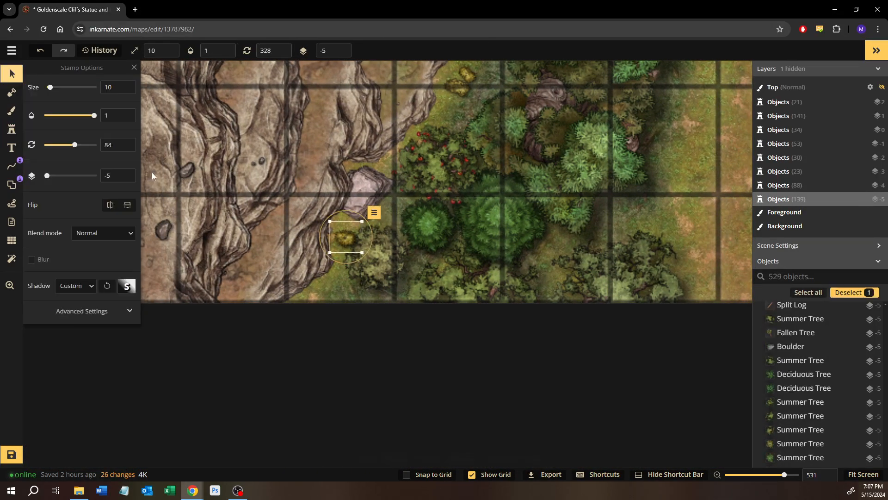
pyautogui.scroll(1, 152, 173)
pyautogui.scroll(-1, 152, 173)
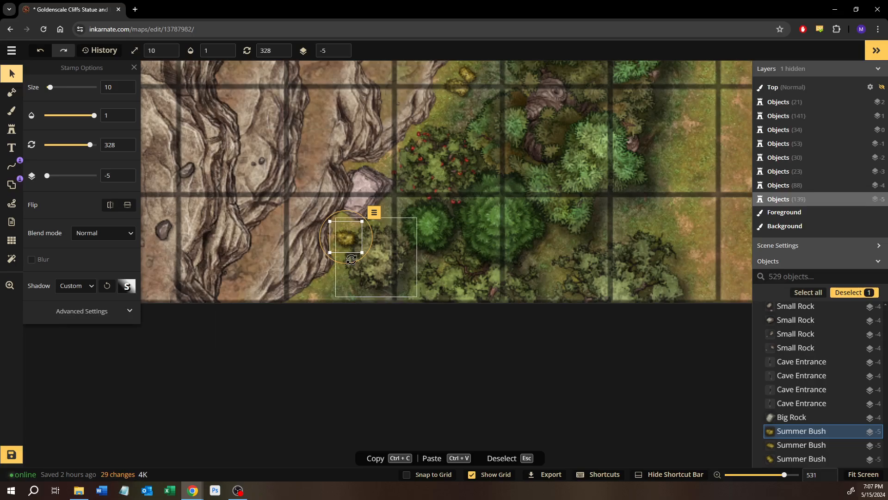
pyautogui.click(373, 254)
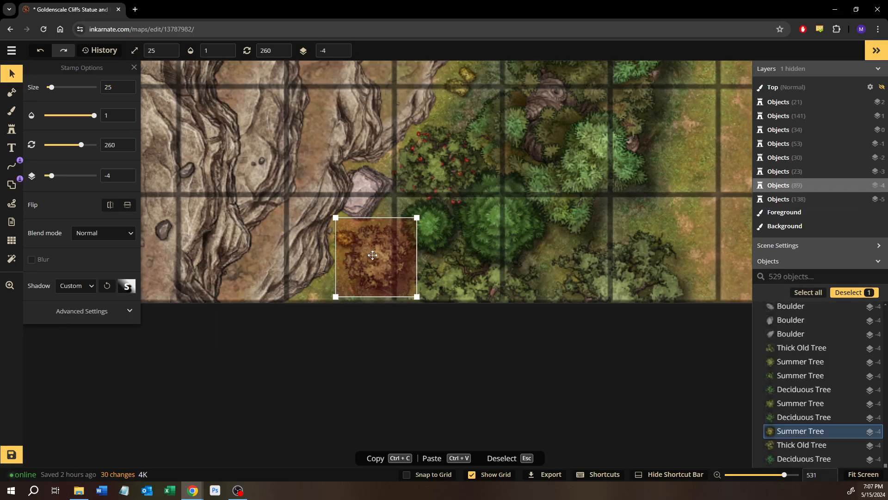
# Reuse the small yellow bush stamp and place two bushes in the grassy corner below the southeastern cliff
pyautogui.click(345, 234)
pyautogui.click(12, 129)
pyautogui.moveTo(532, 212); pyautogui.dragTo(278, 215)
pyautogui.moveTo(736, 222); pyautogui.dragTo(347, 225)
pyautogui.moveTo(534, 216); pyautogui.dragTo(399, 212)
pyautogui.scroll(1, 490, 267)
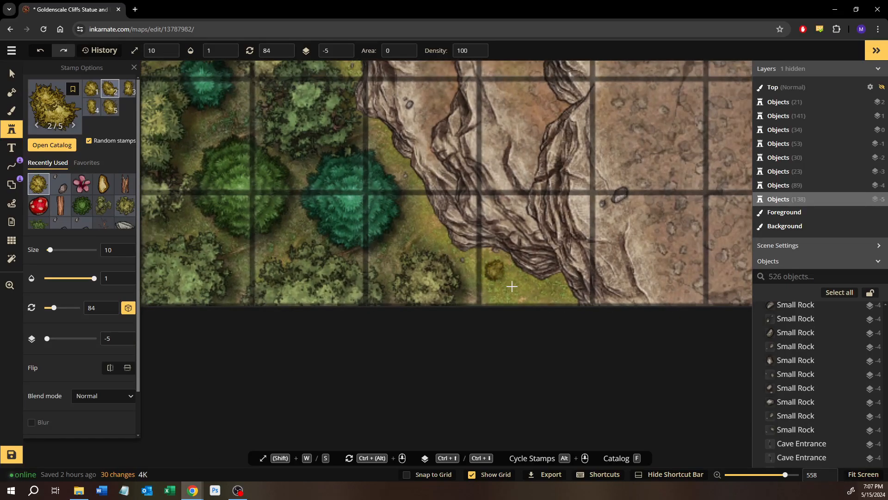
pyautogui.click(494, 269)
pyautogui.click(517, 287)
# Stamp a small yellow bush on the grass at the eastern cliff base, beside the trees south of the wide bridge
pyautogui.moveTo(415, 165); pyautogui.dragTo(481, 292)
pyautogui.moveTo(464, 151); pyautogui.dragTo(480, 243)
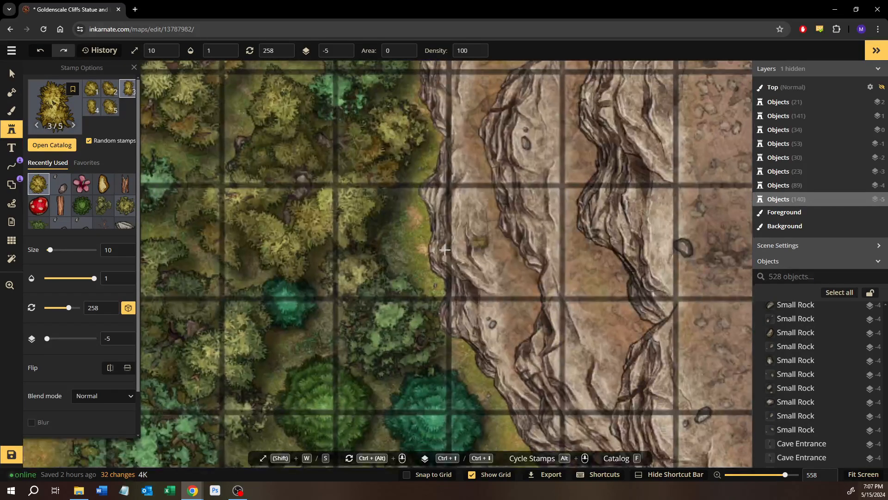
pyautogui.click(417, 231)
# Stamp small yellow bushes along the eastern cliff base, one beside the red-berry tree and one below the upper rope bridge
pyautogui.moveTo(464, 154); pyautogui.dragTo(497, 370)
pyautogui.moveTo(501, 271); pyautogui.dragTo(504, 343)
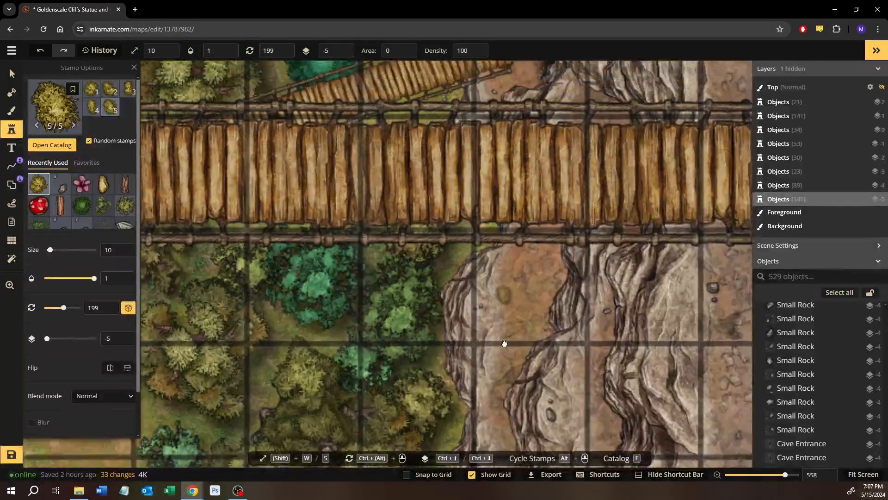
pyautogui.moveTo(528, 93); pyautogui.dragTo(538, 285)
pyautogui.moveTo(503, 145); pyautogui.dragTo(514, 261)
pyautogui.moveTo(414, 129); pyautogui.dragTo(459, 334)
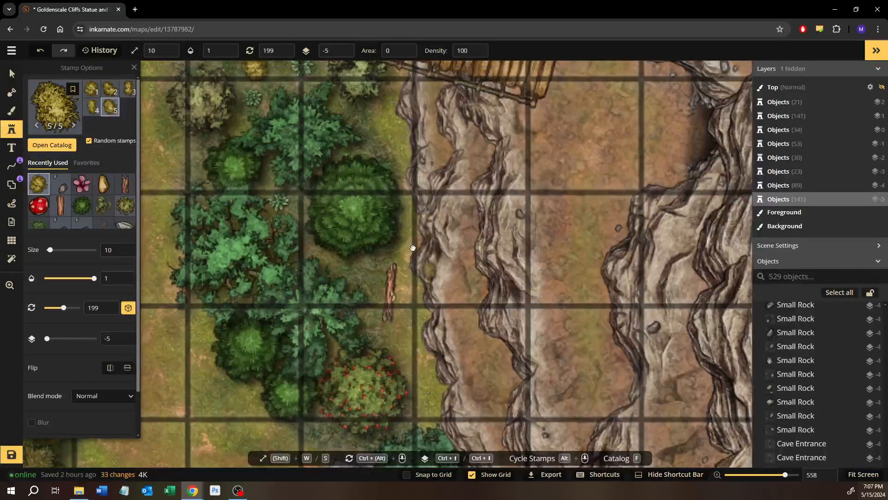
pyautogui.moveTo(430, 272); pyautogui.dragTo(400, 181)
pyautogui.scroll(1, 400, 185)
pyautogui.click(383, 239)
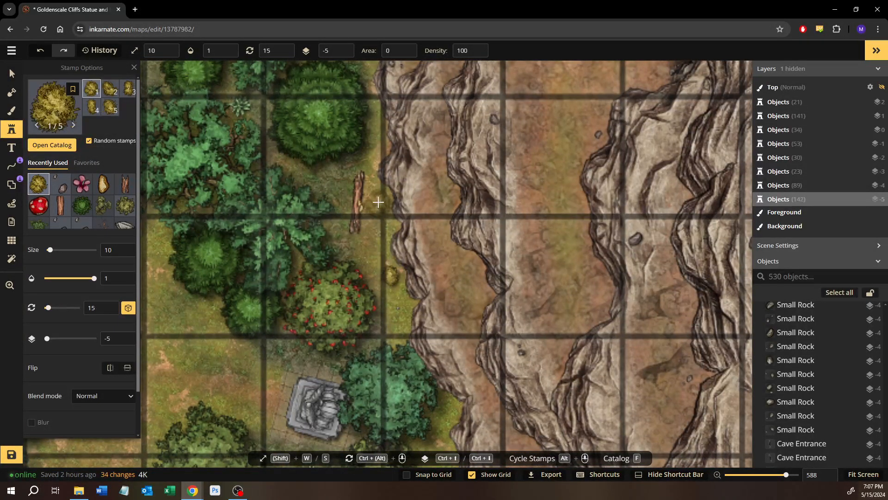
pyautogui.moveTo(366, 62); pyautogui.dragTo(363, 228)
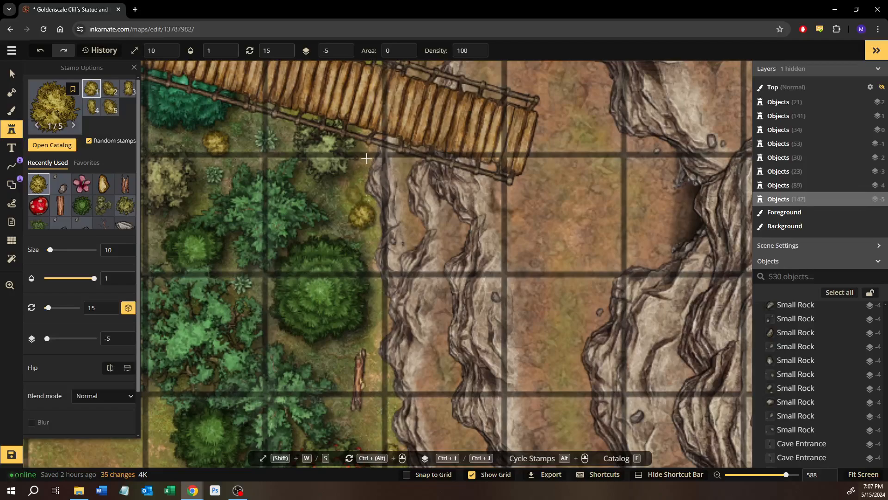
pyautogui.click(363, 215)
# Stamp two small yellow bushes in the clearing above the pale boulder at the eastern cliff base, north of the upper rope bridge
pyautogui.moveTo(392, 121); pyautogui.dragTo(417, 471)
pyautogui.moveTo(502, 242); pyautogui.dragTo(462, 284)
pyautogui.moveTo(438, 174); pyautogui.dragTo(402, 211)
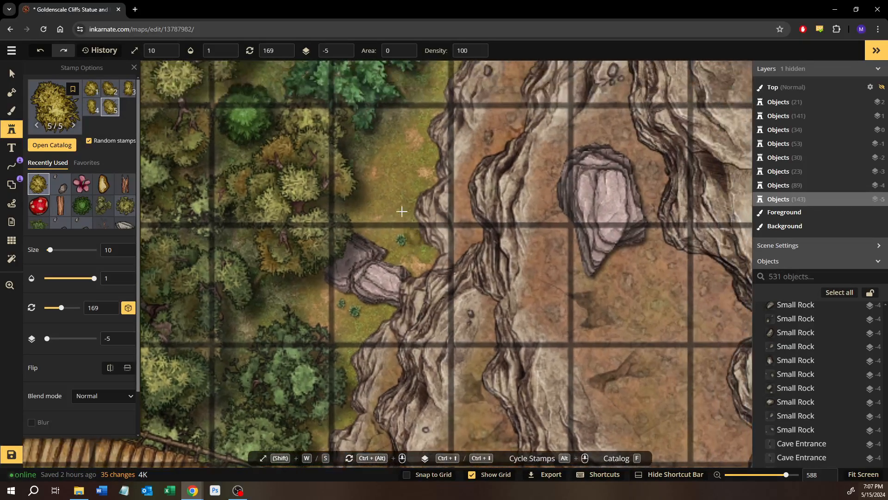
pyautogui.click(402, 237)
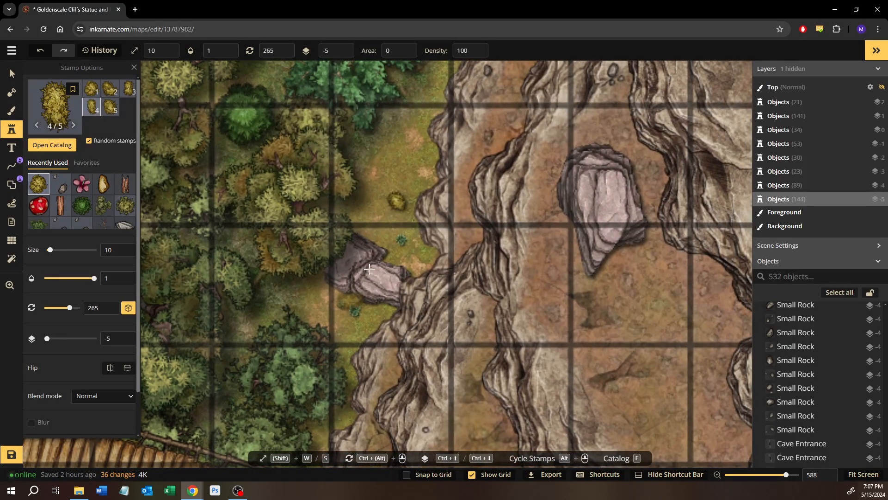
pyautogui.click(412, 172)
# Stamp a small yellow bush on the grass along the cliff edge southwest of the large teal tree
pyautogui.moveTo(457, 207); pyautogui.dragTo(412, 360)
pyautogui.moveTo(514, 170); pyautogui.dragTo(434, 301)
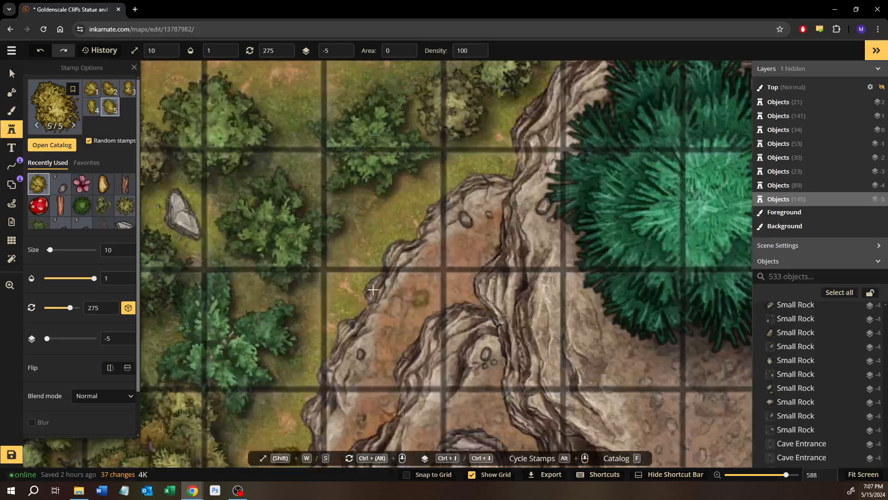
pyautogui.click(351, 286)
# Scatter three small yellow bushes on the grass along the cliff edge north of the large teal tree
pyautogui.moveTo(537, 155); pyautogui.dragTo(297, 360)
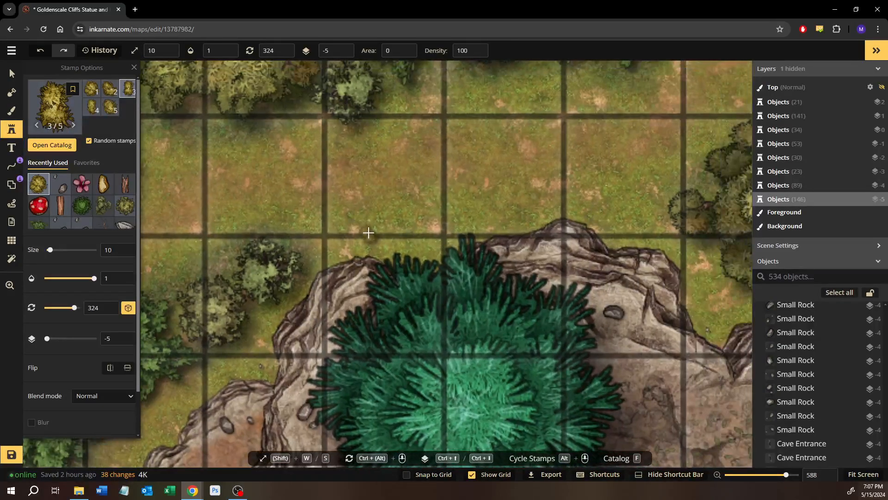
pyautogui.click(364, 233)
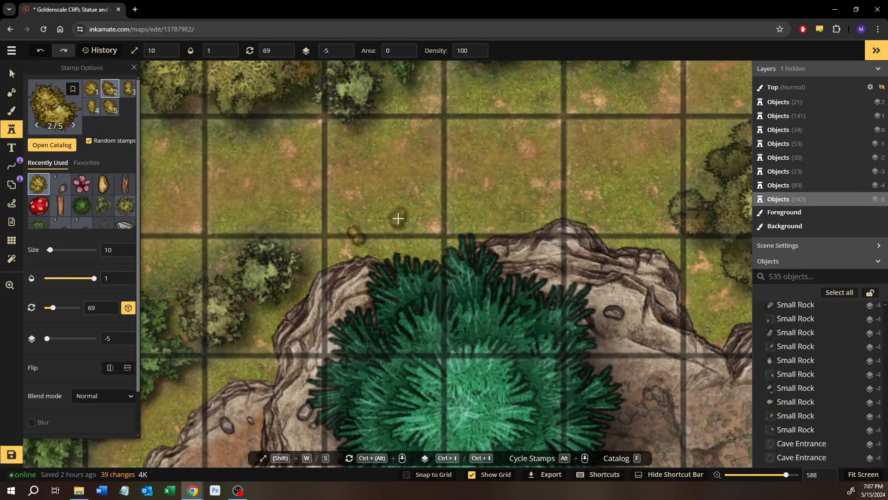
pyautogui.click(436, 248)
pyautogui.click(599, 250)
# Stamp a small yellow bush between the northern cliff edge and the tree cluster northeast of the large teal tree
pyautogui.moveTo(625, 276); pyautogui.dragTo(383, 276)
pyautogui.scroll(1, 383, 276)
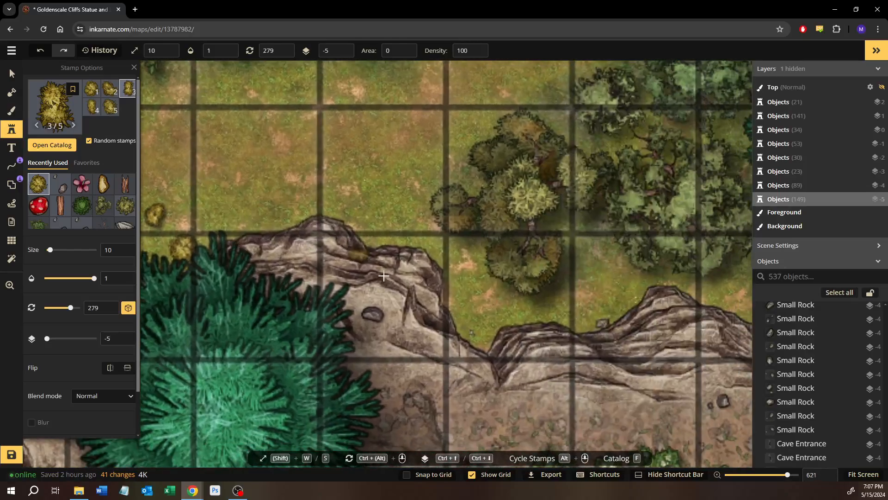
pyautogui.click(468, 263)
pyautogui.moveTo(554, 289); pyautogui.dragTo(468, 329)
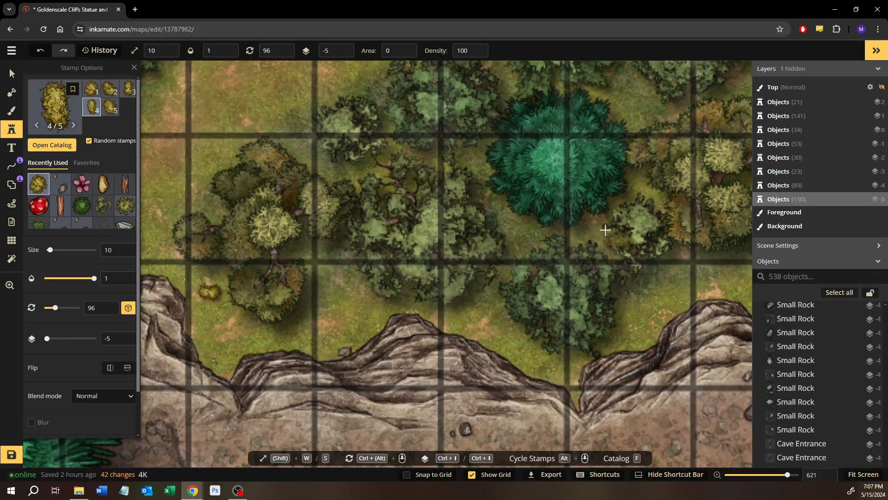
# Brush the dark green texture at size 13 onto the background around the large teal tree
pyautogui.moveTo(613, 216); pyautogui.dragTo(458, 249)
pyautogui.scroll(1, 479, 214)
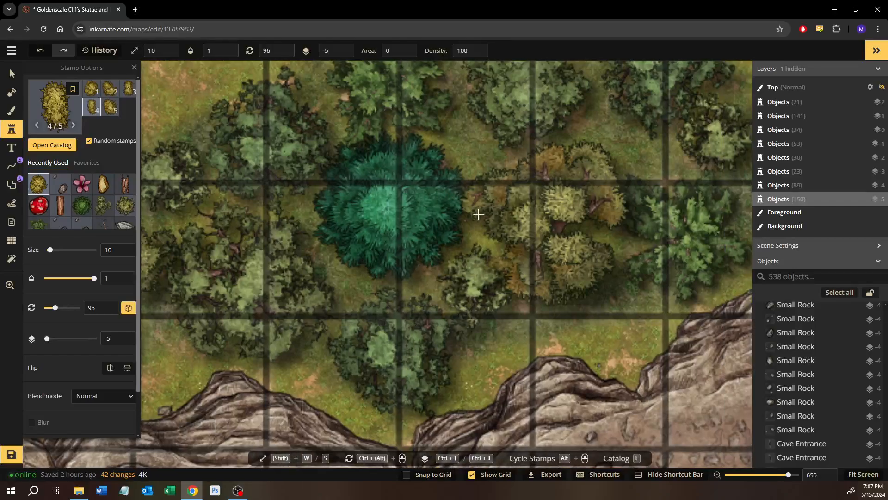
pyautogui.press('b')
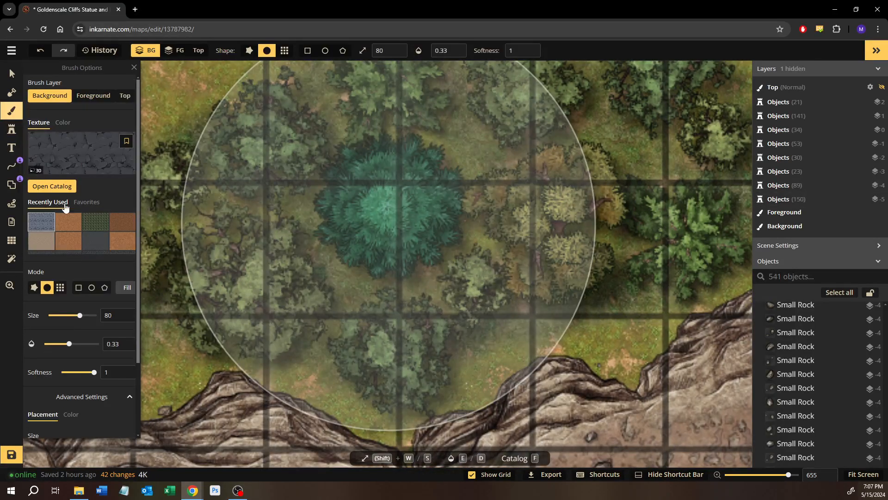
pyautogui.click(91, 223)
pyautogui.scroll(-2, 77, 350)
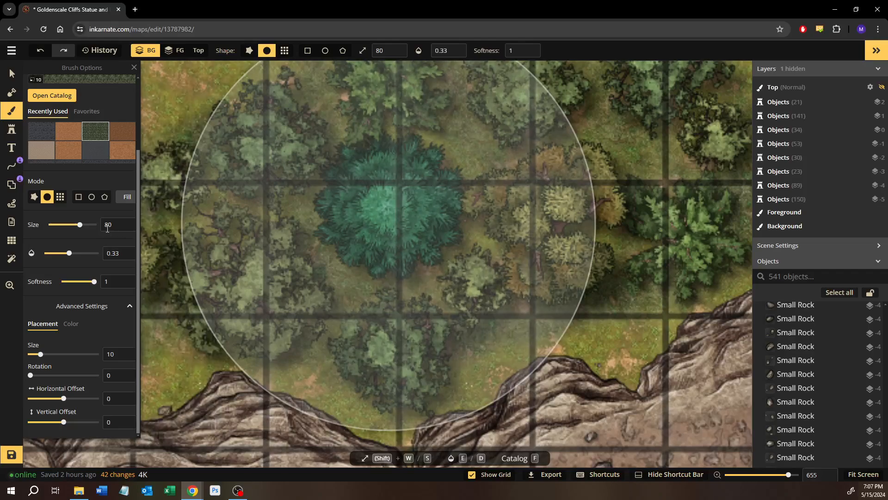
pyautogui.moveTo(71, 226); pyautogui.dragTo(60, 226)
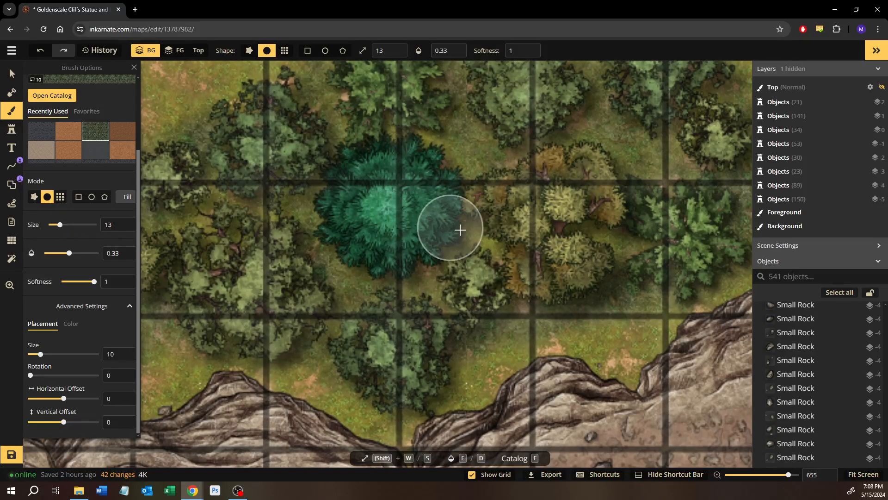
pyautogui.moveTo(484, 241)
pyautogui.mouseDown()
pyautogui.moveTo(509, 260)
pyautogui.moveTo(464, 192)
pyautogui.moveTo(453, 153)
pyautogui.mouseUp()
pyautogui.moveTo(442, 124); pyautogui.dragTo(479, 171)
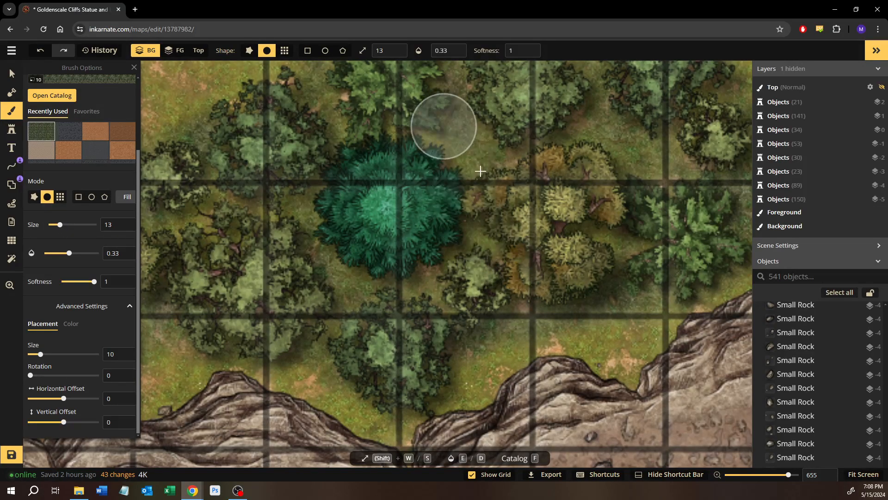
pyautogui.moveTo(359, 120)
pyautogui.mouseDown()
pyautogui.moveTo(387, 143)
pyautogui.moveTo(446, 157)
pyautogui.moveTo(400, 141)
pyautogui.mouseUp()
# Brush the dark green texture beneath the trees east of the large teal tree, up to the map's northern edge
pyautogui.moveTo(511, 185); pyautogui.dragTo(345, 192)
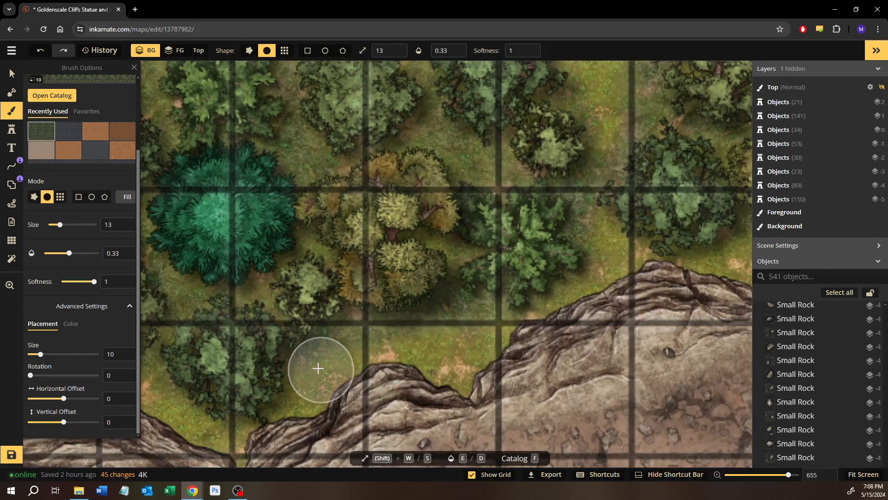
pyautogui.moveTo(300, 352)
pyautogui.mouseDown()
pyautogui.moveTo(464, 293)
pyautogui.moveTo(363, 296)
pyautogui.moveTo(430, 293)
pyautogui.moveTo(292, 272)
pyautogui.moveTo(228, 291)
pyautogui.moveTo(389, 252)
pyautogui.moveTo(190, 281)
pyautogui.mouseUp()
pyautogui.moveTo(450, 163); pyautogui.dragTo(405, 209)
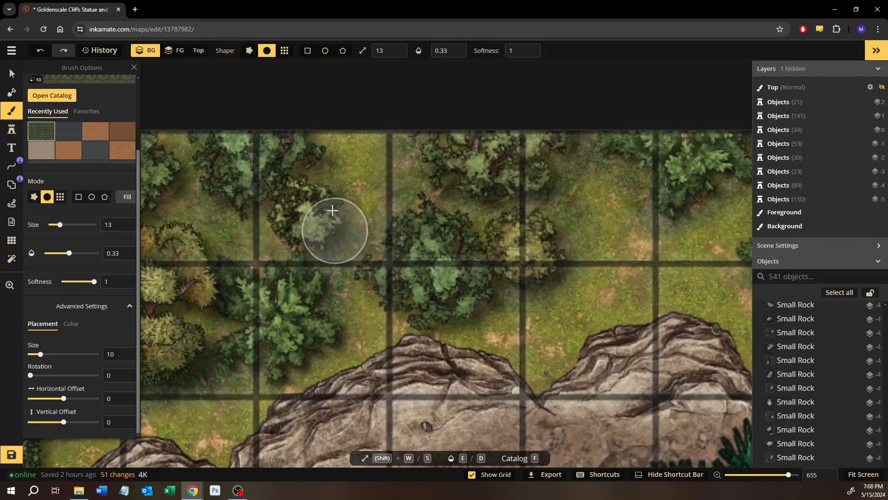
pyautogui.moveTo(298, 128)
pyautogui.mouseDown()
pyautogui.moveTo(355, 249)
pyautogui.moveTo(436, 191)
pyautogui.moveTo(359, 236)
pyautogui.moveTo(388, 214)
pyautogui.moveTo(448, 119)
pyautogui.mouseUp()
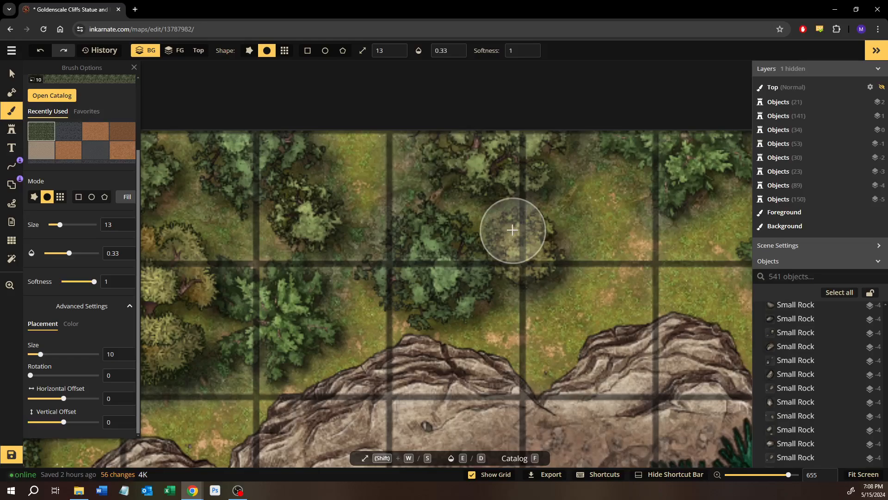
pyautogui.moveTo(514, 227); pyautogui.dragTo(367, 200)
pyautogui.scroll(1, 367, 200)
pyautogui.moveTo(414, 140)
pyautogui.mouseDown()
pyautogui.moveTo(438, 121)
pyautogui.moveTo(412, 167)
pyautogui.moveTo(473, 151)
pyautogui.mouseUp()
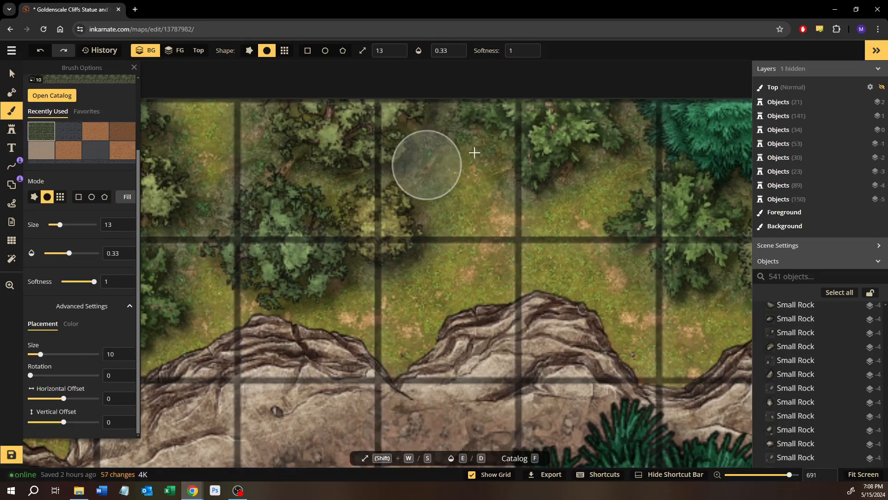
# Brush the dark green texture around the northern-edge trees and the trees beside the round green pine northeast of the statue
pyautogui.moveTo(488, 210); pyautogui.dragTo(344, 179)
pyautogui.scroll(1, 345, 179)
pyautogui.scroll(-10, 411, 262)
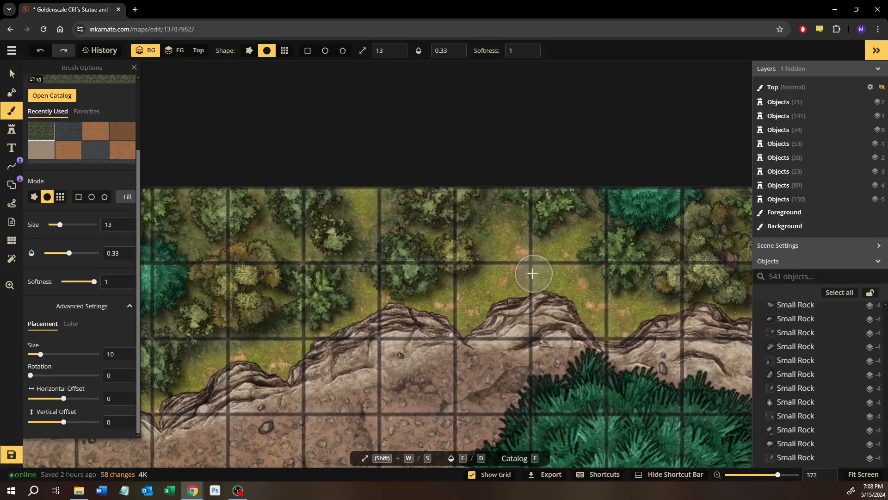
pyautogui.moveTo(377, 299); pyautogui.dragTo(602, 302)
pyautogui.moveTo(435, 292); pyautogui.dragTo(577, 293)
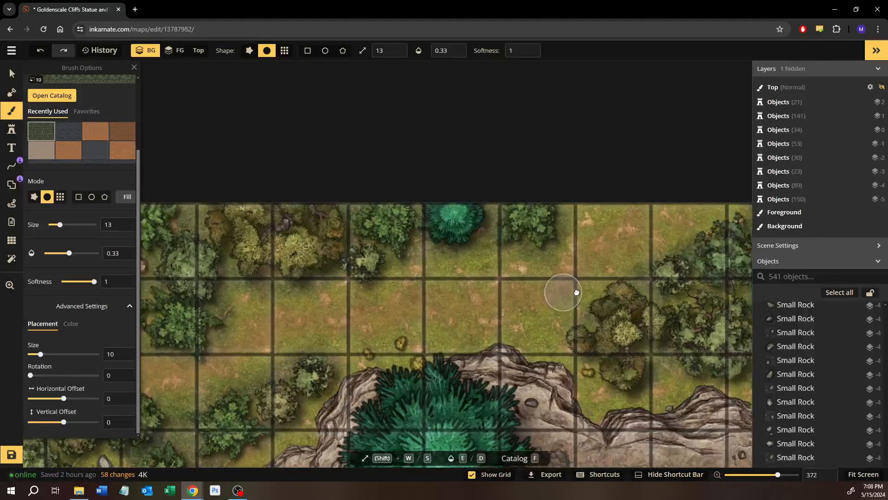
pyautogui.moveTo(485, 302); pyautogui.dragTo(618, 295)
pyautogui.moveTo(394, 343); pyautogui.dragTo(687, 203)
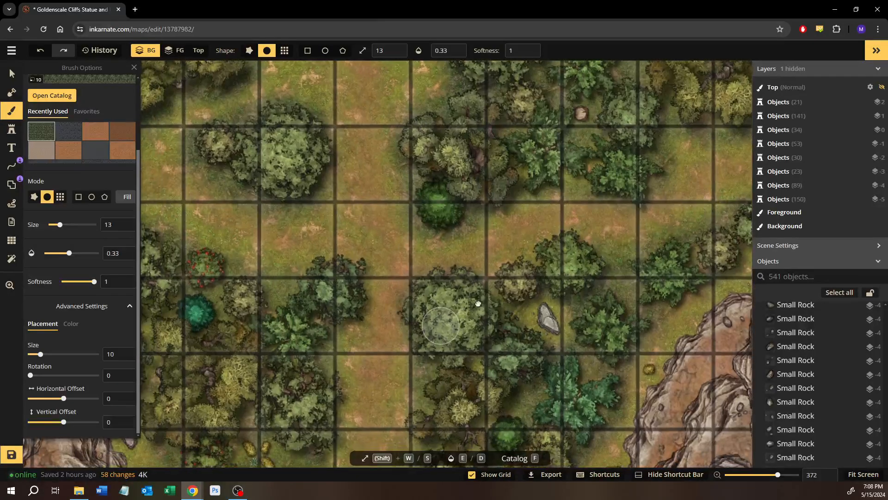
pyautogui.moveTo(444, 323); pyautogui.dragTo(556, 260)
pyautogui.moveTo(353, 176); pyautogui.dragTo(410, 345)
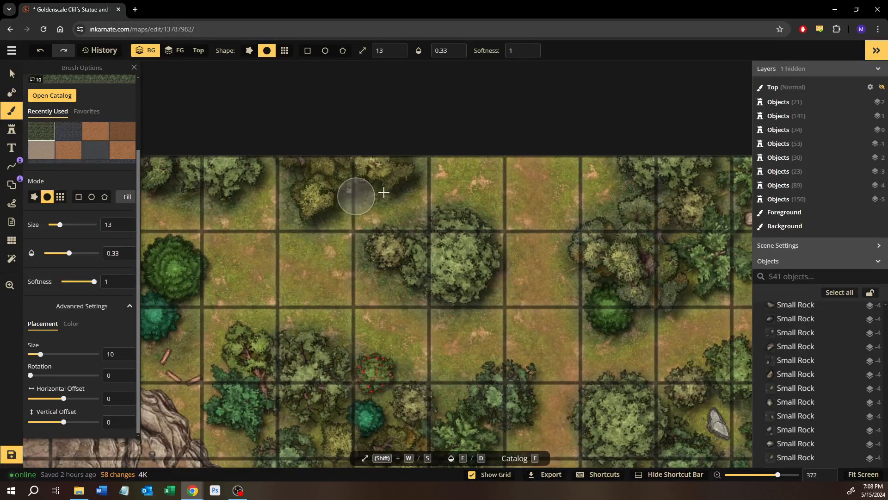
pyautogui.moveTo(325, 271); pyautogui.dragTo(559, 304)
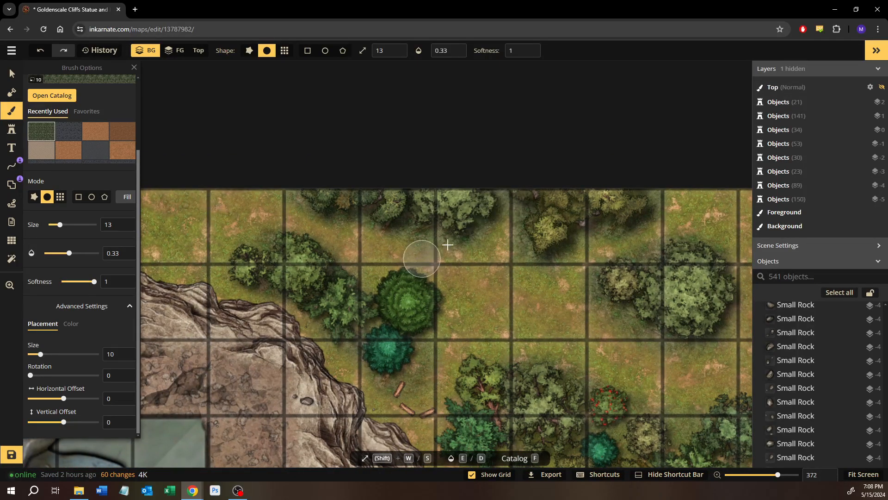
pyautogui.moveTo(422, 259); pyautogui.dragTo(484, 226)
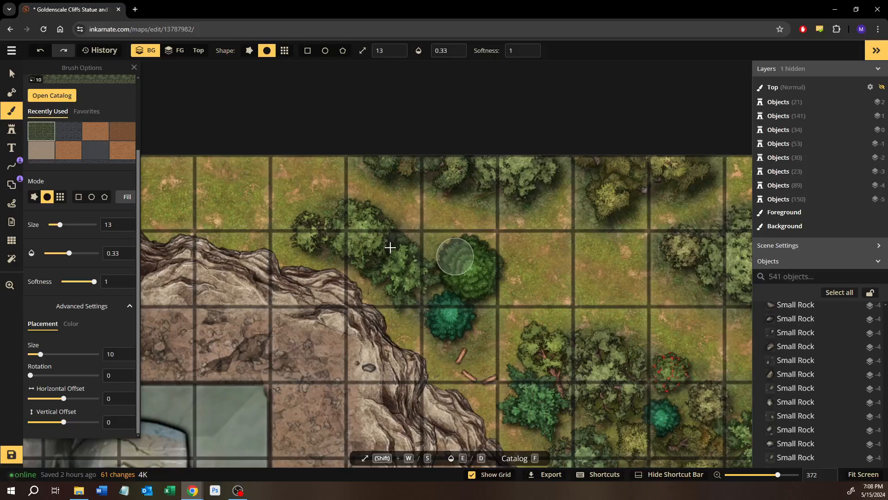
pyautogui.moveTo(445, 292)
pyautogui.mouseDown()
pyautogui.moveTo(405, 290)
pyautogui.moveTo(380, 206)
pyautogui.mouseUp()
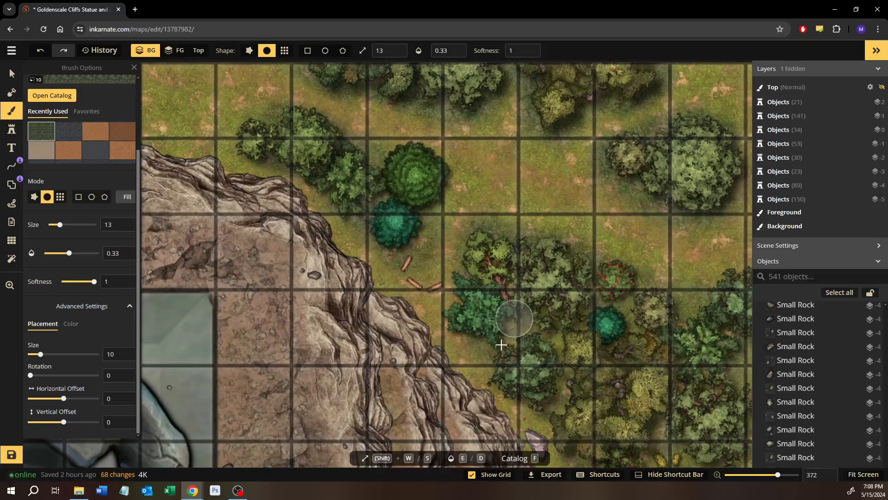
# Brush the dark green texture through the dense tree cluster southeast of the split logs by the cliff edge
pyautogui.moveTo(535, 330)
pyautogui.mouseDown()
pyautogui.moveTo(567, 363)
pyautogui.moveTo(574, 408)
pyautogui.mouseUp()
pyautogui.moveTo(573, 362)
pyautogui.mouseDown()
pyautogui.moveTo(563, 407)
pyautogui.moveTo(472, 301)
pyautogui.mouseUp()
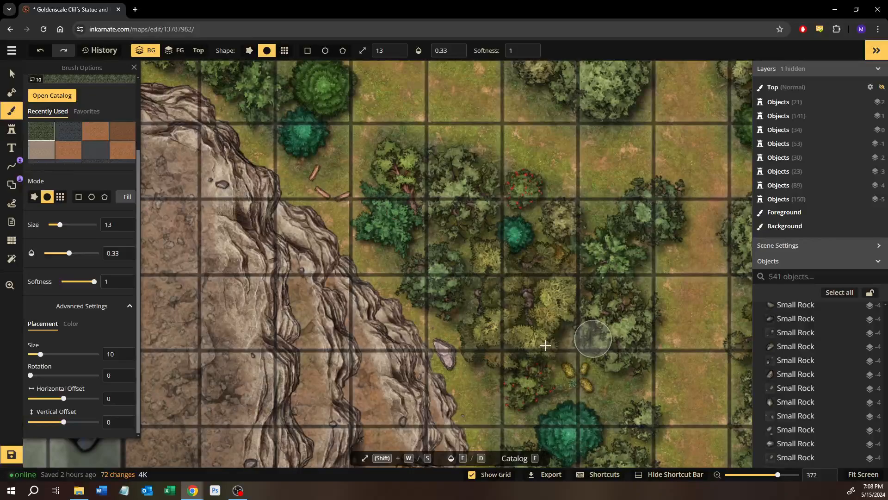
pyautogui.moveTo(585, 337); pyautogui.dragTo(536, 336)
# Brush the dark green texture around the yellowish tree group on the northern edge above the statue
pyautogui.moveTo(371, 195); pyautogui.dragTo(613, 338)
pyautogui.moveTo(383, 175); pyautogui.dragTo(627, 245)
pyautogui.moveTo(427, 216); pyautogui.dragTo(482, 228)
pyautogui.moveTo(557, 251); pyautogui.dragTo(435, 253)
pyautogui.scroll(1, 435, 254)
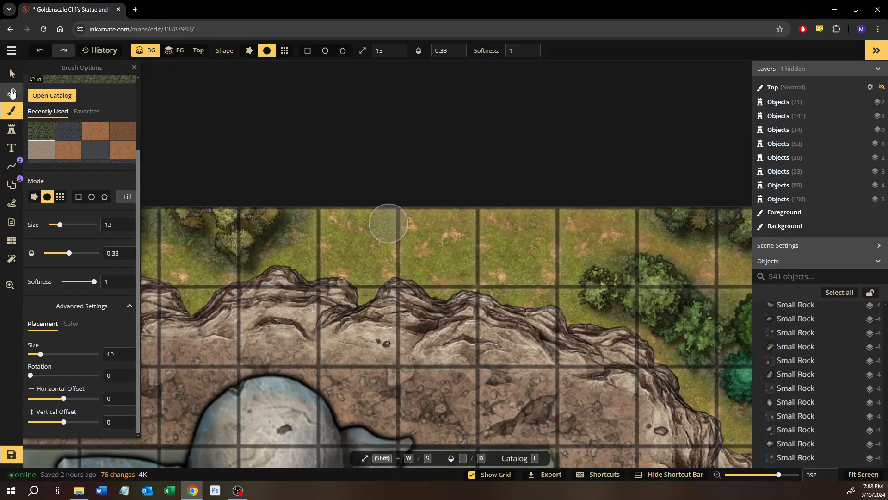
pyautogui.click(11, 73)
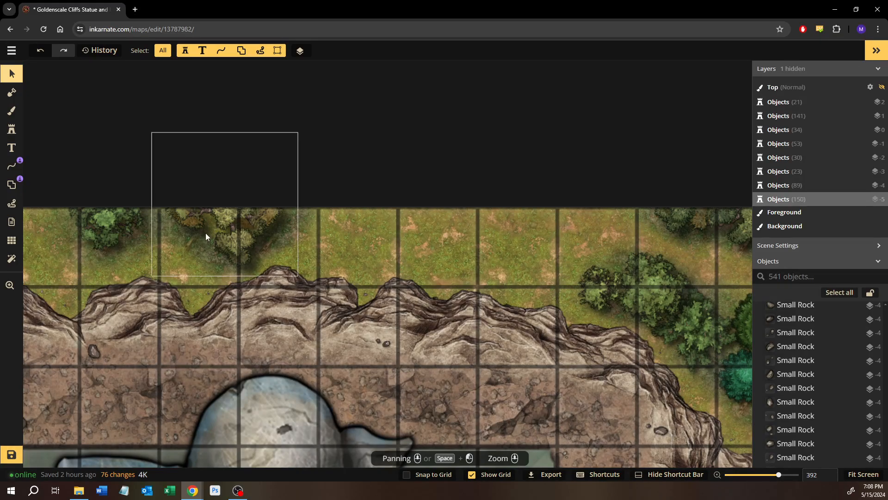
pyautogui.moveTo(206, 233); pyautogui.dragTo(418, 248)
pyautogui.moveTo(661, 320); pyautogui.dragTo(270, 231)
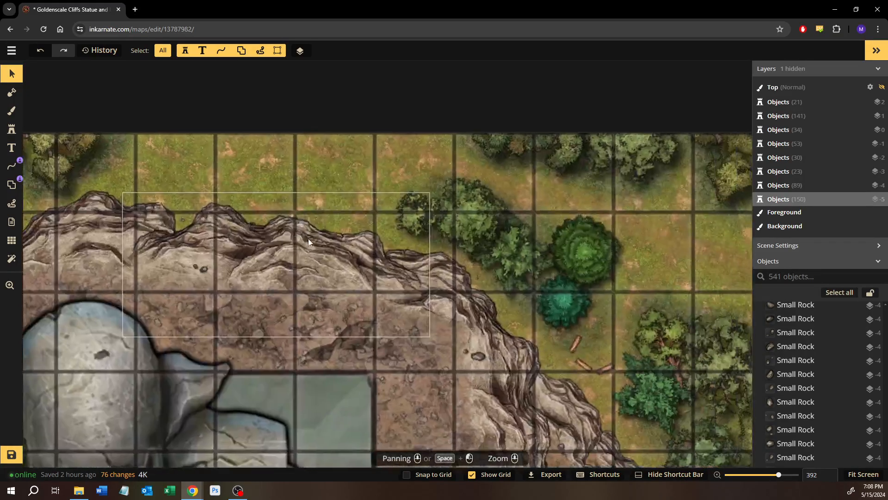
pyautogui.moveTo(462, 265); pyautogui.dragTo(724, 318)
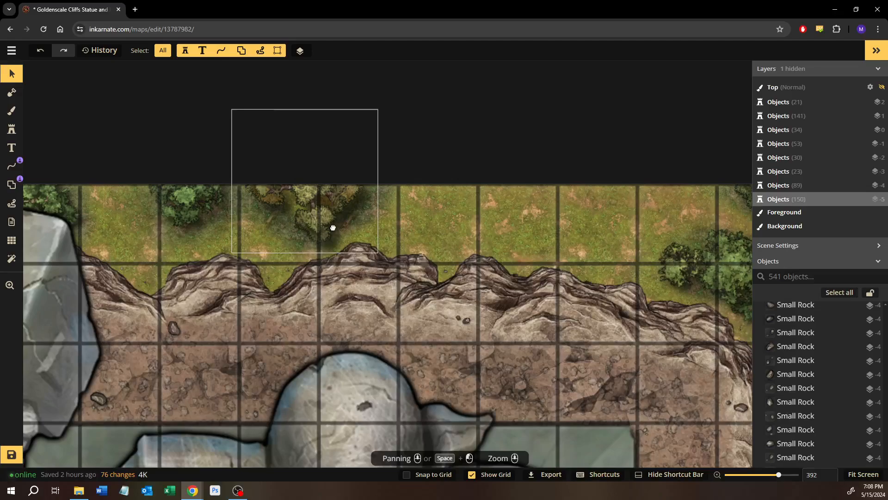
pyautogui.moveTo(333, 227); pyautogui.dragTo(478, 245)
pyautogui.moveTo(277, 221); pyautogui.dragTo(490, 253)
pyautogui.click(407, 249)
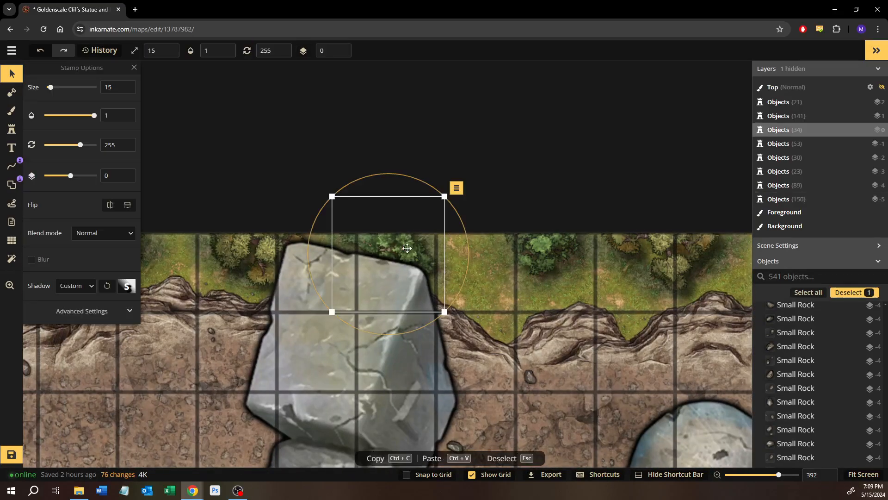
# Stamp a copy of the round green pine on the northern edge, just east of the yellowish tree group above the statue
pyautogui.moveTo(445, 320); pyautogui.dragTo(218, 287)
pyautogui.moveTo(583, 354); pyautogui.dragTo(169, 281)
pyautogui.scroll(1, 533, 320)
pyautogui.moveTo(533, 320); pyautogui.dragTo(326, 295)
pyautogui.click(430, 195)
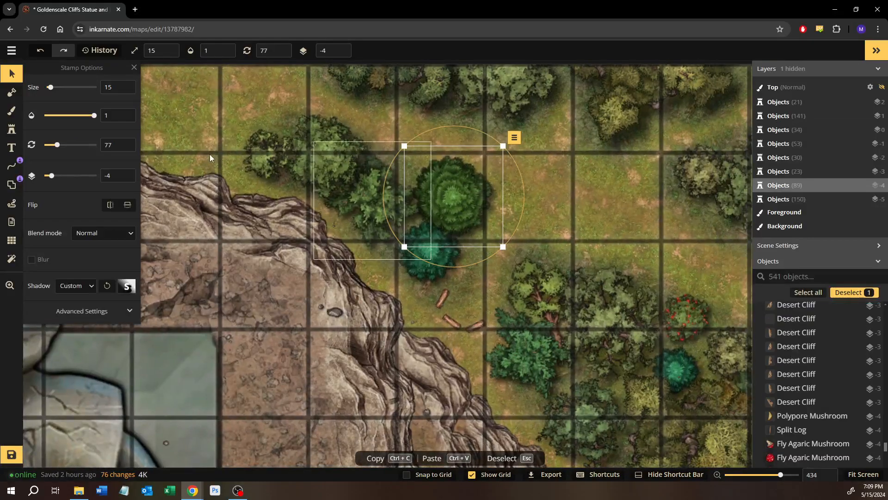
pyautogui.click(13, 130)
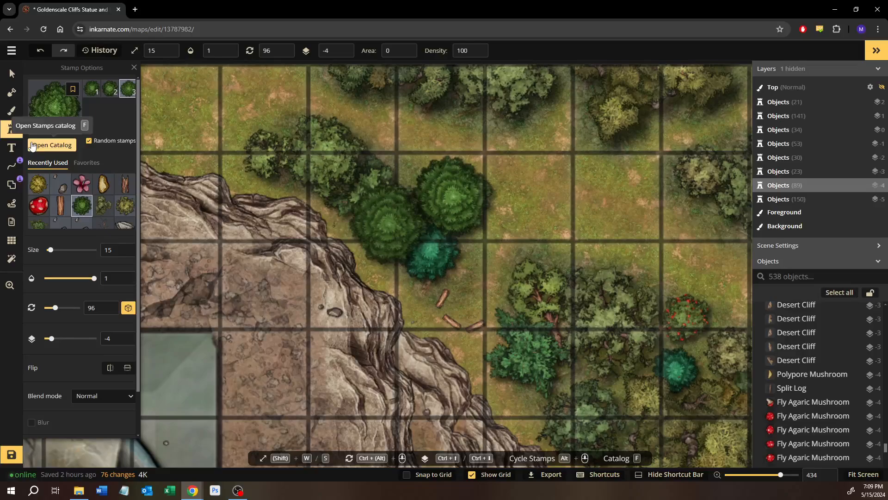
pyautogui.scroll(-2, 82, 241)
pyautogui.moveTo(152, 121); pyautogui.dragTo(605, 306)
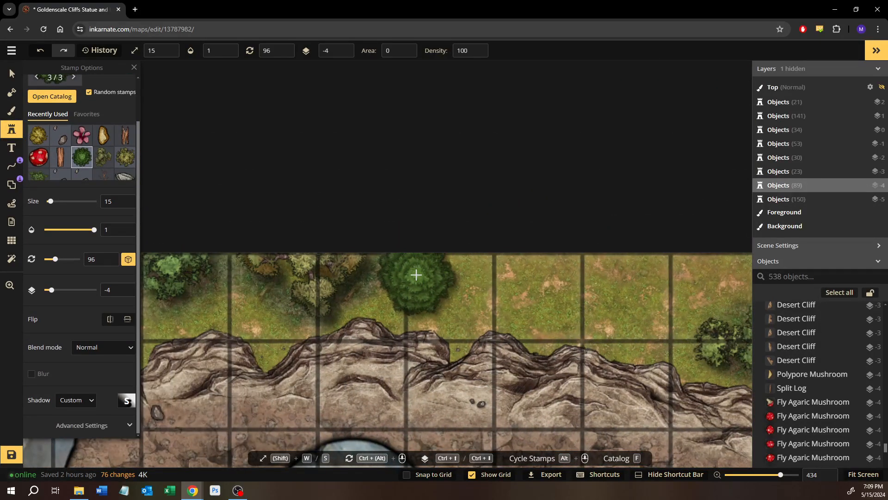
pyautogui.click(417, 271)
# Move the newly stamped green pine to layer -5
pyautogui.moveTo(476, 311); pyautogui.dragTo(452, 301)
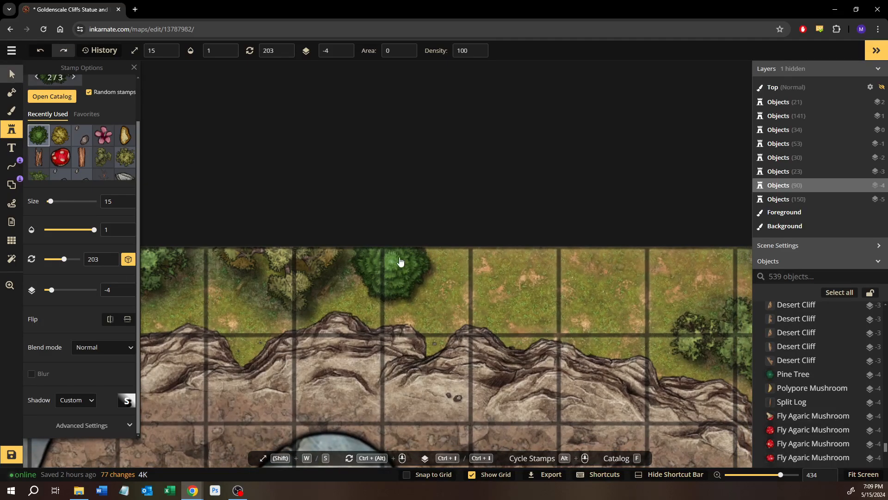
pyautogui.click(400, 262)
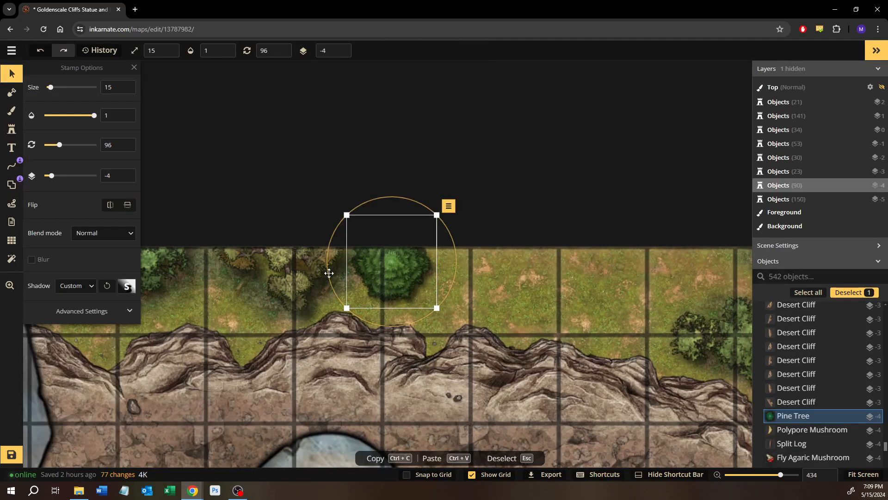
pyautogui.click(124, 178)
# Stamp a copy of the small teal pine just southeast of the new green pine on the northern cliff top
pyautogui.moveTo(651, 327); pyautogui.dragTo(259, 211)
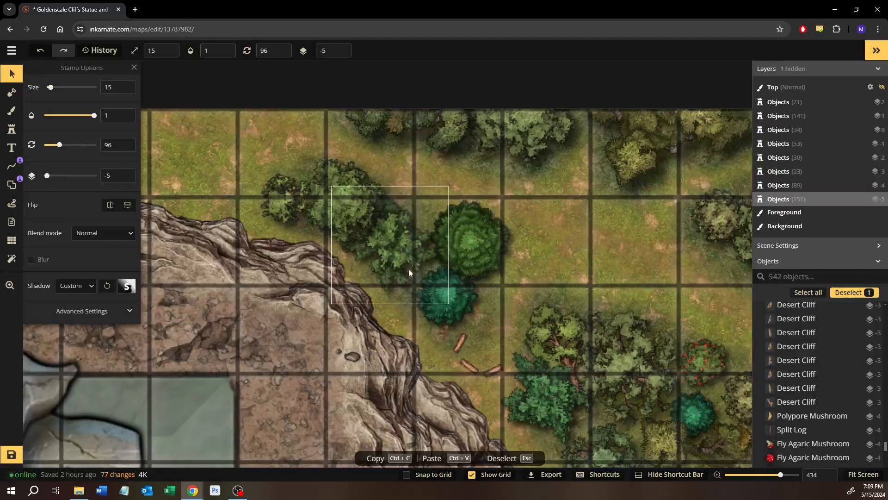
pyautogui.click(441, 292)
pyautogui.click(12, 130)
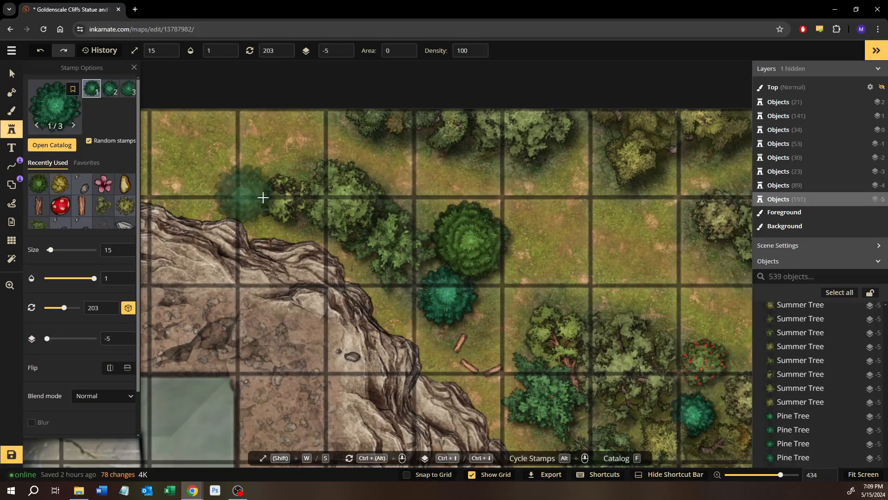
pyautogui.moveTo(262, 198); pyautogui.dragTo(534, 268)
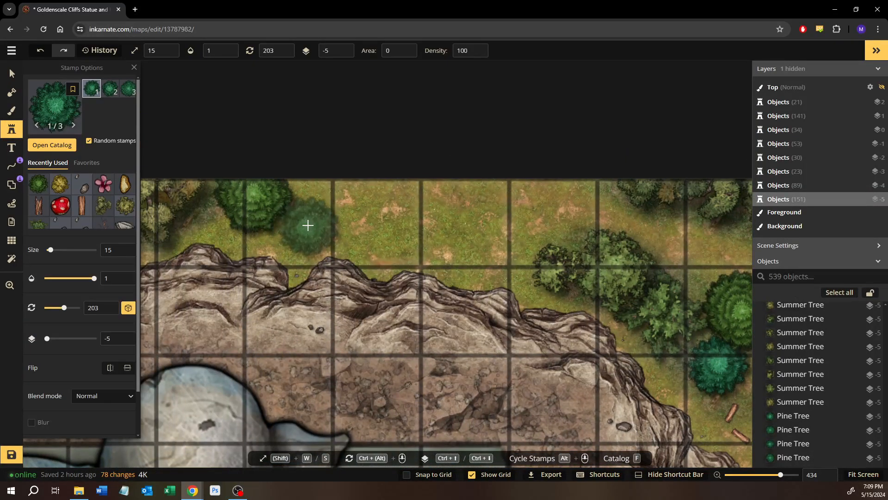
pyautogui.click(307, 225)
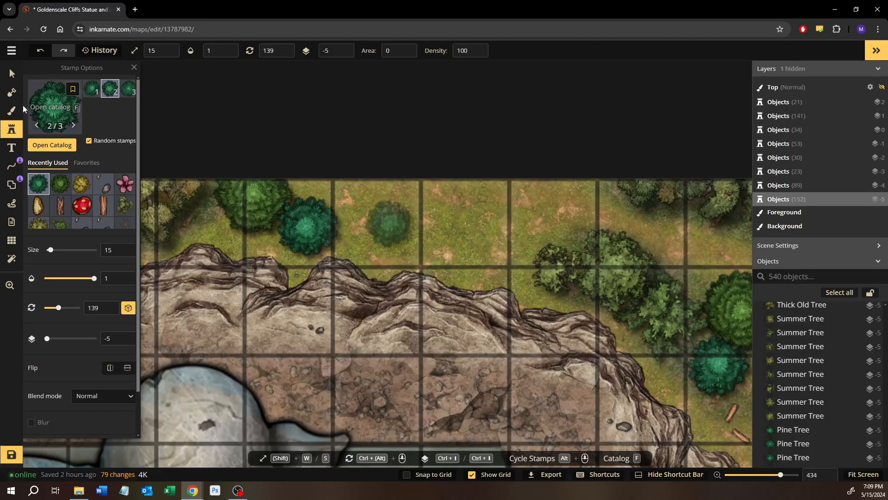
# Brush the dark green texture onto the background around the new green and teal pines on the northern cliff top
pyautogui.press('b')
pyautogui.scroll(5, 234, 213)
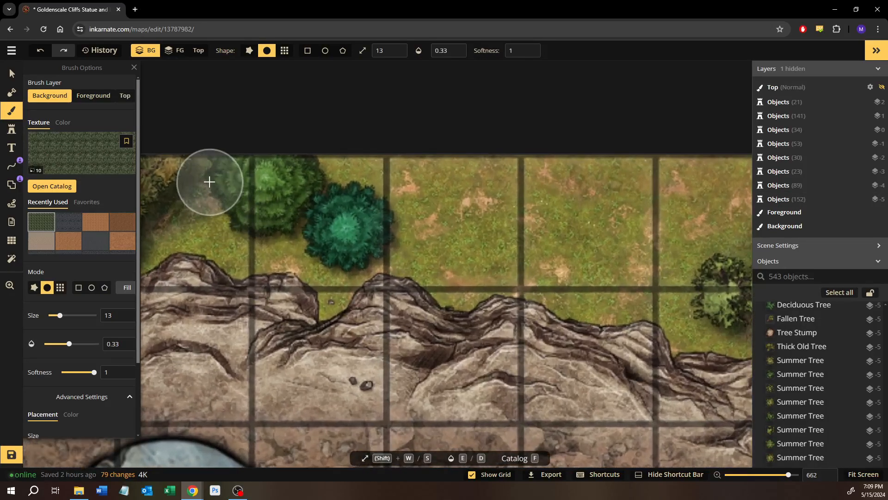
pyautogui.moveTo(209, 182); pyautogui.dragTo(274, 235)
pyautogui.moveTo(218, 184); pyautogui.dragTo(267, 237)
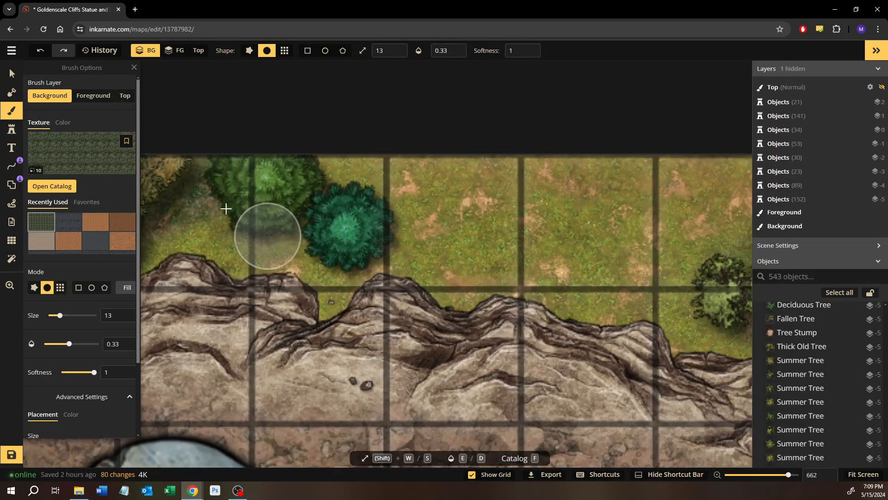
pyautogui.moveTo(318, 228)
pyautogui.mouseDown()
pyautogui.moveTo(342, 236)
pyautogui.moveTo(308, 147)
pyautogui.moveTo(374, 200)
pyautogui.moveTo(307, 147)
pyautogui.moveTo(386, 215)
pyautogui.moveTo(370, 238)
pyautogui.moveTo(378, 211)
pyautogui.moveTo(369, 189)
pyautogui.mouseUp()
pyautogui.moveTo(395, 229)
pyautogui.mouseDown()
pyautogui.moveTo(362, 194)
pyautogui.moveTo(394, 223)
pyautogui.mouseUp()
pyautogui.moveTo(353, 248)
pyautogui.mouseDown()
pyautogui.moveTo(277, 230)
pyautogui.moveTo(354, 259)
pyautogui.moveTo(377, 246)
pyautogui.mouseUp()
pyautogui.moveTo(667, 340); pyautogui.dragTo(491, 304)
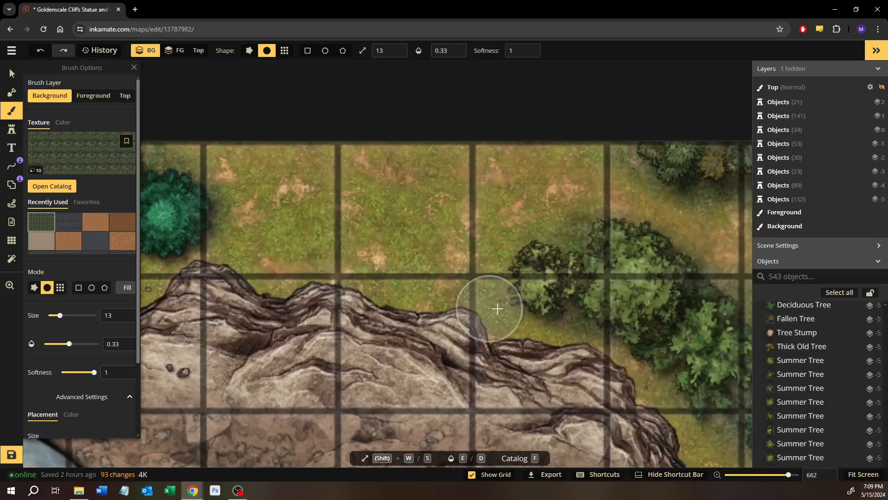
pyautogui.scroll(-3, 573, 292)
pyautogui.scroll(-2, 573, 291)
pyautogui.moveTo(572, 291); pyautogui.dragTo(466, 278)
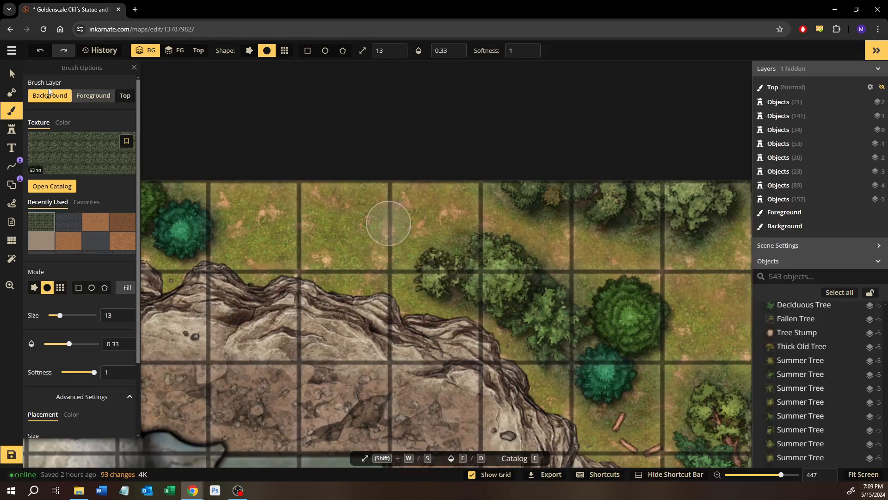
# Stamp variant 3 of the thick old tree at size 25, layer -4, on the northern cliff top east of the small teal pine
pyautogui.click(12, 74)
pyautogui.moveTo(270, 206)
pyautogui.mouseDown()
pyautogui.moveTo(468, 242)
pyautogui.moveTo(371, 233)
pyautogui.mouseUp()
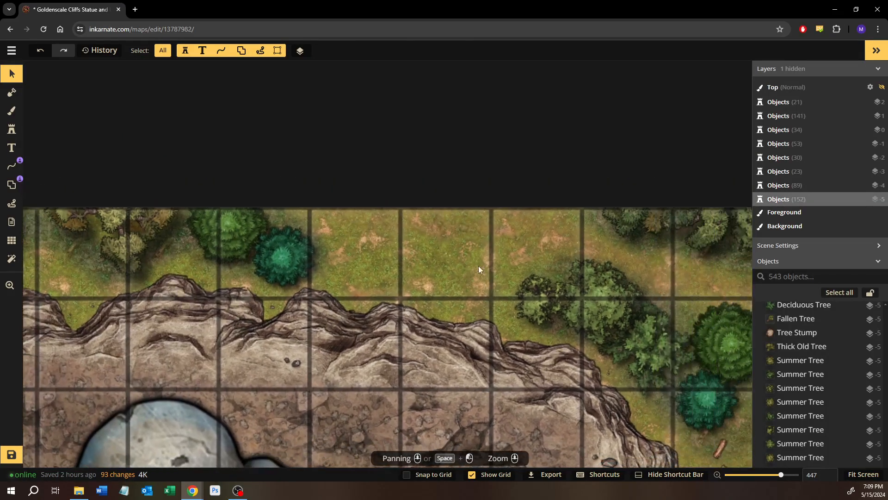
pyautogui.moveTo(387, 262); pyautogui.dragTo(247, 182)
pyautogui.click(499, 151)
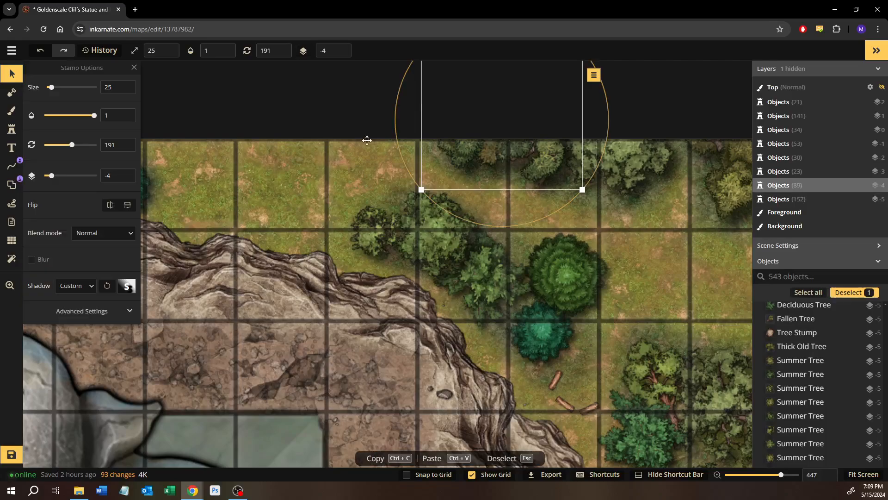
pyautogui.click(11, 130)
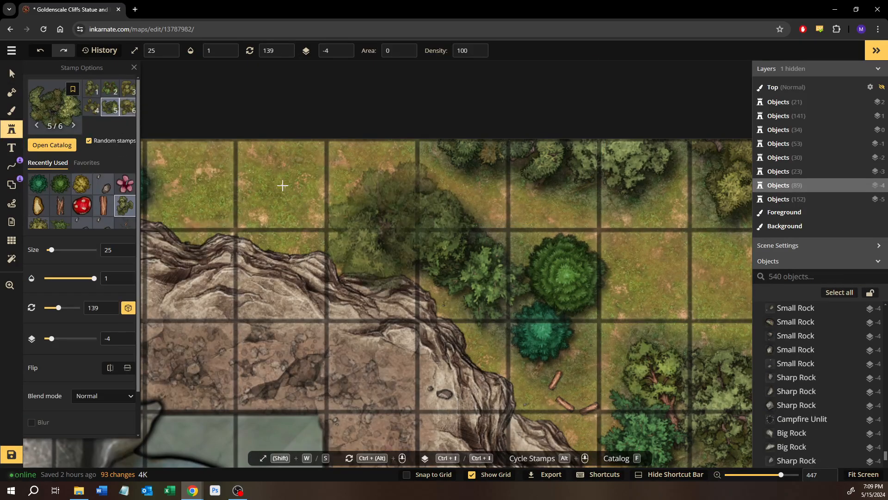
pyautogui.click(130, 94)
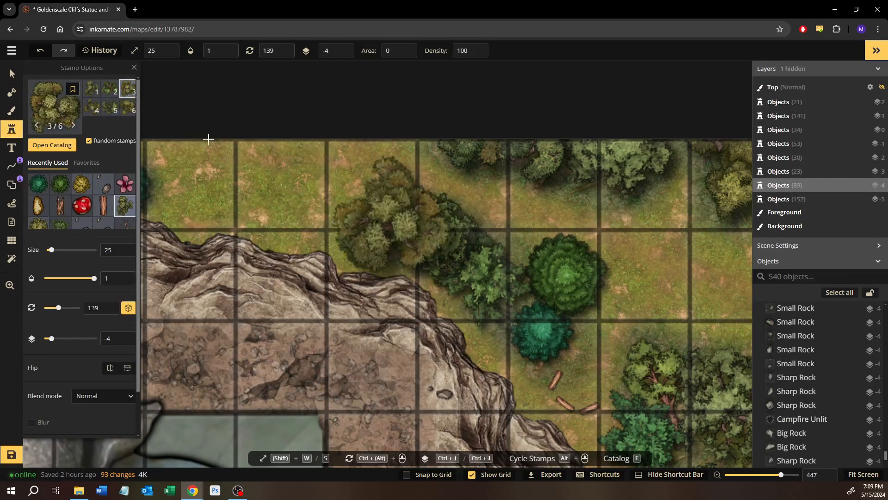
pyautogui.moveTo(273, 209); pyautogui.dragTo(337, 235)
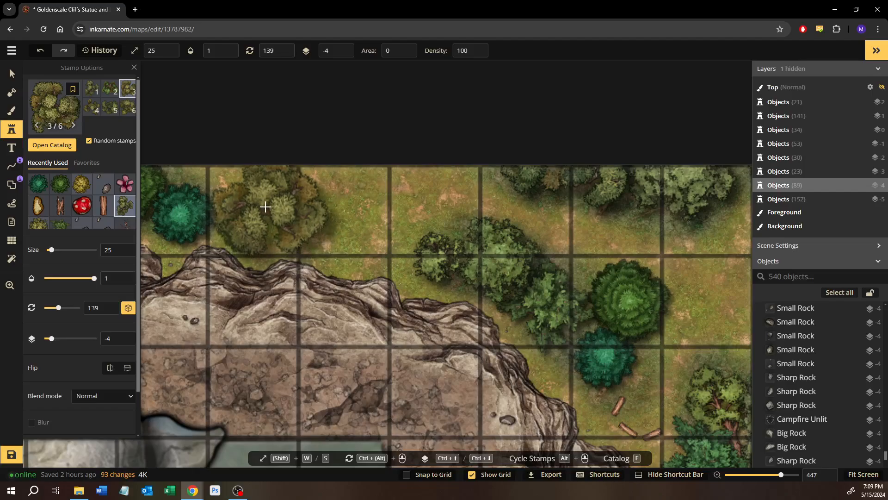
pyautogui.click(311, 277)
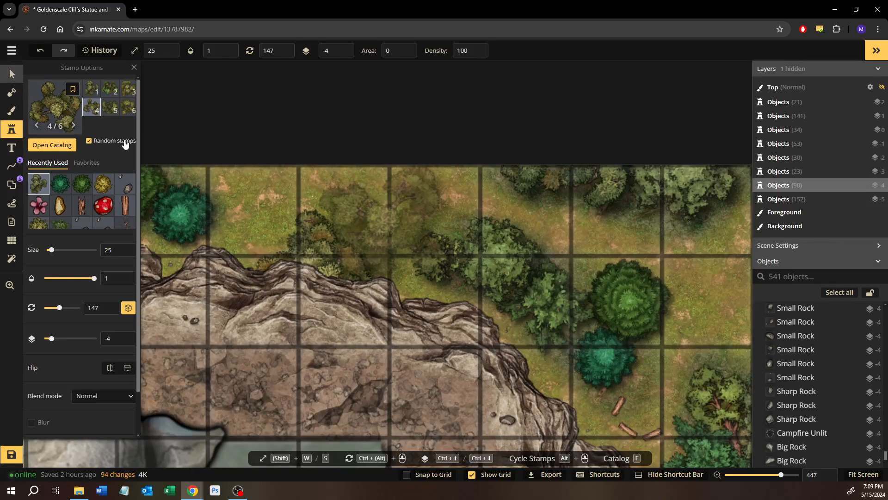
# Move the new thick old tree up to the northern edge beside the teal pine and rotate it to 346
pyautogui.click(12, 74)
pyautogui.moveTo(319, 168); pyautogui.dragTo(200, 337)
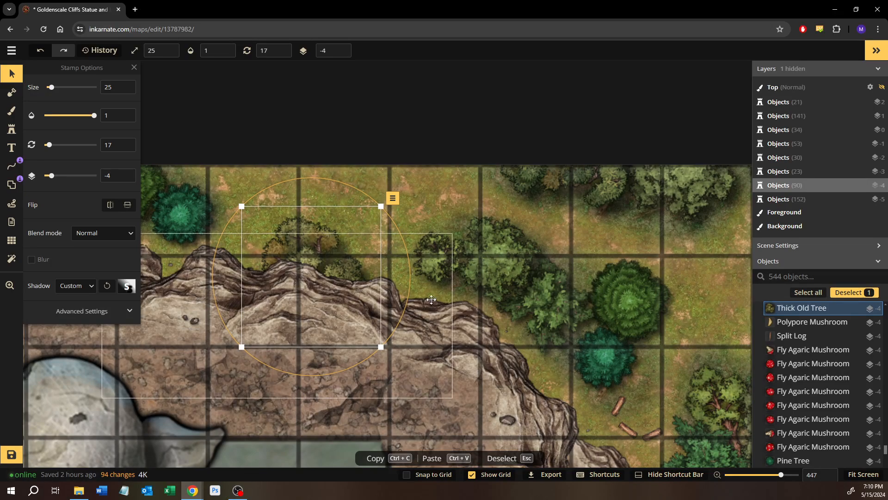
pyautogui.moveTo(316, 248); pyautogui.dragTo(291, 180)
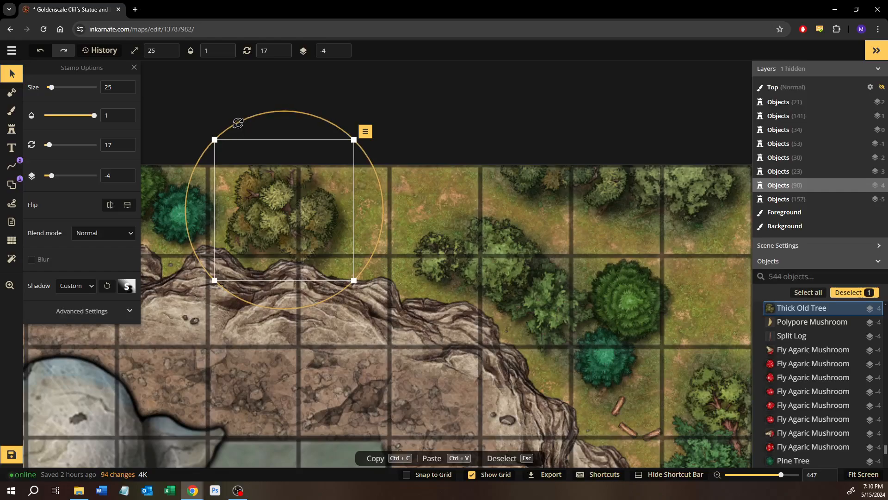
pyautogui.moveTo(238, 123); pyautogui.dragTo(193, 152)
pyautogui.moveTo(287, 225); pyautogui.dragTo(283, 219)
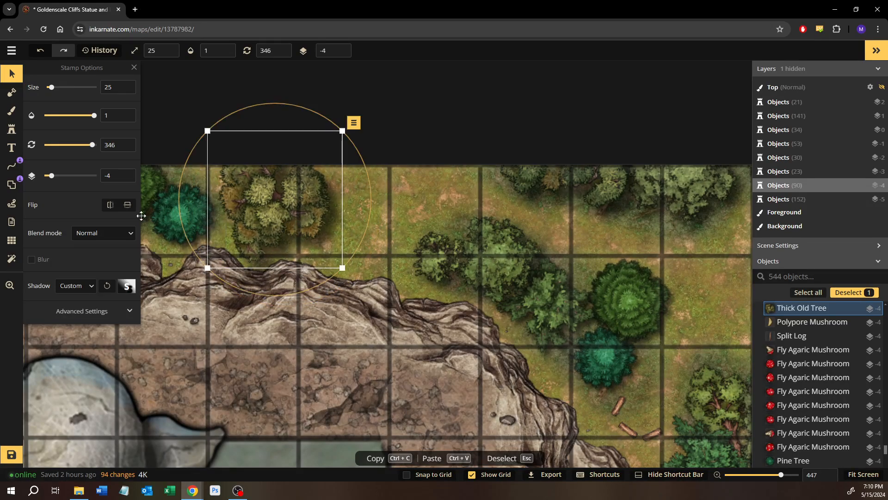
# Brush the dark green texture onto the background around the new thick old tree on the northern edge
pyautogui.click(11, 111)
pyautogui.scroll(3, 188, 193)
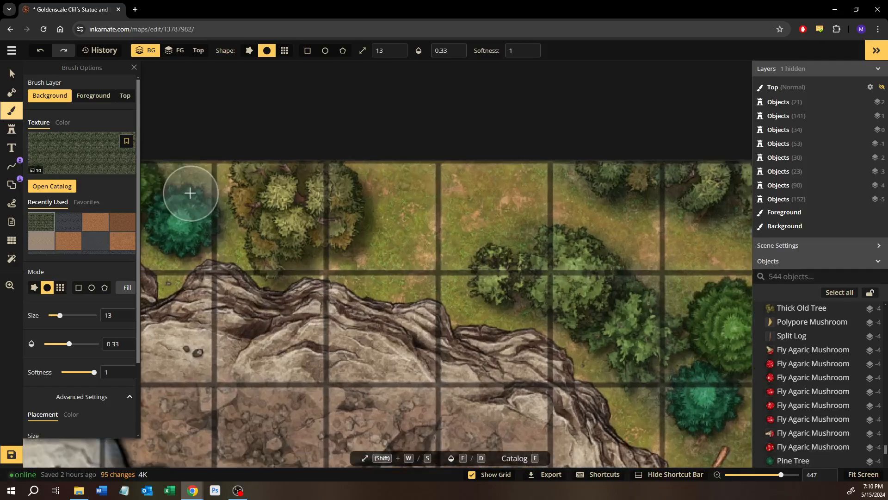
pyautogui.moveTo(221, 211)
pyautogui.mouseDown()
pyautogui.moveTo(215, 168)
pyautogui.moveTo(241, 207)
pyautogui.moveTo(217, 154)
pyautogui.moveTo(191, 152)
pyautogui.mouseUp()
pyautogui.moveTo(253, 220)
pyautogui.mouseDown()
pyautogui.moveTo(222, 175)
pyautogui.moveTo(242, 189)
pyautogui.moveTo(229, 158)
pyautogui.moveTo(248, 237)
pyautogui.moveTo(223, 204)
pyautogui.moveTo(259, 253)
pyautogui.moveTo(290, 274)
pyautogui.moveTo(304, 260)
pyautogui.moveTo(230, 226)
pyautogui.moveTo(375, 254)
pyautogui.moveTo(382, 228)
pyautogui.moveTo(353, 238)
pyautogui.moveTo(357, 153)
pyautogui.moveTo(353, 165)
pyautogui.moveTo(367, 174)
pyautogui.moveTo(340, 256)
pyautogui.moveTo(318, 257)
pyautogui.moveTo(340, 259)
pyautogui.mouseUp()
pyautogui.moveTo(429, 272); pyautogui.dragTo(280, 234)
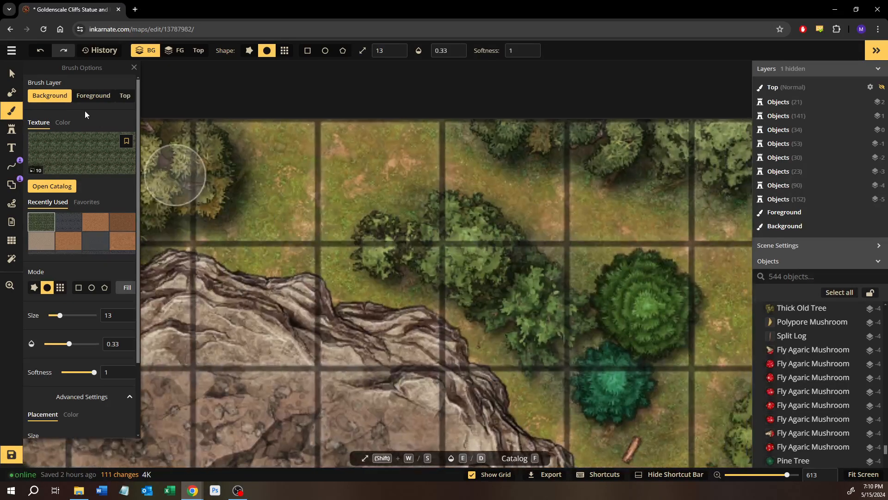
# Stamp variant 2 of the deciduous tree at size 15 just east of the thick old tree and rotate it to 204
pyautogui.click(10, 74)
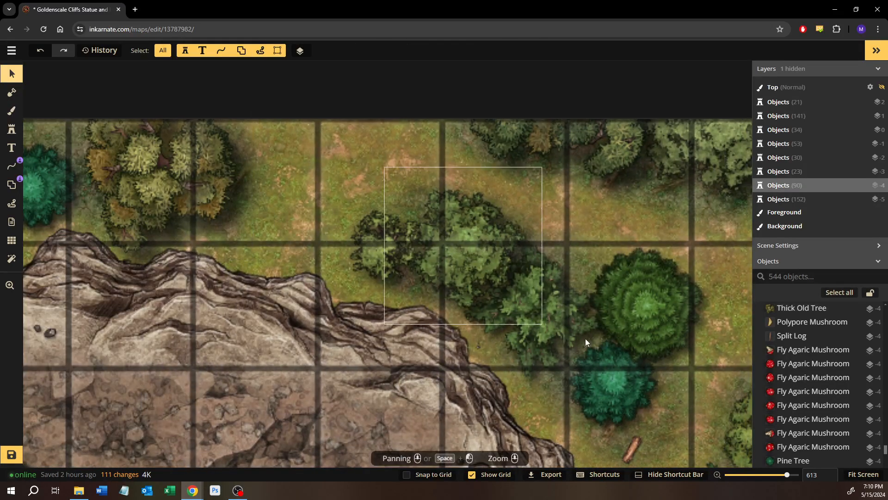
pyautogui.click(523, 324)
pyautogui.click(11, 129)
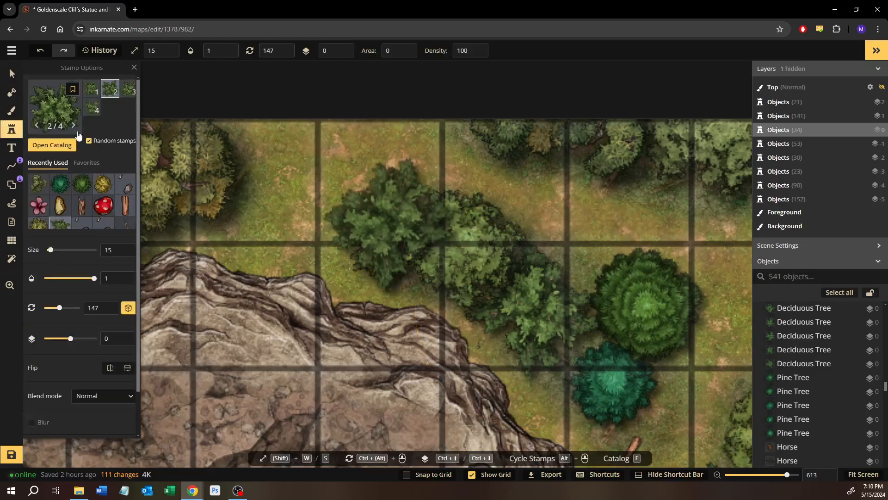
pyautogui.click(91, 88)
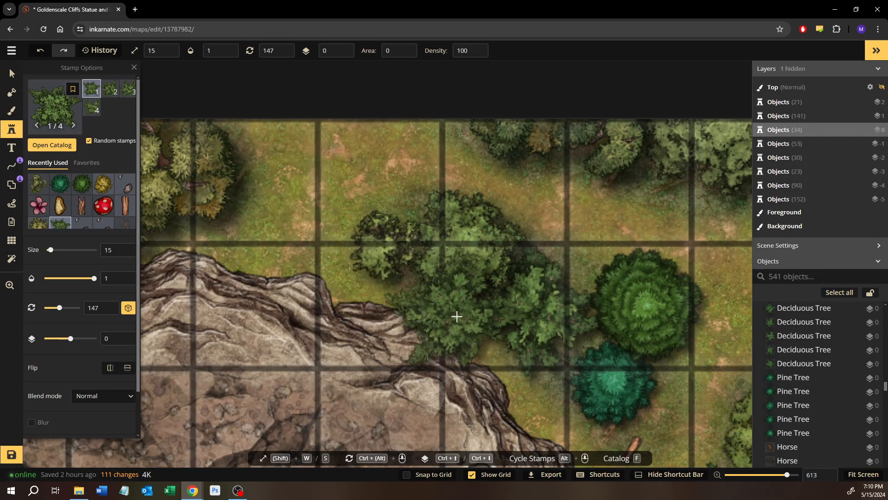
pyautogui.click(110, 92)
pyautogui.click(291, 209)
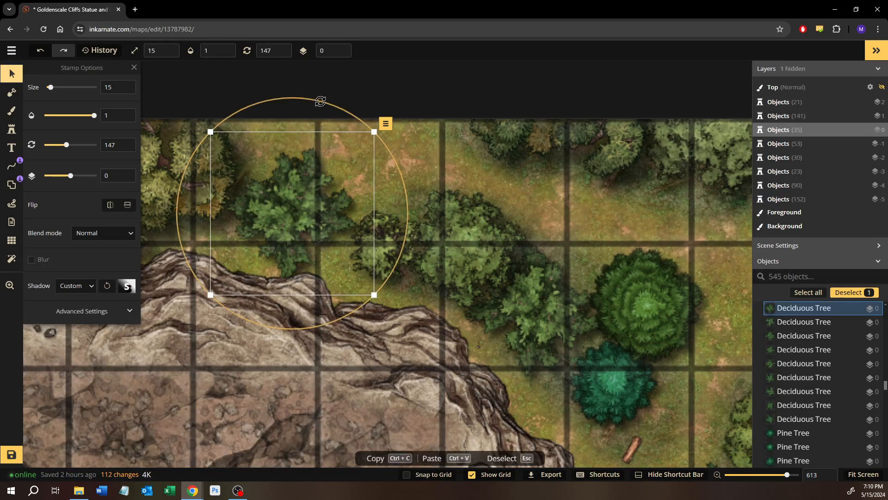
pyautogui.moveTo(320, 101); pyautogui.dragTo(409, 164)
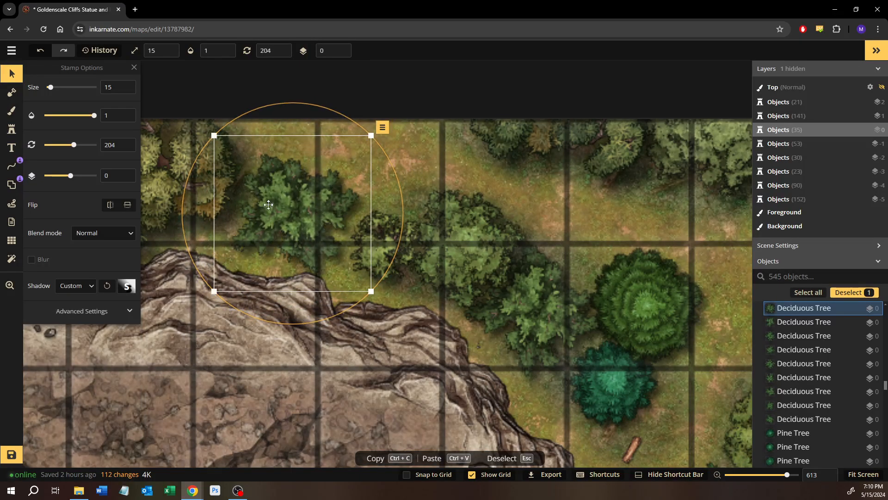
pyautogui.moveTo(268, 205); pyautogui.dragTo(271, 199)
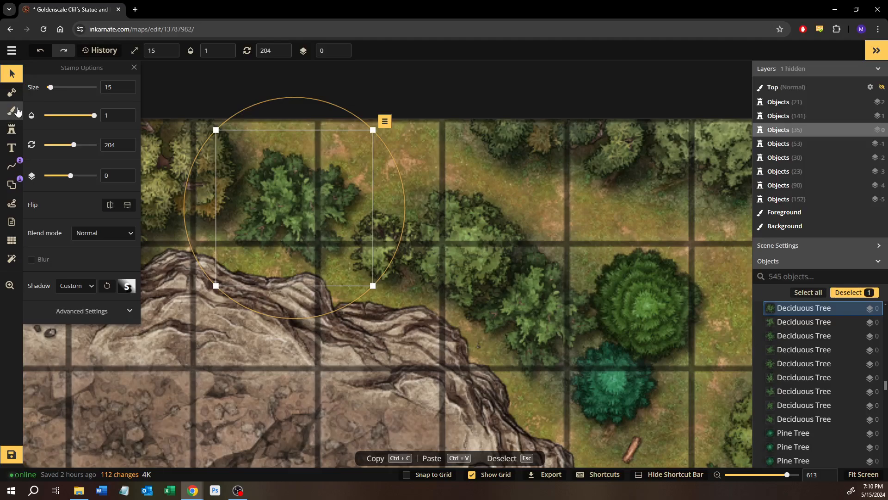
# Brush the dark green texture onto the background around the new deciduous tree on the northern cliff top
pyautogui.click(16, 111)
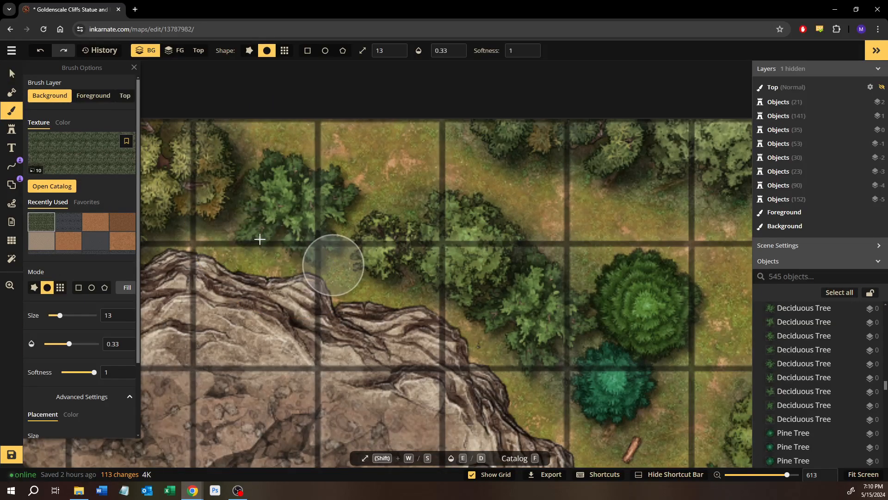
pyautogui.moveTo(216, 224)
pyautogui.mouseDown()
pyautogui.moveTo(343, 252)
pyautogui.moveTo(372, 213)
pyautogui.moveTo(340, 239)
pyautogui.moveTo(356, 202)
pyautogui.moveTo(357, 224)
pyautogui.moveTo(342, 232)
pyautogui.moveTo(229, 227)
pyautogui.moveTo(346, 260)
pyautogui.mouseUp()
pyautogui.moveTo(217, 166)
pyautogui.mouseDown()
pyautogui.moveTo(247, 165)
pyautogui.moveTo(363, 204)
pyautogui.mouseUp()
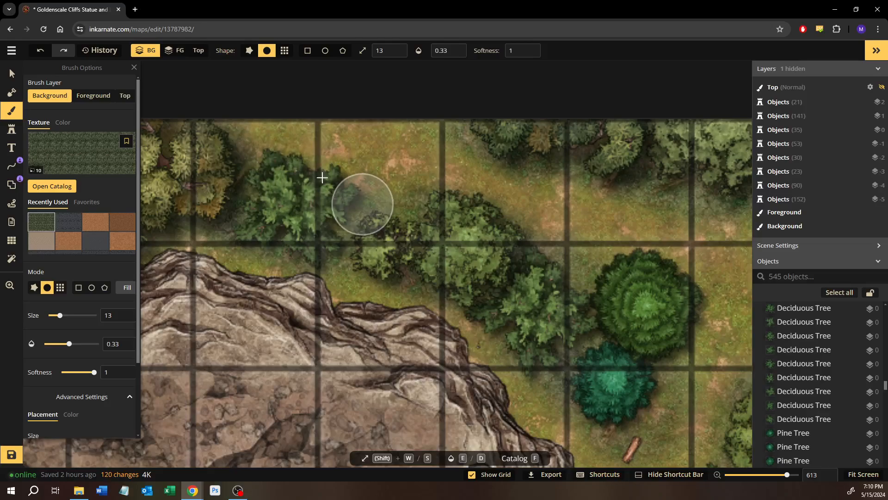
pyautogui.moveTo(323, 178); pyautogui.dragTo(296, 165)
pyautogui.moveTo(296, 166); pyautogui.dragTo(354, 183)
pyautogui.moveTo(354, 182); pyautogui.dragTo(286, 169)
pyautogui.moveTo(286, 169); pyautogui.dragTo(315, 197)
# Copy the forest floor plant stamp from near the bridge and stamp it between the cliff edge and the teal pine by the split logs
pyautogui.moveTo(446, 270); pyautogui.dragTo(284, 180)
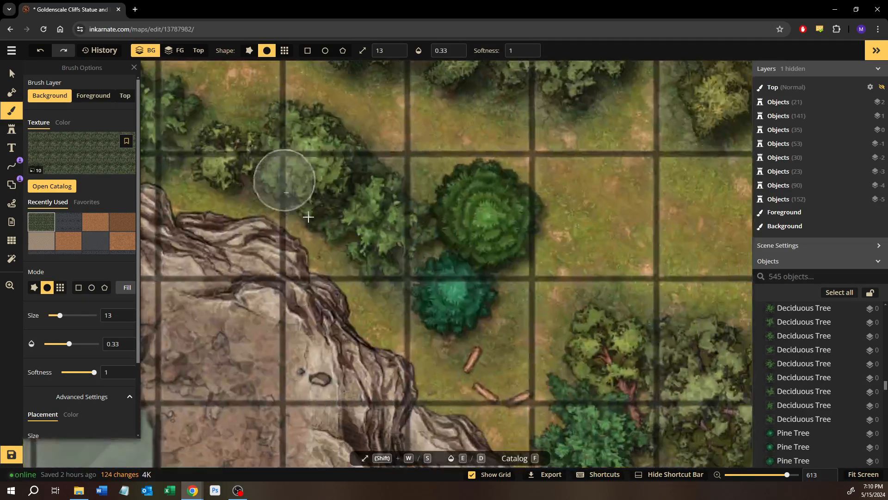
pyautogui.scroll(-1, 398, 298)
pyautogui.click(12, 75)
pyautogui.moveTo(493, 321); pyautogui.dragTo(180, 188)
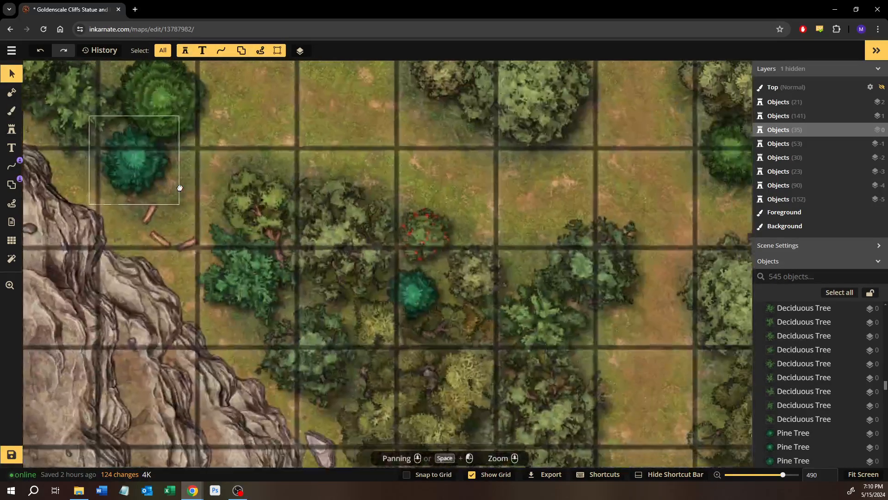
pyautogui.moveTo(334, 277); pyautogui.dragTo(293, 77)
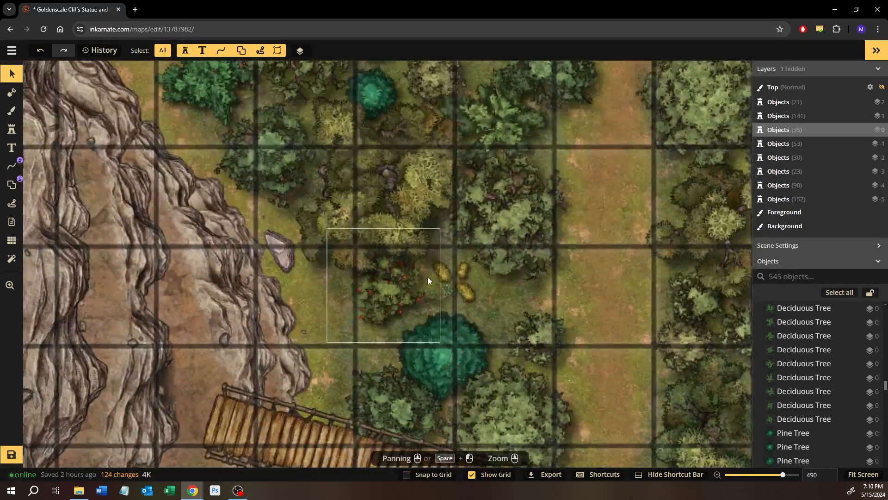
pyautogui.click(450, 290)
pyautogui.moveTo(274, 169); pyautogui.dragTo(508, 379)
pyautogui.moveTo(193, 147); pyautogui.dragTo(240, 192)
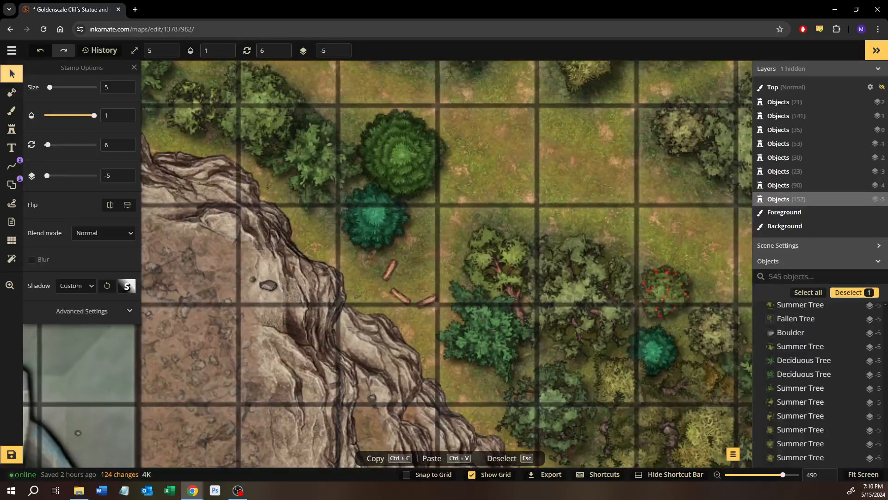
pyautogui.click(12, 129)
pyautogui.scroll(2, 328, 205)
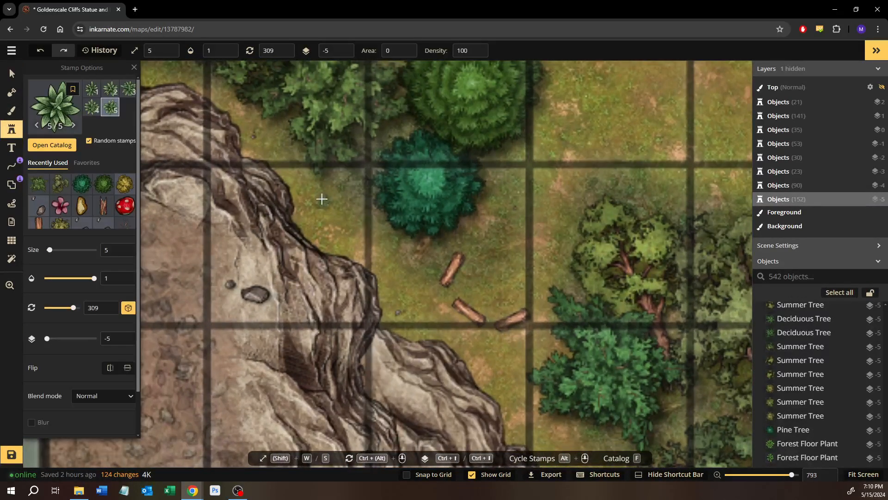
pyautogui.click(322, 199)
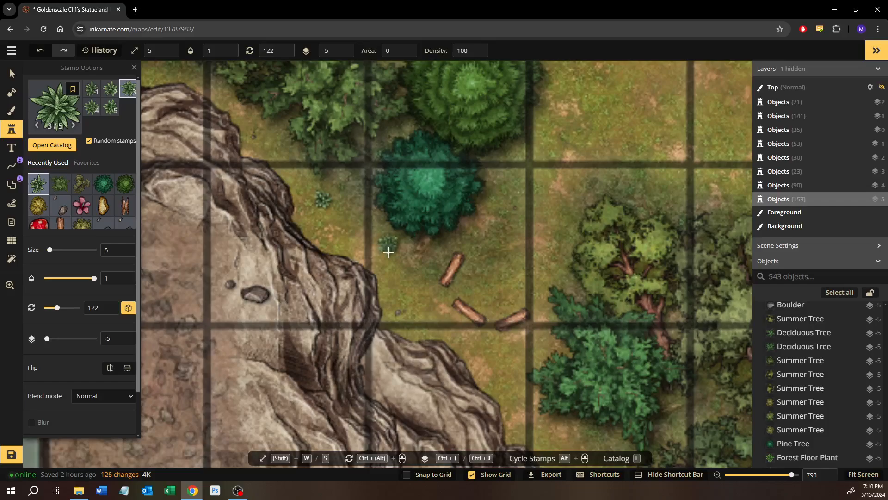
# Scatter more size 5 forest floor plants westward along the northern cliff top, up to the teal pine beside the thick old tree
pyautogui.moveTo(392, 260); pyautogui.dragTo(513, 375)
pyautogui.moveTo(352, 213); pyautogui.dragTo(445, 265)
pyautogui.click(297, 220)
pyautogui.moveTo(368, 233); pyautogui.dragTo(386, 281)
pyautogui.click(309, 211)
pyautogui.click(300, 210)
pyautogui.moveTo(301, 209); pyautogui.dragTo(458, 286)
pyautogui.click(324, 258)
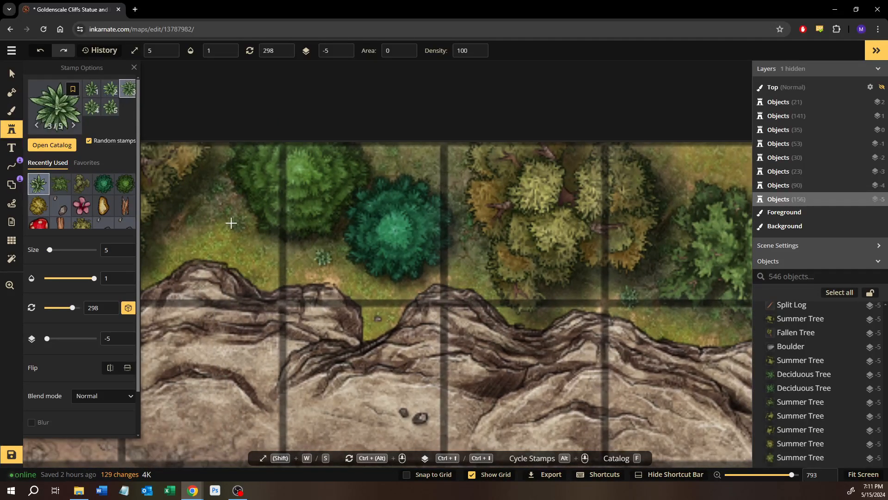
# Stamp forest floor plants on the grass west of the round green pine and around the yellowish tree group
pyautogui.click(230, 223)
pyautogui.moveTo(198, 247); pyautogui.dragTo(461, 251)
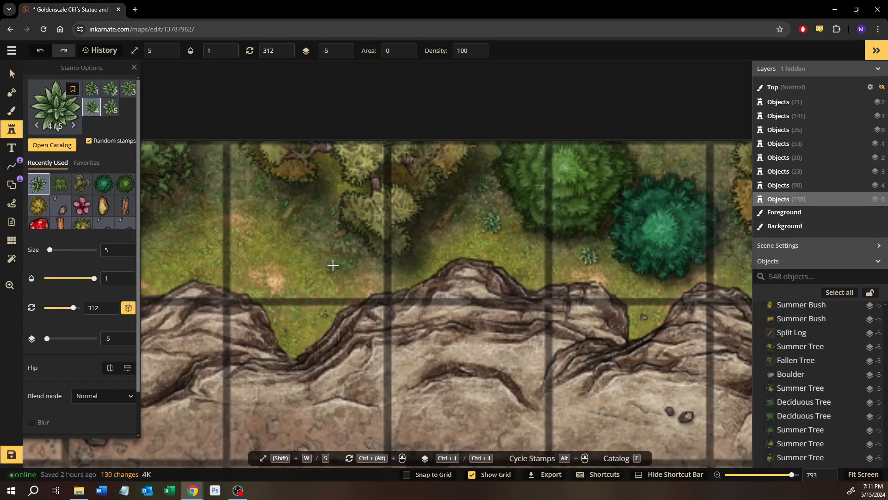
pyautogui.click(333, 265)
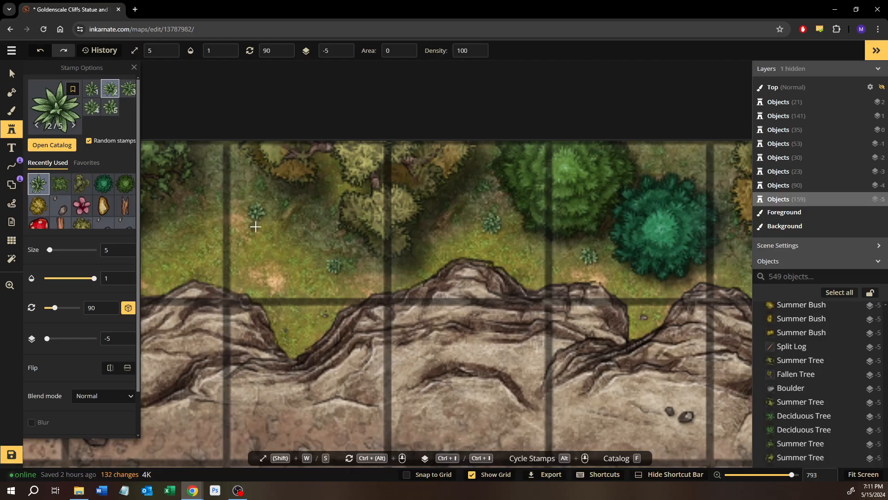
pyautogui.moveTo(255, 227); pyautogui.dragTo(427, 231)
pyautogui.moveTo(332, 255); pyautogui.dragTo(326, 231)
# Stamp variant 3 of the dark green tree's stamp set at size 18 on the northern edge, between that tree and the grey statue
pyautogui.click(14, 77)
pyautogui.scroll(-2, 475, 204)
pyautogui.moveTo(614, 236); pyautogui.dragTo(499, 256)
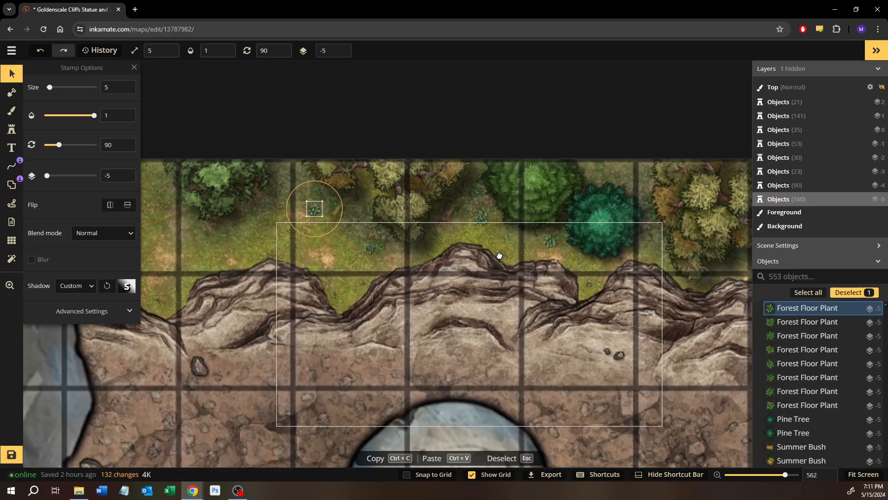
pyautogui.click(217, 166)
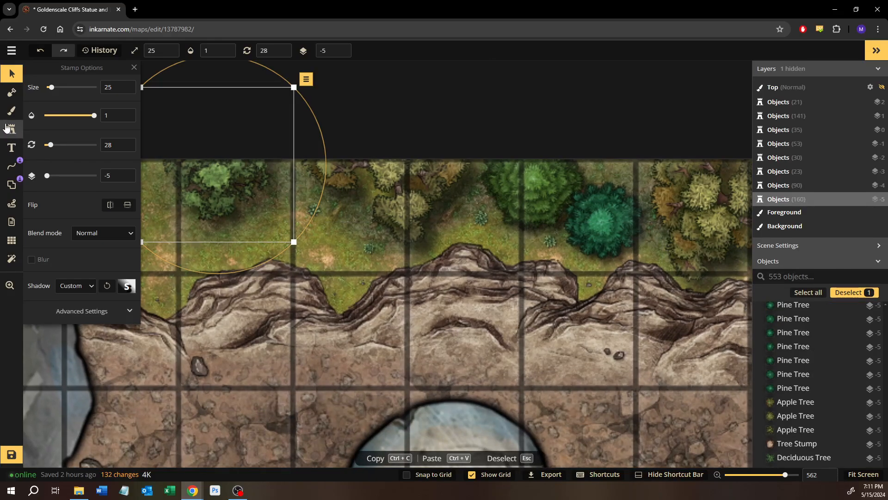
pyautogui.click(7, 128)
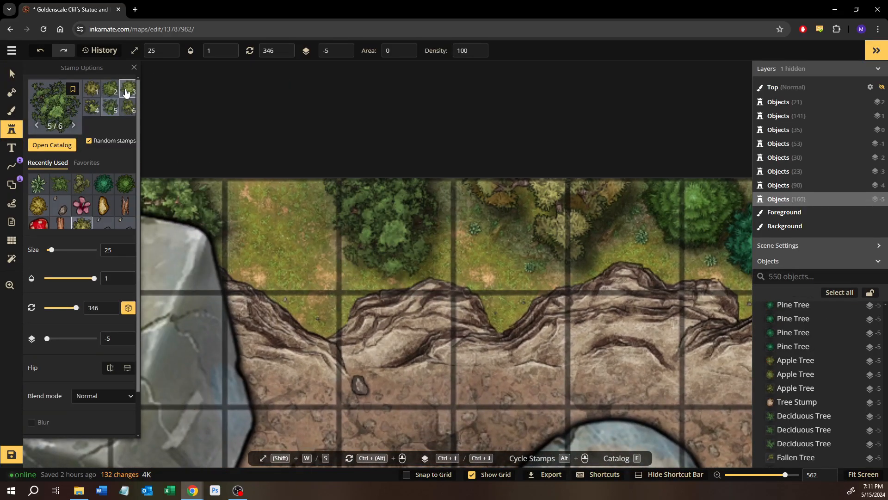
pyautogui.click(126, 92)
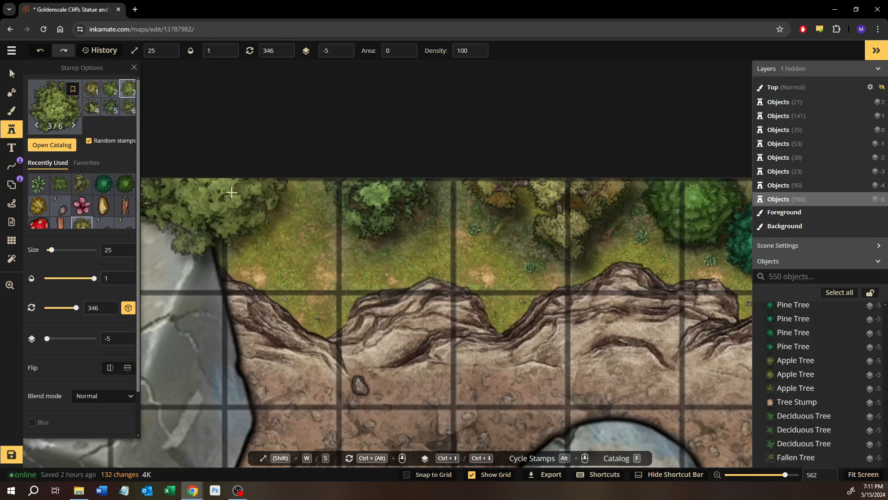
pyautogui.press('s')
pyautogui.press('s')
pyautogui.press('s')
pyautogui.press('s')
pyautogui.press('s')
pyautogui.press('s')
pyautogui.press('s')
pyautogui.press('s')
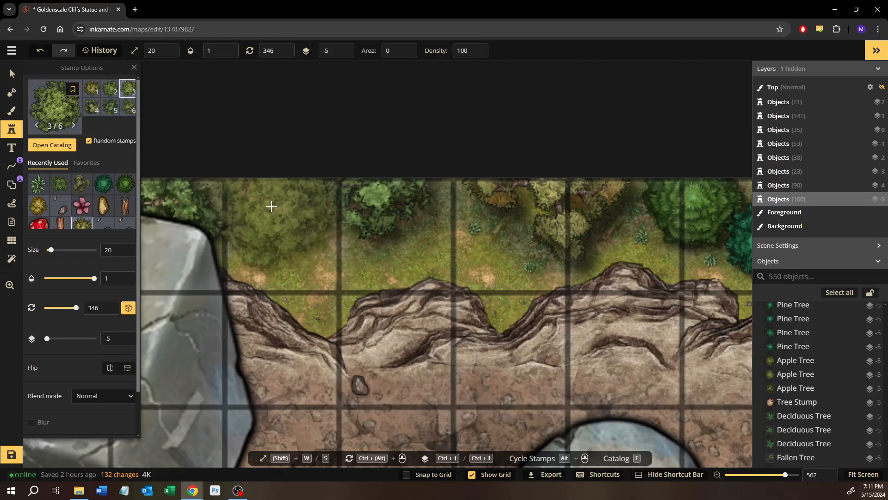
pyautogui.press('w')
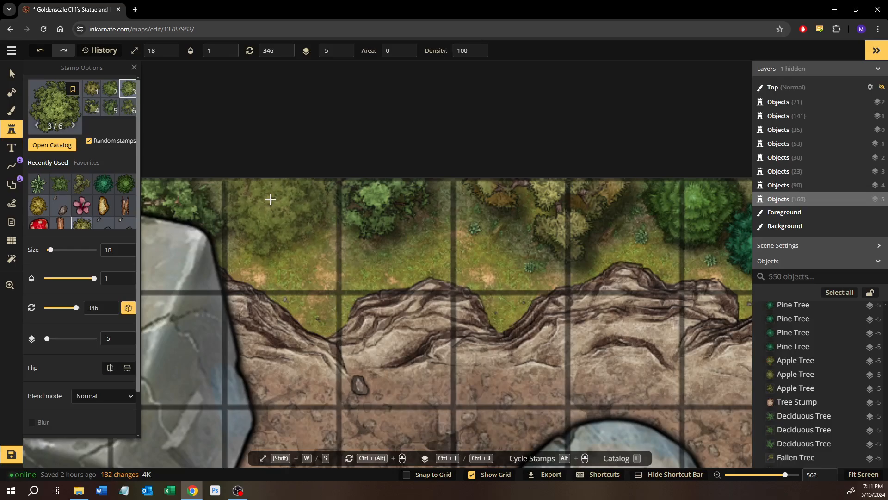
pyautogui.click(273, 196)
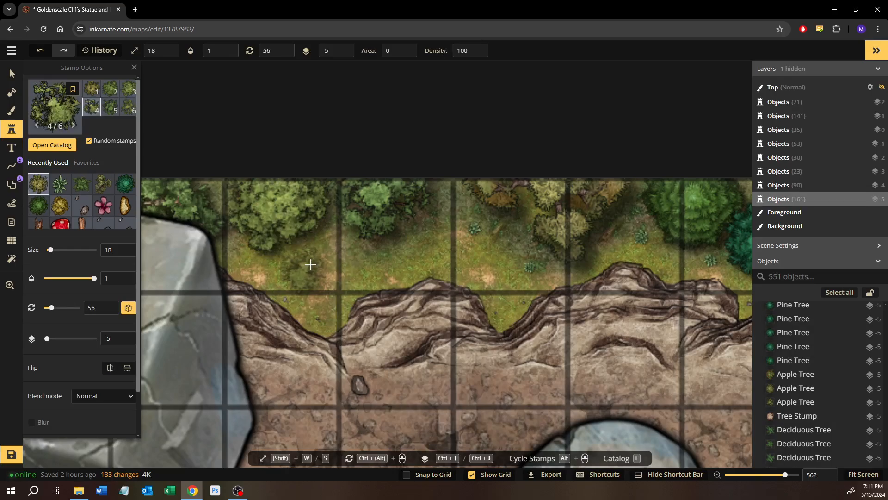
# Stamp a size 18 summer tree just east of the grey statue and brush dark green background texture around it at size 13, opacity 0.33
pyautogui.click(321, 261)
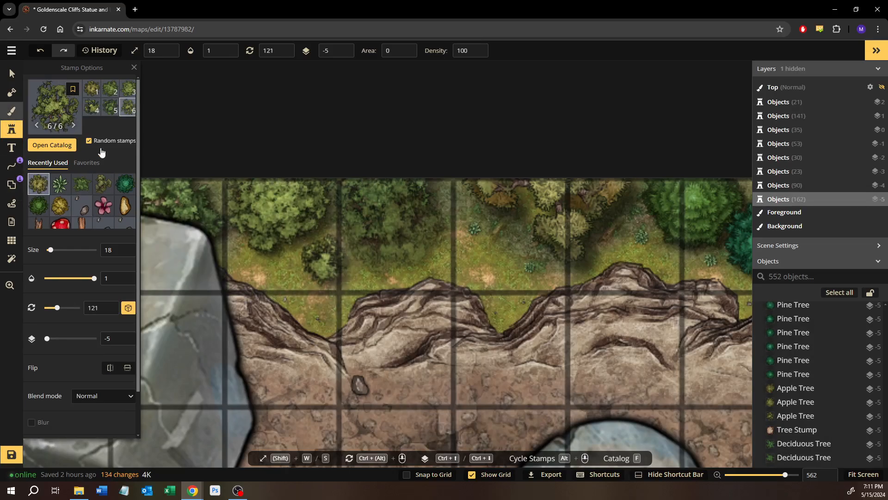
pyautogui.press('b')
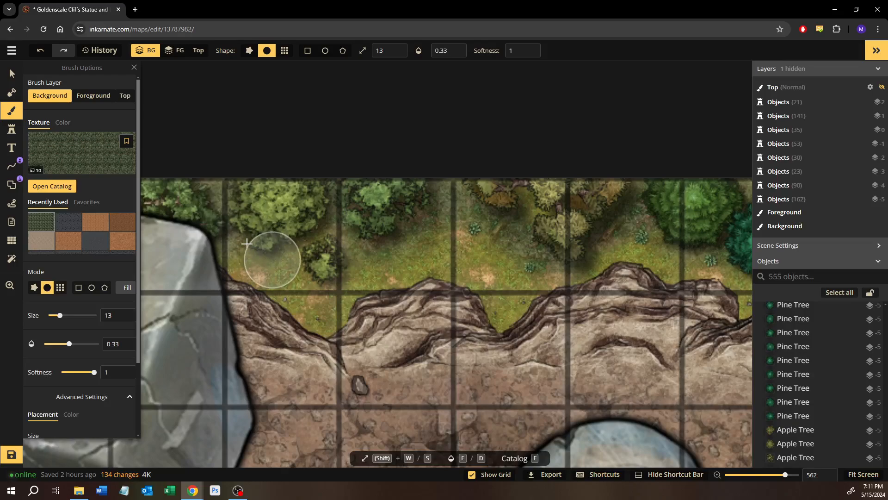
pyautogui.moveTo(302, 242)
pyautogui.mouseDown()
pyautogui.moveTo(337, 291)
pyautogui.moveTo(343, 254)
pyautogui.moveTo(296, 264)
pyautogui.moveTo(320, 279)
pyautogui.moveTo(353, 218)
pyautogui.moveTo(270, 243)
pyautogui.moveTo(348, 283)
pyautogui.moveTo(350, 264)
pyautogui.moveTo(373, 240)
pyautogui.moveTo(298, 238)
pyautogui.moveTo(339, 283)
pyautogui.mouseUp()
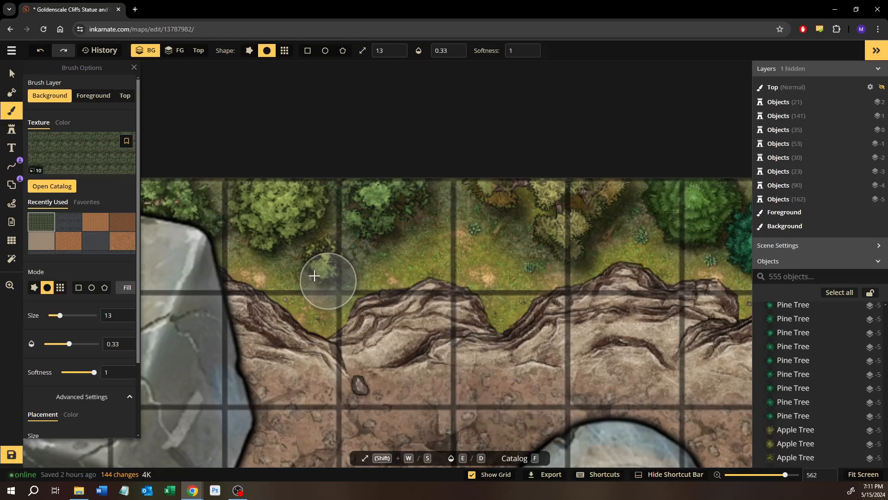
pyautogui.moveTo(352, 264)
pyautogui.mouseDown()
pyautogui.moveTo(326, 285)
pyautogui.moveTo(304, 273)
pyautogui.moveTo(321, 281)
pyautogui.mouseUp()
pyautogui.moveTo(409, 265); pyautogui.dragTo(548, 265)
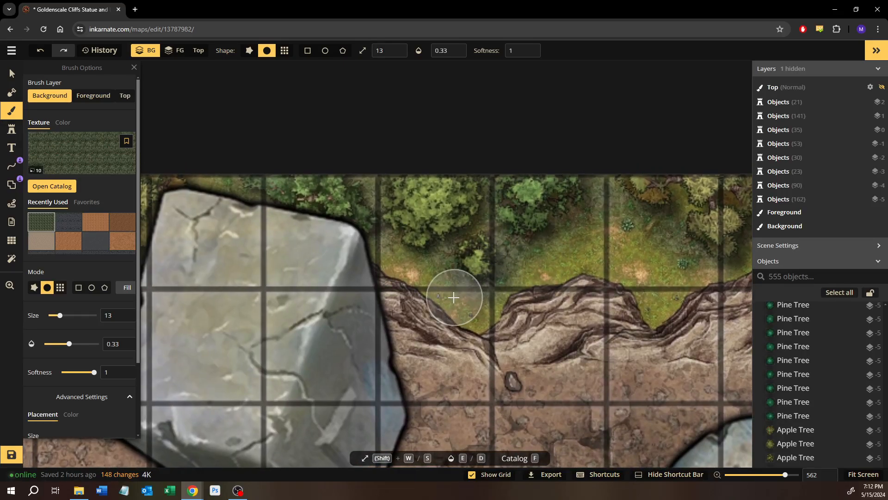
pyautogui.moveTo(452, 297); pyautogui.dragTo(411, 303)
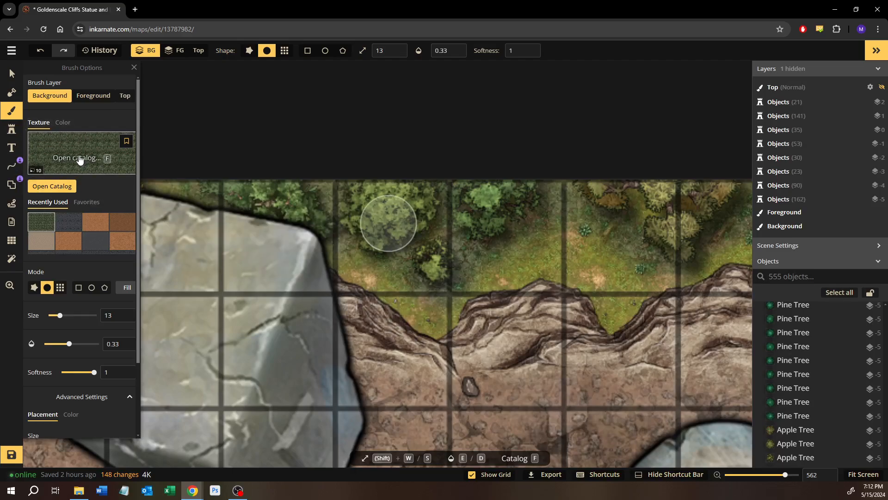
pyautogui.click(12, 111)
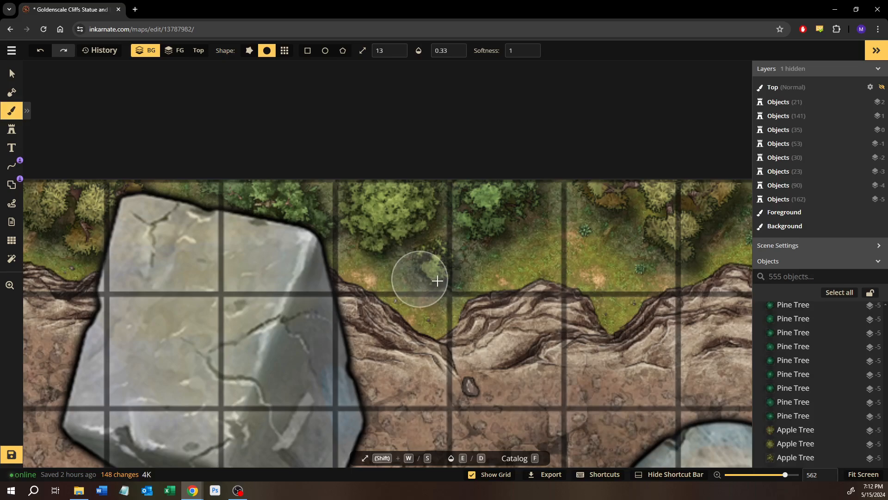
pyautogui.moveTo(437, 281); pyautogui.dragTo(452, 268)
# Pick up an existing size 5 forest floor plant east of the statue and stamp one on the grass beside the statue's eastern edge
pyautogui.click(11, 76)
pyautogui.moveTo(203, 193)
pyautogui.mouseDown()
pyautogui.moveTo(548, 237)
pyautogui.moveTo(652, 240)
pyautogui.mouseUp()
pyautogui.moveTo(539, 266); pyautogui.dragTo(158, 232)
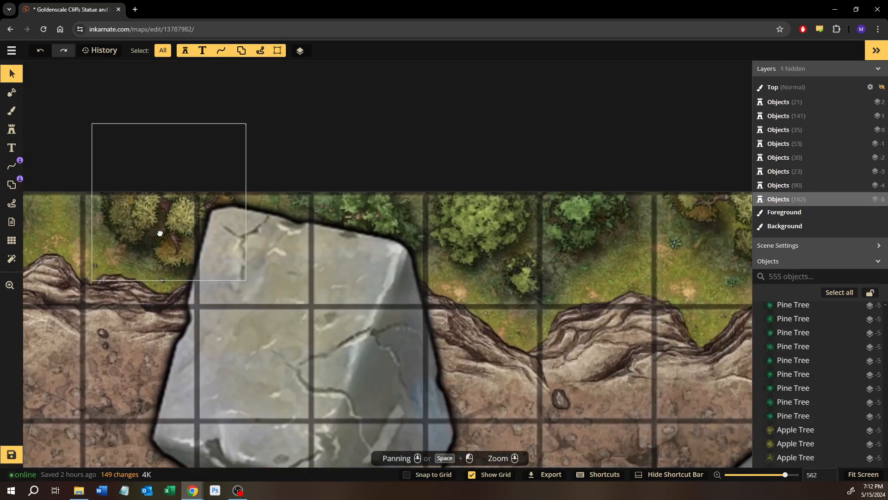
pyautogui.click(676, 241)
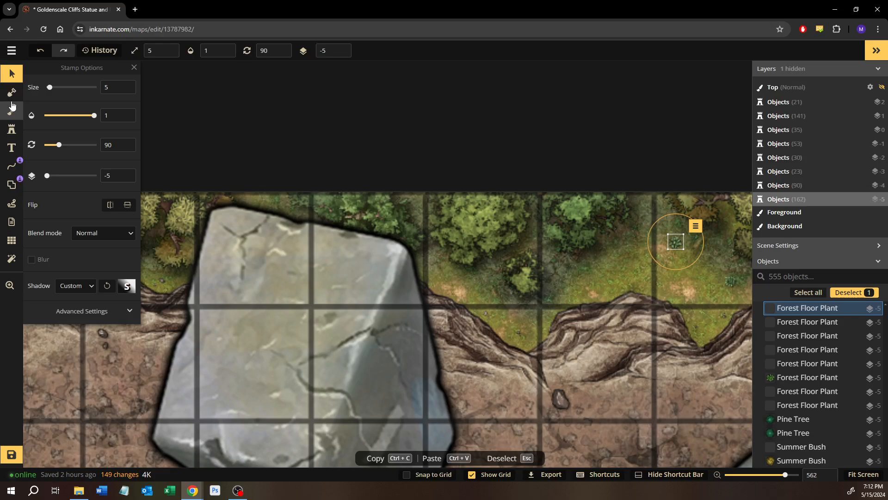
pyautogui.click(12, 129)
pyautogui.click(458, 282)
# Stamp size 5 forest floor plants on the grass between the statue and the teal pine, and near the cliff in the map's northwest corner
pyautogui.moveTo(322, 275); pyautogui.dragTo(688, 268)
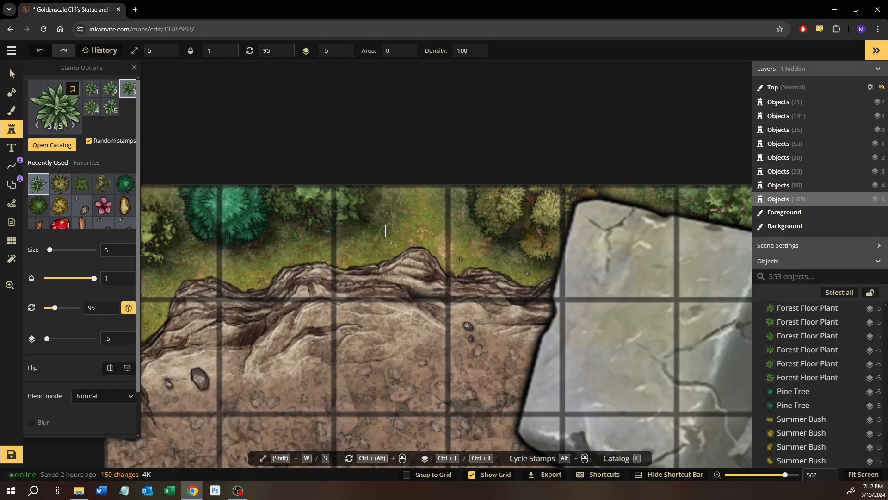
pyautogui.click(398, 225)
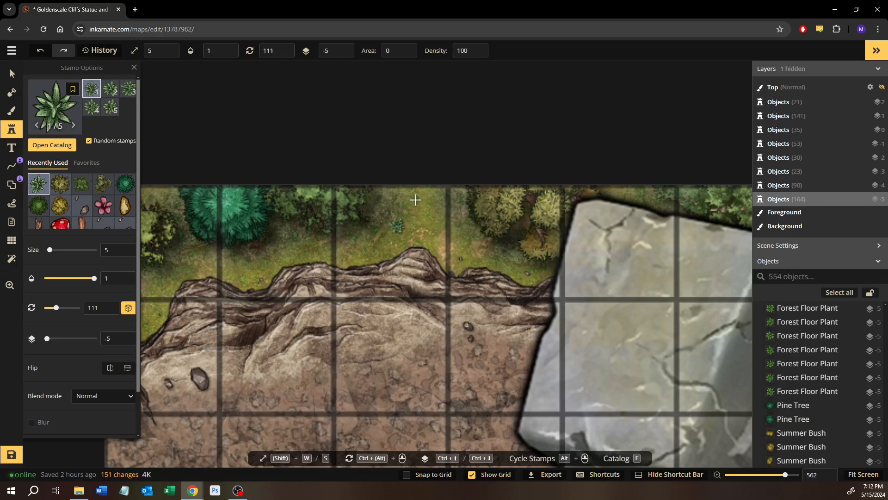
pyautogui.click(441, 264)
pyautogui.hscroll(-3, 324, 273)
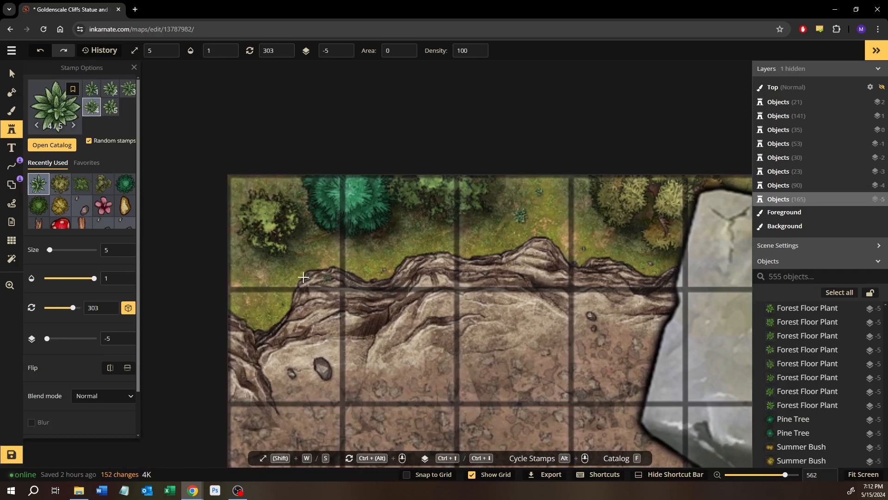
pyautogui.click(248, 308)
pyautogui.click(290, 308)
# Stamp forest floor plants beside the trees on the northern edge east of the statue and around the tree stump
pyautogui.moveTo(521, 303); pyautogui.dragTo(240, 276)
pyautogui.moveTo(601, 273); pyautogui.dragTo(193, 254)
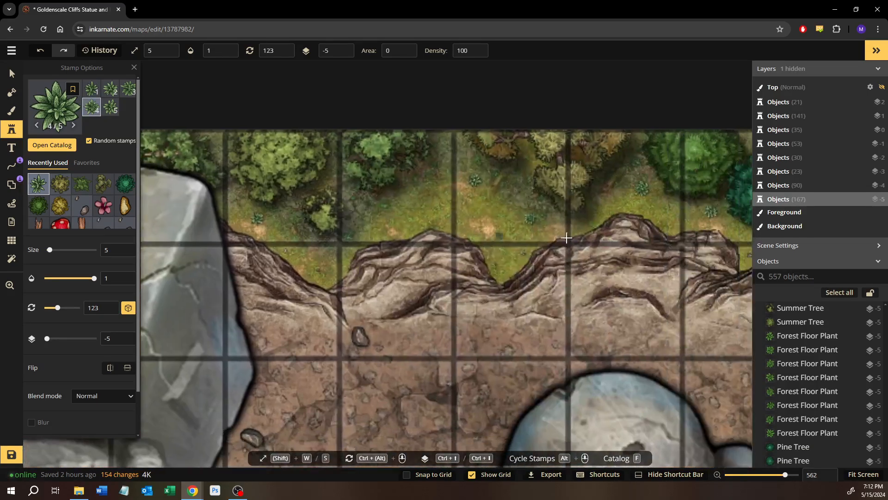
pyautogui.scroll(-5, 567, 238)
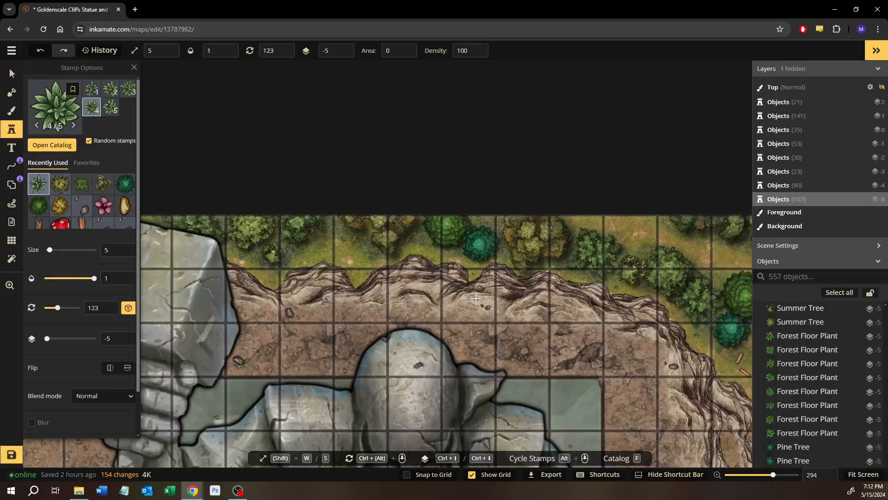
pyautogui.moveTo(541, 304); pyautogui.dragTo(253, 327)
pyautogui.moveTo(580, 280); pyautogui.dragTo(336, 261)
pyautogui.scroll(4, 335, 262)
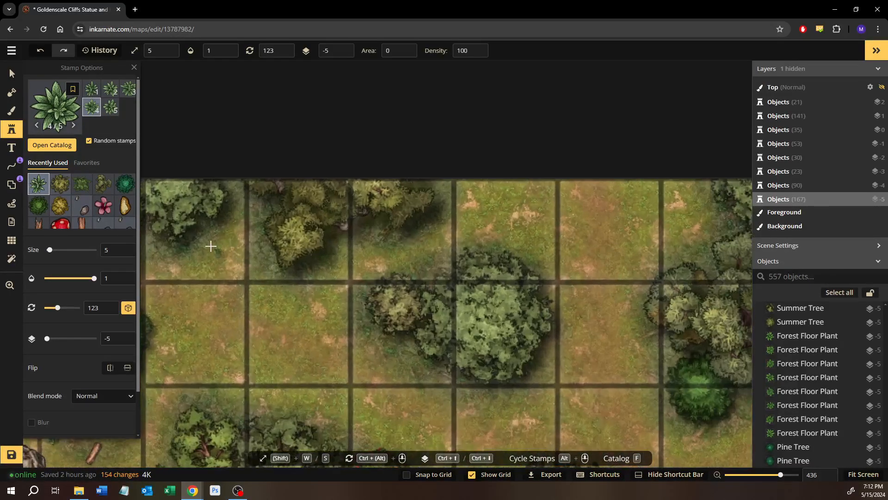
pyautogui.click(413, 269)
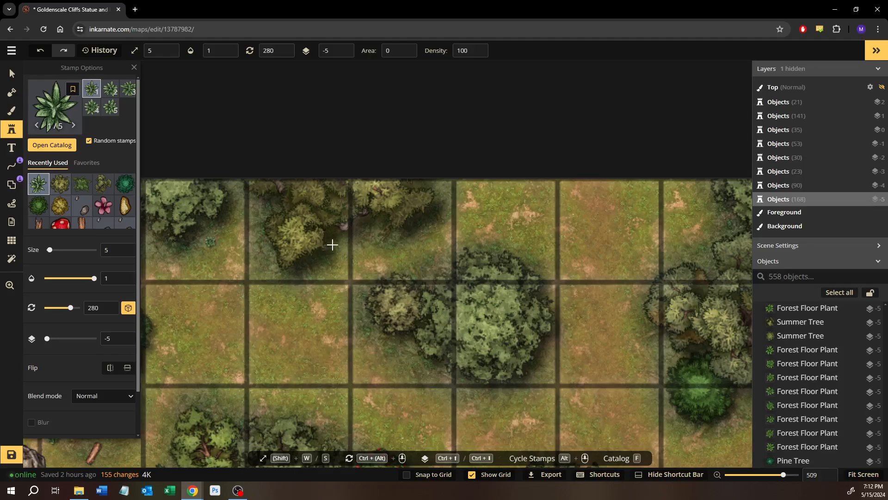
pyautogui.click(657, 326)
pyautogui.moveTo(656, 327); pyautogui.dragTo(185, 297)
pyautogui.moveTo(581, 271)
pyautogui.mouseDown()
pyautogui.moveTo(285, 278)
pyautogui.moveTo(571, 263)
pyautogui.mouseUp()
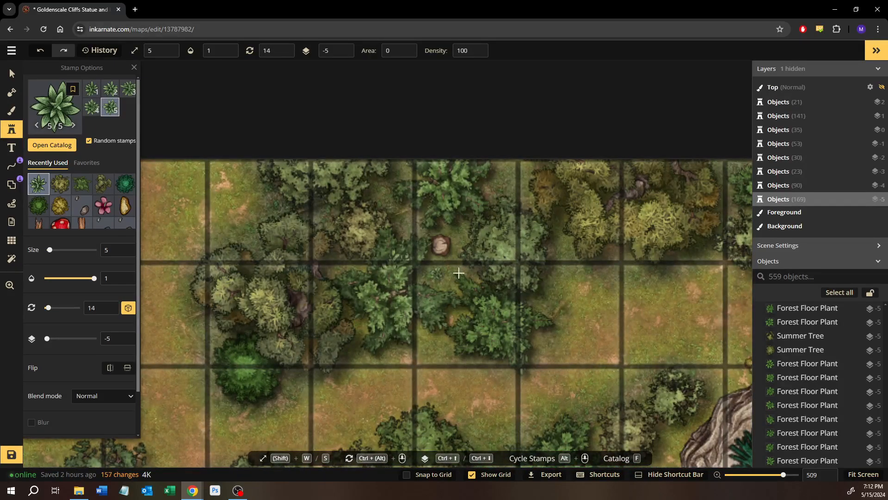
pyautogui.click(513, 178)
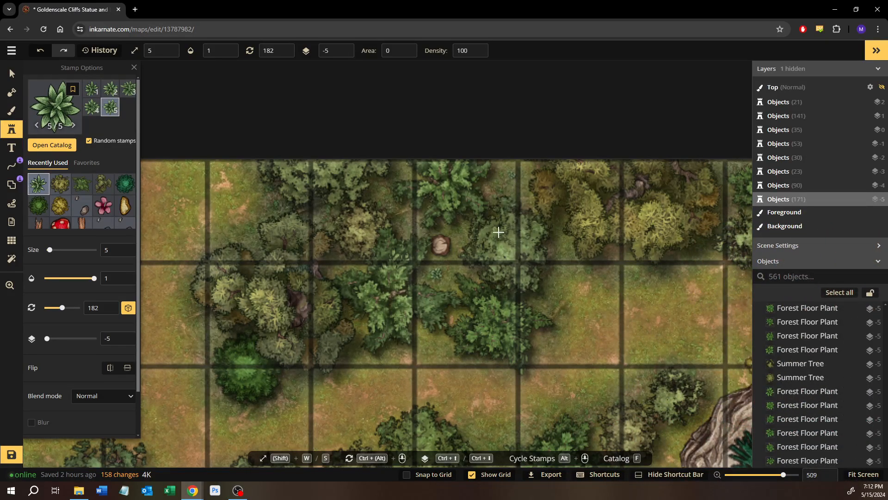
# Stamp forest floor plants around the teal pine and its neighbouring green trees on the northern edge above the rocky outcrop
pyautogui.moveTo(683, 311); pyautogui.dragTo(488, 318)
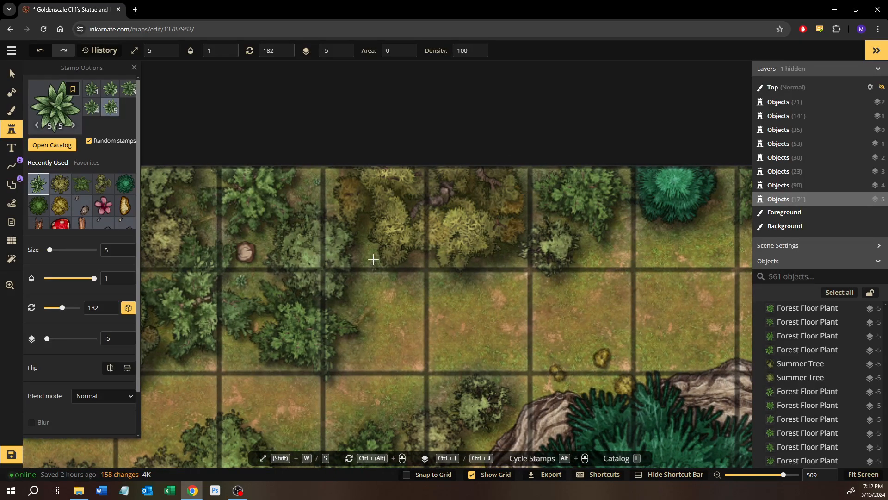
pyautogui.moveTo(626, 268); pyautogui.dragTo(382, 250)
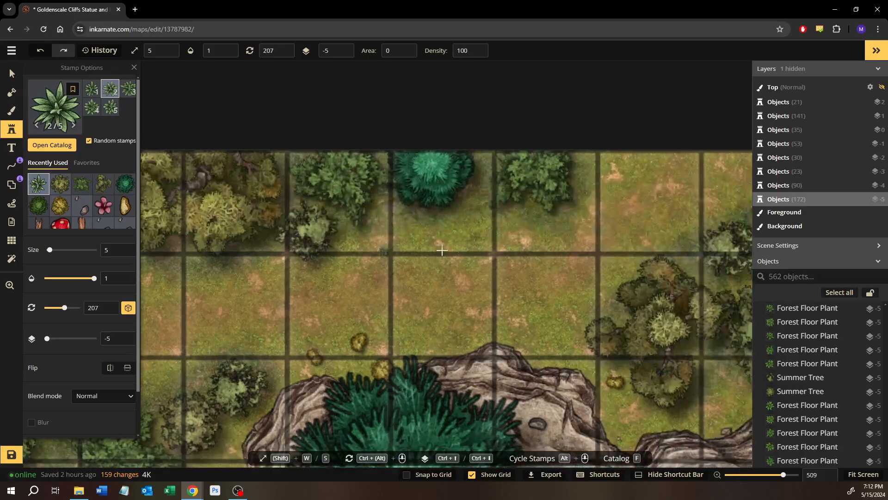
pyautogui.moveTo(480, 241); pyautogui.dragTo(408, 239)
pyautogui.scroll(4, 436, 215)
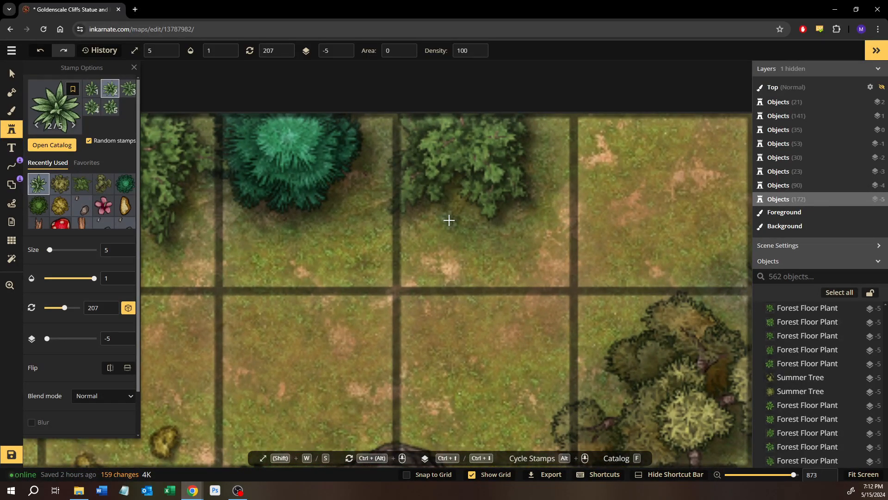
pyautogui.scroll(1, 433, 226)
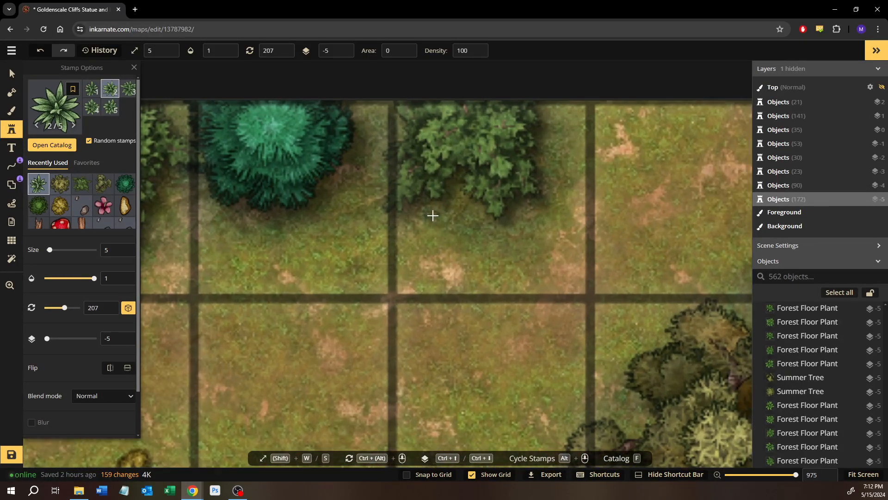
pyautogui.click(386, 211)
pyautogui.moveTo(292, 210); pyautogui.dragTo(398, 223)
pyautogui.click(284, 213)
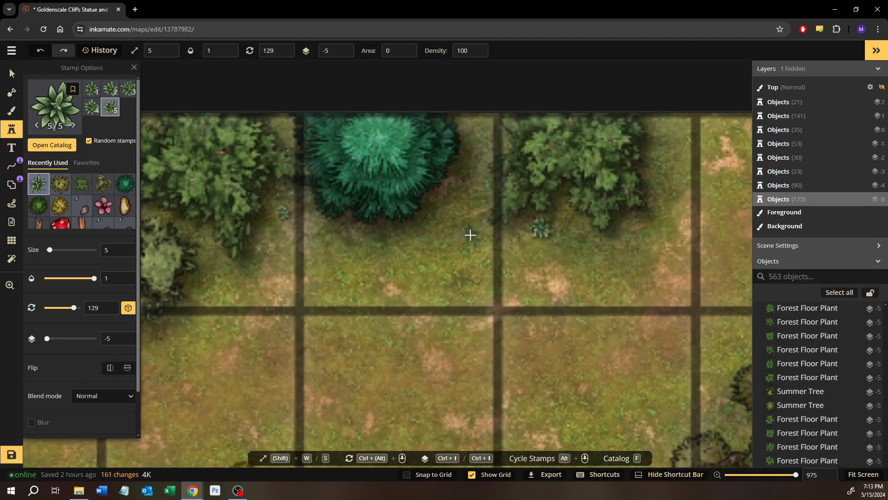
pyautogui.moveTo(472, 236); pyautogui.dragTo(403, 243)
pyautogui.click(589, 270)
# Stamp forest floor plants by the small yellow bush, between the two large tree groups and on the grass above the cliff edge
pyautogui.moveTo(583, 244)
pyautogui.mouseDown()
pyautogui.moveTo(293, 151)
pyautogui.moveTo(271, 113)
pyautogui.mouseUp()
pyautogui.moveTo(421, 312); pyautogui.dragTo(352, 182)
pyautogui.moveTo(327, 344); pyautogui.dragTo(307, 304)
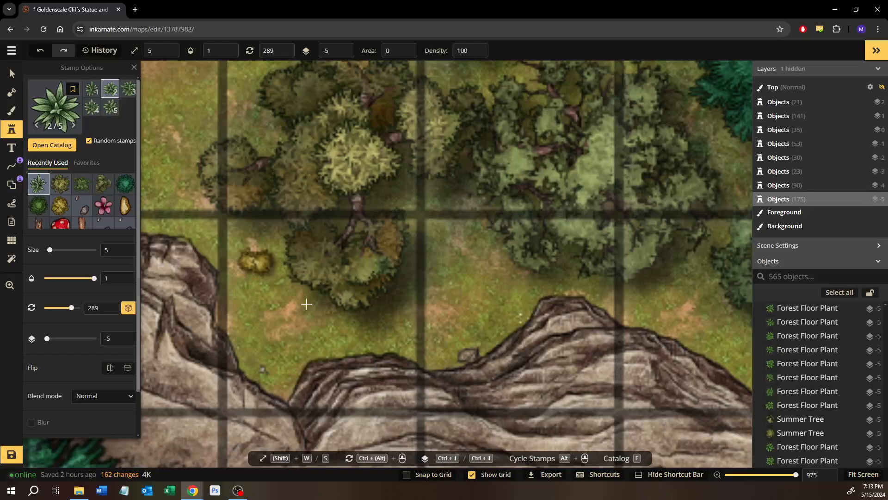
pyautogui.click(245, 332)
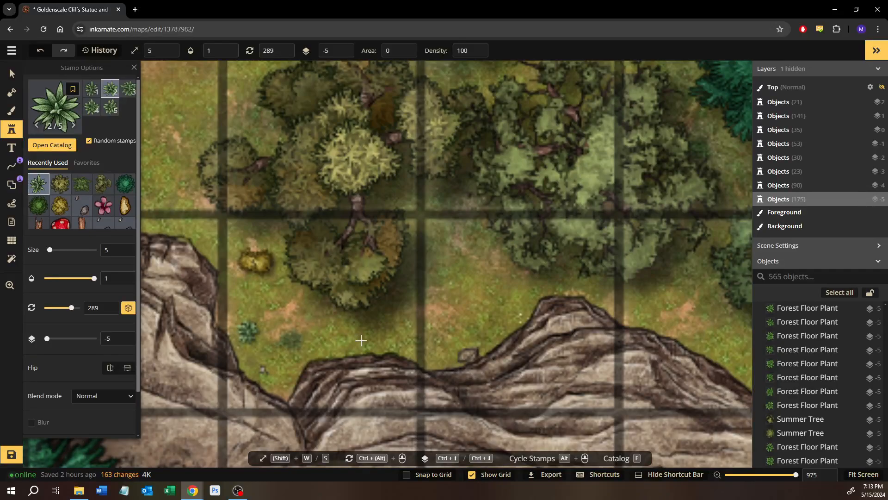
pyautogui.click(470, 257)
pyautogui.moveTo(470, 257); pyautogui.dragTo(331, 242)
pyautogui.moveTo(507, 277); pyautogui.dragTo(438, 260)
pyautogui.click(444, 265)
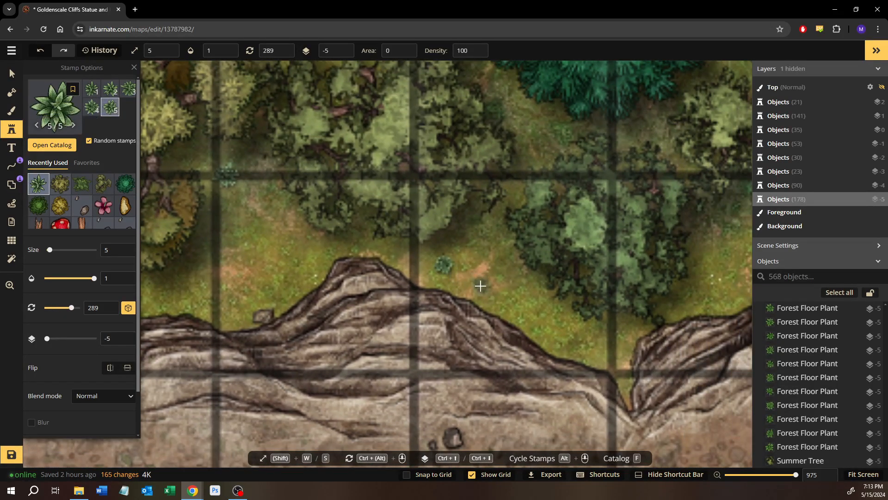
pyautogui.click(505, 281)
# Continue stamping forest floor plants eastward on the grassy cliff top, beside the yellowish tree cluster and east of the adjacent green tree
pyautogui.moveTo(664, 347); pyautogui.dragTo(387, 322)
pyautogui.moveTo(578, 245); pyautogui.dragTo(492, 288)
pyautogui.scroll(1, 492, 288)
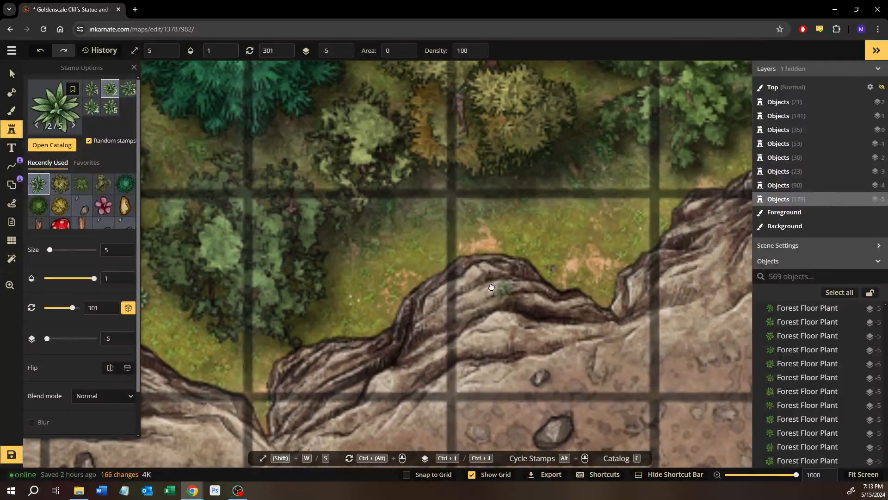
pyautogui.click(380, 255)
pyautogui.moveTo(303, 303); pyautogui.dragTo(279, 331)
pyautogui.moveTo(605, 274); pyautogui.dragTo(403, 360)
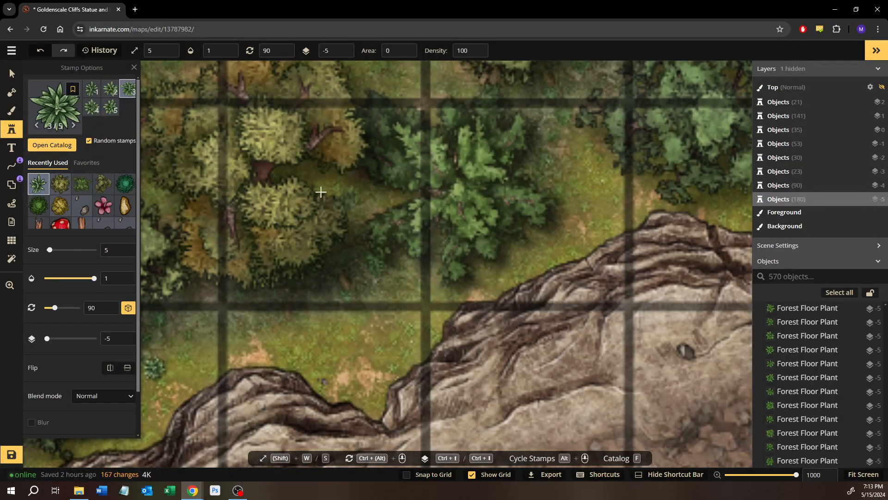
pyautogui.click(354, 199)
pyautogui.moveTo(452, 240); pyautogui.dragTo(313, 257)
pyautogui.click(417, 267)
# Raise the size 15 green tree east of the yellowish tree cluster to layer -4, above the forest floor plants
pyautogui.click(14, 75)
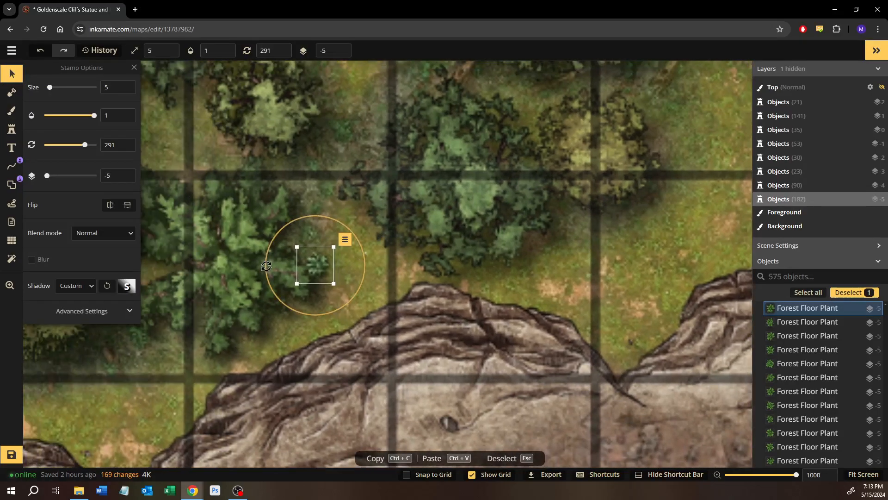
pyautogui.click(250, 268)
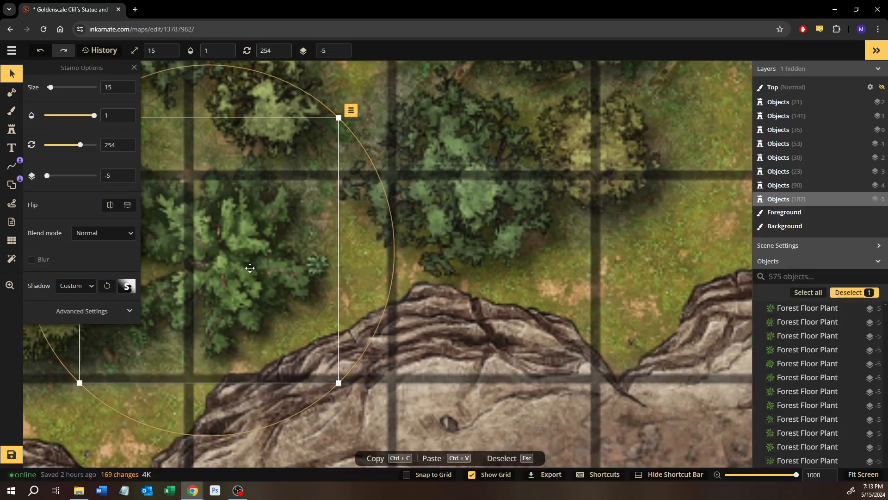
pyautogui.click(125, 172)
pyautogui.moveTo(252, 235); pyautogui.dragTo(382, 237)
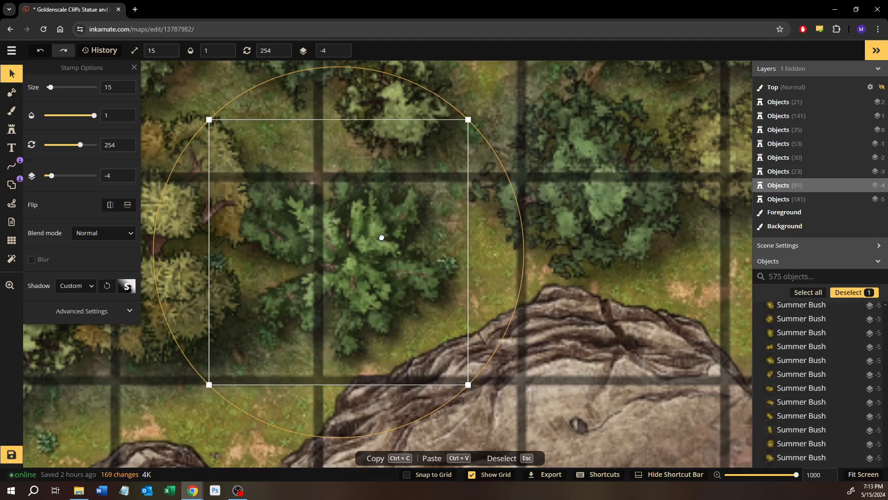
pyautogui.click(125, 181)
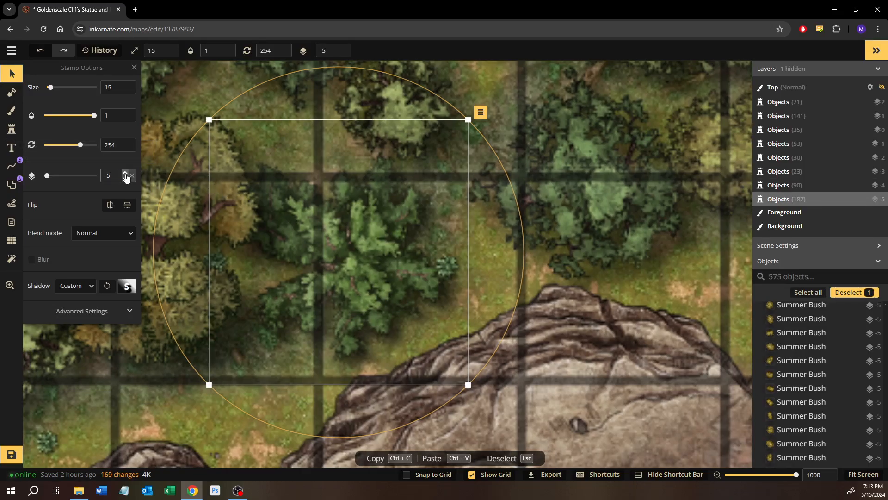
pyautogui.click(125, 174)
# Raise the size 25 thick old tree west of that green tree to layer -3
pyautogui.moveTo(262, 273); pyautogui.dragTo(496, 277)
pyautogui.scroll(-2, 496, 277)
pyautogui.click(373, 237)
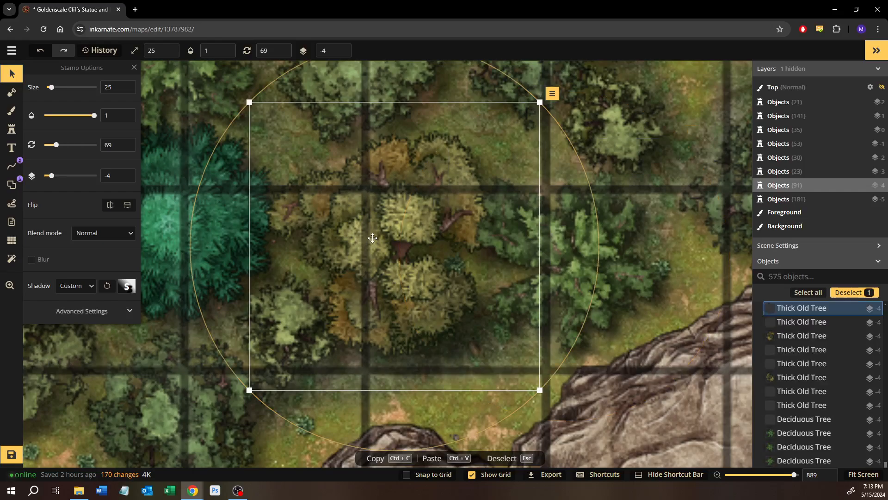
pyautogui.click(124, 174)
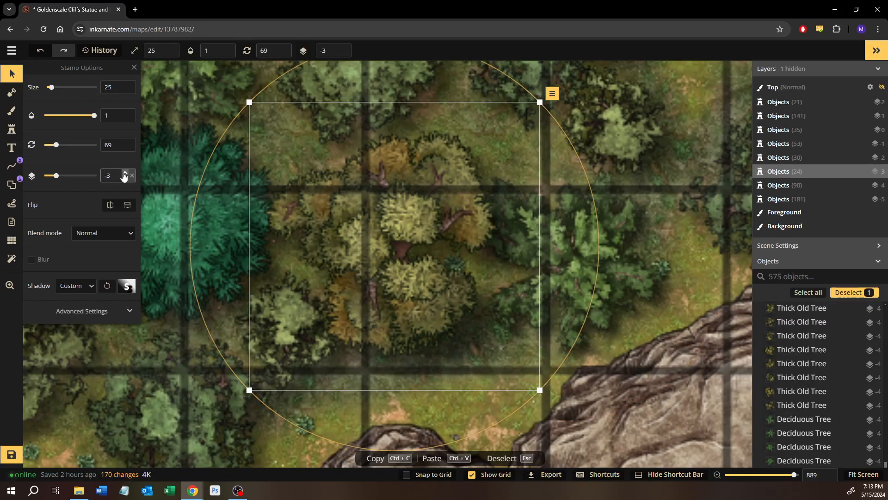
# Reuse the forest floor plant east of the green tree as the stamp and add more plants northward between the trees
pyautogui.moveTo(694, 295); pyautogui.dragTo(578, 335)
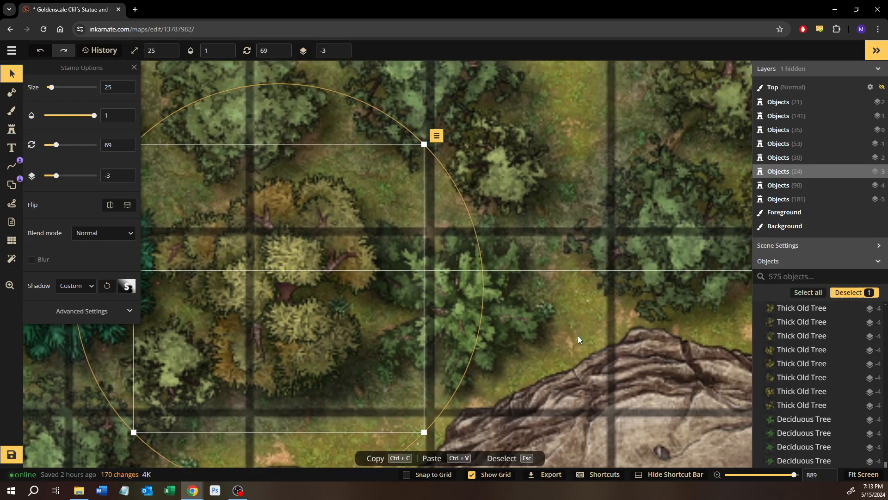
pyautogui.click(554, 313)
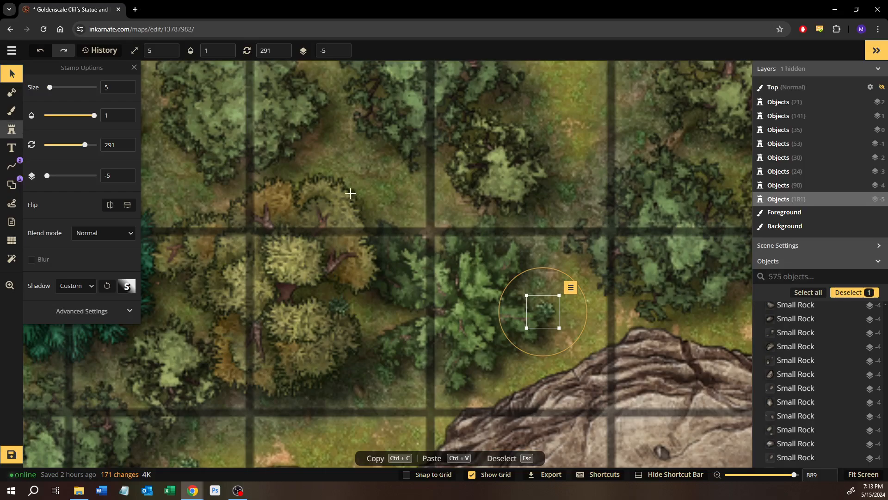
pyautogui.press('d')
pyautogui.moveTo(348, 194); pyautogui.dragTo(230, 231)
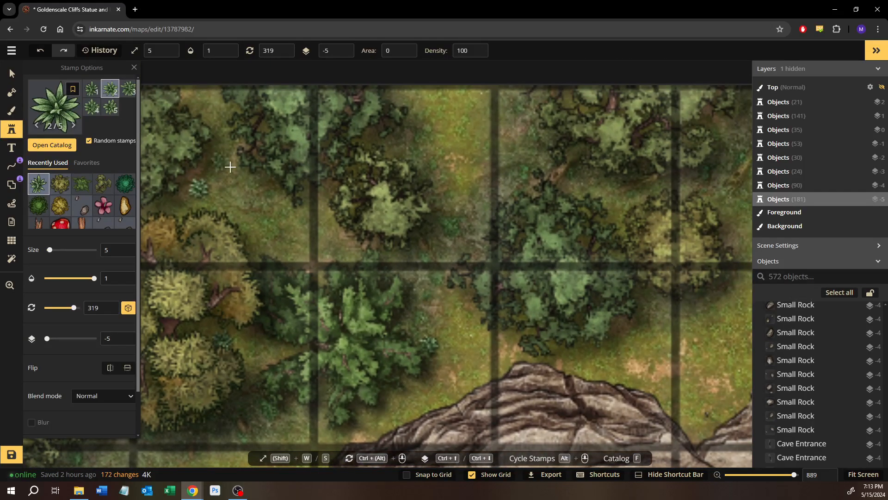
pyautogui.click(294, 203)
pyautogui.click(369, 213)
pyautogui.moveTo(405, 233); pyautogui.dragTo(341, 245)
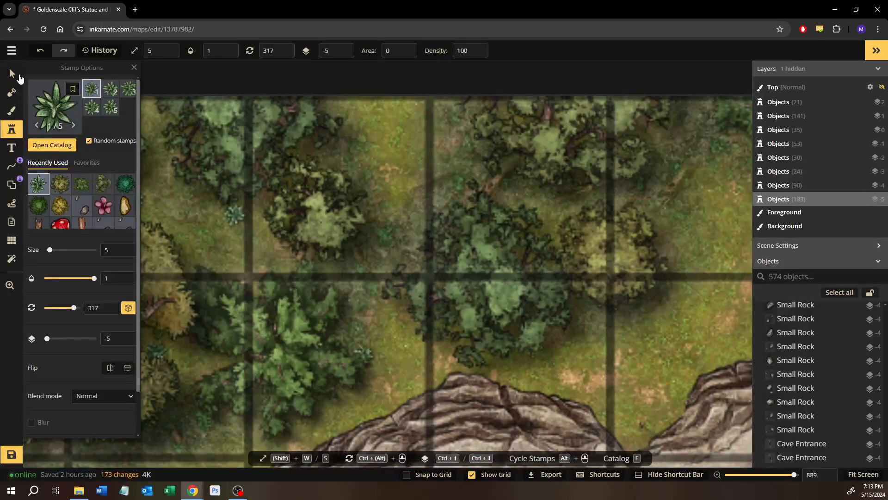
# Raise the size 25 tree at the map's northern edge, beside the smaller yellow-green tree, to layer -4
pyautogui.press('a')
pyautogui.click(228, 214)
pyautogui.click(250, 158)
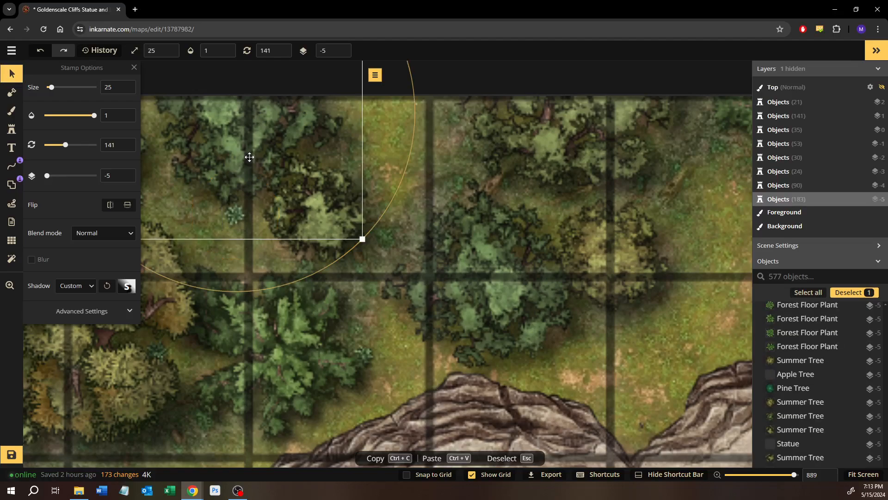
pyautogui.click(125, 174)
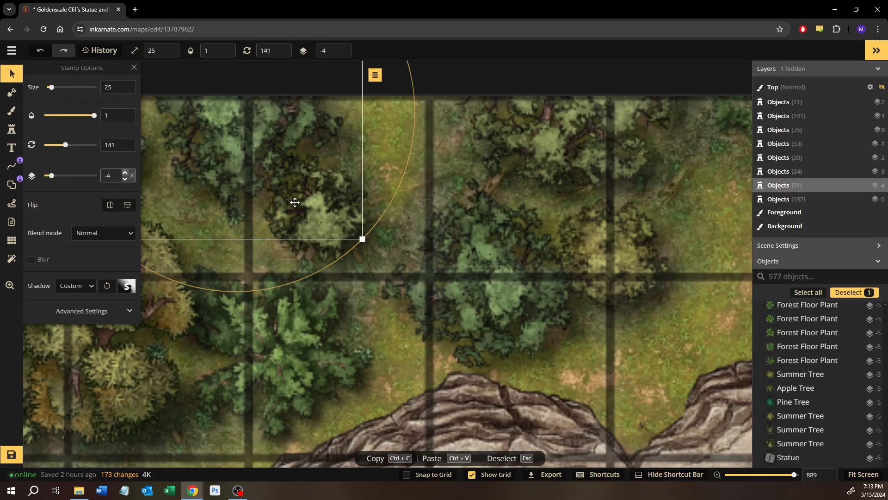
pyautogui.click(299, 203)
pyautogui.click(507, 351)
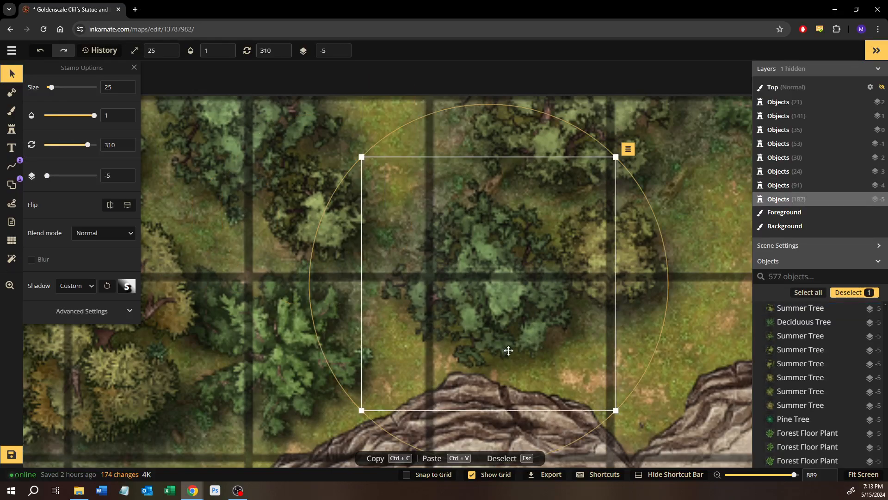
# Stamp size 5 forest floor plants eastward along the grassy cliff top, as far as the large tree cluster in the northeast corner
pyautogui.click(362, 356)
pyautogui.press('d')
pyautogui.moveTo(603, 258); pyautogui.dragTo(229, 271)
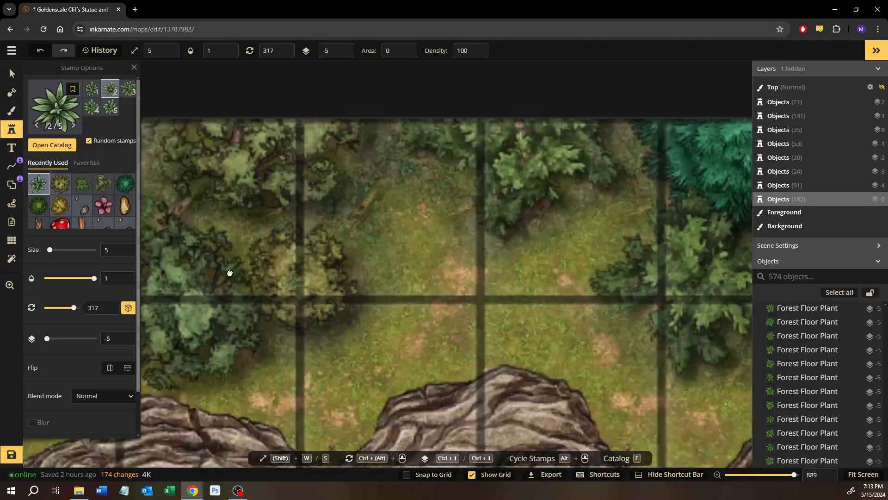
pyautogui.click(348, 233)
pyautogui.scroll(-5, 324, 241)
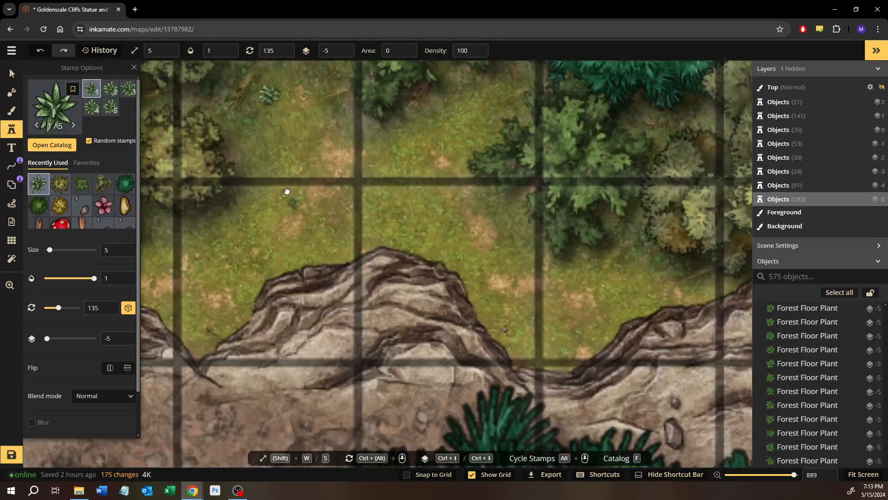
pyautogui.click(220, 298)
pyautogui.hscroll(3, 416, 259)
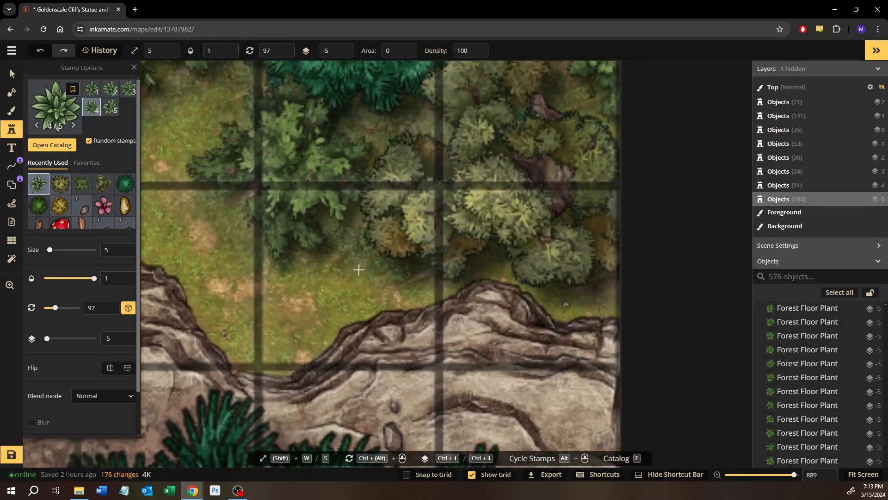
pyautogui.click(373, 273)
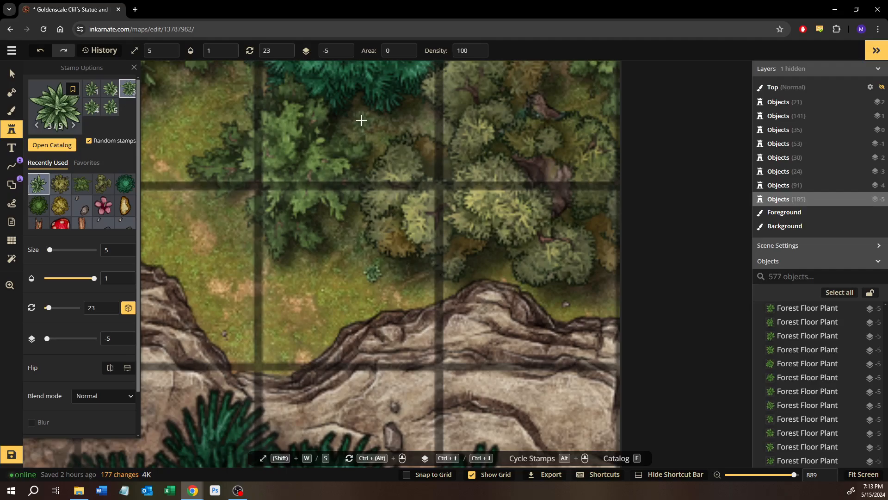
pyautogui.click(466, 197)
pyautogui.hscroll(1, 371, 167)
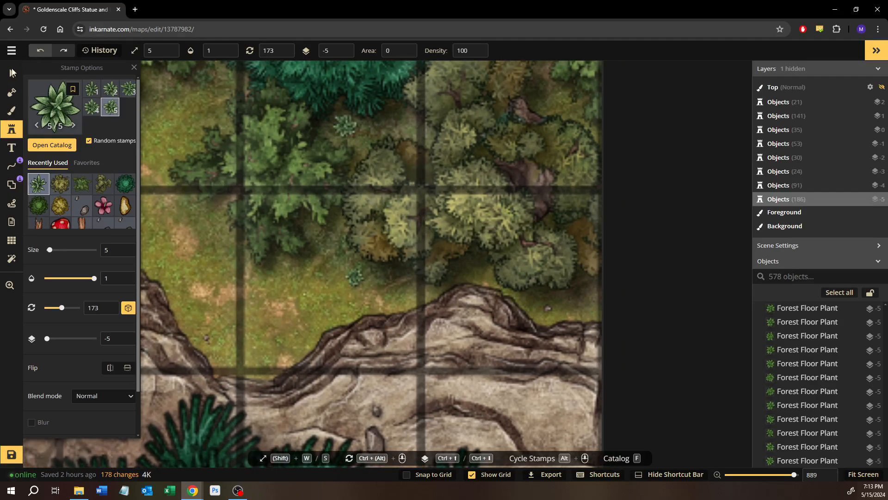
pyautogui.click(11, 73)
pyautogui.click(370, 126)
pyautogui.press('Delete')
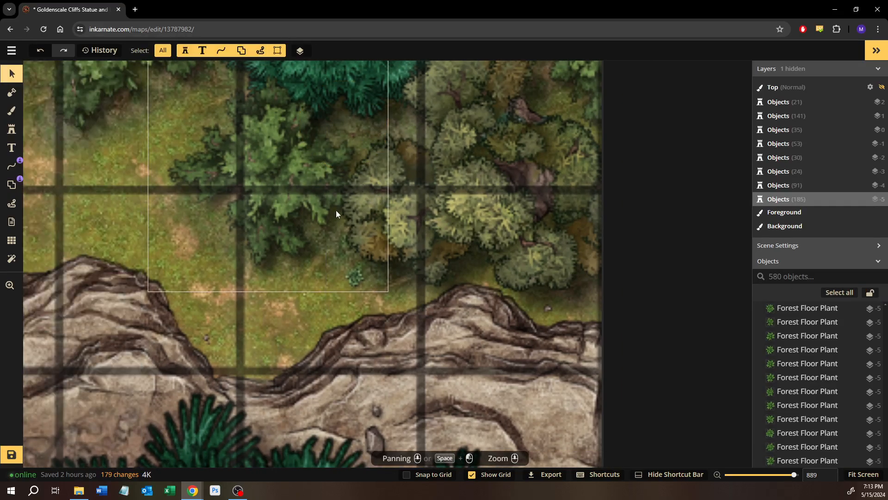
# Reuse the size 10 yellow bush by the cliff edge as the stamp and place one between the tree groups near the northern map edge
pyautogui.scroll(-5, 336, 214)
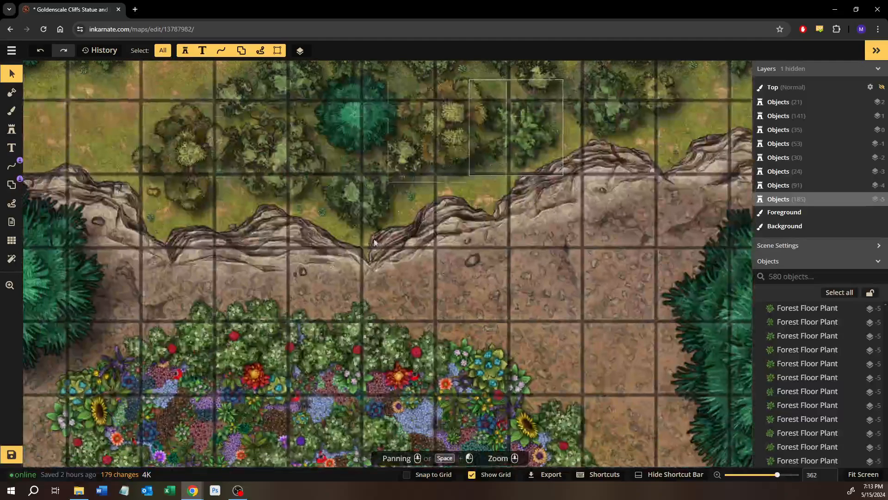
pyautogui.hscroll(-5, 375, 242)
pyautogui.click(376, 188)
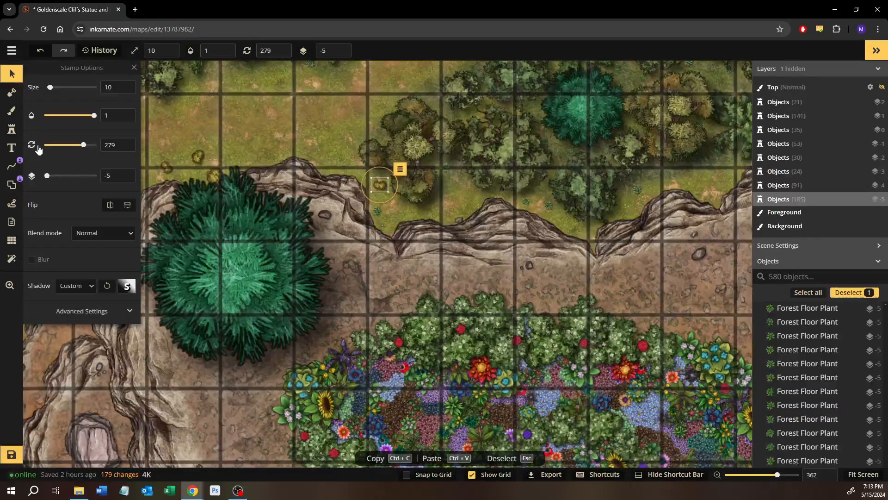
pyautogui.click(13, 134)
pyautogui.moveTo(654, 195); pyautogui.dragTo(189, 298)
pyautogui.moveTo(479, 255); pyautogui.dragTo(385, 263)
pyautogui.scroll(1, 239, 146)
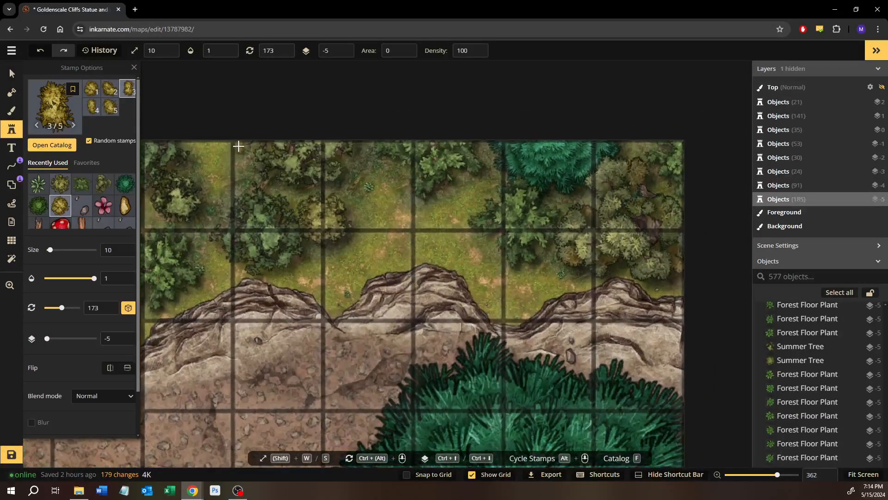
pyautogui.scroll(5, 239, 147)
pyautogui.click(205, 170)
# Stamp size 10 yellow bushes across the northeastern grass clearing, from beside the yellowish tree down to the cliff edge notch
pyautogui.moveTo(513, 253); pyautogui.dragTo(424, 257)
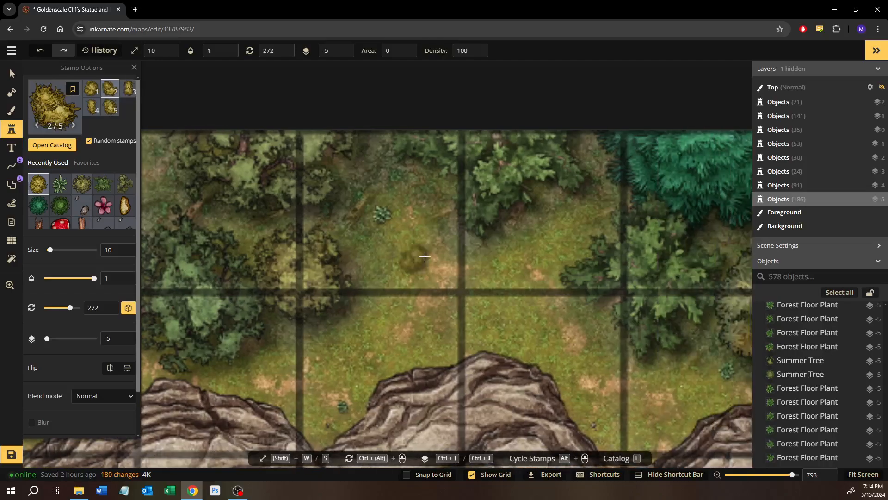
pyautogui.click(423, 250)
pyautogui.click(399, 278)
pyautogui.scroll(1, 535, 298)
pyautogui.moveTo(536, 297); pyautogui.dragTo(388, 247)
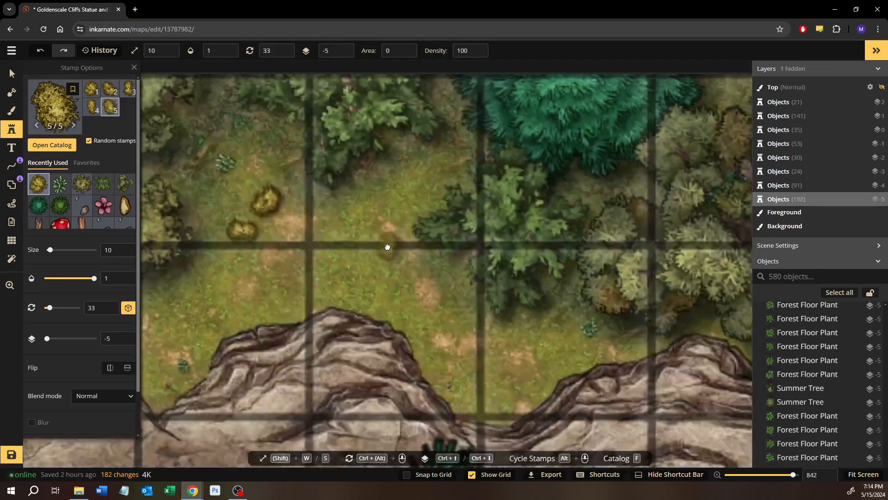
pyautogui.click(419, 169)
pyautogui.moveTo(492, 327); pyautogui.dragTo(406, 301)
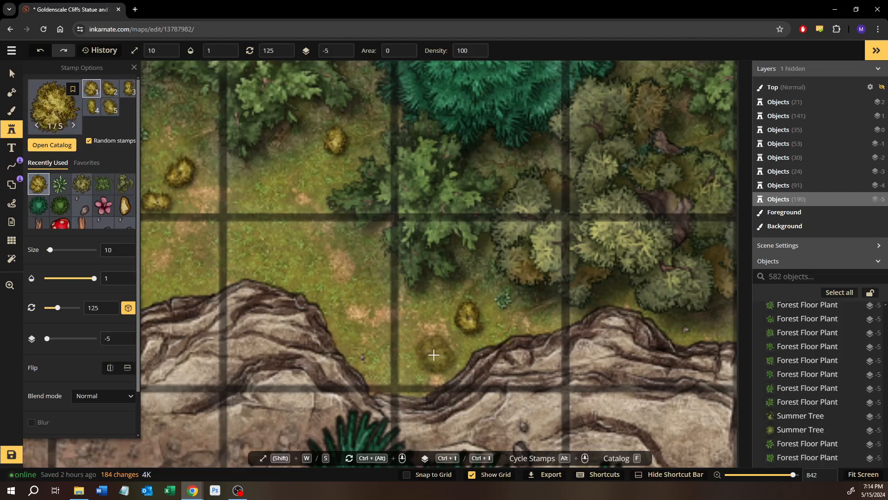
pyautogui.click(434, 353)
# Stamp more size 10 yellow bushes westward, including one beside the tree cluster at the northern map edge
pyautogui.moveTo(512, 287); pyautogui.dragTo(626, 328)
pyautogui.scroll(-8, 407, 302)
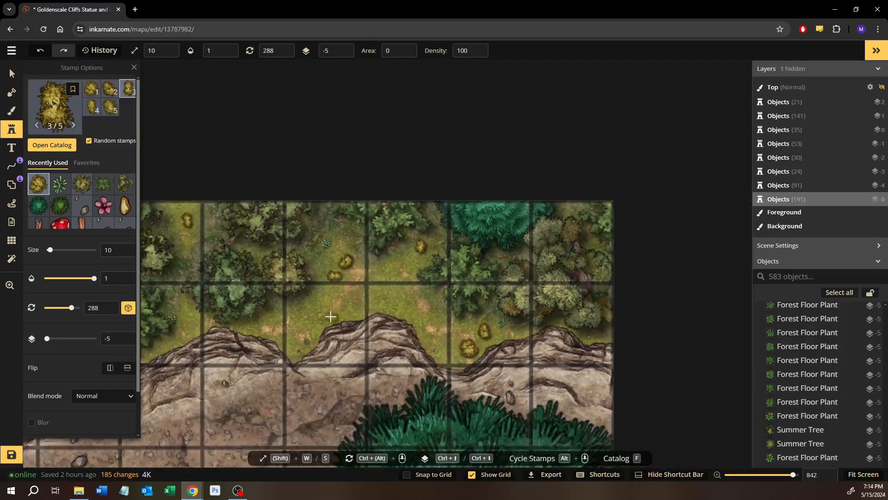
pyautogui.moveTo(407, 302); pyautogui.dragTo(645, 226)
pyautogui.moveTo(236, 296); pyautogui.dragTo(595, 242)
pyautogui.moveTo(304, 264); pyautogui.dragTo(639, 320)
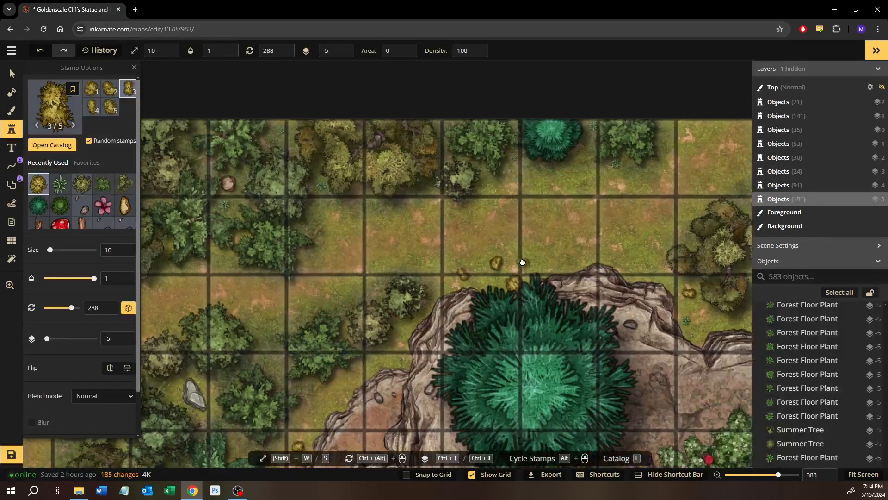
pyautogui.moveTo(300, 273); pyautogui.dragTo(589, 230)
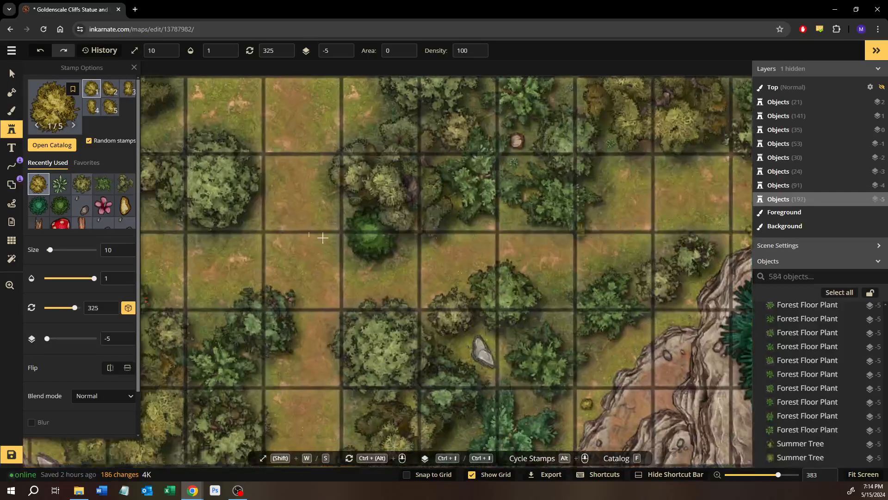
pyautogui.moveTo(155, 227); pyautogui.dragTo(493, 305)
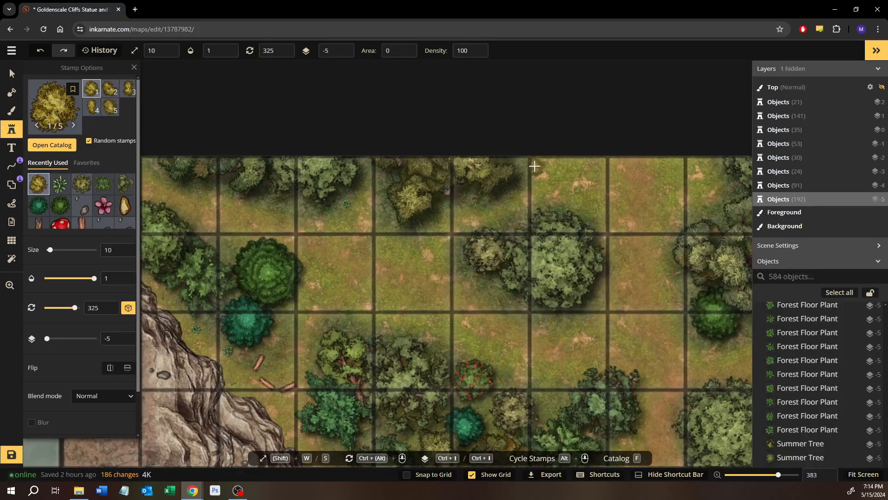
pyautogui.click(537, 172)
# Stamp two size 10 yellow bushes in the grassy cliff notch south of the yellowish trees in the northwestern part of the map
pyautogui.moveTo(452, 226); pyautogui.dragTo(725, 219)
pyautogui.moveTo(206, 217); pyautogui.dragTo(511, 228)
pyautogui.scroll(3, 371, 236)
pyautogui.moveTo(250, 262); pyautogui.dragTo(434, 272)
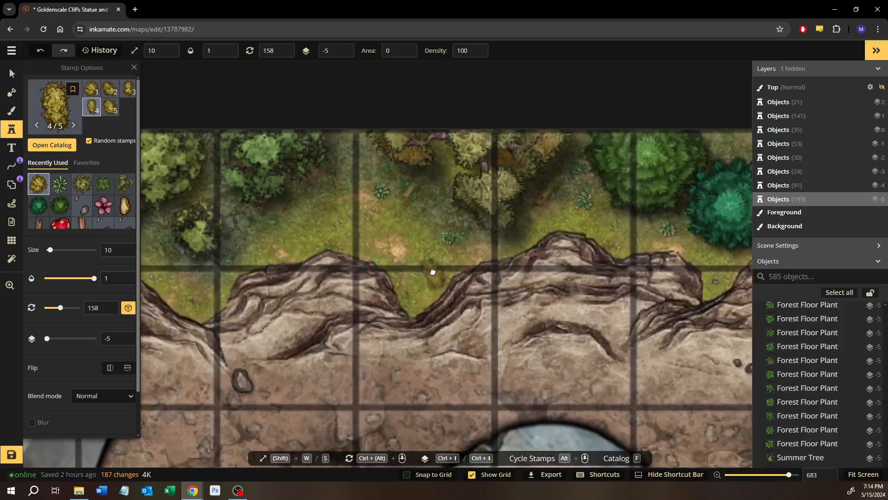
pyautogui.scroll(1, 426, 287)
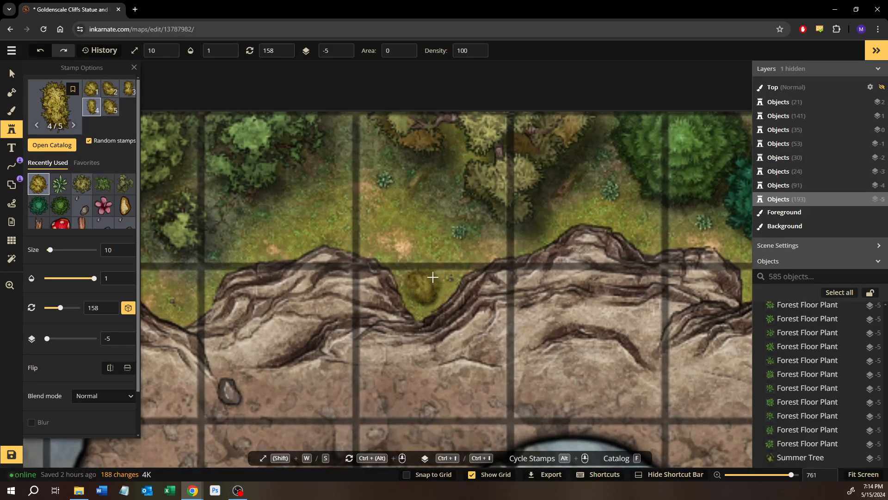
pyautogui.click(425, 285)
pyautogui.click(442, 271)
# Stamp a size 10 yellow bush in the next grassy cliff notch to the west, just east of the large grey stone
pyautogui.moveTo(363, 311); pyautogui.dragTo(655, 301)
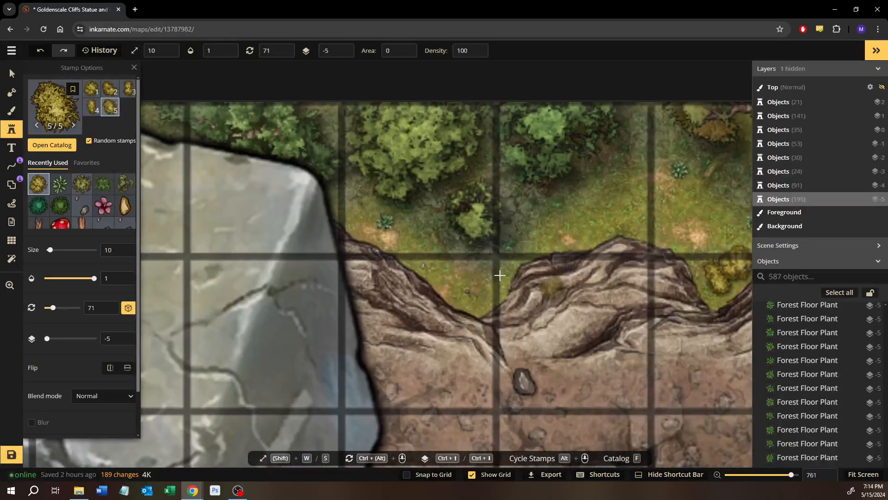
pyautogui.click(482, 291)
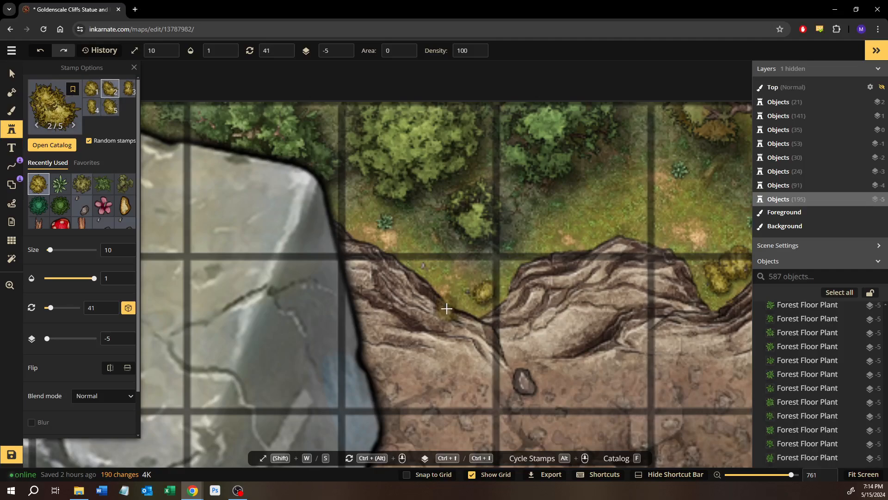
pyautogui.moveTo(447, 308); pyautogui.dragTo(456, 302)
pyautogui.moveTo(308, 294); pyautogui.dragTo(361, 293)
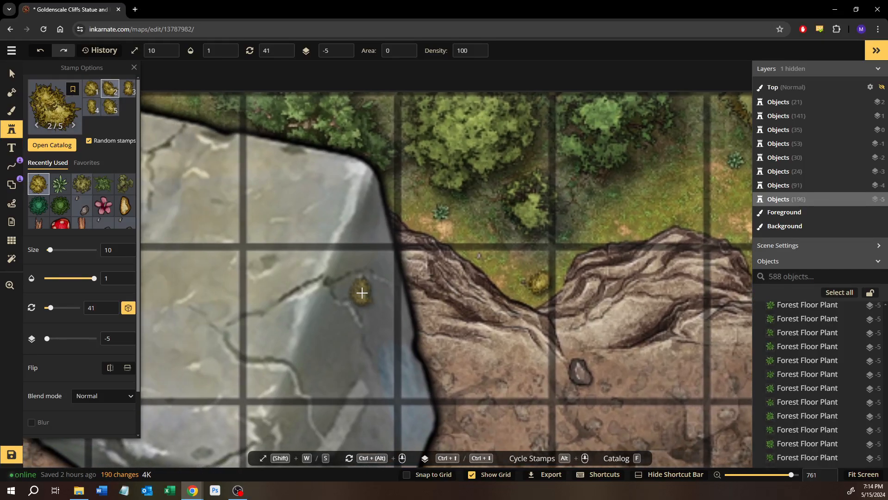
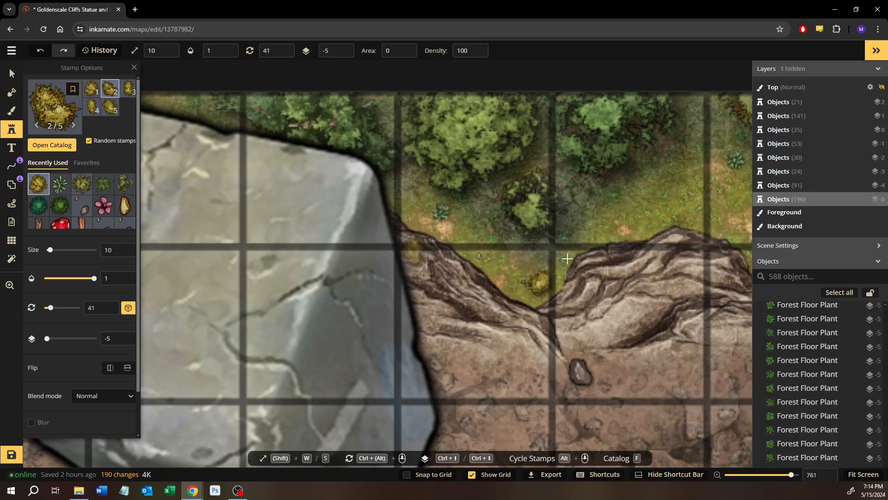
# Examine the northern cliff edge, the giant statue's head and the eastern cliffs for spots that still need small plants
pyautogui.moveTo(589, 279); pyautogui.dragTo(387, 214)
pyautogui.moveTo(555, 318); pyautogui.dragTo(407, 238)
pyautogui.scroll(-4, 448, 270)
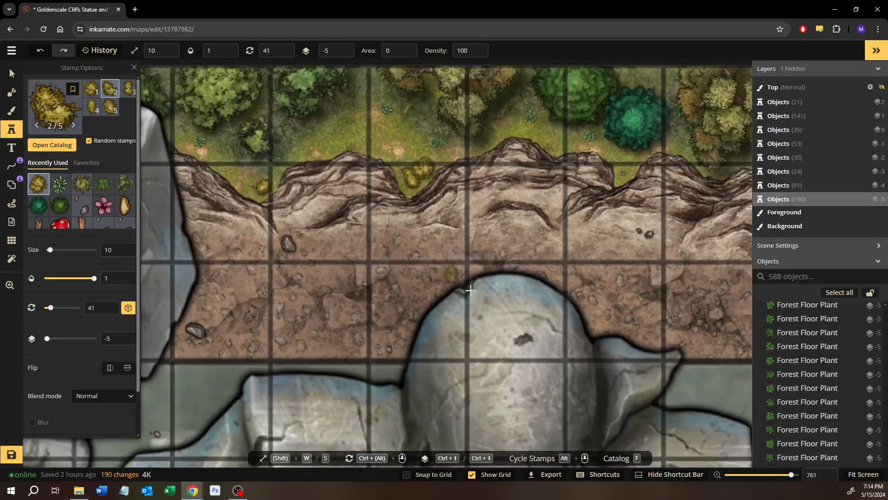
pyautogui.moveTo(468, 298); pyautogui.dragTo(262, 186)
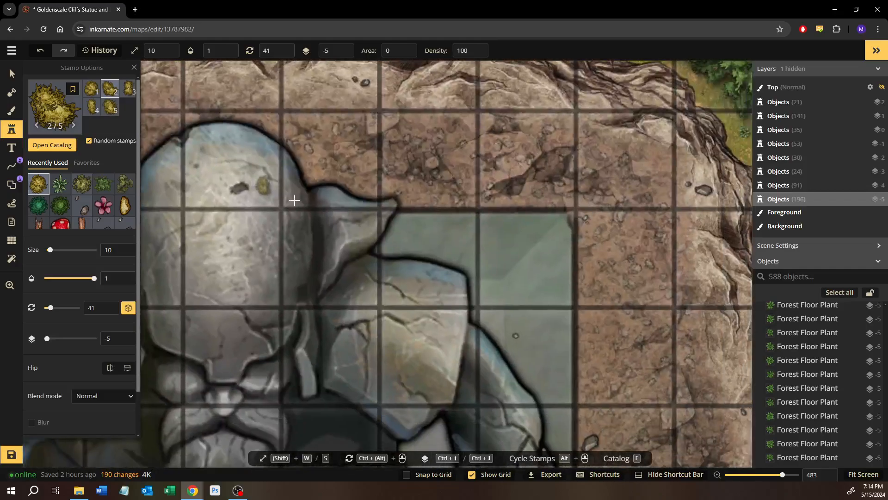
pyautogui.moveTo(416, 242); pyautogui.dragTo(320, 202)
pyautogui.scroll(-3, 420, 246)
pyautogui.moveTo(506, 286); pyautogui.dragTo(379, 227)
pyautogui.moveTo(423, 245); pyautogui.dragTo(365, 210)
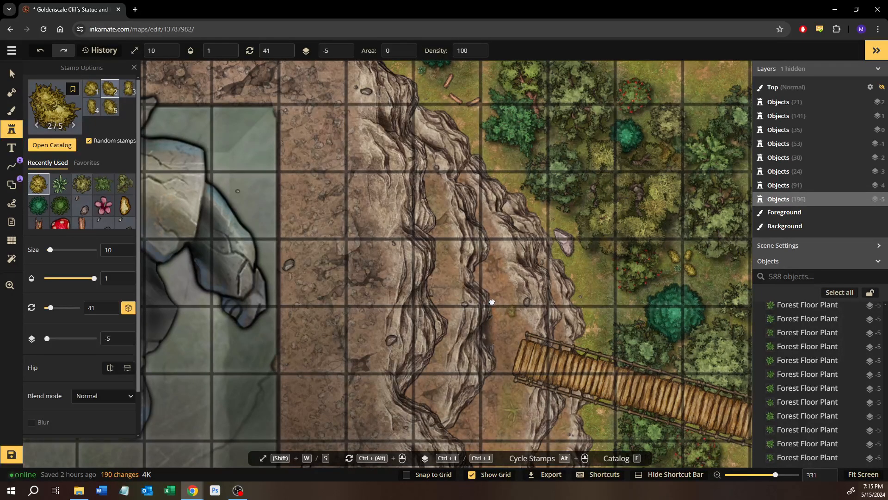
# Examine the eastern forest strip around the large bridge, from the southern map edge back up to the small stone statue
pyautogui.moveTo(492, 302); pyautogui.dragTo(386, 213)
pyautogui.moveTo(482, 385); pyautogui.dragTo(336, 165)
pyautogui.moveTo(360, 227); pyautogui.dragTo(338, 151)
pyautogui.moveTo(343, 208); pyautogui.dragTo(335, 150)
pyautogui.moveTo(337, 180); pyautogui.dragTo(323, 124)
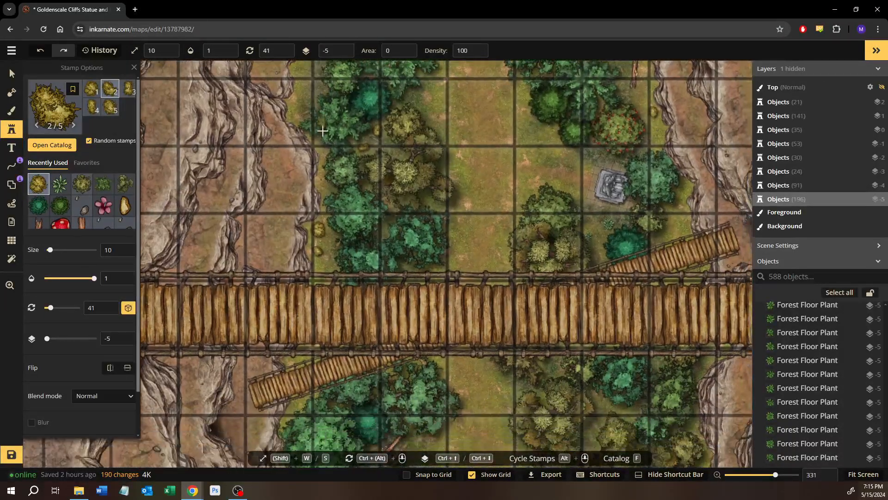
pyautogui.moveTo(348, 211); pyautogui.dragTo(340, 129)
pyautogui.moveTo(358, 275); pyautogui.dragTo(366, 129)
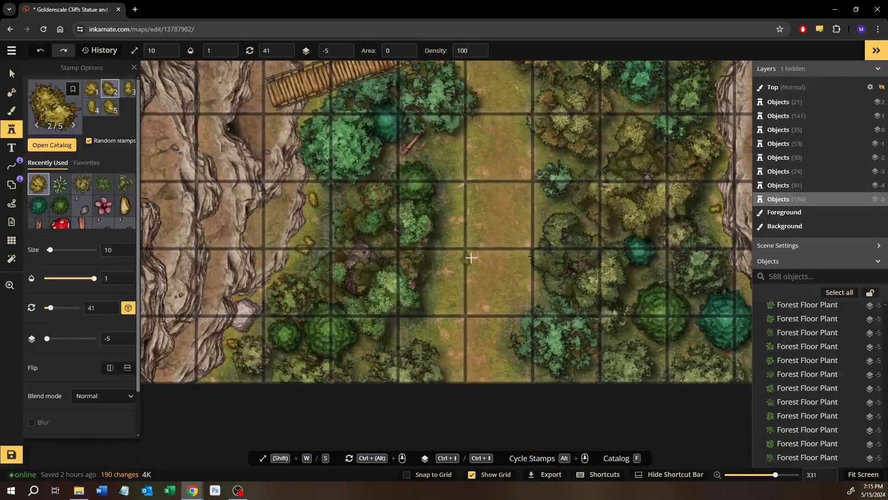
pyautogui.moveTo(469, 259); pyautogui.dragTo(370, 254)
pyautogui.moveTo(537, 270); pyautogui.dragTo(494, 274)
pyautogui.moveTo(491, 180); pyautogui.dragTo(472, 275)
pyautogui.moveTo(463, 115); pyautogui.dragTo(421, 281)
pyautogui.moveTo(404, 202); pyautogui.dragTo(450, 266)
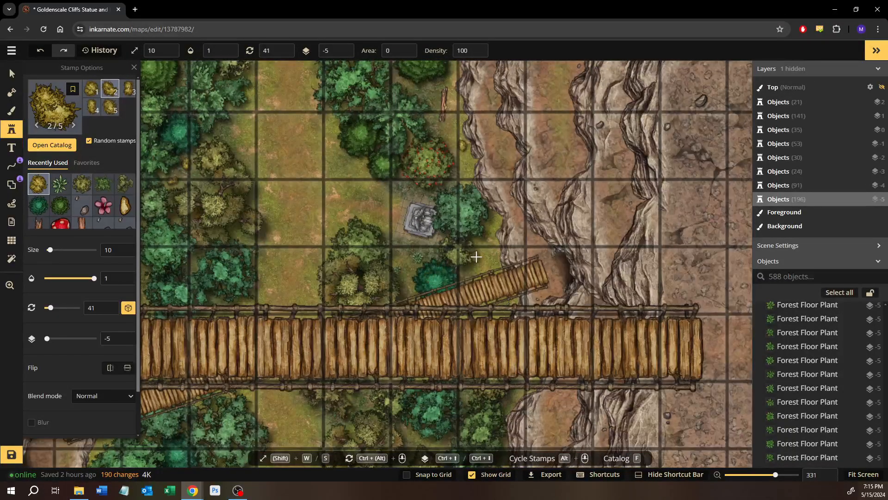
pyautogui.scroll(3, 476, 257)
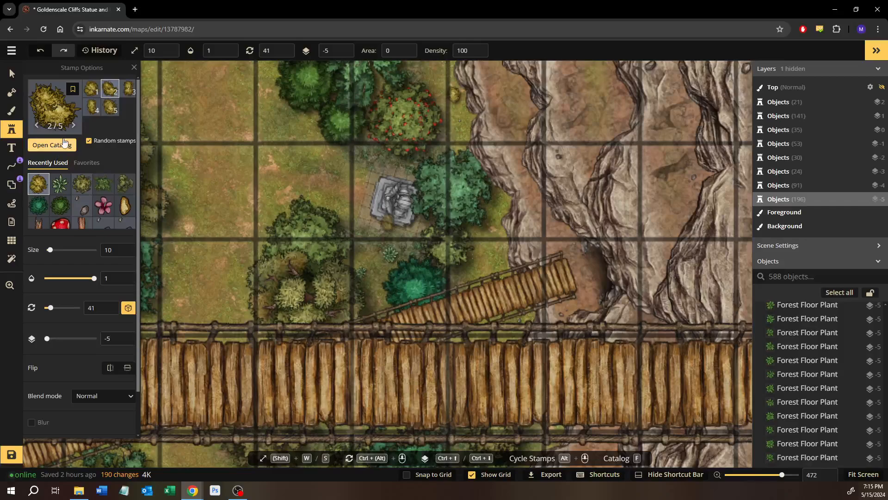
# Search the Fantasy Battlemaps 2.0 stamp catalog for "flower"
pyautogui.click(64, 144)
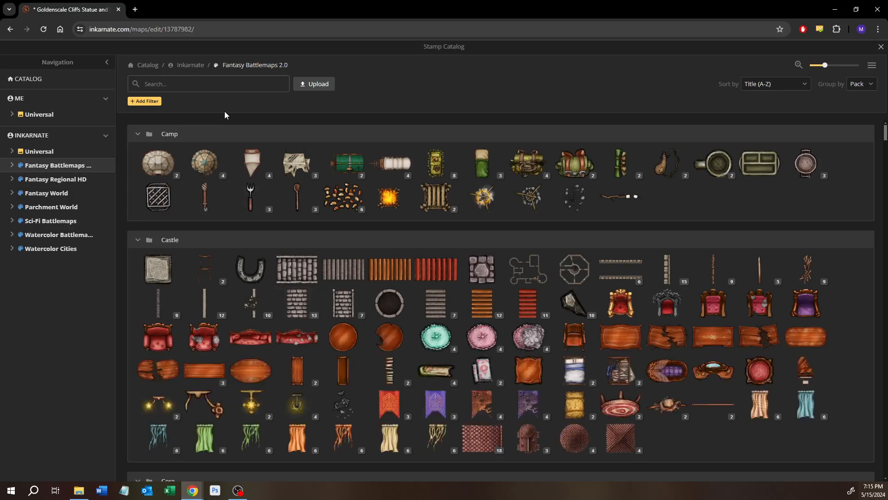
pyautogui.write('floer')
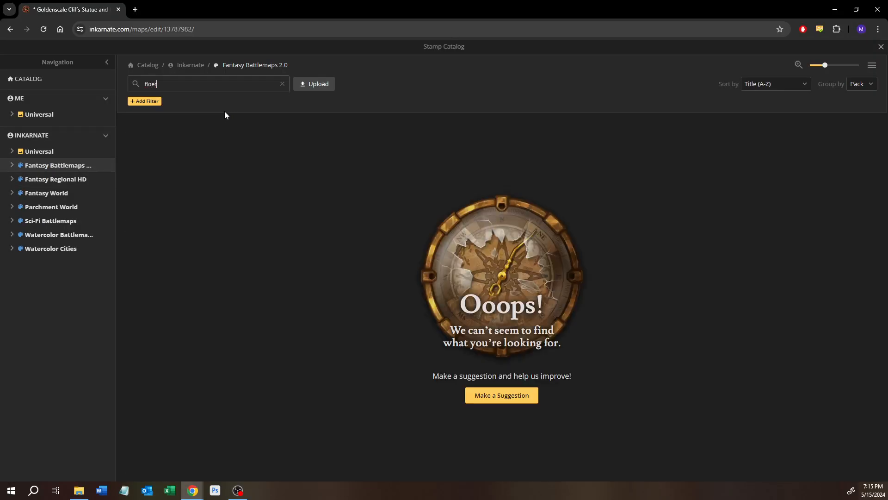
pyautogui.press('BackSpace')
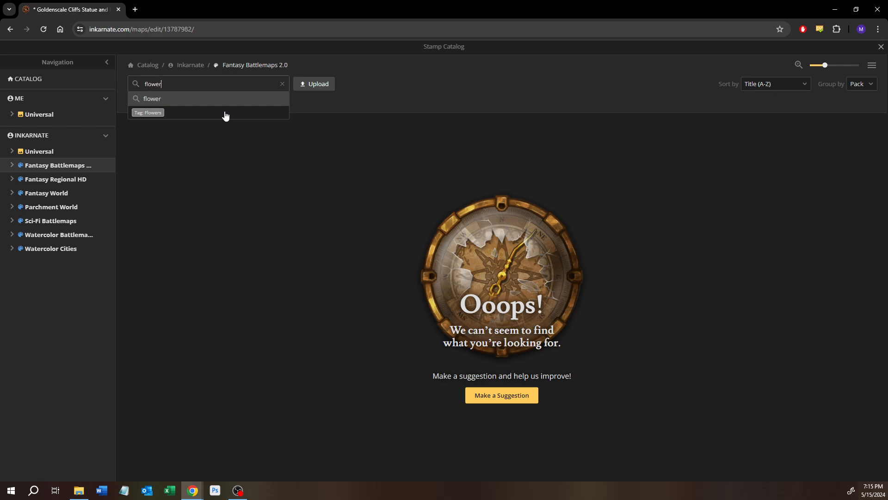
pyautogui.write('wer')
pyautogui.press('Return')
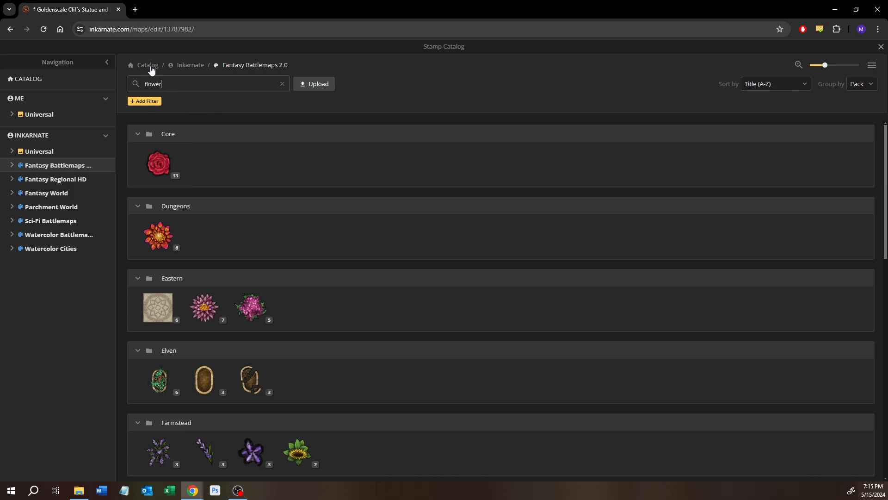
# Switch to the Fantasy Name Generators window, maximize it and examine the Dungeons & Dragons Tiefling names page
pyautogui.click(137, 10)
pyautogui.moveTo(141, 10); pyautogui.dragTo(0, 11)
pyautogui.hotkey('ctrl', 'a')
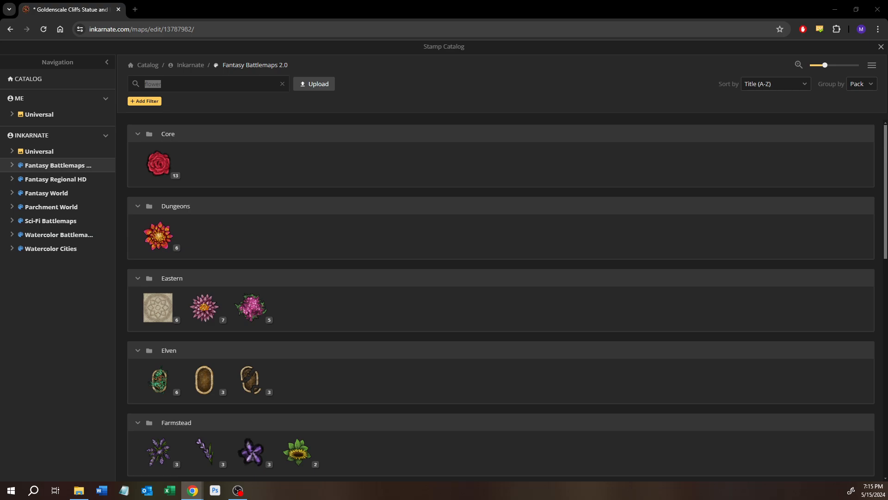
pyautogui.hotkey('alt', 'Tab')
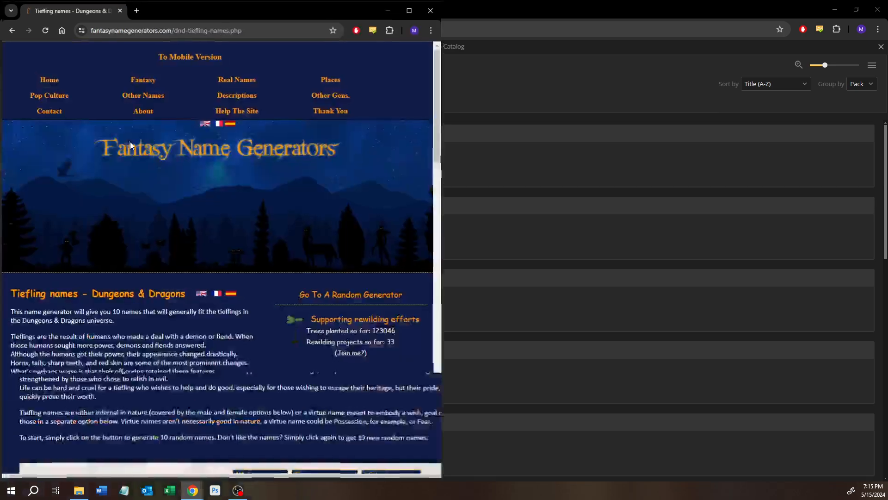
pyautogui.scroll(-2, 395, 244)
pyautogui.scroll(1, 359, 88)
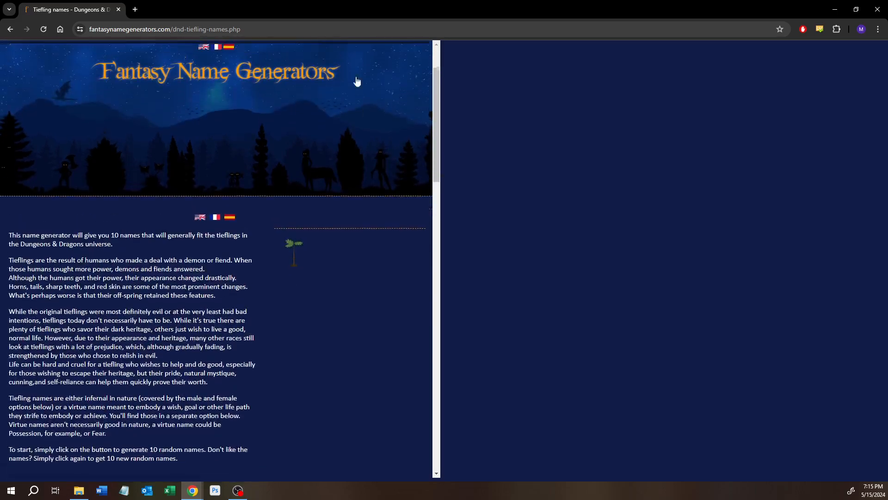
pyautogui.moveTo(340, 12); pyautogui.dragTo(393, 51)
pyautogui.doubleClick(394, 52)
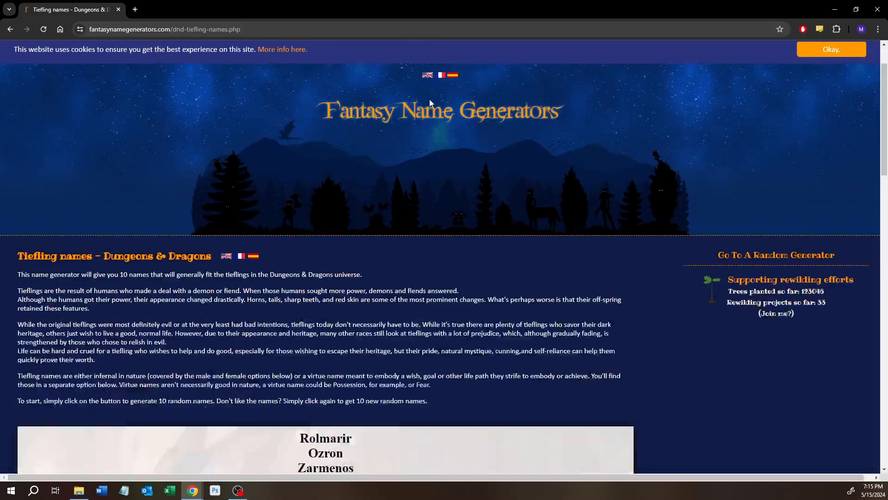
pyautogui.scroll(-5, 328, 268)
pyautogui.scroll(2, 250, 307)
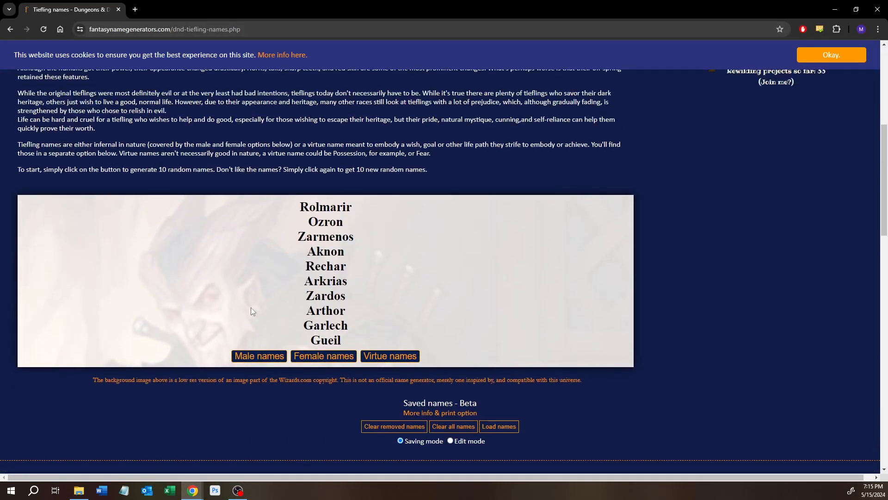
# Generate several sets of Tiefling virtue names, followed by sets of male names
pyautogui.click(403, 404)
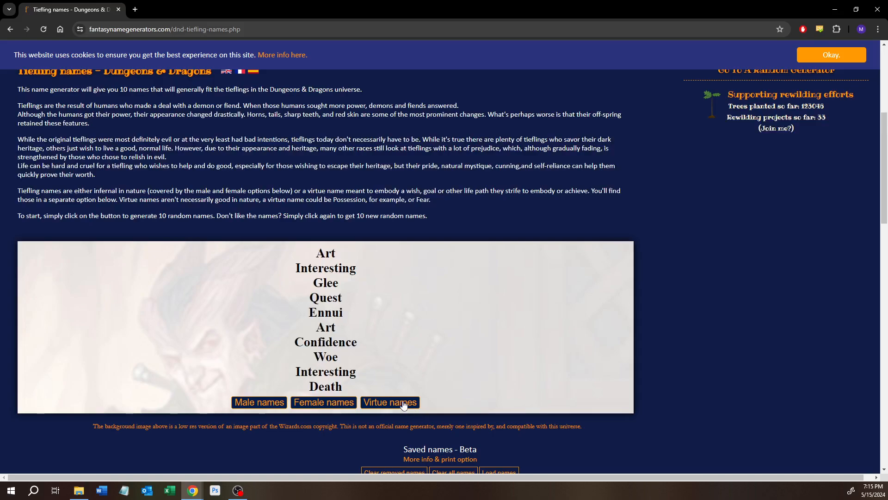
pyautogui.click(403, 405)
pyautogui.click(398, 406)
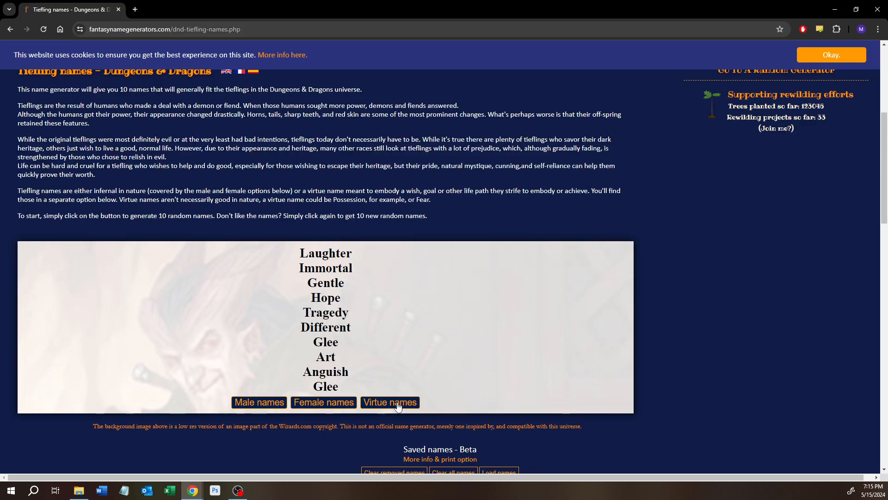
pyautogui.scroll(1, 279, 344)
pyautogui.scroll(-1, 276, 387)
pyautogui.click(273, 406)
pyautogui.click(275, 408)
# Browse the site's generator lists for Fantasy & Folklore, Other Names, and Places & Locations
pyautogui.scroll(5, 257, 362)
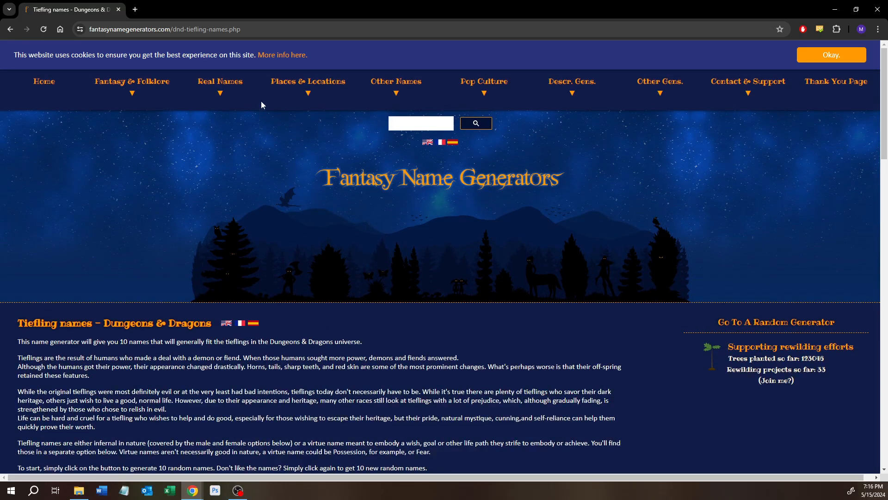
pyautogui.moveTo(122, 91)
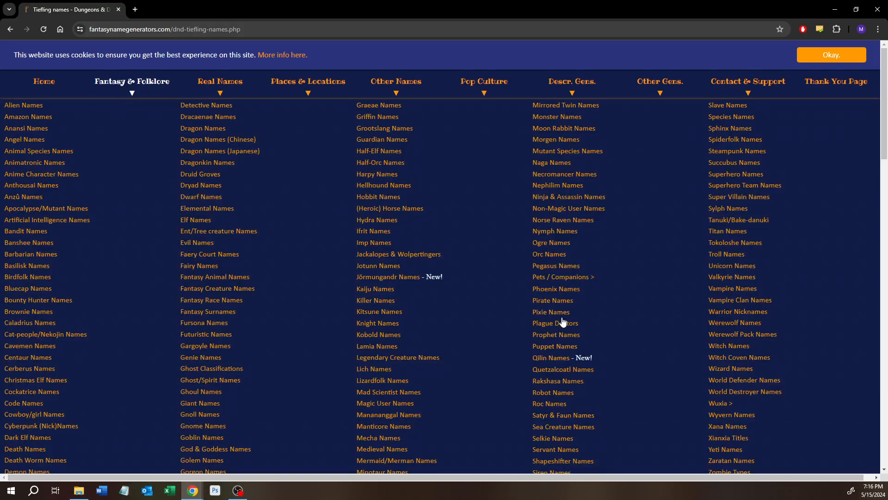
pyautogui.scroll(-1, 674, 344)
pyautogui.scroll(1, 726, 207)
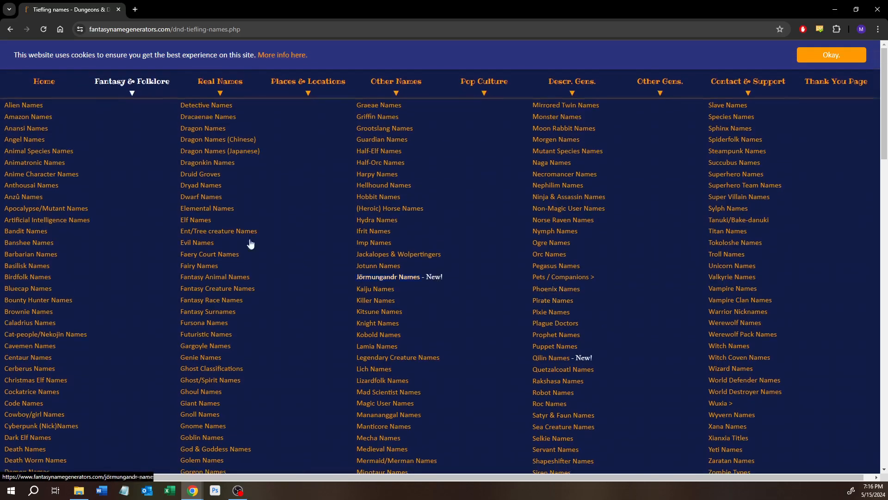
pyautogui.click(155, 89)
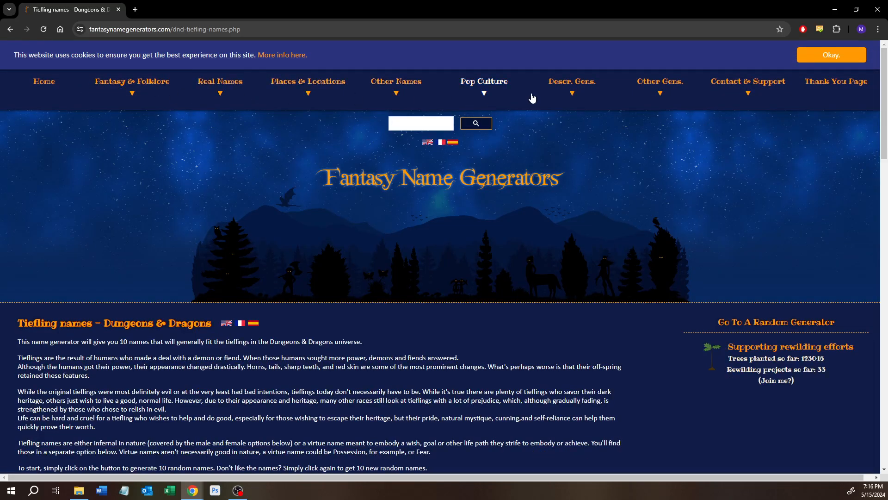
pyautogui.click(154, 92)
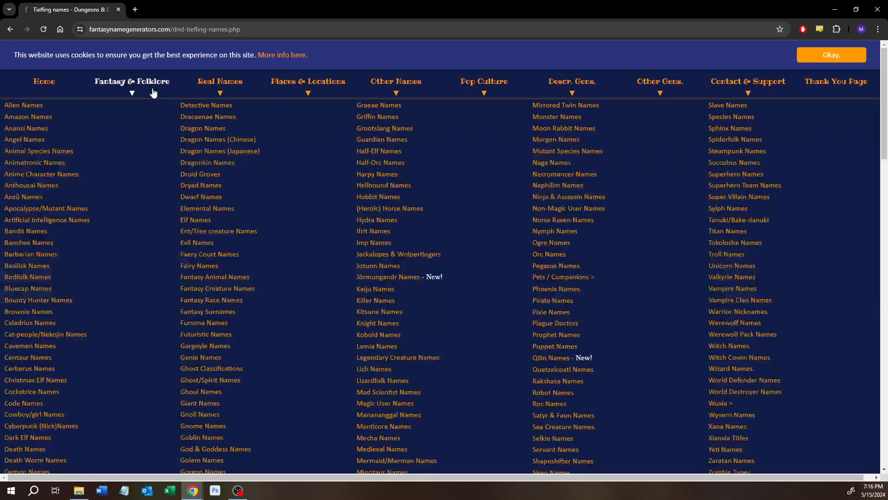
pyautogui.click(412, 93)
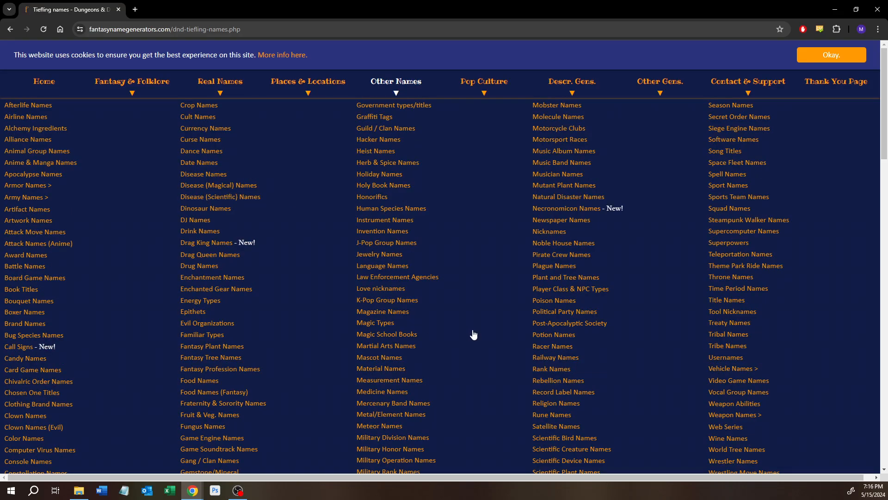
pyautogui.click(308, 90)
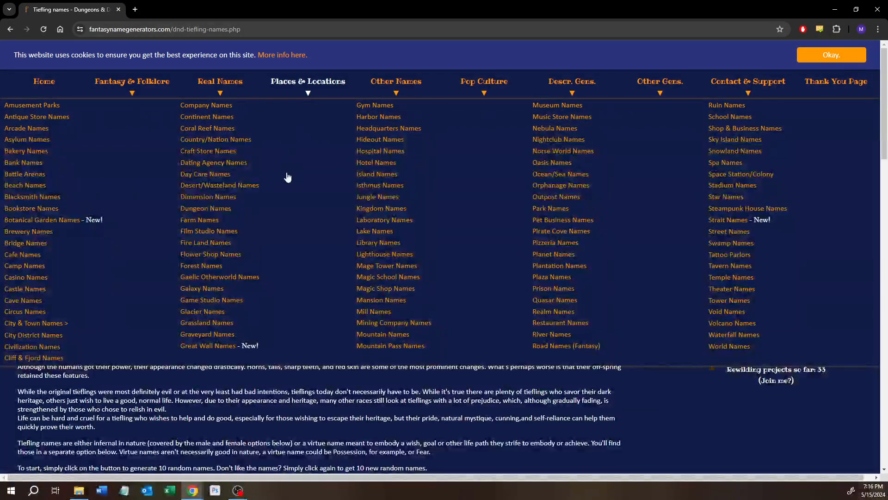
pyautogui.scroll(-2, 279, 194)
pyautogui.scroll(4, 279, 194)
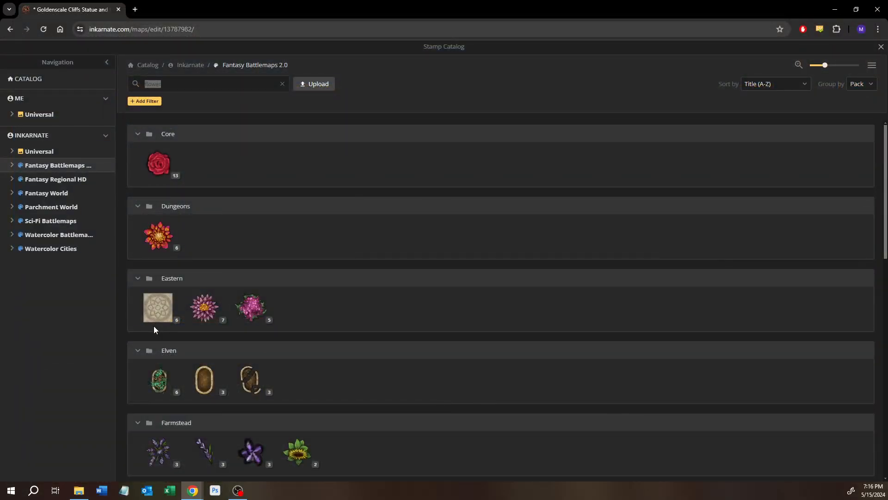
# Back in Inkarnate, choose the blue flower stamp from the Forest pack and place one at size 10 west of the teal bush by the bridge
pyautogui.click(154, 326)
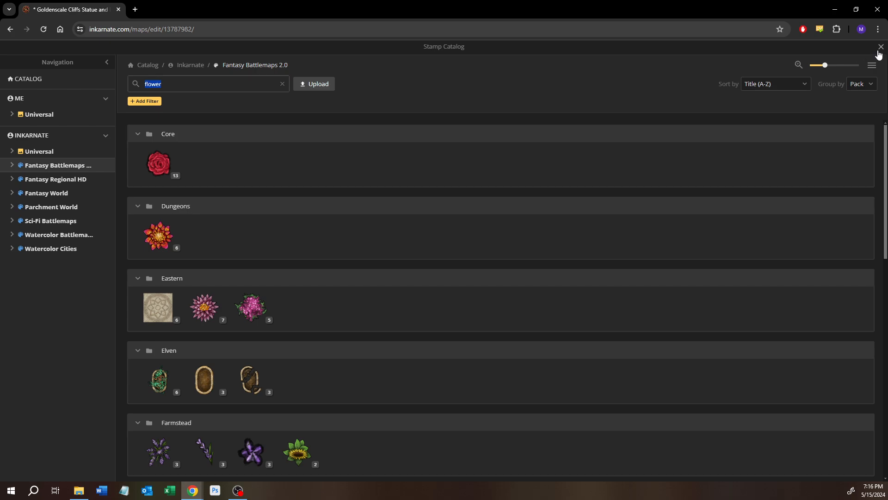
pyautogui.scroll(-5, 327, 323)
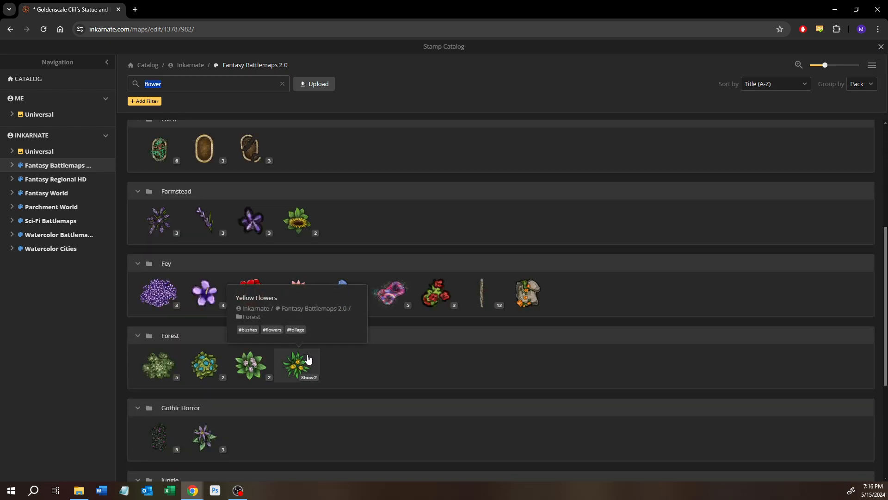
pyautogui.click(204, 365)
pyautogui.scroll(5, 323, 299)
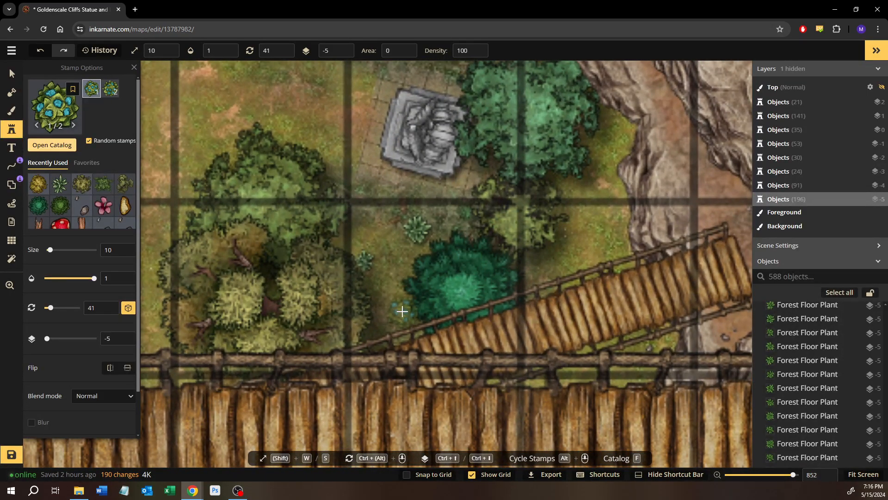
pyautogui.click(402, 311)
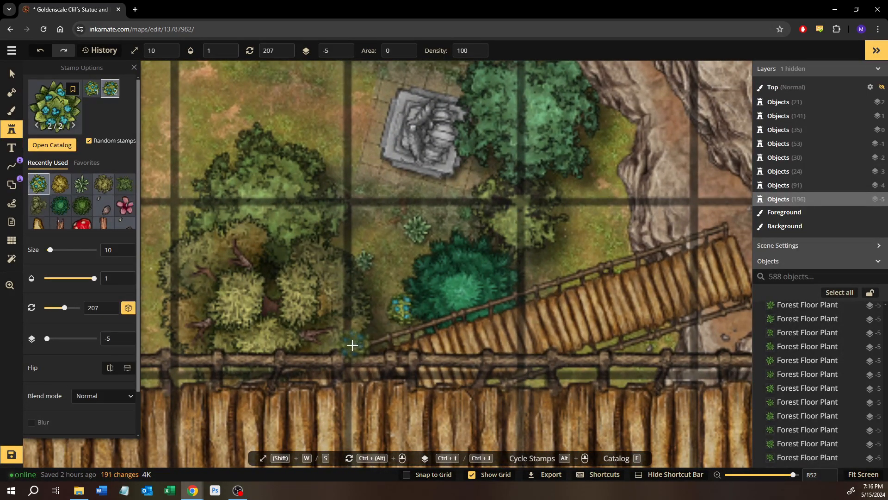
# Move the new blue flower slightly west, away from the teal bush and toward the yellowish tree cluster
pyautogui.click(12, 73)
pyautogui.click(396, 303)
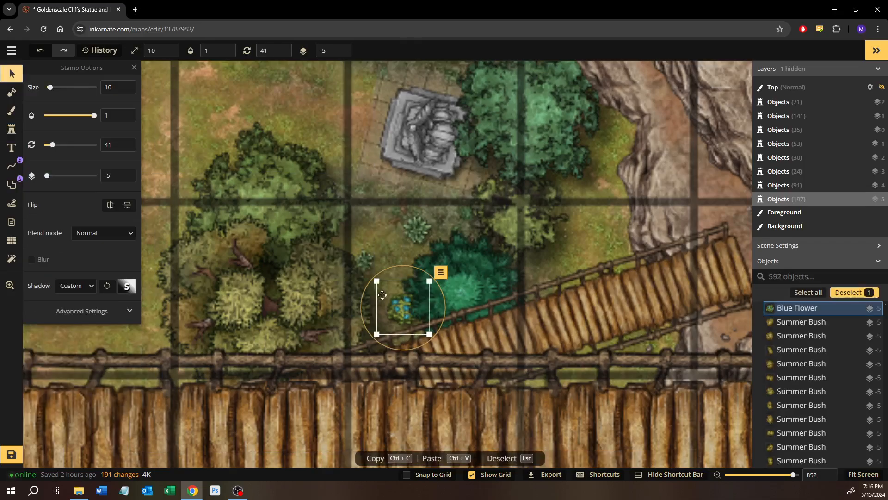
pyautogui.moveTo(382, 295); pyautogui.dragTo(367, 301)
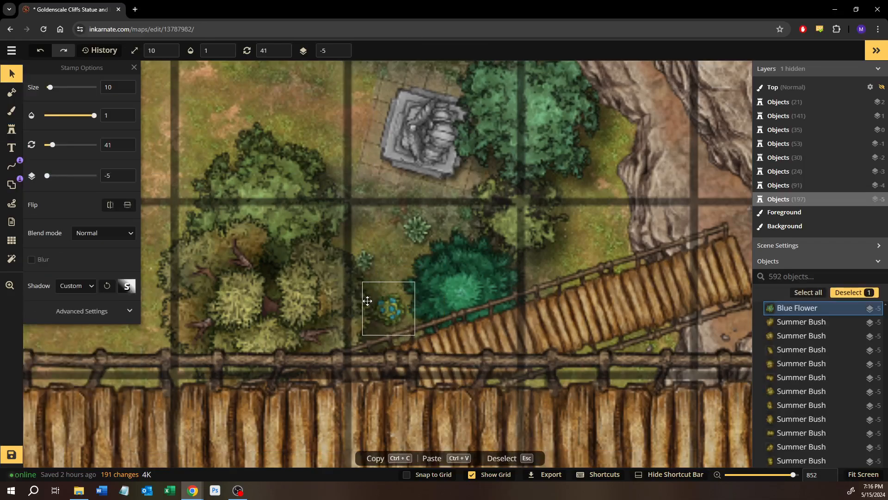
# Stamp another size 10 blue flower on the grass between the tree beside the small stone statue and the eastern cliff edge
pyautogui.click(12, 129)
pyautogui.moveTo(474, 184); pyautogui.dragTo(460, 184)
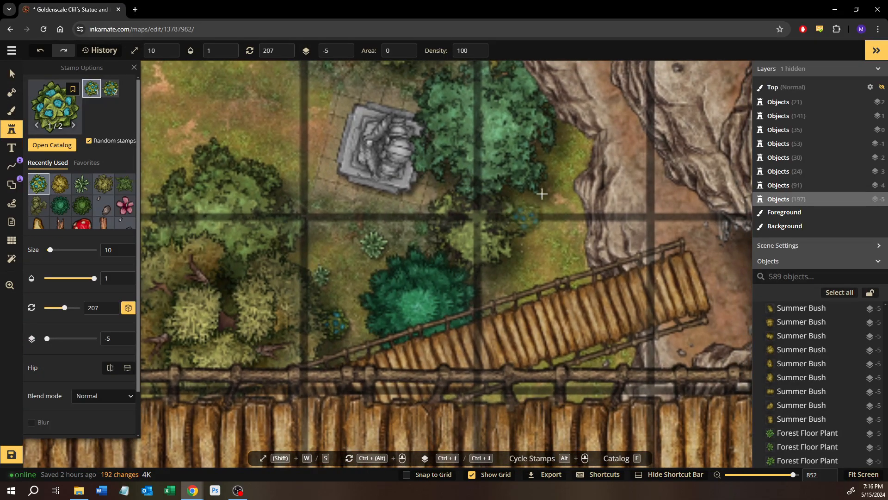
pyautogui.moveTo(542, 185); pyautogui.dragTo(503, 314)
pyautogui.click(519, 289)
pyautogui.scroll(5, 422, 323)
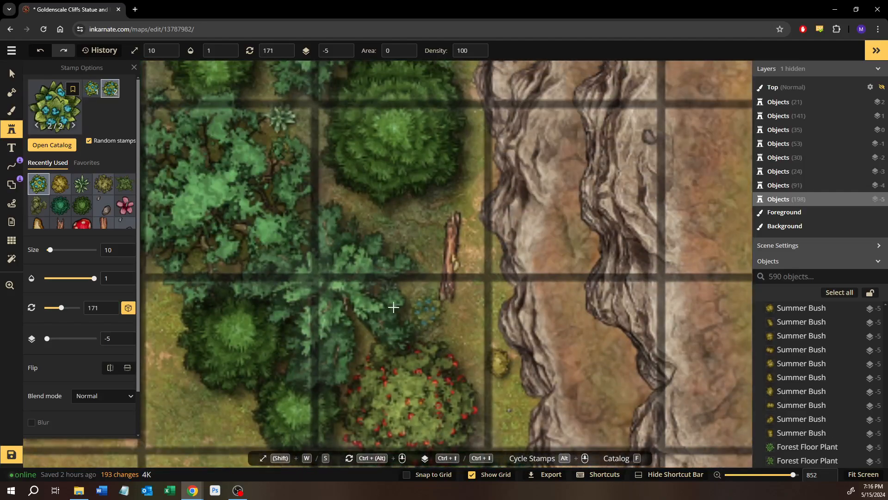
pyautogui.moveTo(327, 198); pyautogui.dragTo(391, 280)
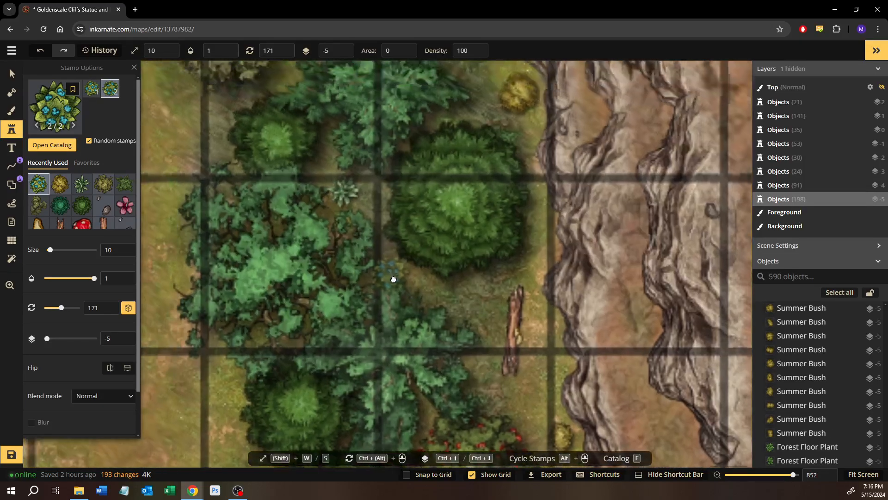
# Stamp size 10 blue flowers beside the yellow bush south of the bridge and on the grass north of the two yellow bushes by the cliff
pyautogui.scroll(3, 455, 256)
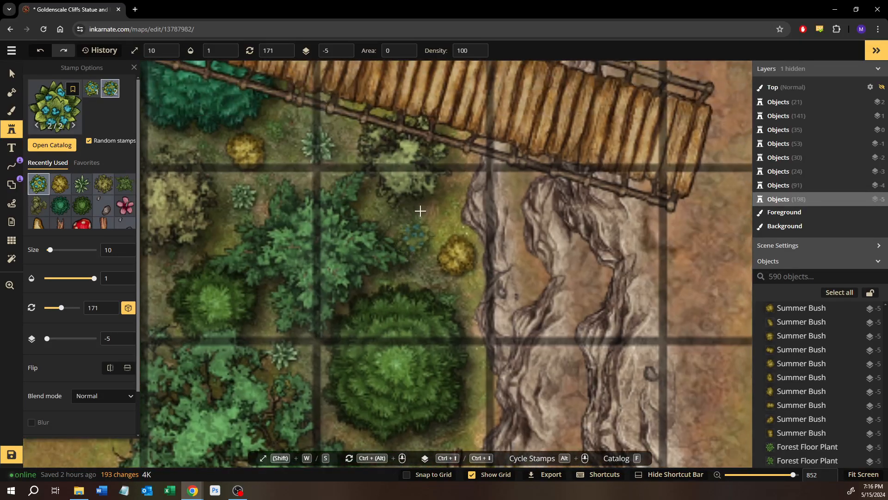
pyautogui.click(431, 213)
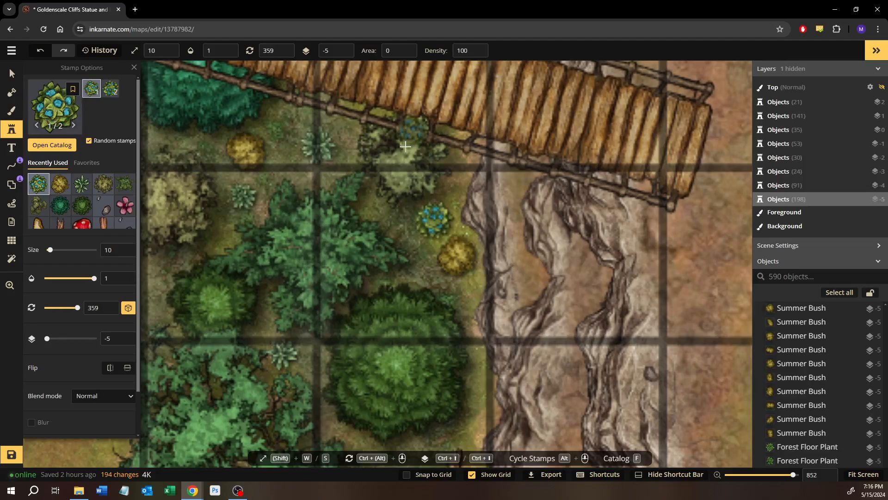
pyautogui.scroll(5, 407, 204)
pyautogui.moveTo(457, 83); pyautogui.dragTo(460, 235)
pyautogui.scroll(-1, 458, 234)
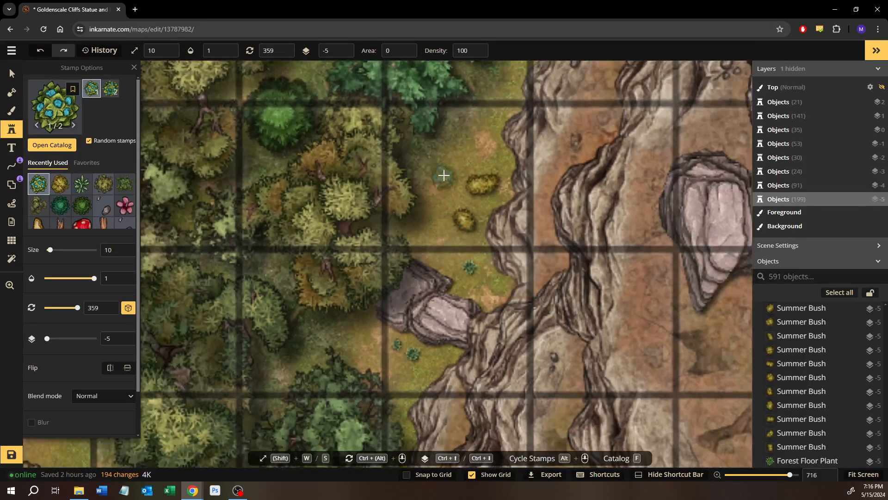
pyautogui.click(460, 152)
# Stamp two overlapping blue flowers at the southeast edge of the green tree west of the rocky cliff outcrop
pyautogui.moveTo(519, 133); pyautogui.dragTo(343, 331)
pyautogui.moveTo(403, 215); pyautogui.dragTo(416, 223)
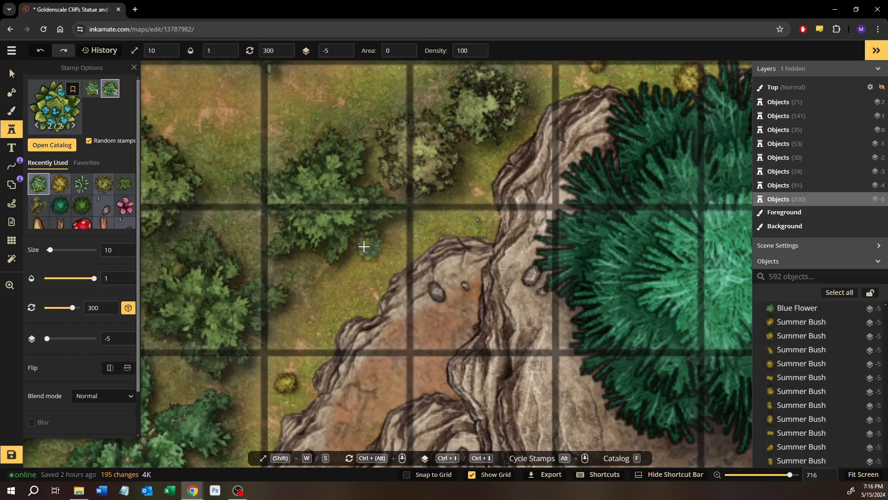
pyautogui.click(372, 249)
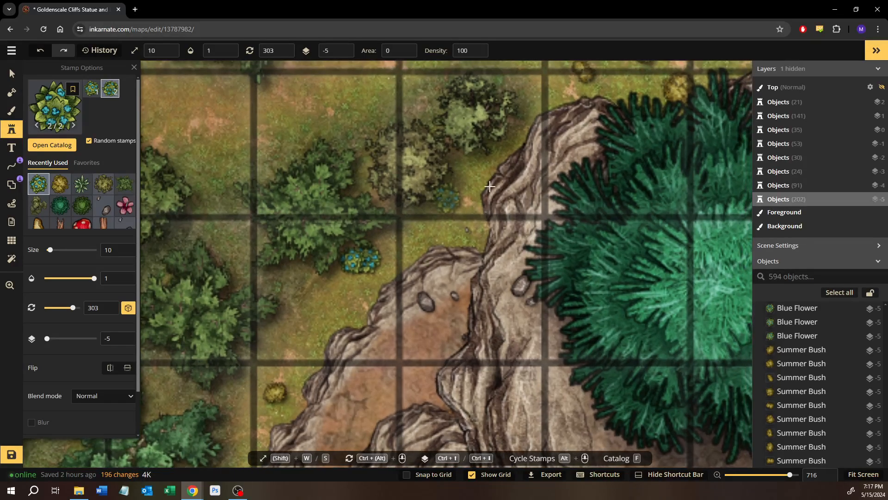
# Move the new pair of blue flowers slightly west toward the tree and adjust the position of the western one
pyautogui.click(7, 80)
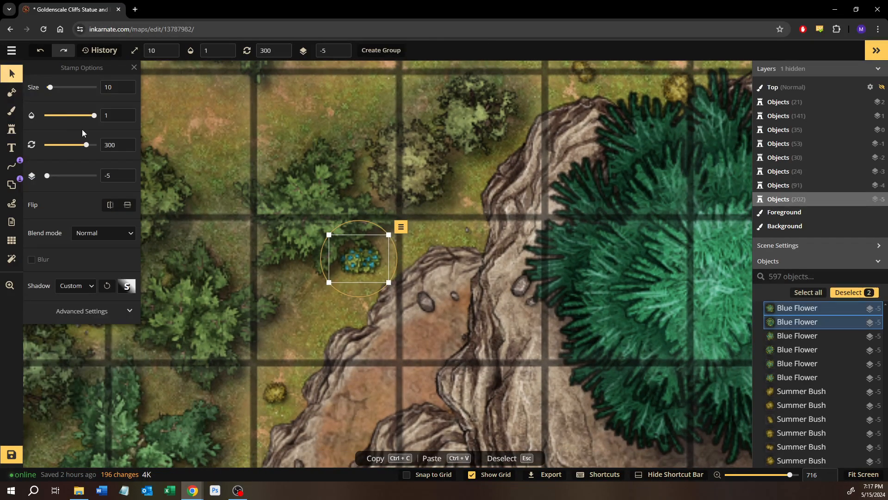
pyautogui.press('Left')
pyautogui.press('Left')
pyautogui.press('Left')
pyautogui.click(345, 263)
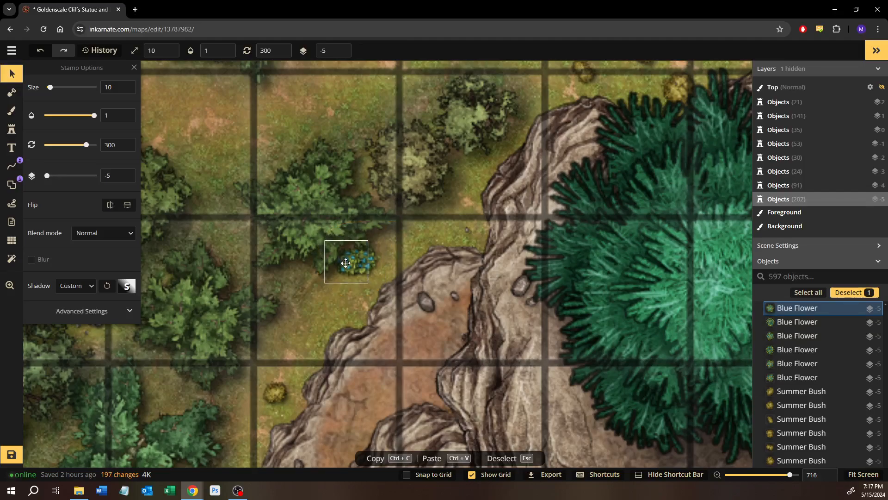
pyautogui.moveTo(345, 262); pyautogui.dragTo(342, 267)
pyautogui.click(411, 235)
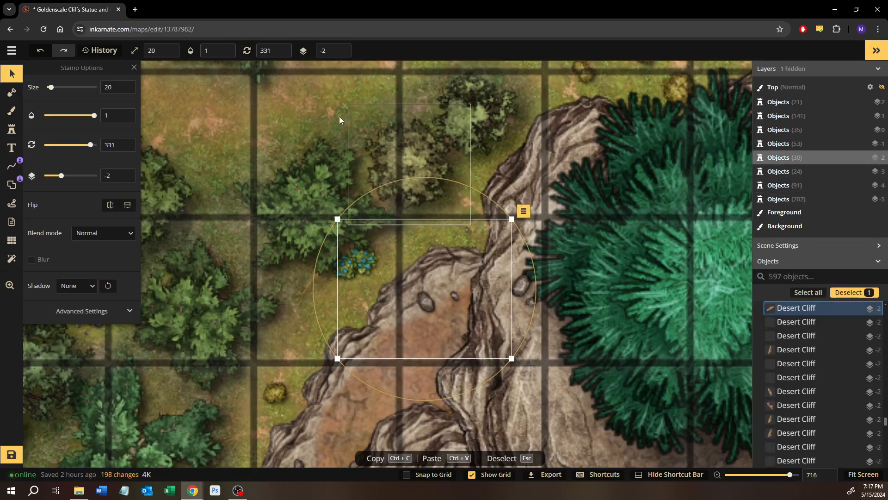
pyautogui.click(335, 118)
# Choose the pink flower stamp from the Forest pack and set its size to 6
pyautogui.click(12, 127)
pyautogui.scroll(1, 521, 165)
pyautogui.moveTo(521, 164); pyautogui.dragTo(421, 253)
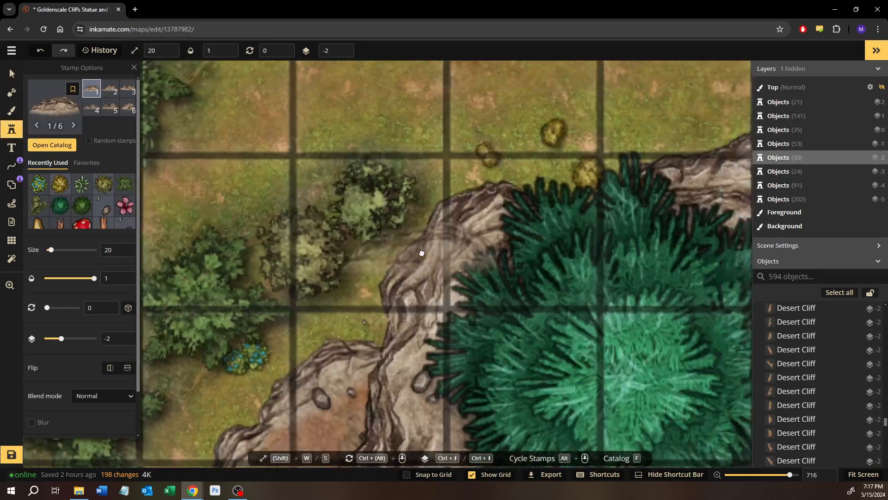
pyautogui.scroll(1, 422, 253)
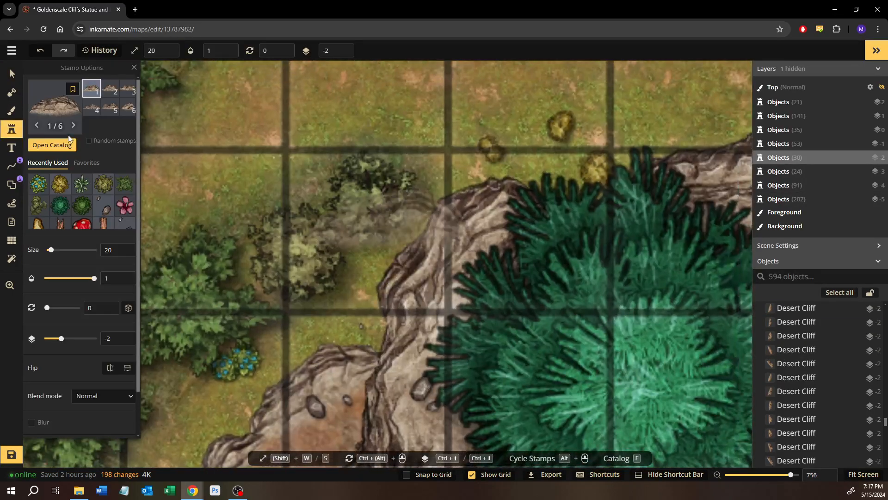
pyautogui.click(46, 143)
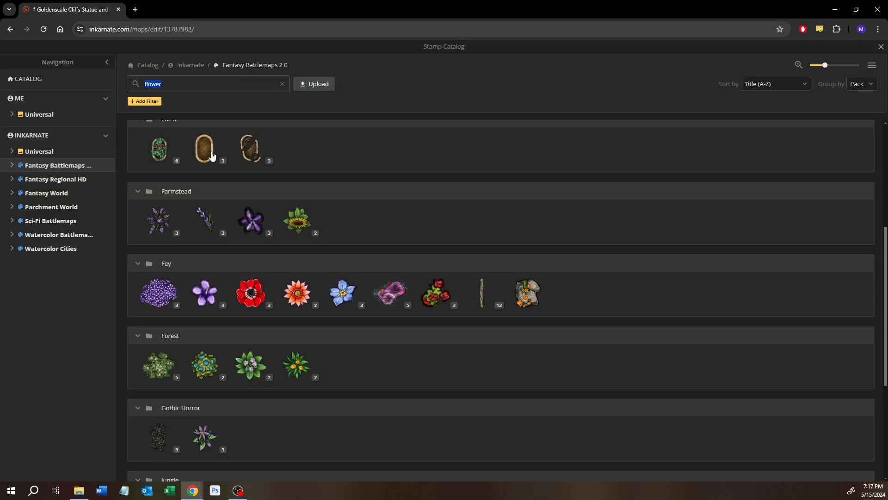
pyautogui.click(252, 366)
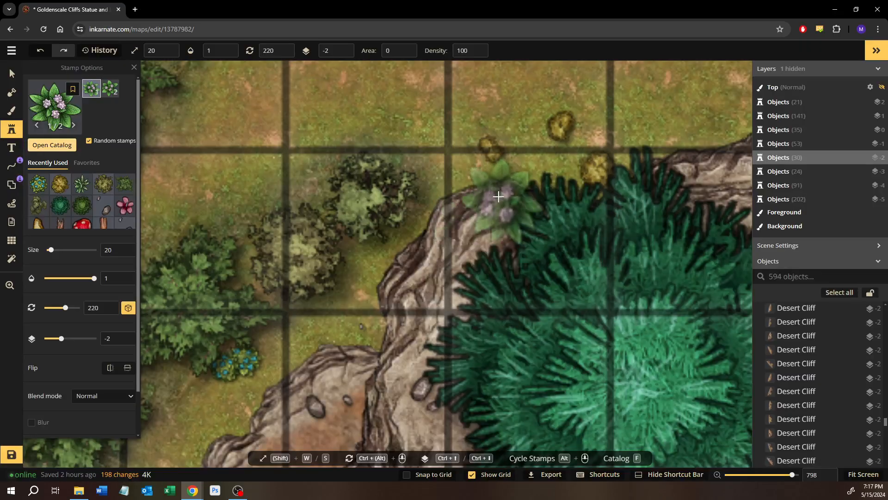
pyautogui.doubleClick(112, 254)
pyautogui.write('10')
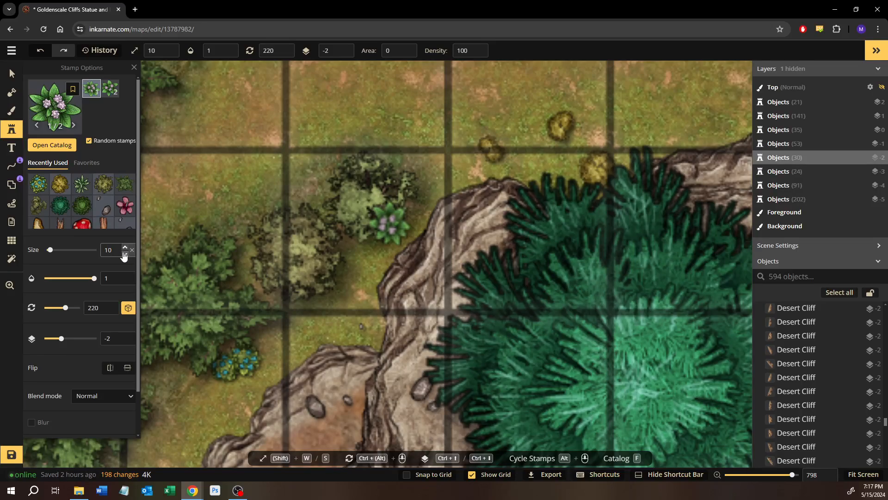
pyautogui.click(123, 253)
pyautogui.click(123, 253)
pyautogui.click(124, 253)
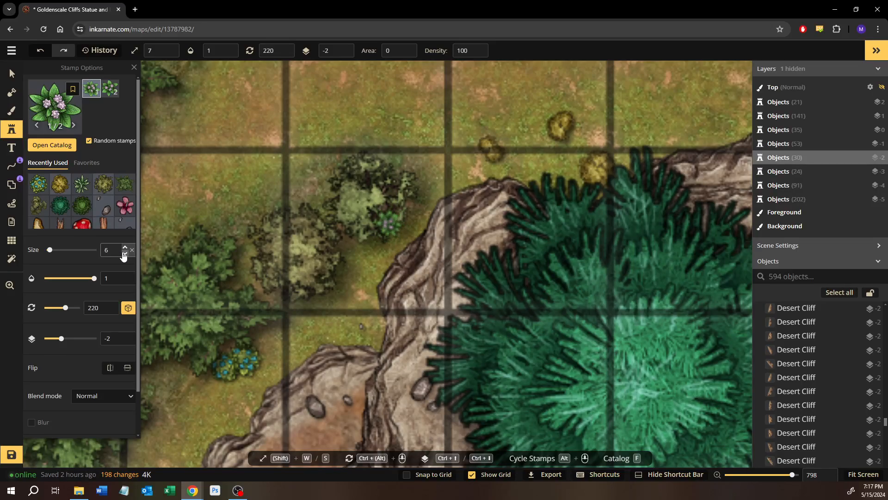
# Stamp a size 6 pink flower on the grass above the northern cliff edge, southeast of the olive tree with the pale yellow crown
pyautogui.moveTo(507, 169); pyautogui.dragTo(369, 240)
pyautogui.moveTo(522, 138); pyautogui.dragTo(335, 228)
pyautogui.moveTo(437, 224); pyautogui.dragTo(161, 212)
pyautogui.moveTo(356, 240); pyautogui.dragTo(208, 191)
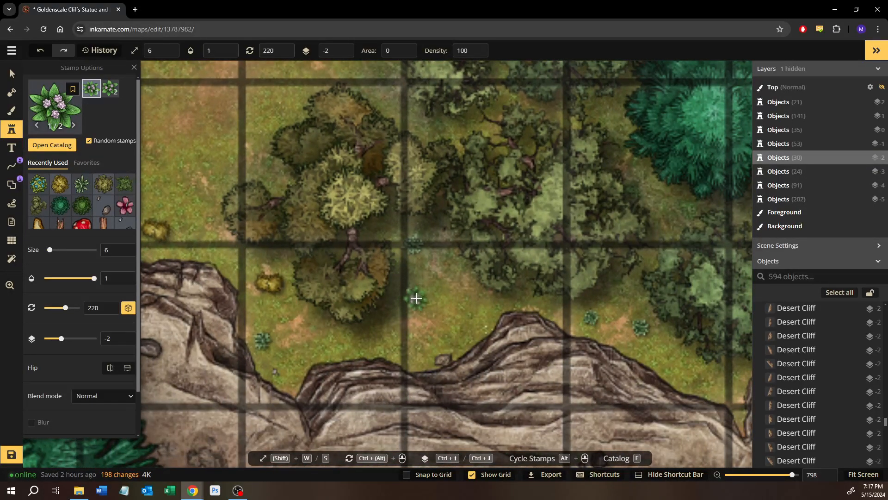
pyautogui.click(417, 299)
# Stamp a pink flower east of the dark green tree above the cliff notch and move it slightly west against the foliage
pyautogui.moveTo(511, 288); pyautogui.dragTo(293, 235)
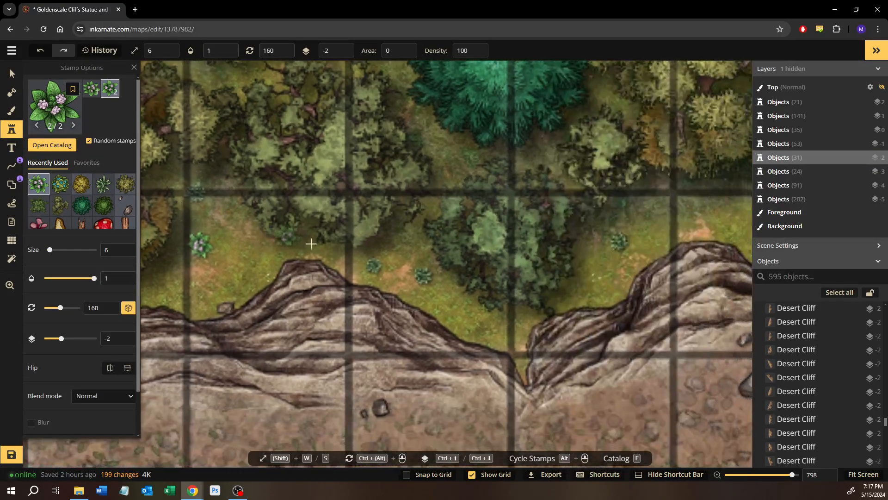
pyautogui.moveTo(477, 262); pyautogui.dragTo(379, 270)
pyautogui.click(487, 257)
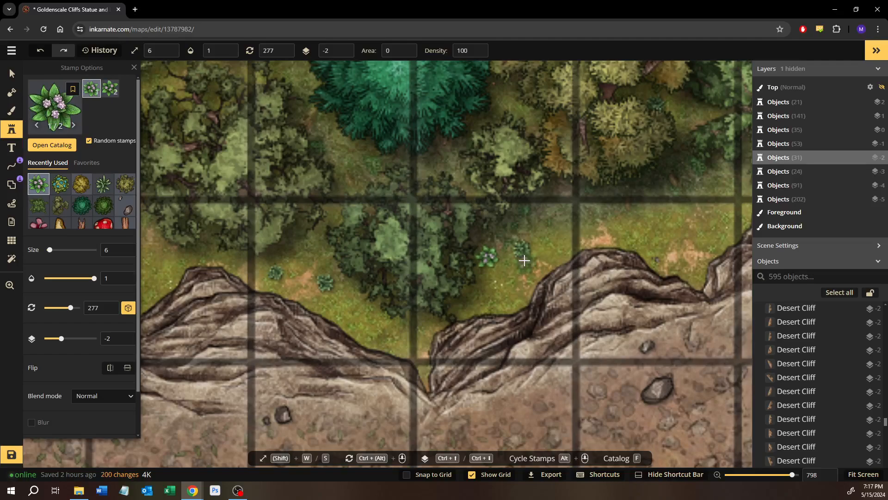
pyautogui.press('v')
pyautogui.moveTo(484, 257); pyautogui.dragTo(478, 257)
# Set the dark green tree's layer to -4 and the adjacent pink flower's layer to -5
pyautogui.click(413, 247)
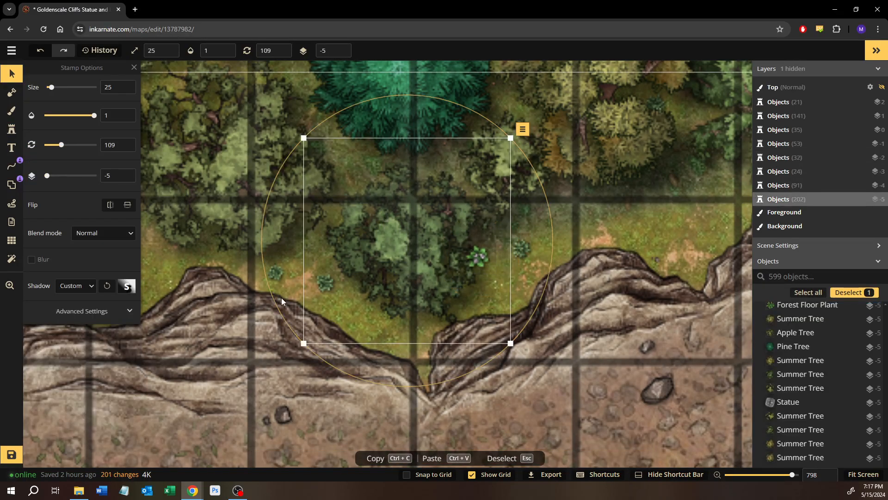
pyautogui.click(126, 173)
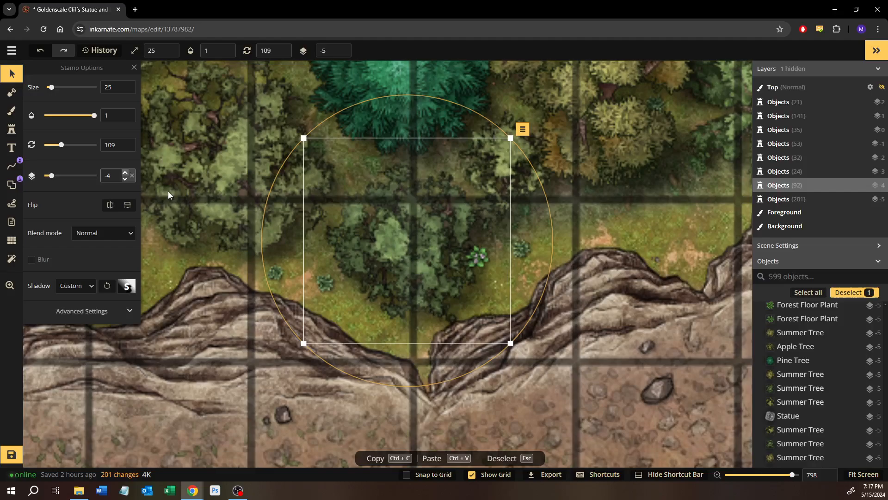
pyautogui.click(474, 250)
pyautogui.click(125, 179)
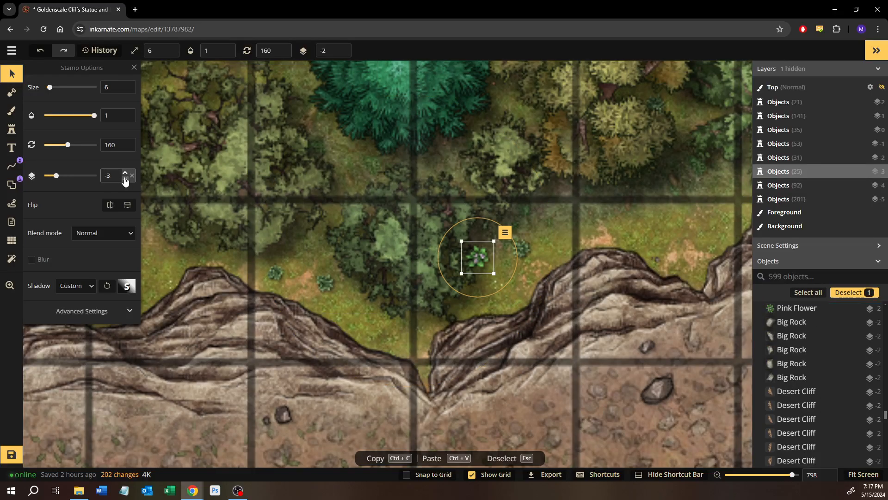
pyautogui.click(125, 179)
pyautogui.click(124, 179)
# Stamp pink flowers on layer -5 beside the green tree at the cliff edge and next to the two yellow bushes in the clearing
pyautogui.click(15, 127)
pyautogui.moveTo(500, 224); pyautogui.dragTo(415, 289)
pyautogui.scroll(1, 414, 289)
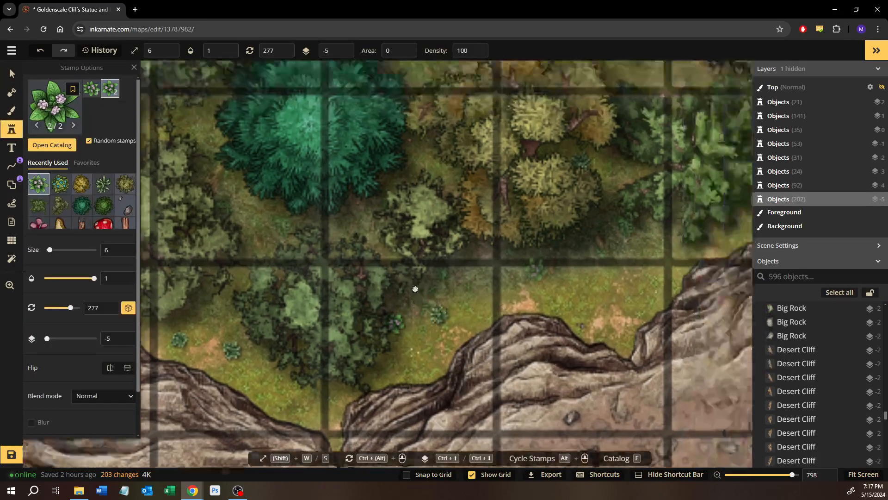
pyautogui.moveTo(610, 263); pyautogui.dragTo(287, 256)
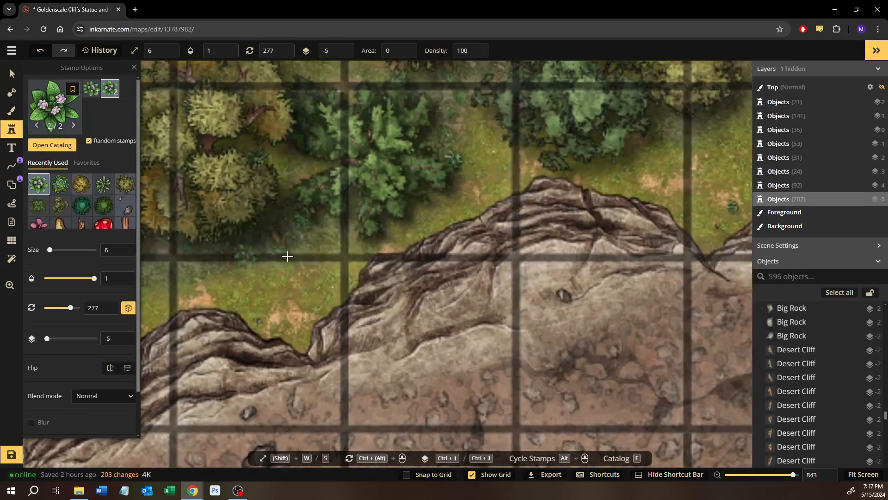
pyautogui.click(428, 213)
pyautogui.moveTo(611, 192); pyautogui.dragTo(440, 232)
pyautogui.moveTo(647, 176); pyautogui.dragTo(398, 257)
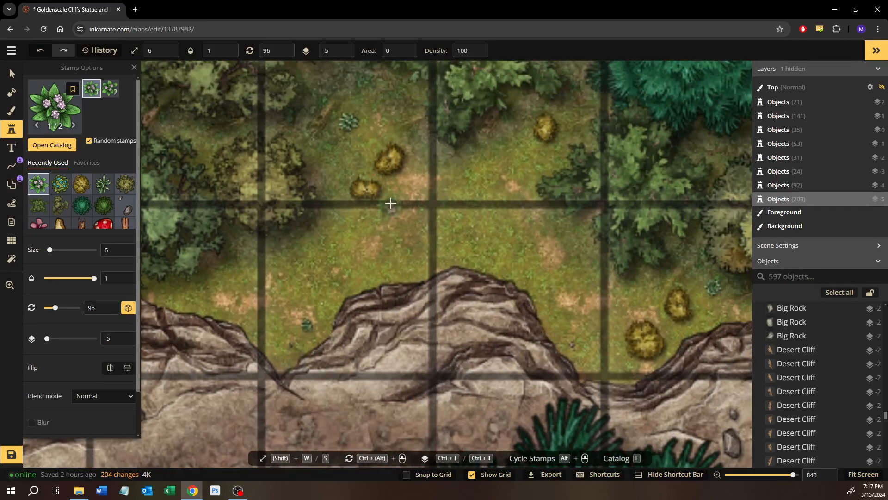
pyautogui.click(396, 188)
# Stamp a pink flower below the olive tree cluster above the cliff near the map's eastern edge
pyautogui.moveTo(474, 211); pyautogui.dragTo(379, 222)
pyautogui.moveTo(564, 243); pyautogui.dragTo(440, 258)
pyautogui.moveTo(560, 279); pyautogui.dragTo(473, 268)
pyautogui.scroll(-1, 472, 268)
pyautogui.scroll(-1, 472, 269)
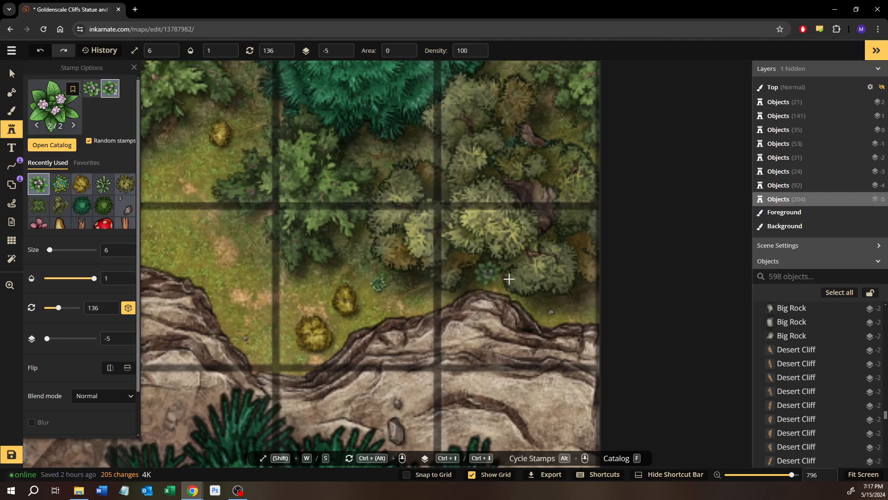
pyautogui.click(489, 273)
# Stamp a pink flower on the ground between the large teal pine and the yellowish tree cluster near the map's northern edge
pyautogui.moveTo(311, 270); pyautogui.dragTo(346, 314)
pyautogui.moveTo(321, 251); pyautogui.dragTo(359, 297)
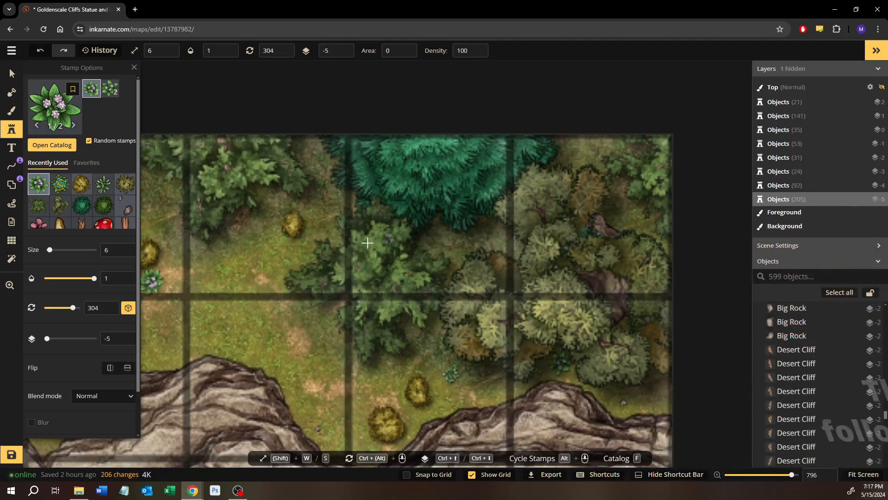
pyautogui.moveTo(260, 228); pyautogui.dragTo(345, 279)
pyautogui.moveTo(238, 285); pyautogui.dragTo(452, 265)
pyautogui.moveTo(307, 280); pyautogui.dragTo(407, 273)
pyautogui.moveTo(281, 261); pyautogui.dragTo(374, 240)
pyautogui.moveTo(324, 214); pyautogui.dragTo(382, 221)
pyautogui.moveTo(242, 244); pyautogui.dragTo(476, 281)
pyautogui.scroll(1, 317, 236)
pyautogui.moveTo(331, 273); pyautogui.dragTo(454, 263)
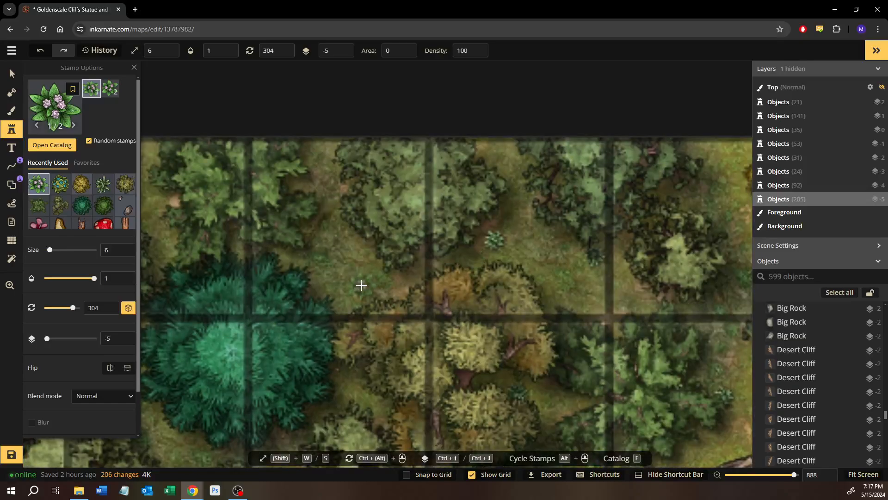
pyautogui.moveTo(361, 286); pyautogui.dragTo(417, 273)
pyautogui.scroll(1, 420, 274)
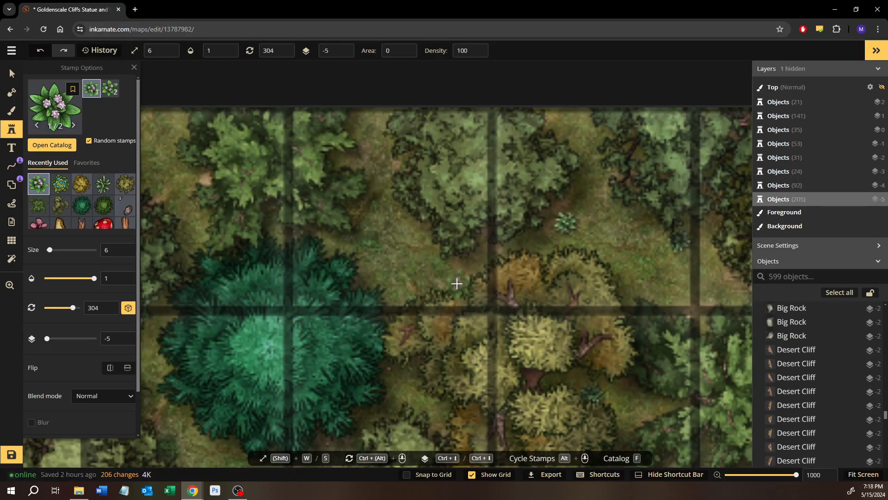
pyautogui.click(457, 283)
# Stamp a pink flower at the southern edge of the yellowish tree above the cliff, west of the round green and teal trees
pyautogui.moveTo(343, 293); pyautogui.dragTo(504, 291)
pyautogui.moveTo(298, 299); pyautogui.dragTo(546, 254)
pyautogui.moveTo(268, 262); pyautogui.dragTo(397, 263)
pyautogui.scroll(-5, 296, 272)
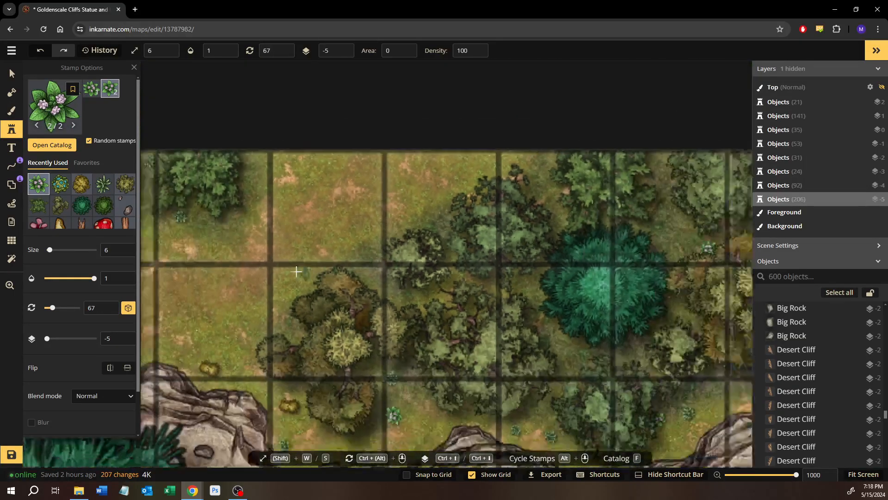
pyautogui.scroll(-1, 296, 272)
pyautogui.moveTo(296, 272); pyautogui.dragTo(592, 253)
pyautogui.moveTo(323, 266); pyautogui.dragTo(546, 244)
pyautogui.moveTo(287, 257); pyautogui.dragTo(418, 255)
pyautogui.moveTo(259, 254); pyautogui.dragTo(558, 255)
pyautogui.moveTo(285, 255); pyautogui.dragTo(546, 259)
pyautogui.moveTo(314, 257); pyautogui.dragTo(504, 296)
pyautogui.moveTo(344, 230); pyautogui.dragTo(532, 251)
pyautogui.moveTo(305, 247); pyautogui.dragTo(470, 259)
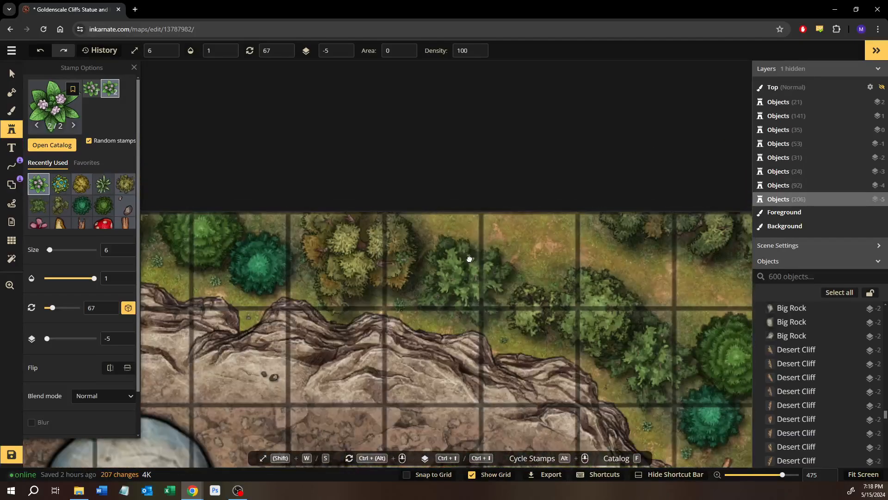
pyautogui.scroll(5, 318, 272)
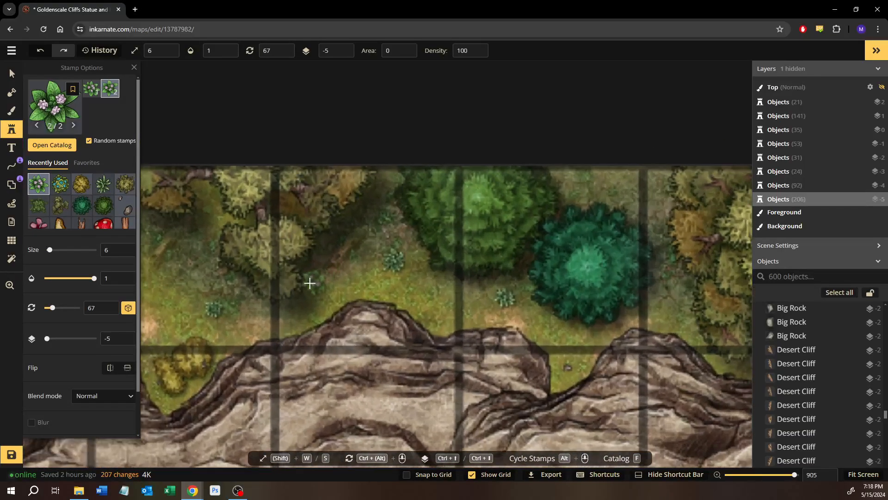
pyautogui.click(306, 286)
# Set the layer of the yellowish Thick Old Tree next to the new pink flower to -4
pyautogui.click(11, 73)
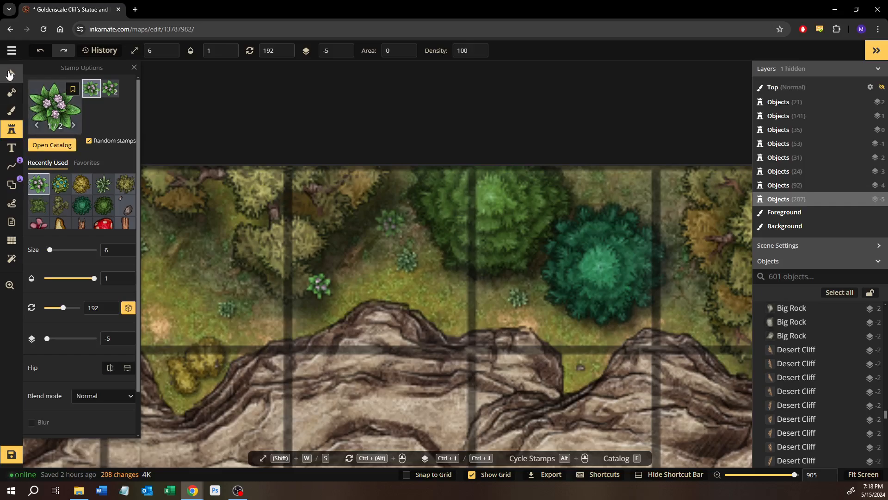
pyautogui.click(285, 187)
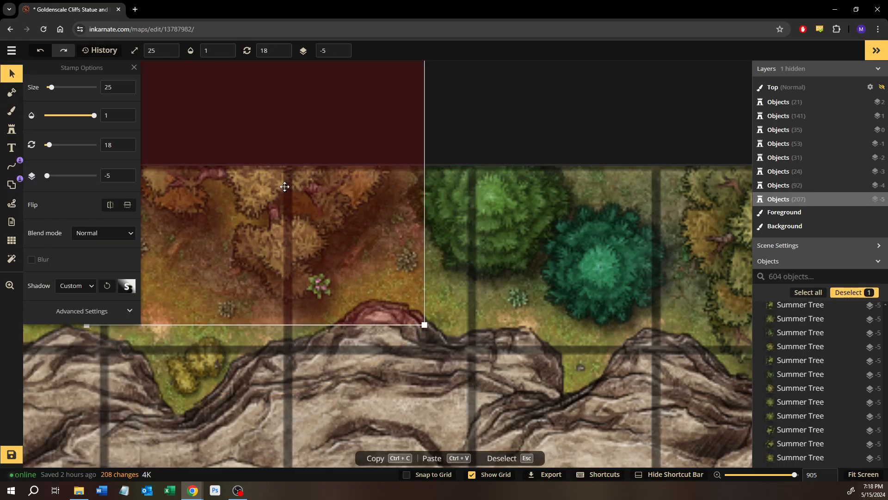
pyautogui.scroll(1, 285, 187)
pyautogui.moveTo(202, 280); pyautogui.dragTo(508, 252)
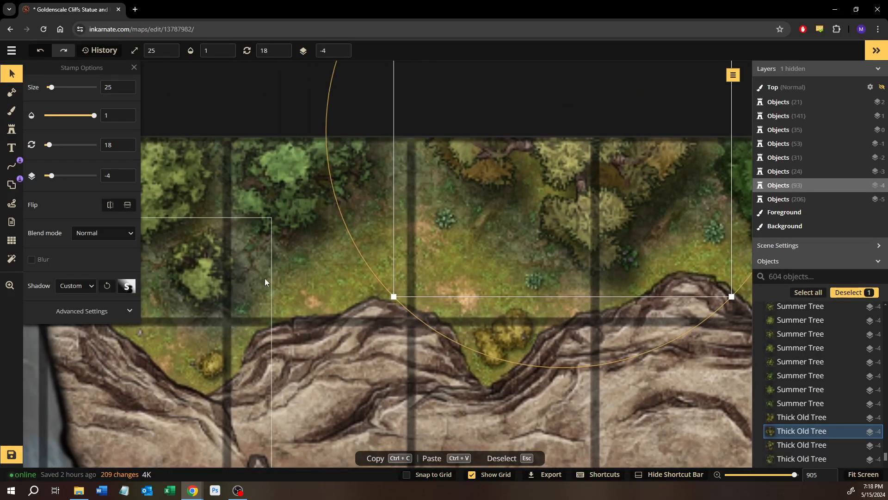
# Reuse the existing pink flower beside the yellowish tree as the stamp and place a copy on the grass between statue and yellow-green tree
pyautogui.click(293, 276)
pyautogui.moveTo(293, 275); pyautogui.dragTo(561, 267)
pyautogui.moveTo(319, 243); pyautogui.dragTo(110, 251)
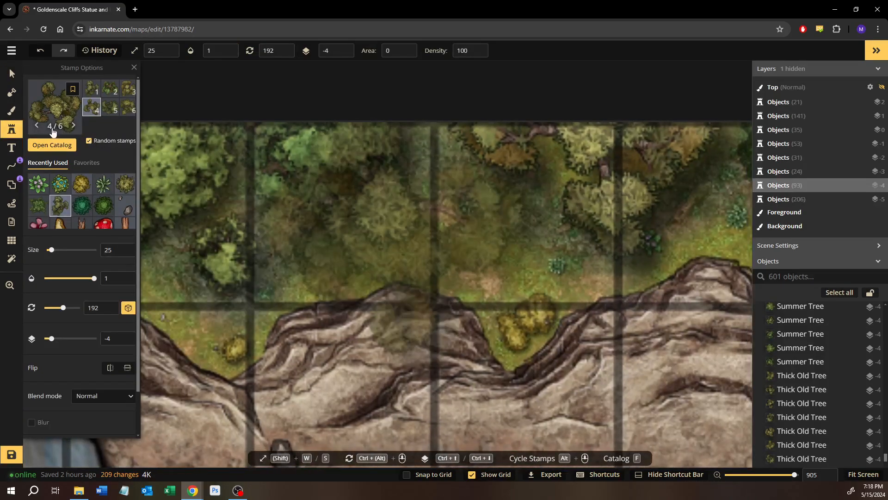
pyautogui.click(13, 73)
pyautogui.click(660, 240)
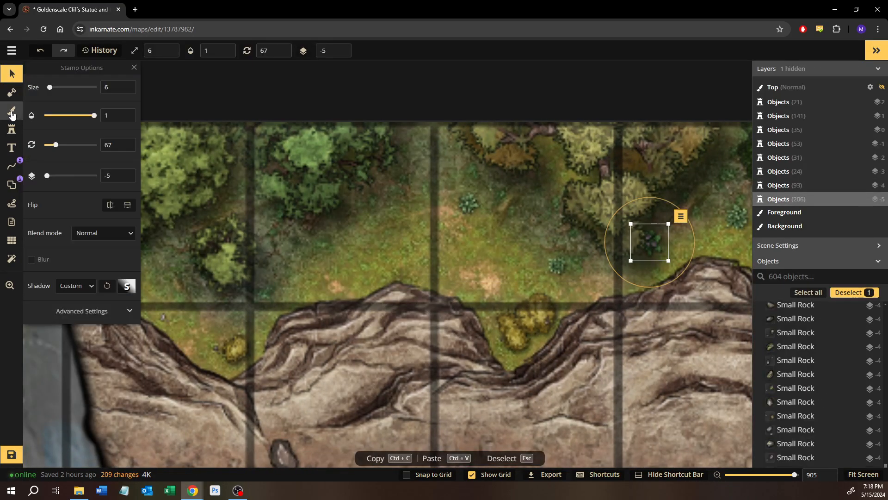
pyautogui.click(12, 130)
pyautogui.moveTo(172, 220); pyautogui.dragTo(403, 224)
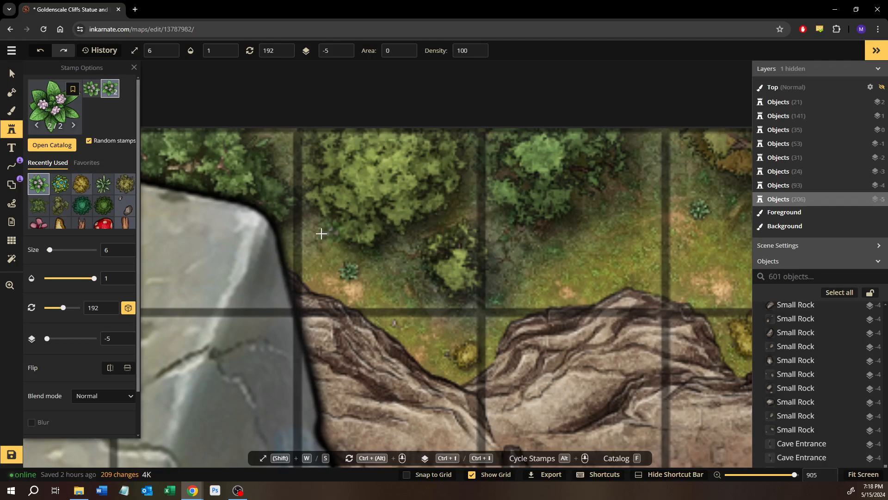
pyautogui.click(298, 225)
# Stamp pink flowers beside the small plants near the northern edge and below the yellow-green tree in the map's northwest corner
pyautogui.moveTo(336, 227); pyautogui.dragTo(664, 249)
pyautogui.moveTo(313, 244); pyautogui.dragTo(459, 252)
pyautogui.moveTo(300, 263); pyautogui.dragTo(478, 270)
pyautogui.moveTo(379, 253); pyautogui.dragTo(449, 272)
pyautogui.moveTo(353, 294); pyautogui.dragTo(559, 283)
pyautogui.moveTo(329, 286); pyautogui.dragTo(449, 278)
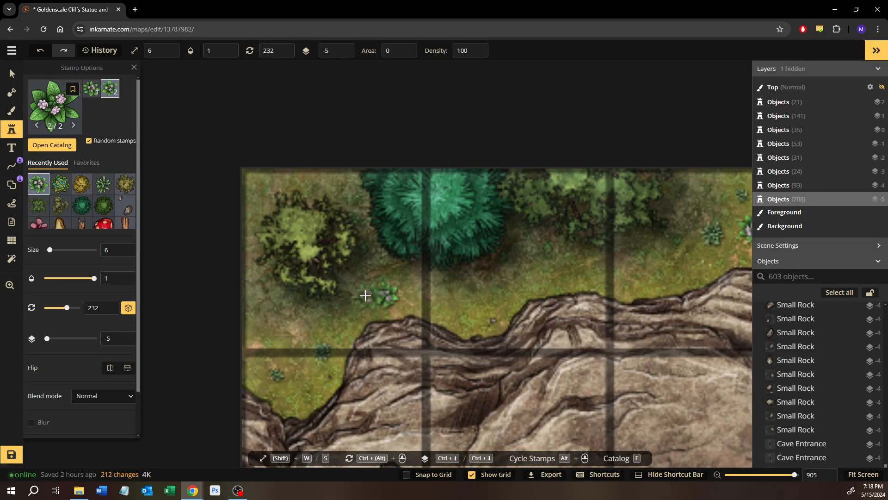
pyautogui.click(365, 295)
# Switch the stamp to the Forest pack's yellow flower and place one northeast of the pink flower near the map's northern edge
pyautogui.moveTo(366, 296); pyautogui.dragTo(269, 308)
pyautogui.press('f')
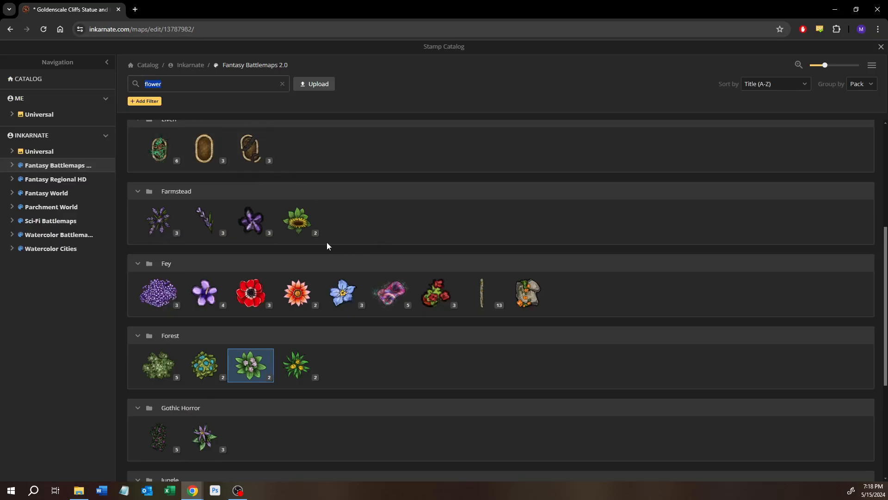
pyautogui.click(297, 365)
pyautogui.moveTo(532, 219); pyautogui.dragTo(456, 234)
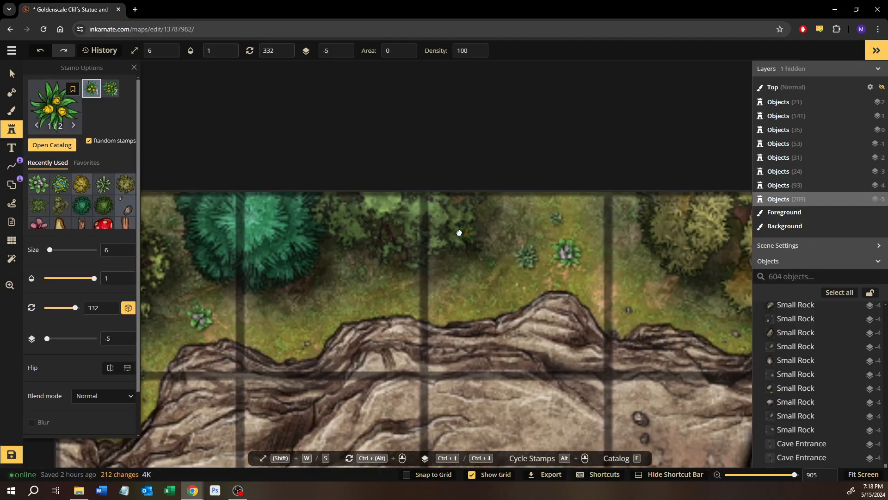
pyautogui.click(582, 227)
# Stamp a yellow flower on the grass just above the pair of yellow bushes in the cliff notch east of the statue
pyautogui.moveTo(582, 228); pyautogui.dragTo(451, 240)
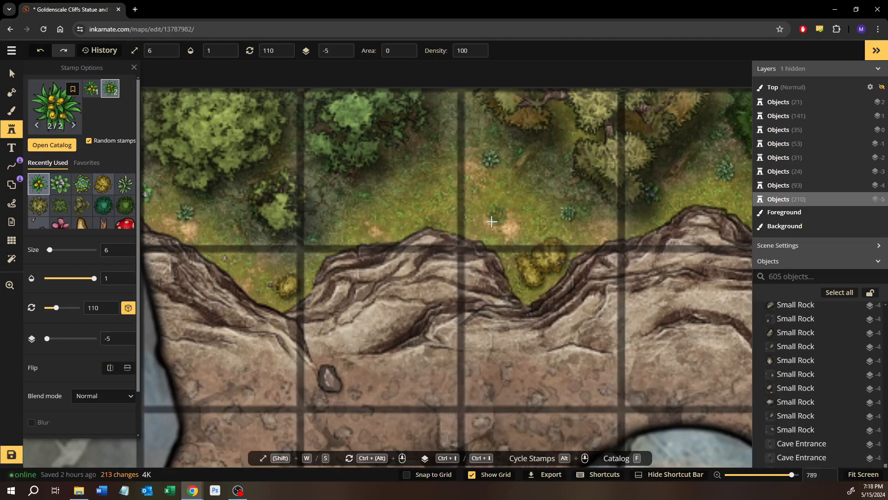
pyautogui.click(535, 226)
pyautogui.moveTo(546, 224); pyautogui.dragTo(288, 270)
# Stamp yellow flowers on the grass between the cliff edge and the cut logs, and among the trees east of the logs
pyautogui.scroll(1, 288, 270)
pyautogui.moveTo(463, 272); pyautogui.dragTo(271, 229)
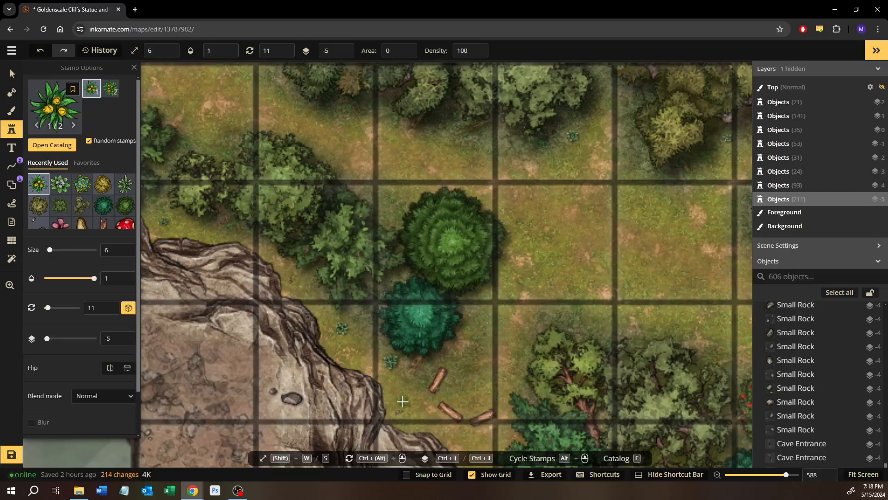
pyautogui.moveTo(607, 400); pyautogui.dragTo(399, 246)
pyautogui.scroll(-2, 478, 317)
pyautogui.moveTo(617, 297); pyautogui.dragTo(525, 283)
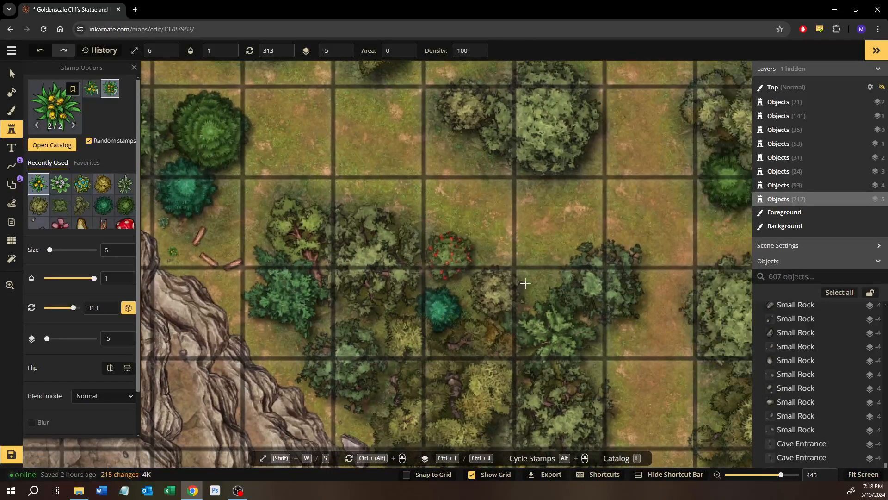
pyautogui.moveTo(645, 292); pyautogui.dragTo(258, 208)
pyautogui.moveTo(523, 237); pyautogui.dragTo(415, 200)
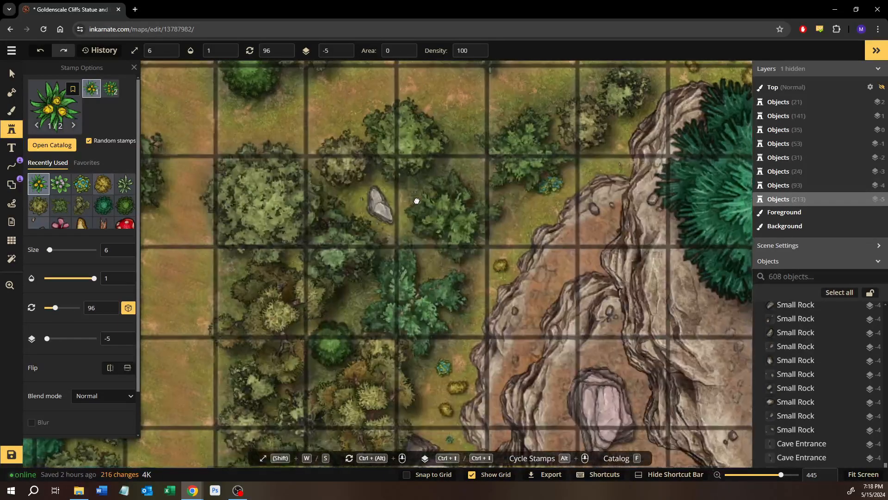
# Stamp a yellow flower in the grassy cliff notch just northeast of the large teal pine, above the flower garden
pyautogui.scroll(-2, 434, 240)
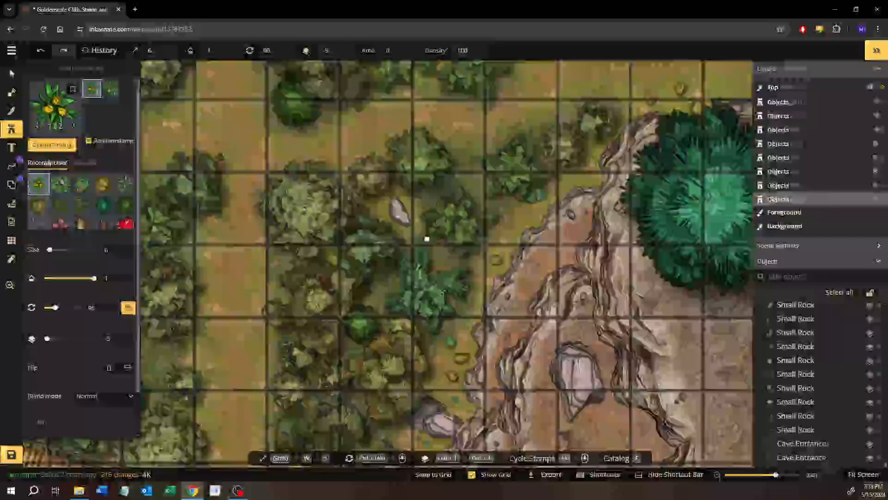
pyautogui.moveTo(426, 238); pyautogui.dragTo(329, 169)
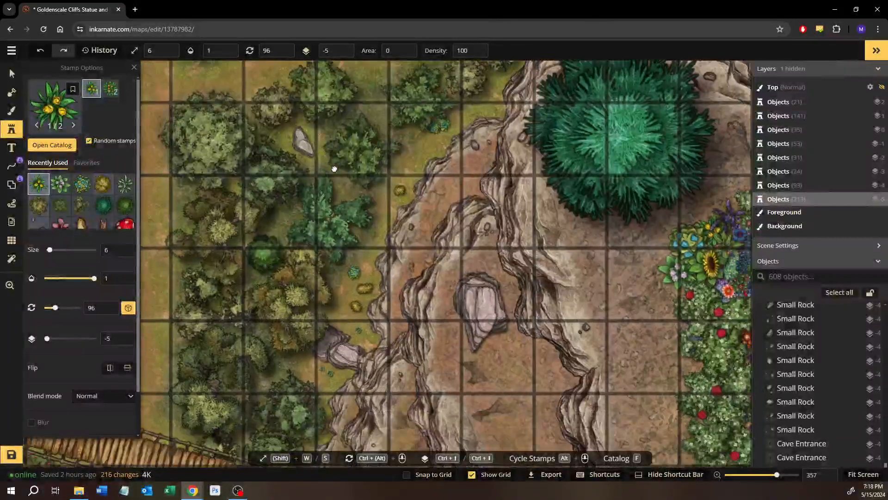
pyautogui.moveTo(465, 96); pyautogui.dragTo(448, 155)
pyautogui.moveTo(631, 94); pyautogui.dragTo(267, 218)
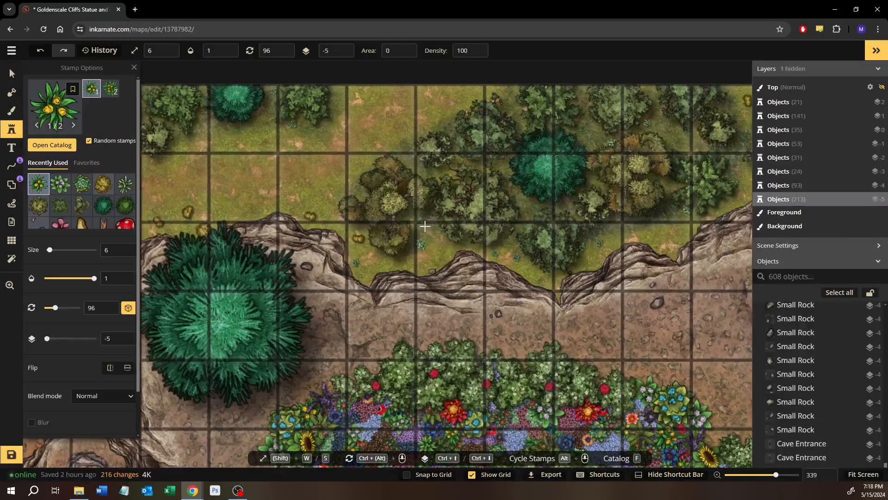
pyautogui.scroll(4, 430, 246)
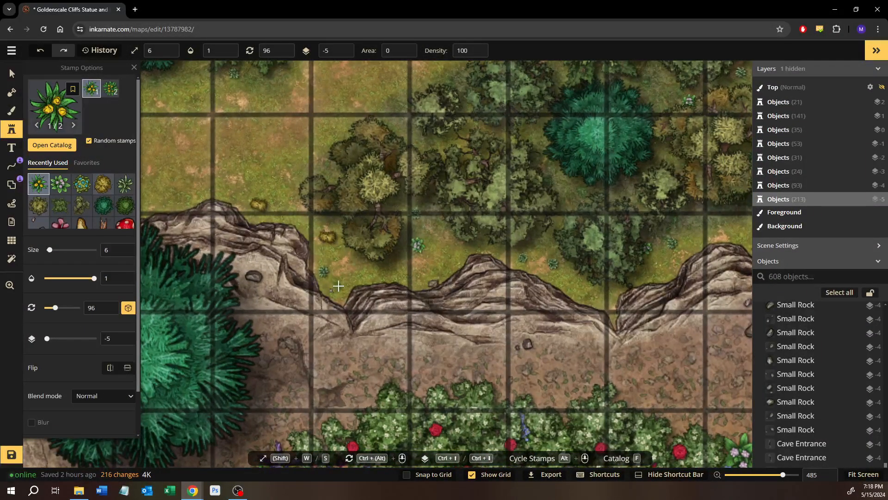
pyautogui.moveTo(532, 266); pyautogui.dragTo(257, 231)
# Stamp a yellow flower in the grassy cliff notch southeast of the yellowish trees, north of the flower garden
pyautogui.scroll(1, 287, 227)
pyautogui.moveTo(534, 202); pyautogui.dragTo(395, 232)
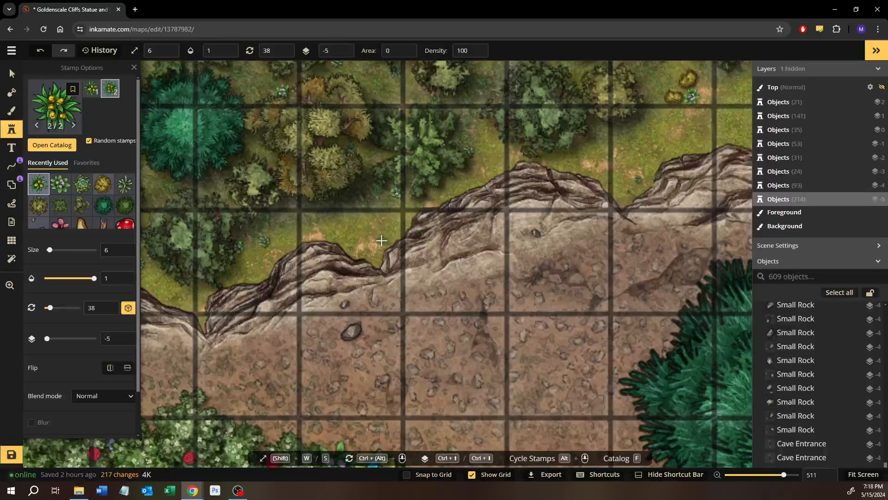
pyautogui.click(453, 215)
# Stamp three yellow flowers near the northeastern forest edge: one beside the small yellow bush between trees, two on the grass around the single round yellow bush
pyautogui.moveTo(454, 215); pyautogui.dragTo(403, 253)
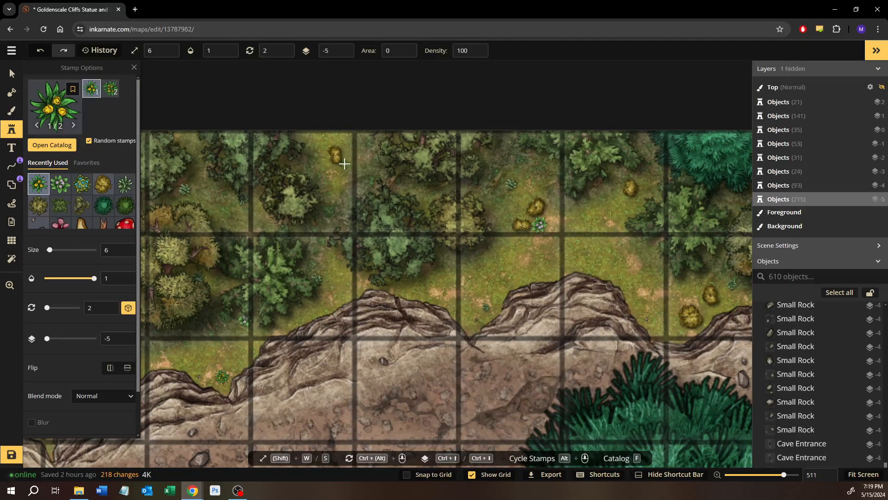
pyautogui.click(345, 163)
pyautogui.moveTo(344, 163); pyautogui.dragTo(504, 232)
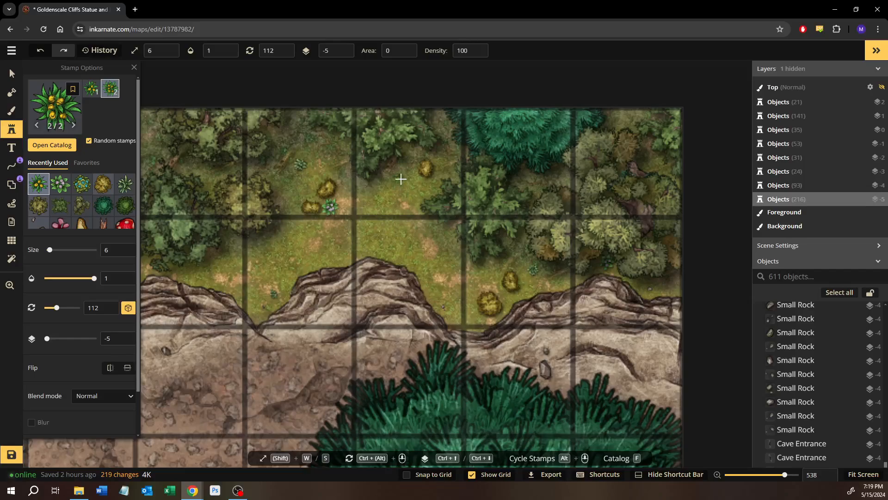
pyautogui.click(401, 179)
pyautogui.click(426, 218)
# Stamp a yellow flower between the cliff and the large green tree, just below the small slanted bridge south of the main bridge
pyautogui.scroll(-5, 508, 232)
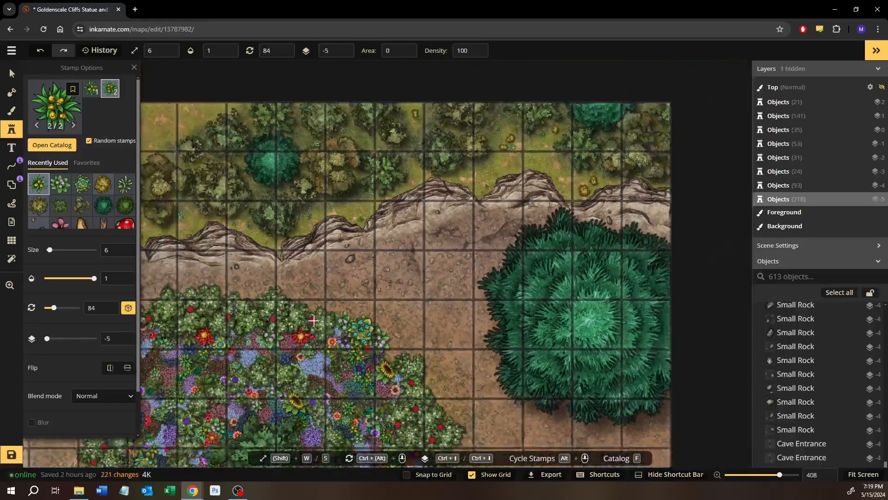
pyautogui.scroll(-2, 314, 320)
pyautogui.moveTo(314, 320); pyautogui.dragTo(648, 181)
pyautogui.moveTo(380, 303); pyautogui.dragTo(559, 179)
pyautogui.moveTo(370, 317); pyautogui.dragTo(442, 136)
pyautogui.scroll(3, 395, 299)
pyautogui.moveTo(300, 375); pyautogui.dragTo(314, 269)
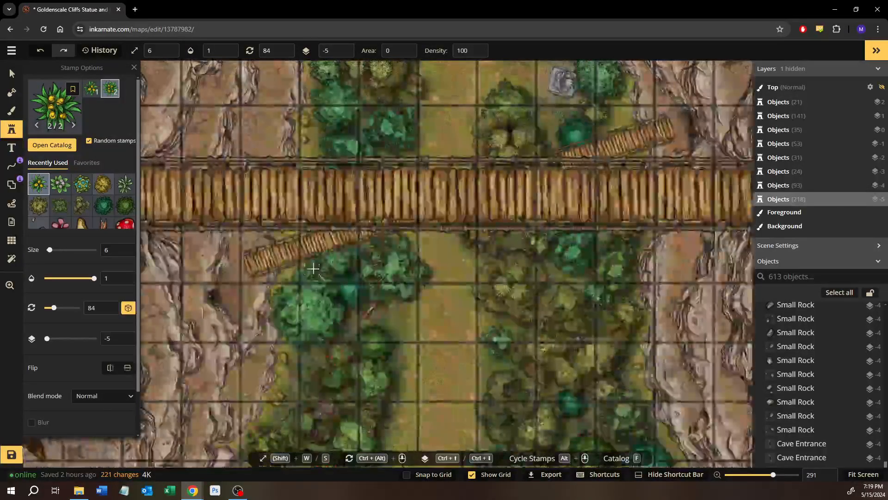
pyautogui.scroll(5, 314, 268)
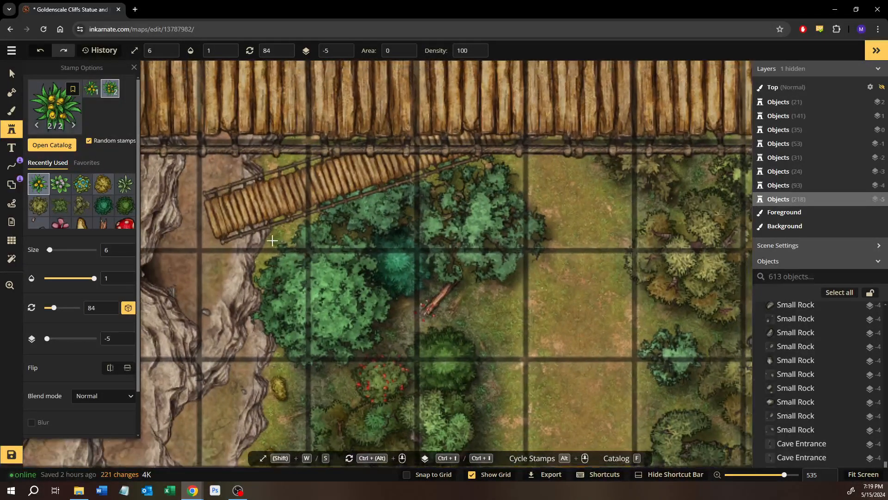
pyautogui.click(291, 251)
# Stamp a yellow flower between the small teal tree and the yellowish trees in the forest south of the main bridge
pyautogui.scroll(1, 682, 347)
pyautogui.moveTo(683, 347); pyautogui.dragTo(424, 280)
pyautogui.click(461, 329)
# Stamp a yellow flower southeast of the two yellow bushes beside the cliff at the map's southern edge
pyautogui.moveTo(460, 306); pyautogui.dragTo(409, 149)
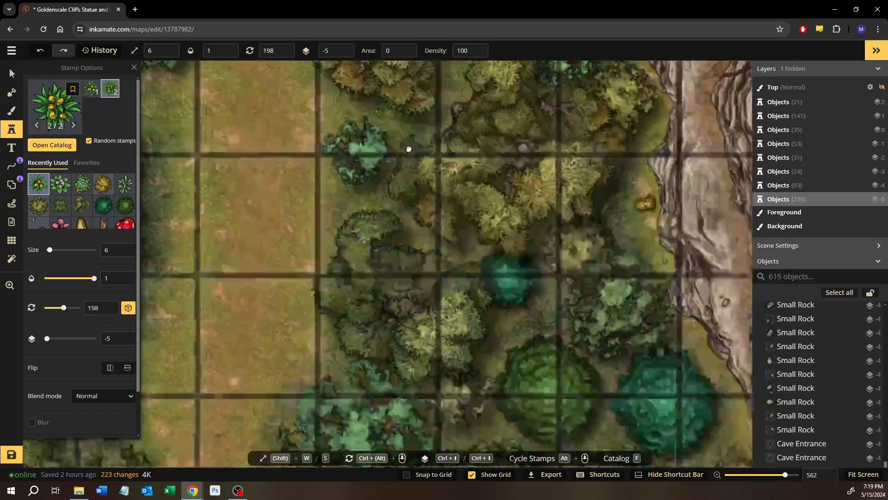
pyautogui.moveTo(423, 306); pyautogui.dragTo(383, 162)
pyautogui.scroll(-1, 458, 346)
pyautogui.moveTo(519, 335); pyautogui.dragTo(425, 336)
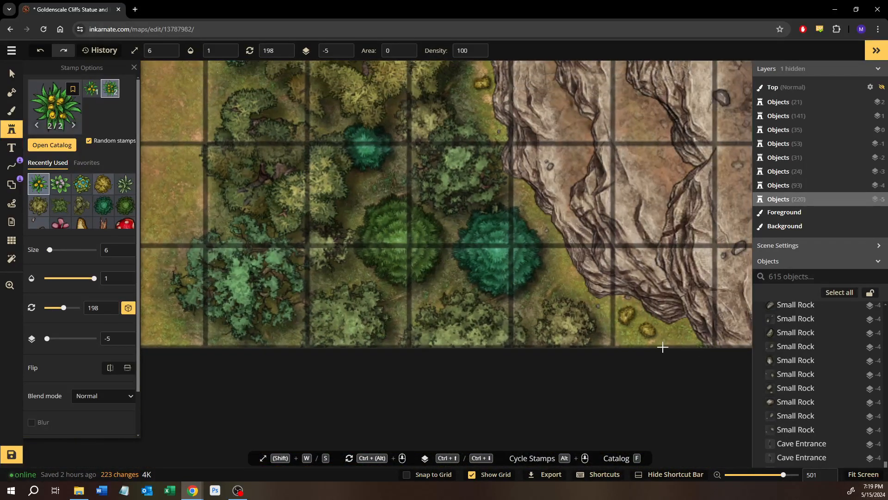
pyautogui.click(559, 284)
# Select the yellow flower at the map's southern edge and nudge it slightly upward
pyautogui.moveTo(577, 287); pyautogui.dragTo(527, 288)
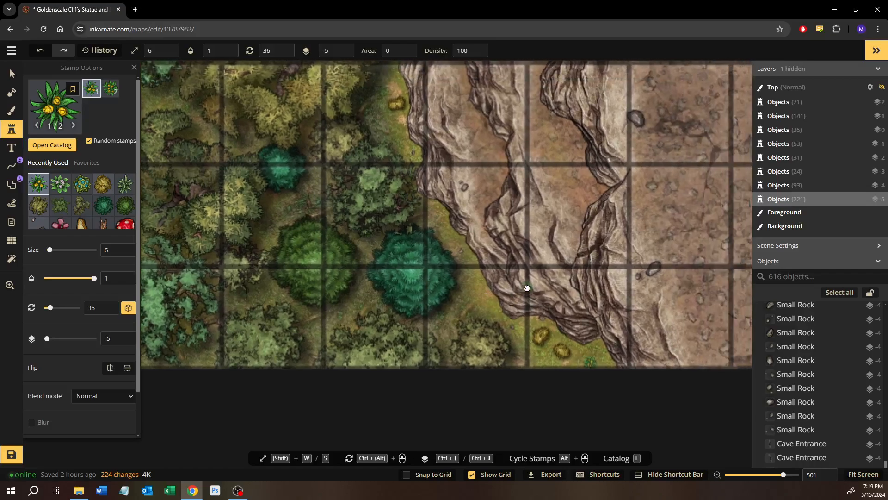
pyautogui.click(12, 73)
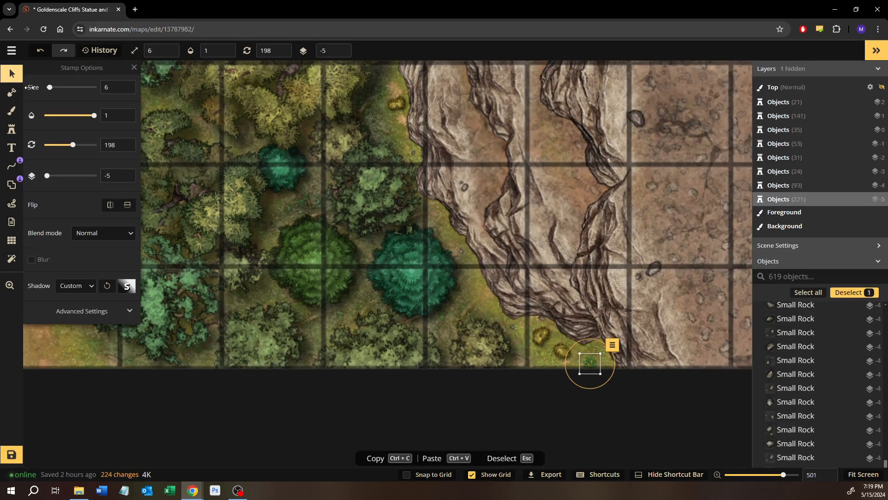
pyautogui.press('Up')
pyautogui.press('Up')
pyautogui.press('Up')
pyautogui.press('Up')
pyautogui.press('Up')
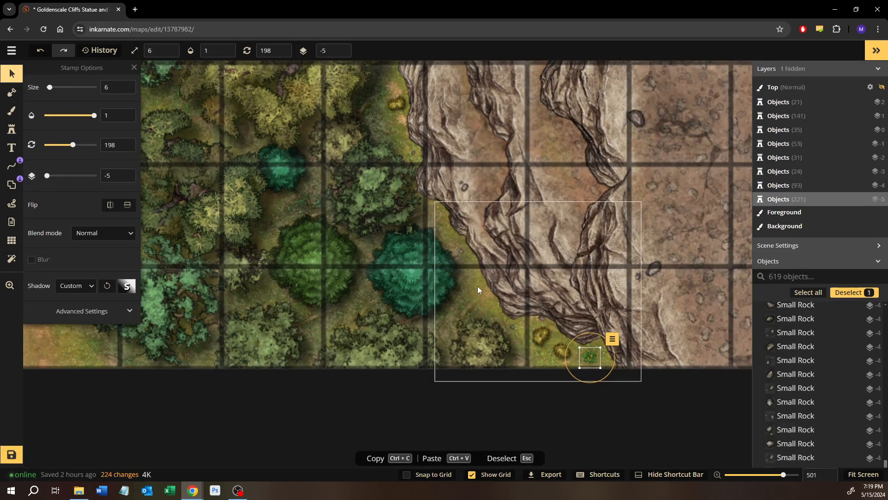
# Reuse the pink flower next to the two yellow bushes near the map's northern edge as the current stamp
pyautogui.moveTo(497, 224); pyautogui.dragTo(460, 235)
pyautogui.moveTo(379, 148); pyautogui.dragTo(323, 427)
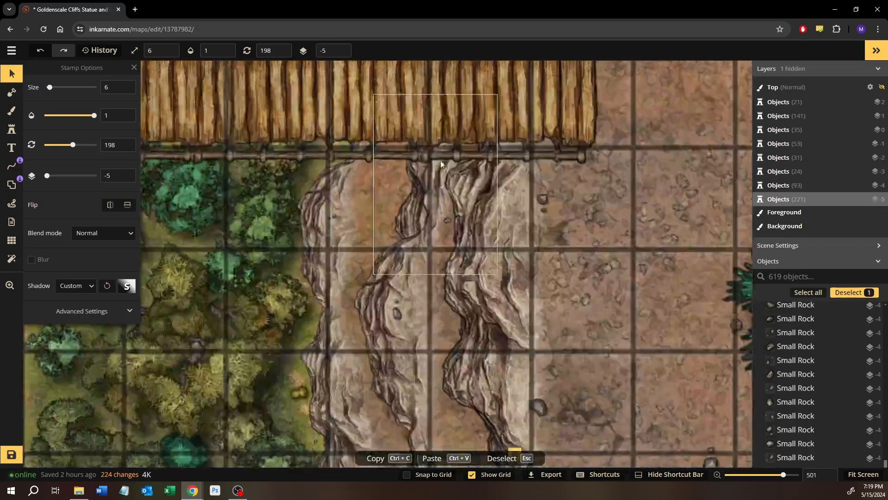
pyautogui.moveTo(488, 71); pyautogui.dragTo(442, 463)
pyautogui.scroll(-5, 514, 201)
pyautogui.moveTo(515, 97); pyautogui.dragTo(392, 416)
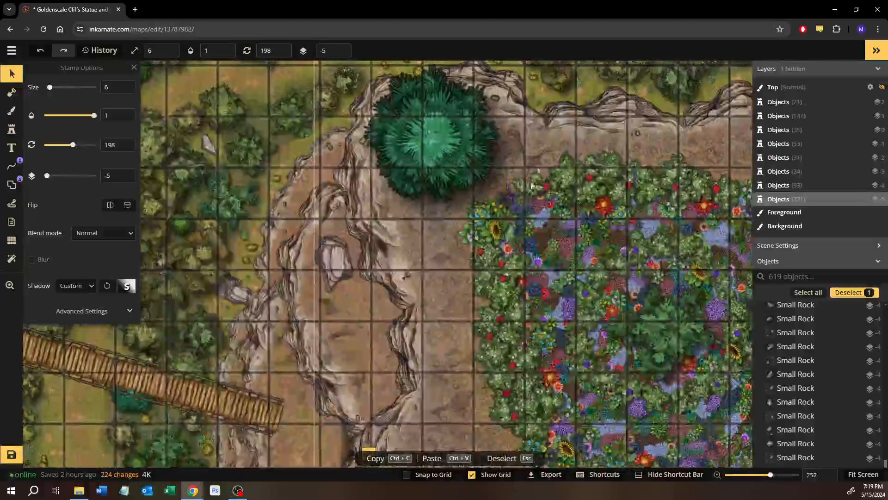
pyautogui.moveTo(498, 83); pyautogui.dragTo(419, 238)
pyautogui.moveTo(654, 241); pyautogui.dragTo(448, 252)
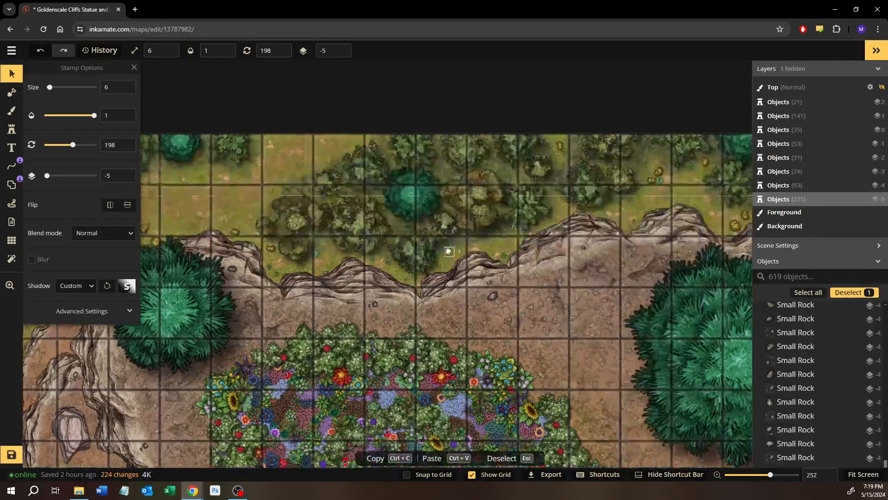
pyautogui.click(646, 180)
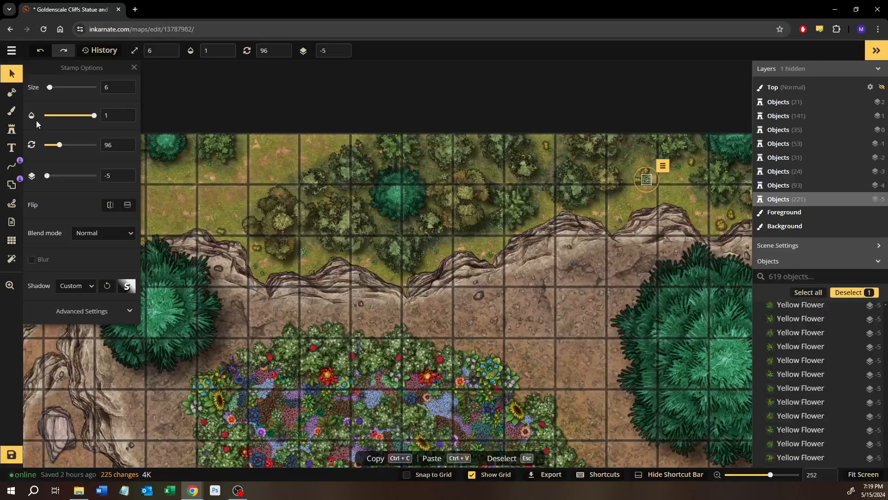
pyautogui.click(12, 129)
# Stamp a pink flower in the gap between the trees west of the pale rock at the cliff edge, north of the slanted bridge
pyautogui.moveTo(284, 259); pyautogui.dragTo(501, 94)
pyautogui.moveTo(276, 276); pyautogui.dragTo(381, 238)
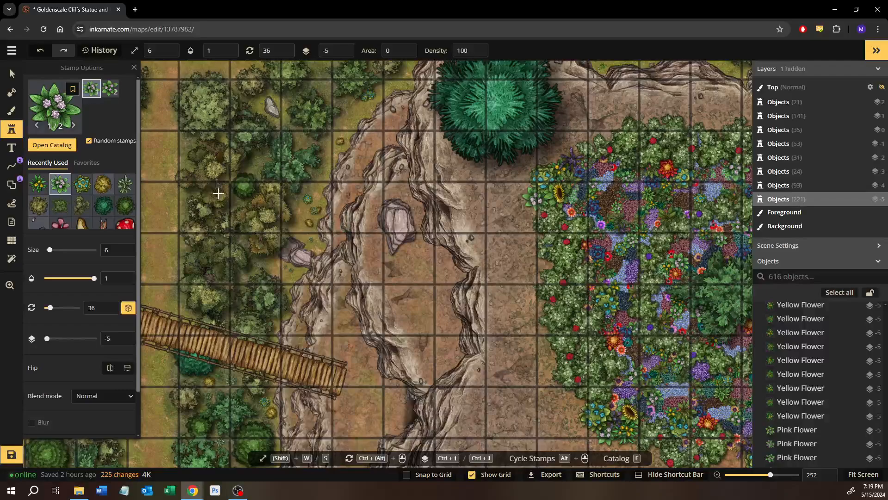
pyautogui.moveTo(256, 263); pyautogui.dragTo(391, 206)
pyautogui.scroll(5, 393, 206)
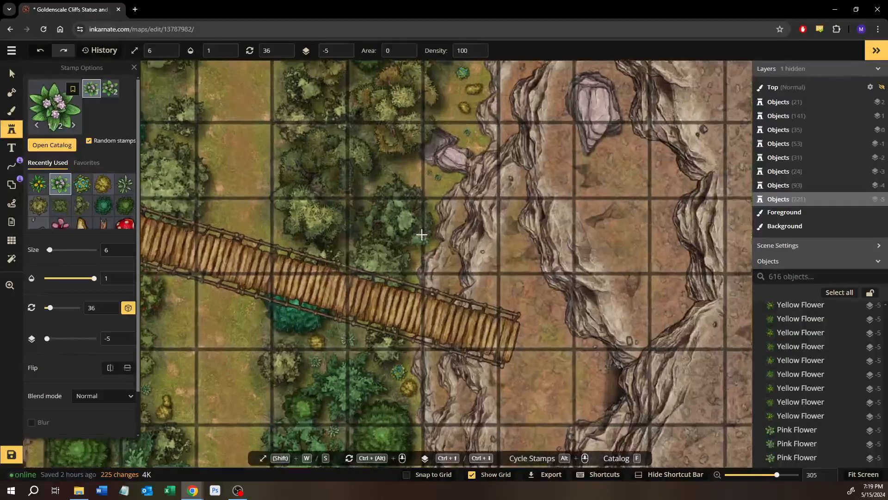
pyautogui.scroll(5, 399, 203)
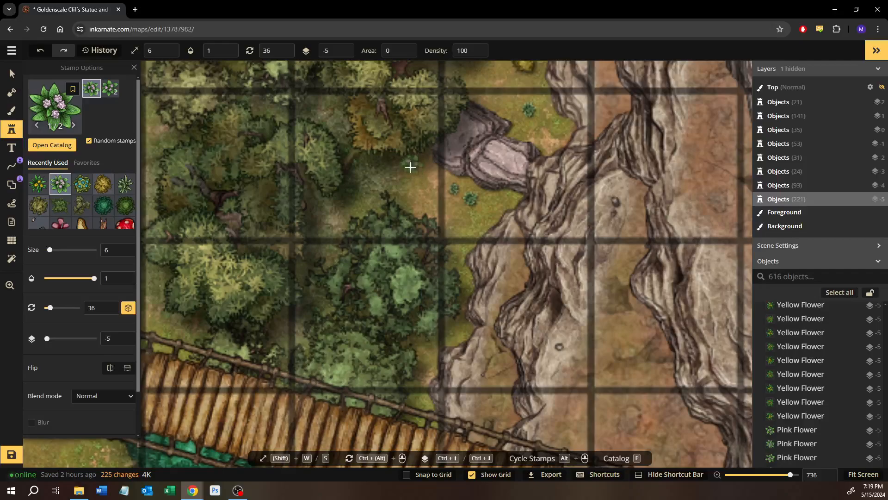
pyautogui.click(411, 167)
# Stamp a pink flower on the grass near the western cliff, above the two yellow bushes and west of the teal tree
pyautogui.moveTo(375, 287); pyautogui.dragTo(610, 78)
pyautogui.moveTo(335, 281); pyautogui.dragTo(568, 33)
pyautogui.moveTo(349, 259); pyautogui.dragTo(401, 236)
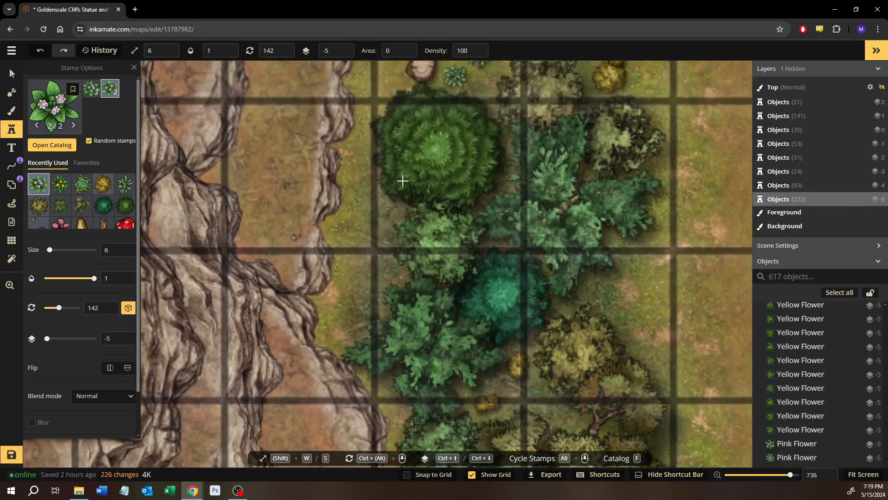
pyautogui.moveTo(402, 180); pyautogui.dragTo(370, 301)
pyautogui.scroll(-1, 428, 163)
pyautogui.moveTo(391, 167); pyautogui.dragTo(382, 233)
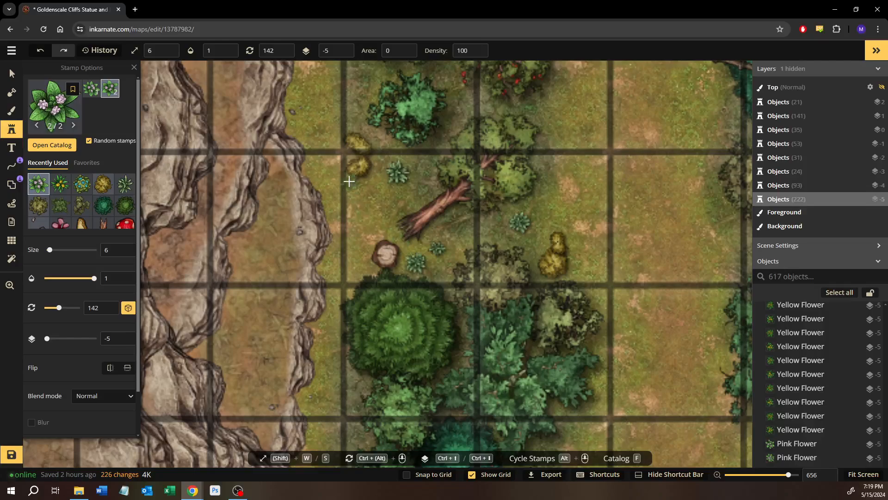
pyautogui.moveTo(349, 180); pyautogui.dragTo(347, 216)
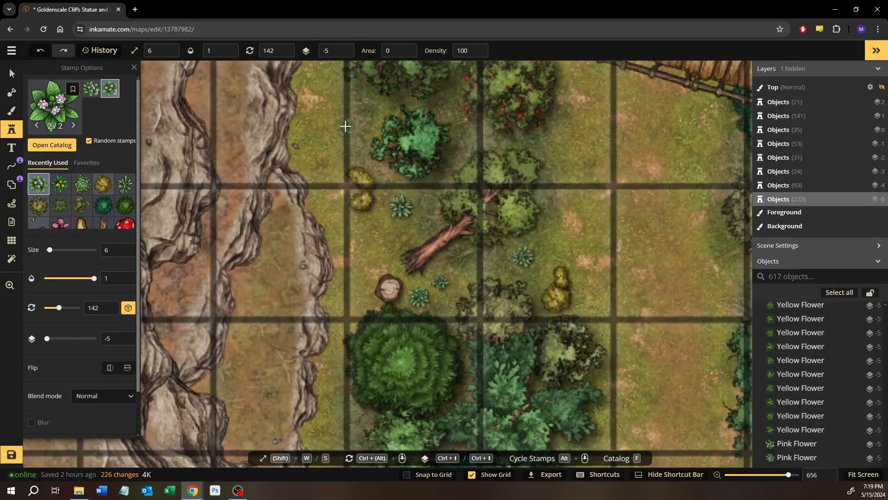
pyautogui.moveTo(345, 126); pyautogui.dragTo(351, 160)
pyautogui.click(348, 153)
pyautogui.moveTo(377, 306); pyautogui.dragTo(347, 145)
pyautogui.moveTo(338, 319); pyautogui.dragTo(359, 163)
pyautogui.scroll(1, 359, 163)
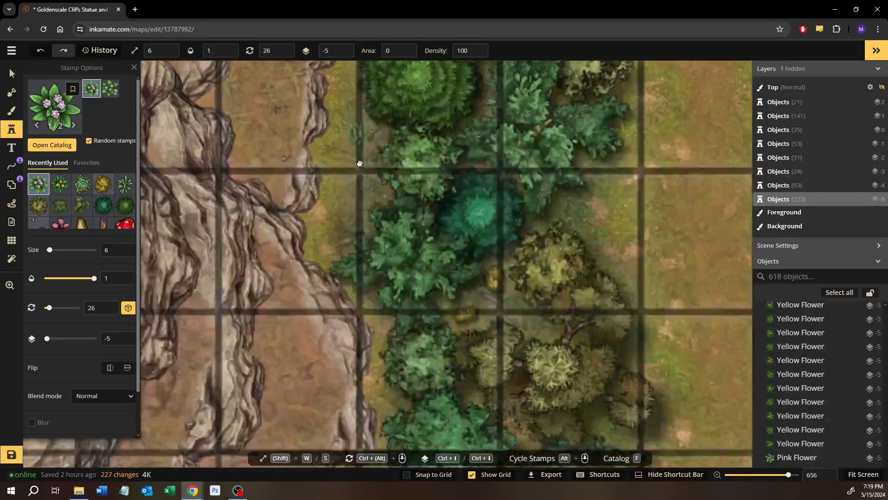
# Stamp a pink flower at the northern rope edge of the wide bridge, just south of the two yellow bushes by the western cliff
pyautogui.moveTo(359, 338); pyautogui.dragTo(360, 139)
pyautogui.scroll(1, 361, 138)
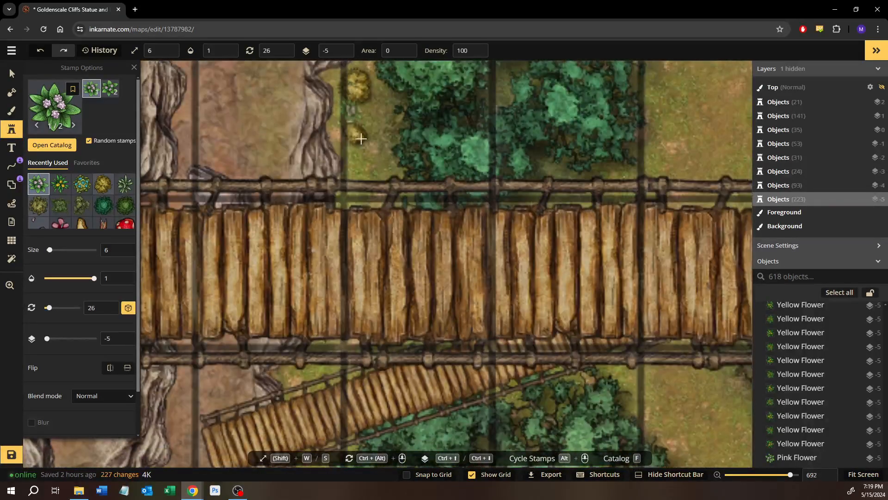
pyautogui.click(355, 210)
# Stamp a pink flower on the grass at the map's southern edge, beside the western cliff and south of the small yellow bush
pyautogui.moveTo(482, 279); pyautogui.dragTo(417, 117)
pyautogui.scroll(1, 417, 117)
pyautogui.moveTo(380, 344); pyautogui.dragTo(458, 190)
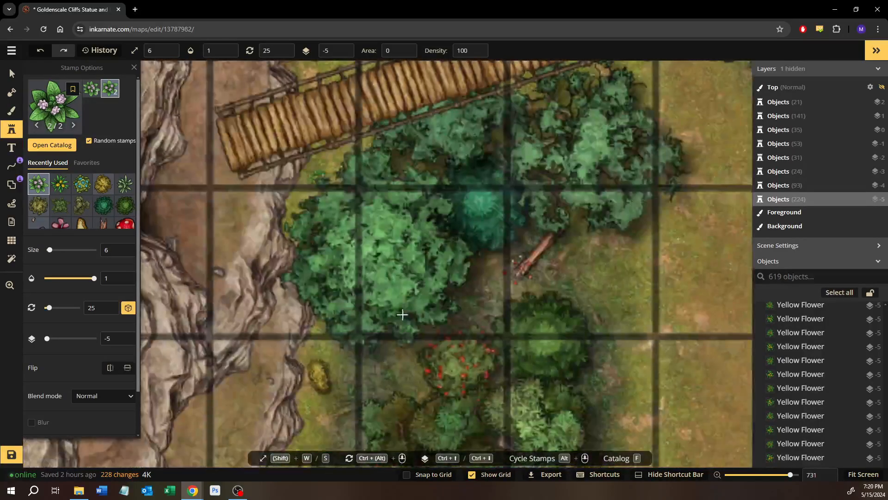
pyautogui.moveTo(403, 336); pyautogui.dragTo(352, 116)
pyautogui.moveTo(399, 306); pyautogui.dragTo(649, 112)
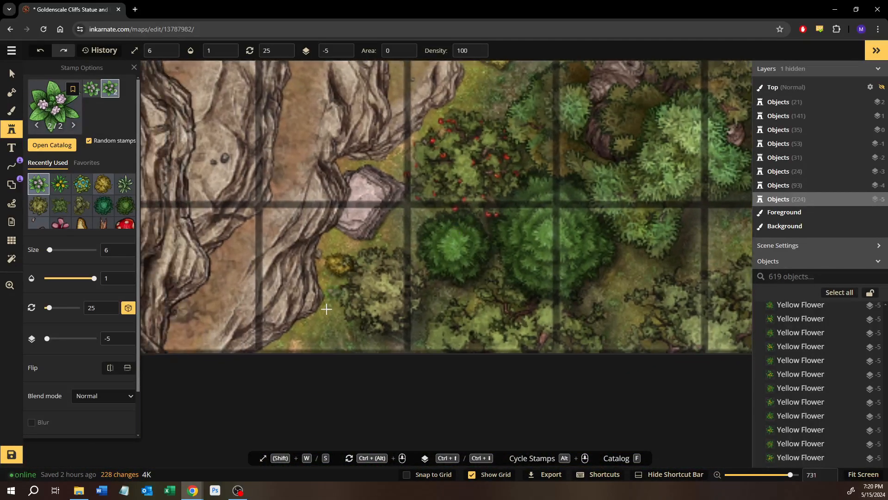
pyautogui.click(329, 323)
# Stamp a pink flower in the gap between the olive-green trees at the map's southern edge, south of the large round green tree
pyautogui.scroll(-2, 514, 250)
pyautogui.moveTo(555, 260); pyautogui.dragTo(356, 309)
pyautogui.scroll(3, 402, 313)
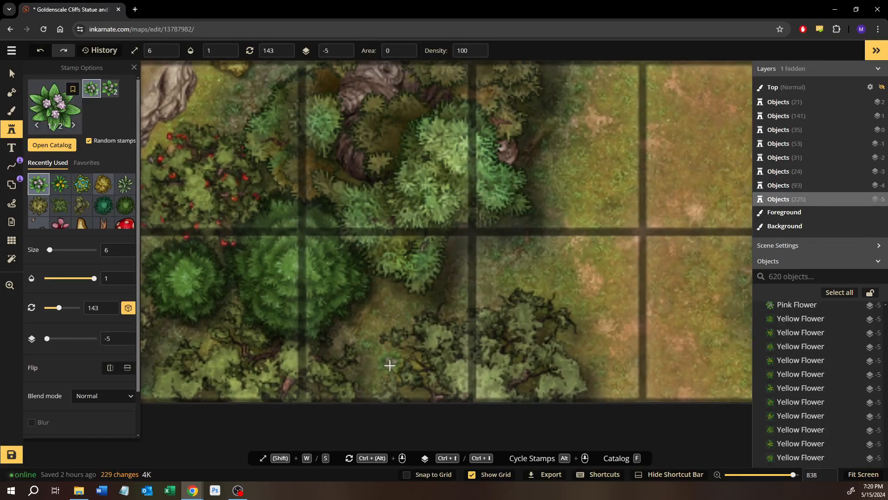
pyautogui.click(389, 365)
# Raise the summer tree just east of the southern-edge pink flower to layer -4 and deselect it
pyautogui.click(12, 74)
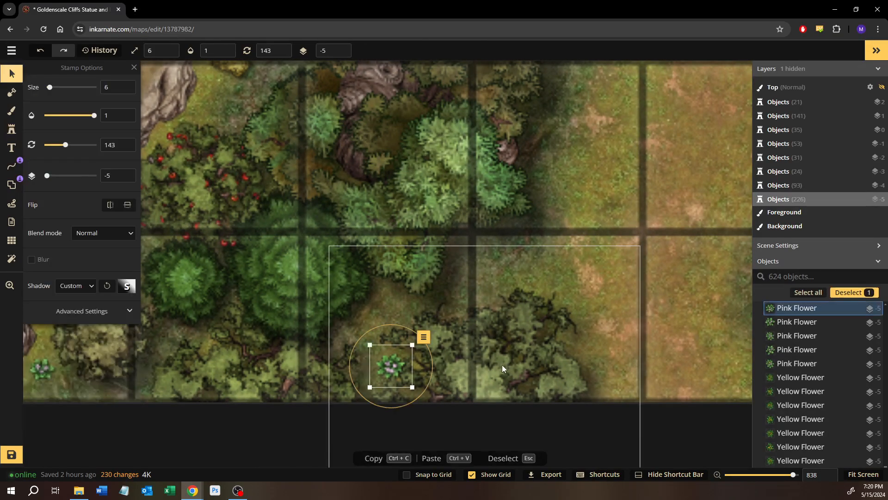
pyautogui.click(503, 366)
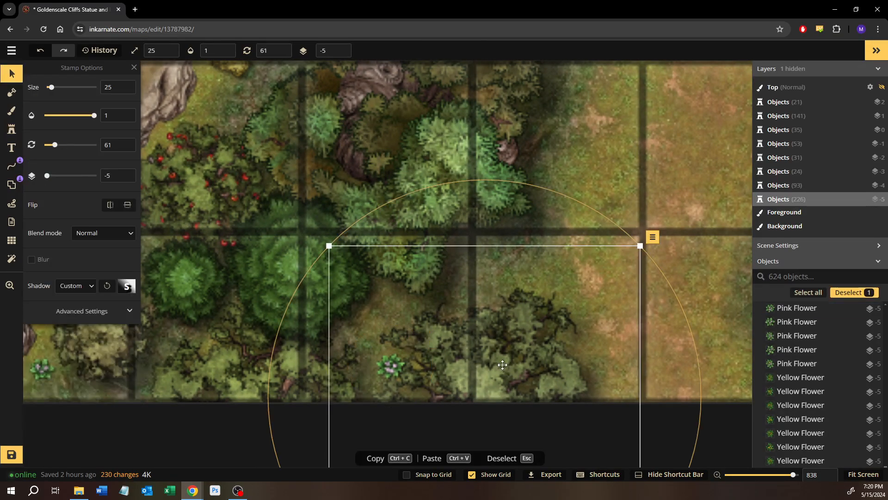
pyautogui.click(651, 146)
# Examine the forested ravine, cliffs, bridges, flower field and statue area across the map for remaining gaps or layering problems
pyautogui.scroll(-5, 643, 167)
pyautogui.moveTo(567, 194); pyautogui.dragTo(334, 292)
pyautogui.moveTo(442, 184); pyautogui.dragTo(348, 283)
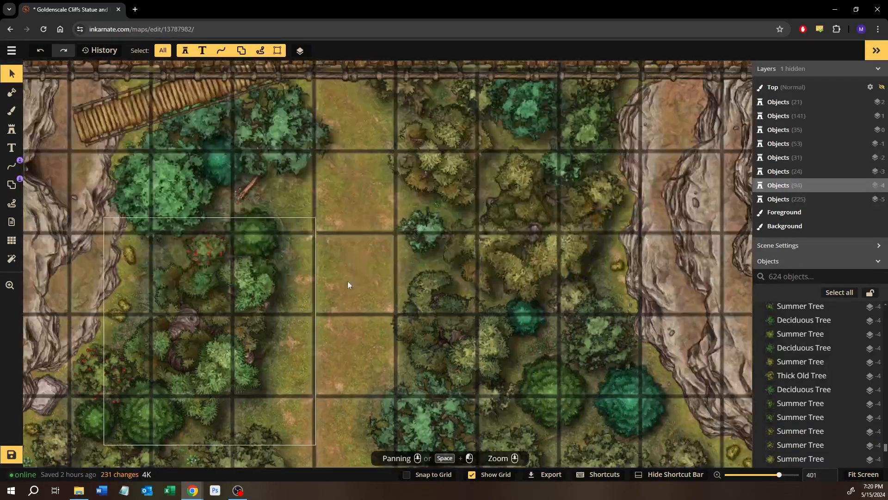
pyautogui.scroll(-7, 355, 276)
pyautogui.moveTo(591, 193); pyautogui.dragTo(320, 241)
pyautogui.moveTo(471, 216); pyautogui.dragTo(562, 273)
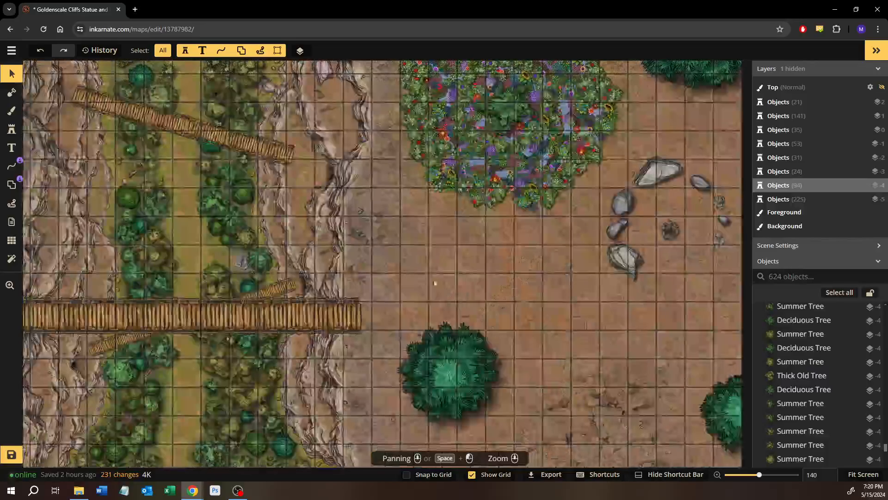
pyautogui.moveTo(241, 273); pyautogui.dragTo(650, 249)
pyautogui.moveTo(334, 227); pyautogui.dragTo(535, 340)
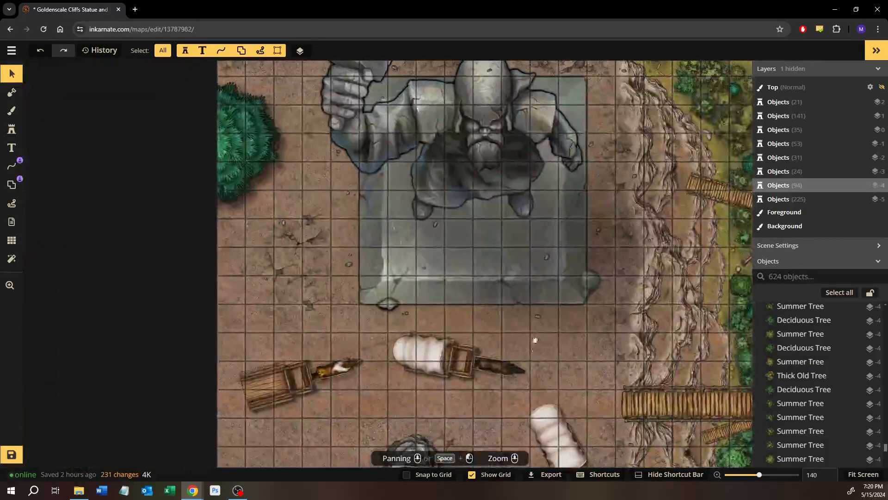
pyautogui.moveTo(599, 185); pyautogui.dragTo(428, 344)
pyautogui.scroll(1, 514, 250)
pyautogui.moveTo(519, 243); pyautogui.dragTo(361, 199)
pyautogui.moveTo(465, 245); pyautogui.dragTo(392, 223)
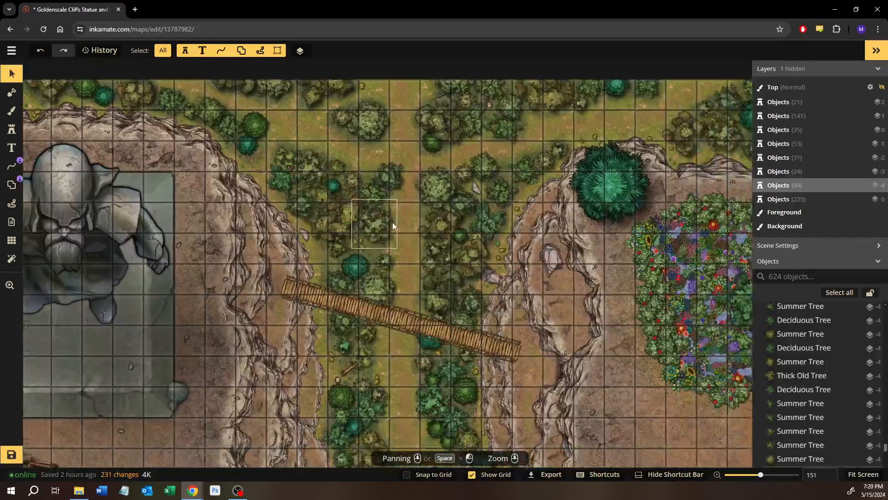
pyautogui.scroll(-3, 392, 222)
pyautogui.moveTo(413, 297); pyautogui.dragTo(384, 249)
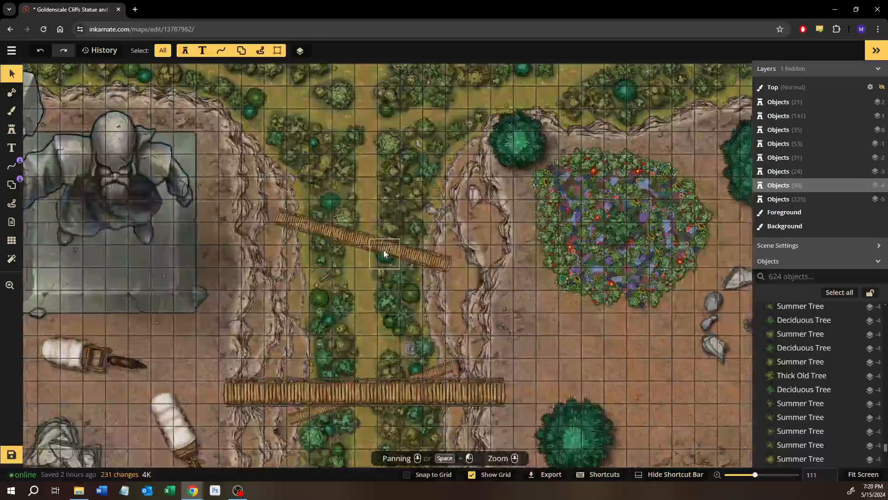
# Bring the whole map into view and save it
pyautogui.scroll(-3, 384, 251)
pyautogui.moveTo(519, 314)
pyautogui.mouseDown()
pyautogui.moveTo(502, 286)
pyautogui.moveTo(530, 302)
pyautogui.mouseUp()
pyautogui.scroll(-1, 502, 285)
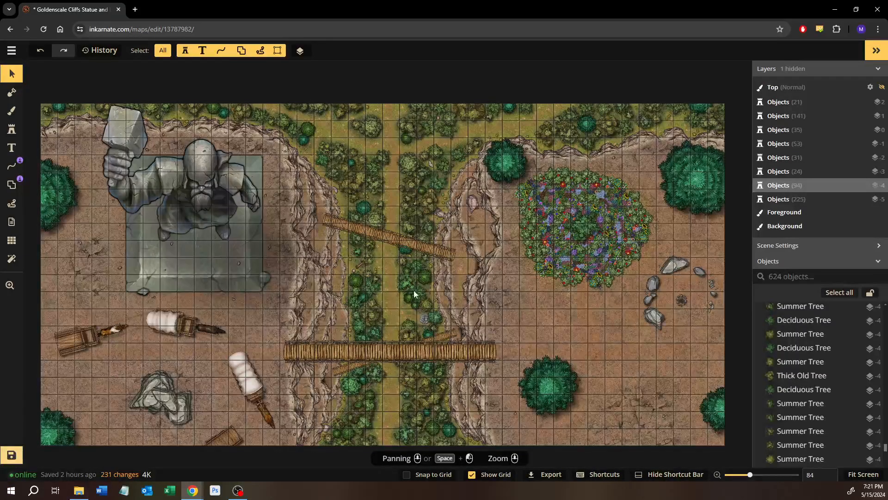
pyautogui.hotkey('ctrl', 's')
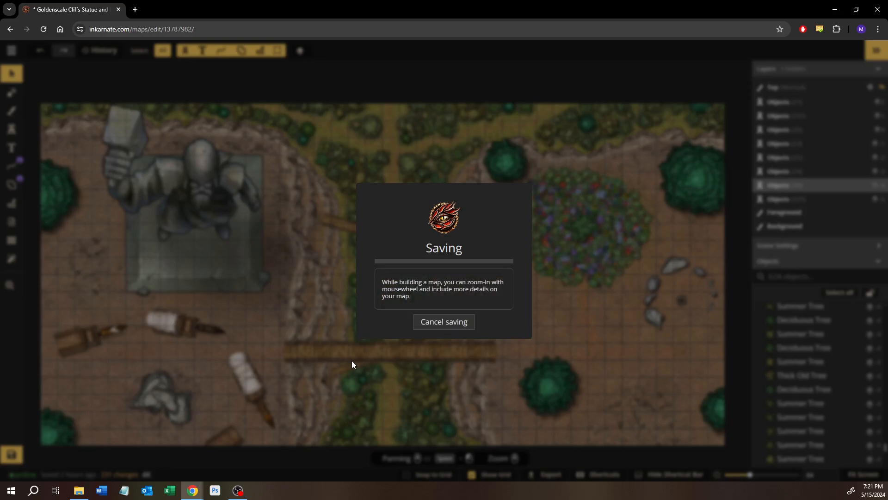
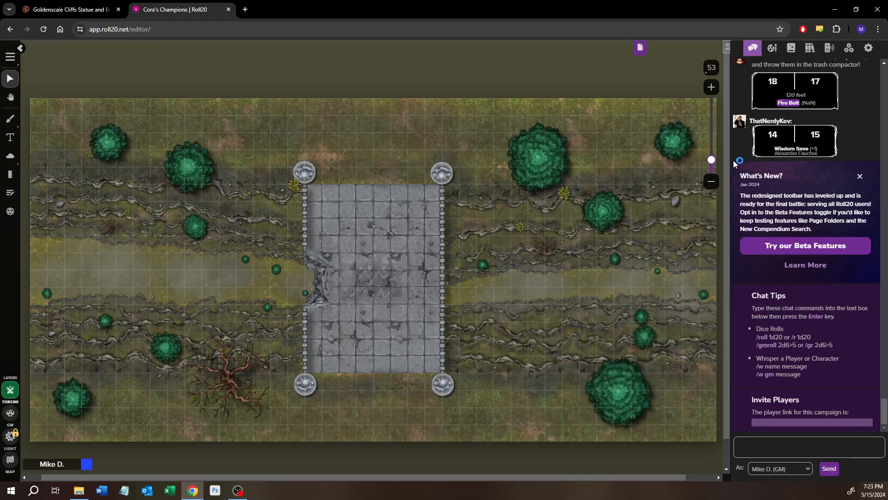
# Place the theodin complete.png token from the art library on the bridge battle map, just south of the bridge
pyautogui.click(772, 49)
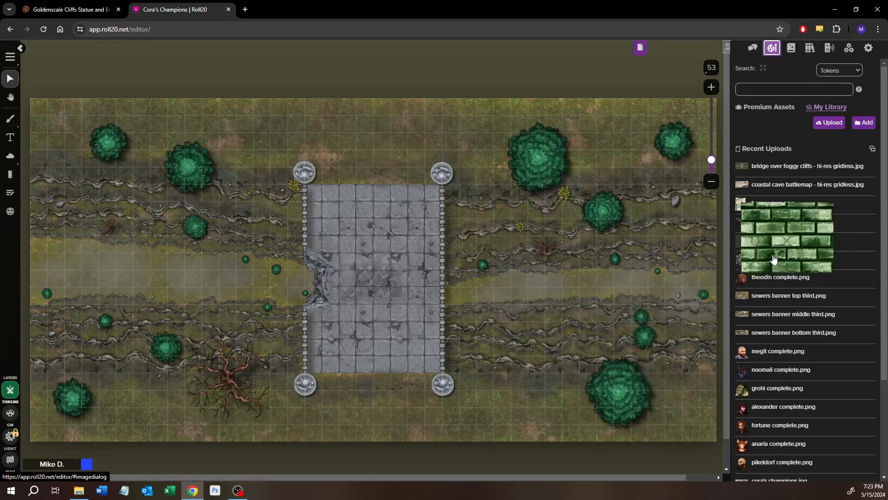
pyautogui.moveTo(743, 279); pyautogui.dragTo(362, 403)
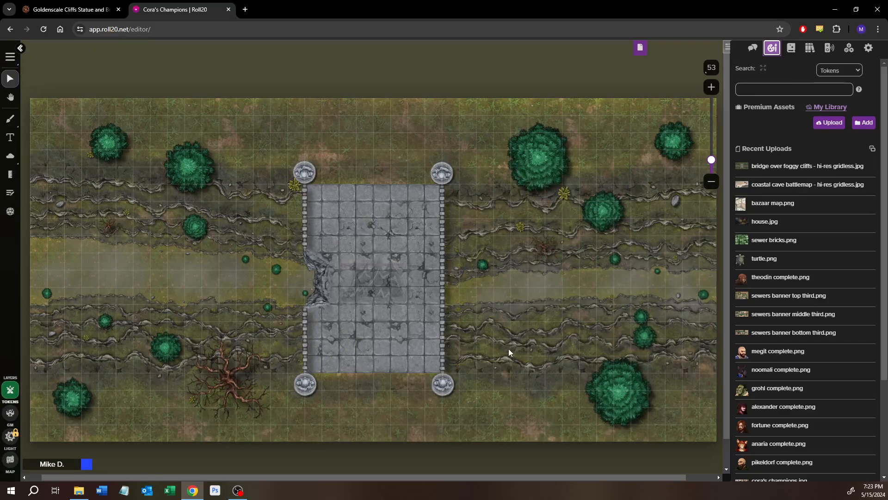
pyautogui.scroll(-2, 509, 348)
pyautogui.moveTo(755, 277); pyautogui.dragTo(416, 343)
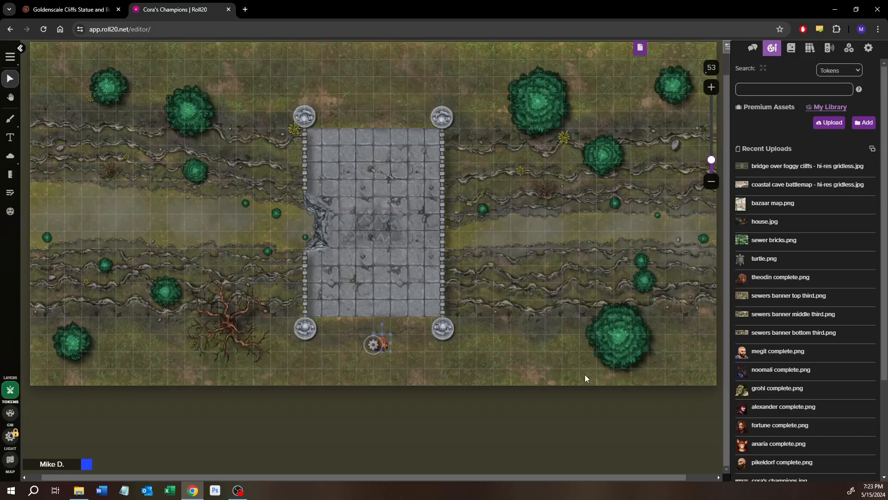
# Move the token north across the bridge to the bridge's northern end
pyautogui.press('Up')
pyautogui.press('Up')
pyautogui.press('Up')
pyautogui.press('Up')
pyautogui.press('Up')
pyautogui.press('Up')
pyautogui.press('Up')
pyautogui.press('Up')
pyautogui.press('Up')
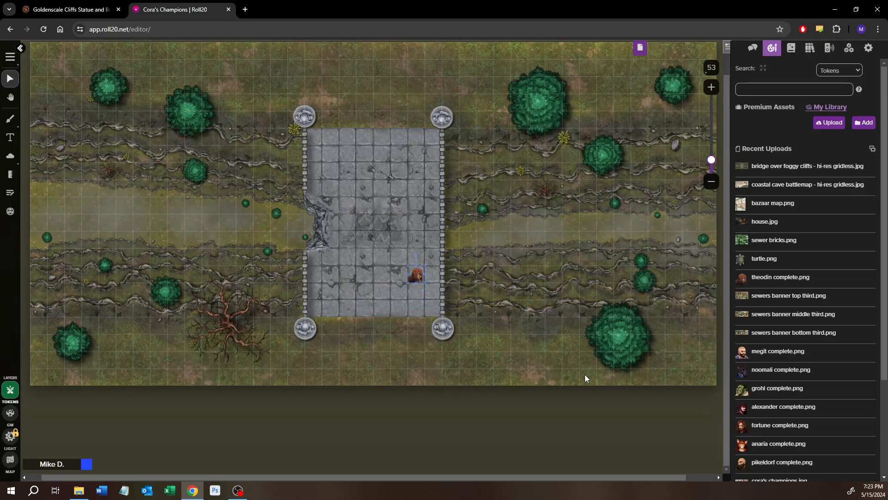
pyautogui.press('Up')
pyautogui.press('Left')
pyautogui.press('Up')
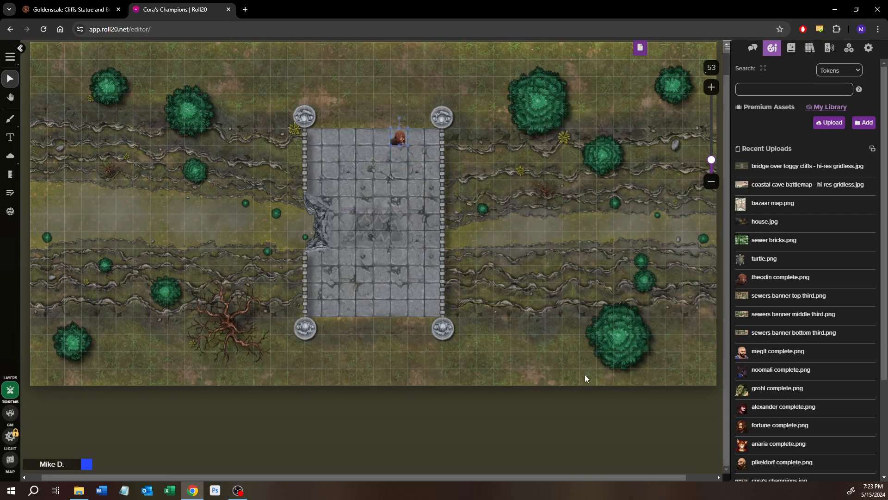
# Switch to the Coastal Cave page and examine the beach, wrecked boats and cave entrance
pyautogui.click(637, 52)
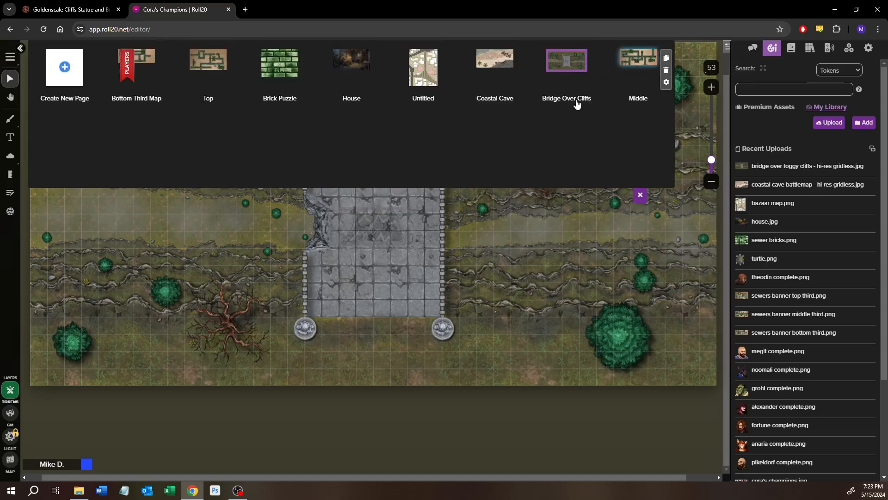
pyautogui.click(498, 61)
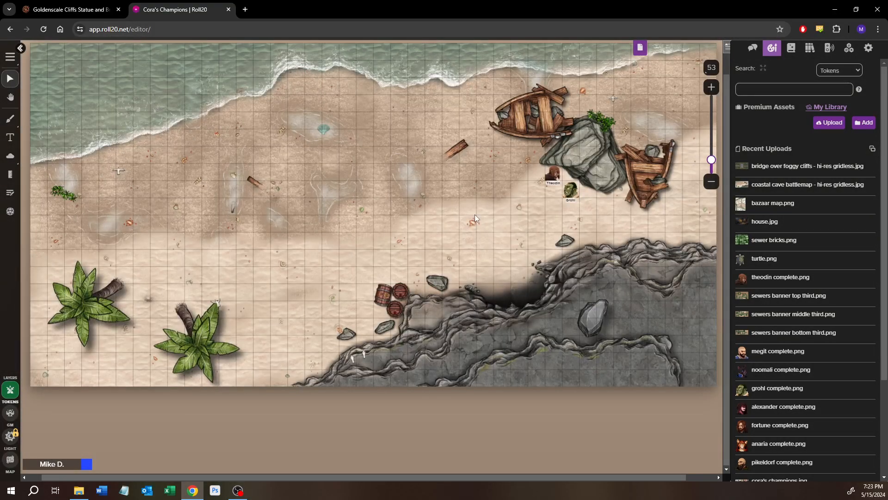
pyautogui.moveTo(489, 202); pyautogui.dragTo(475, 254)
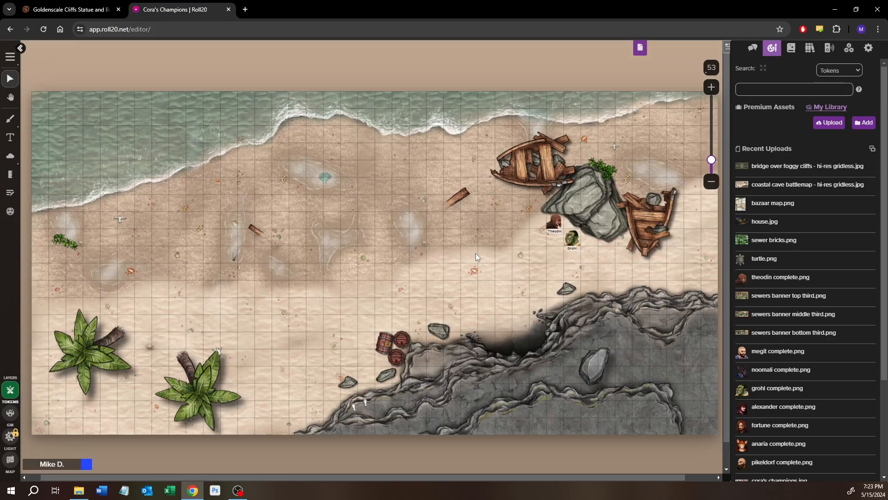
pyautogui.moveTo(476, 254); pyautogui.dragTo(446, 248)
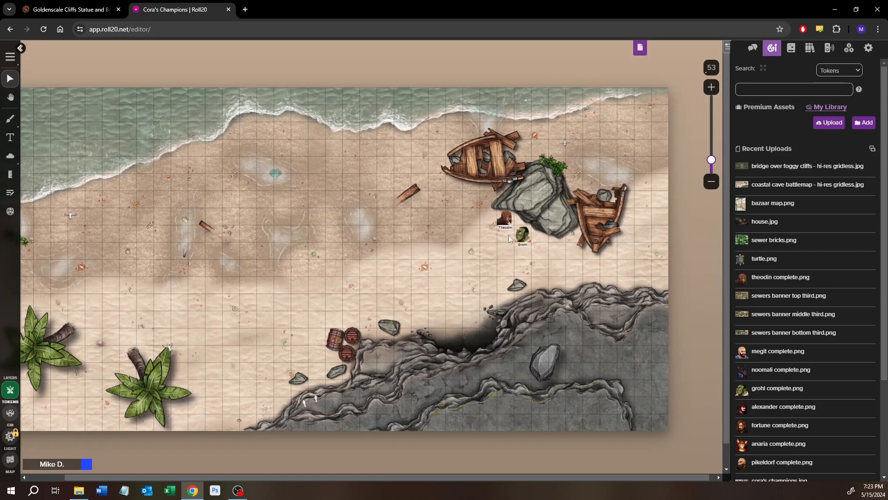
# Move the Grohl token to the barrels near the cave, and return it beside the large rock
pyautogui.click(523, 233)
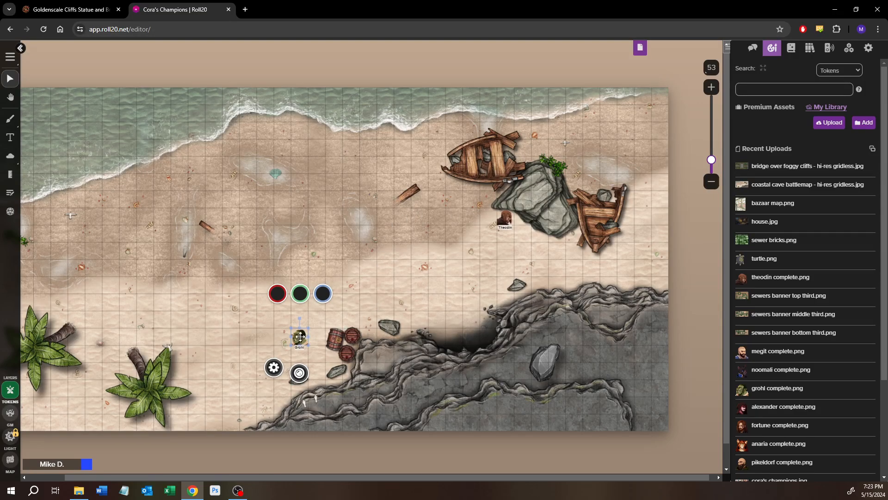
pyautogui.moveTo(301, 336); pyautogui.dragTo(523, 235)
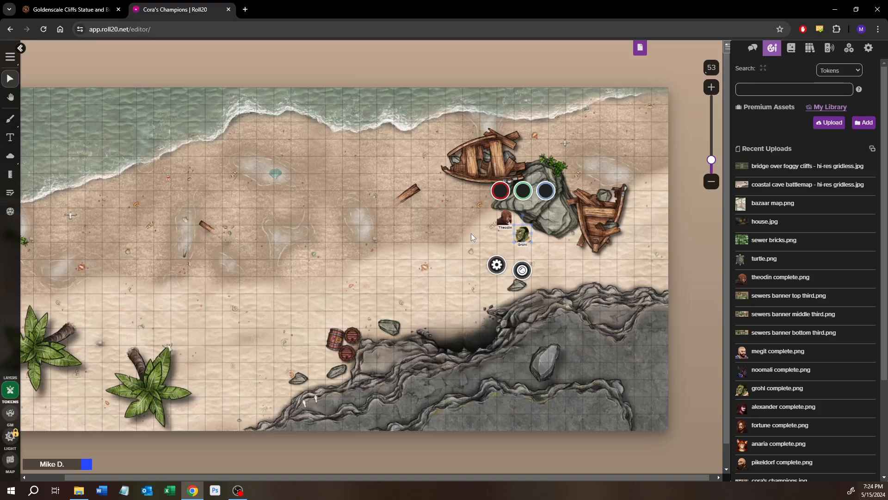
pyautogui.moveTo(367, 281); pyautogui.dragTo(463, 252)
pyautogui.scroll(-1, 479, 251)
pyautogui.scroll(1, 479, 251)
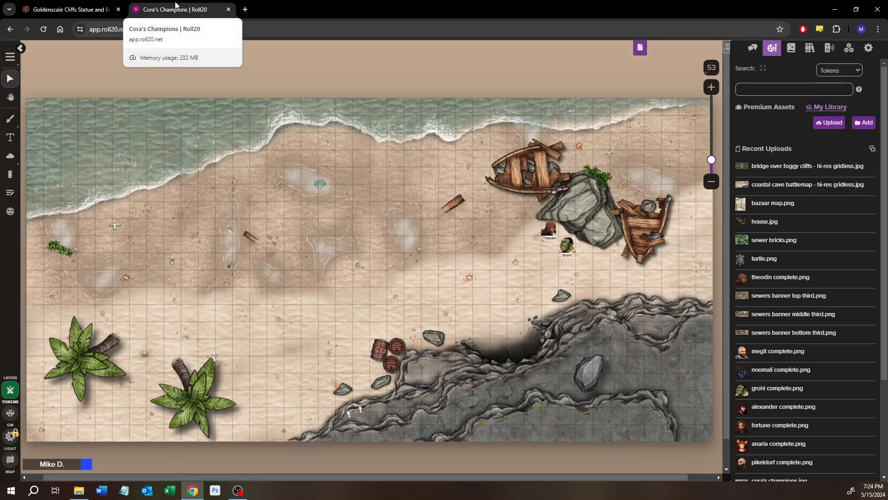
# Close the Roll20 tab, return to the Inkarnate map list and open the Versali-Virai Sewer P2 map
pyautogui.hotkey('ctrl', 'w')
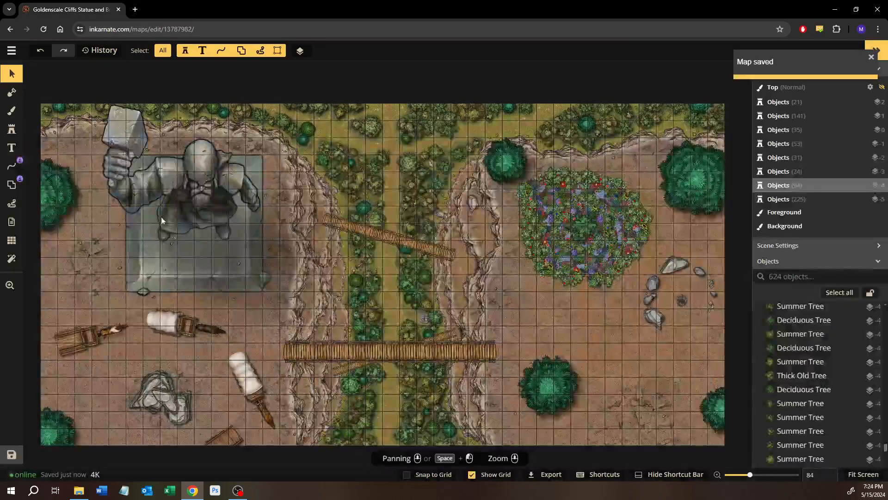
pyautogui.click(11, 50)
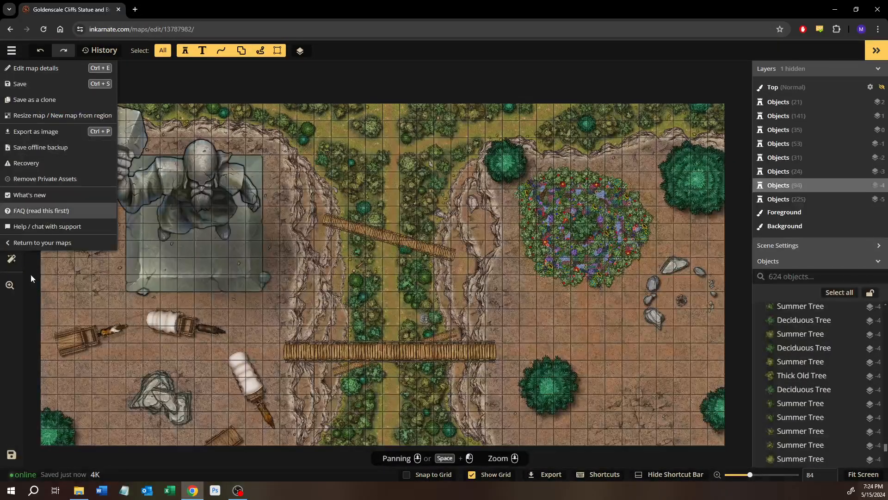
pyautogui.click(56, 243)
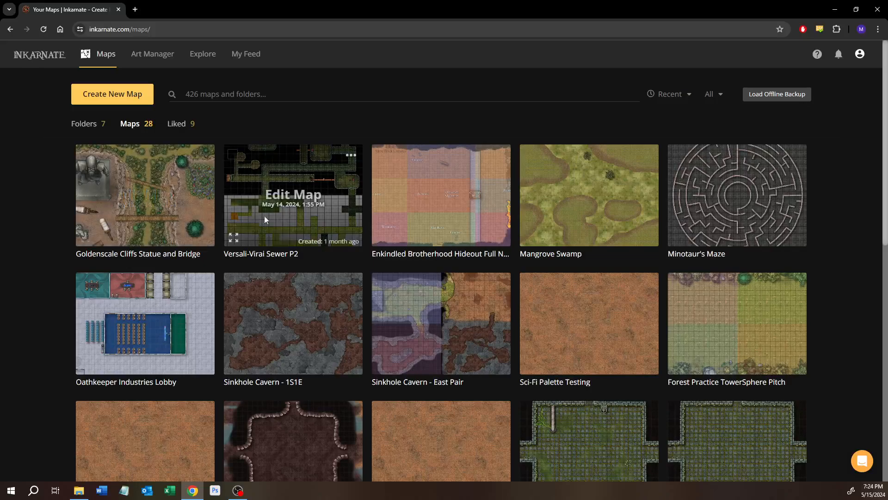
pyautogui.click(302, 194)
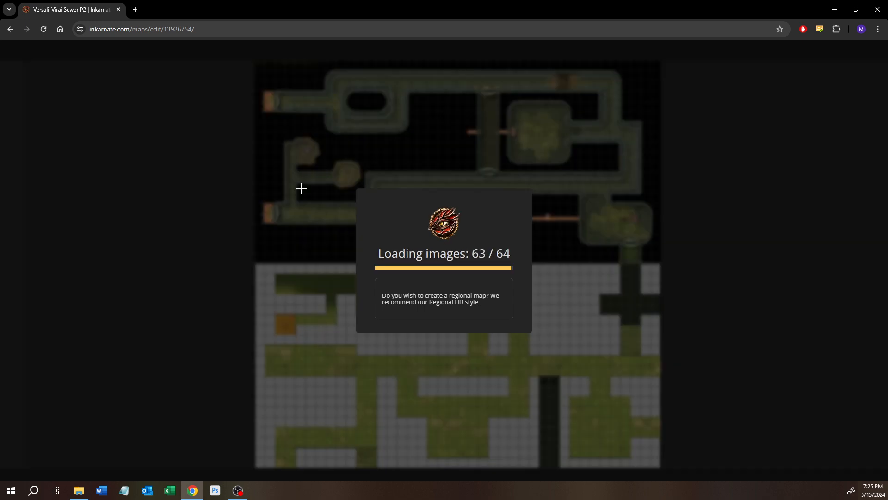
pyautogui.scroll(8, 393, 251)
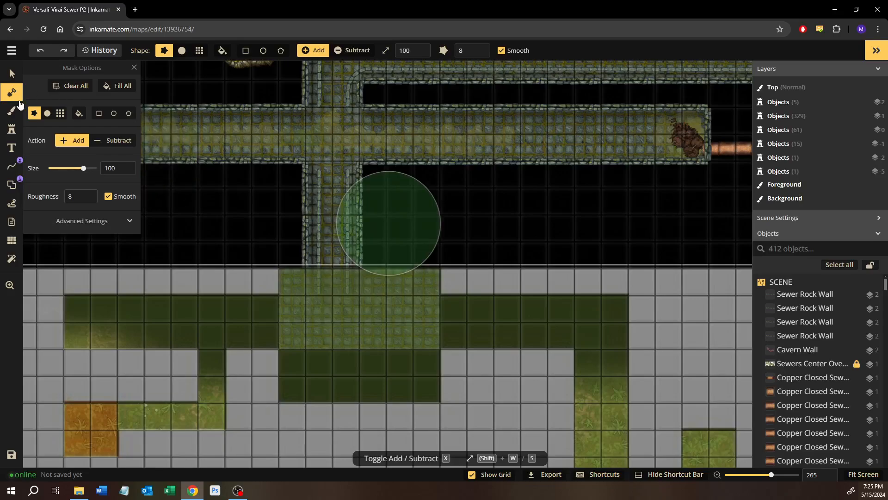
# Set the brush to the Foreground layer with the mossy cobblestone texture and a rectangle shape
pyautogui.press('b')
pyautogui.moveTo(312, 278); pyautogui.dragTo(454, 264)
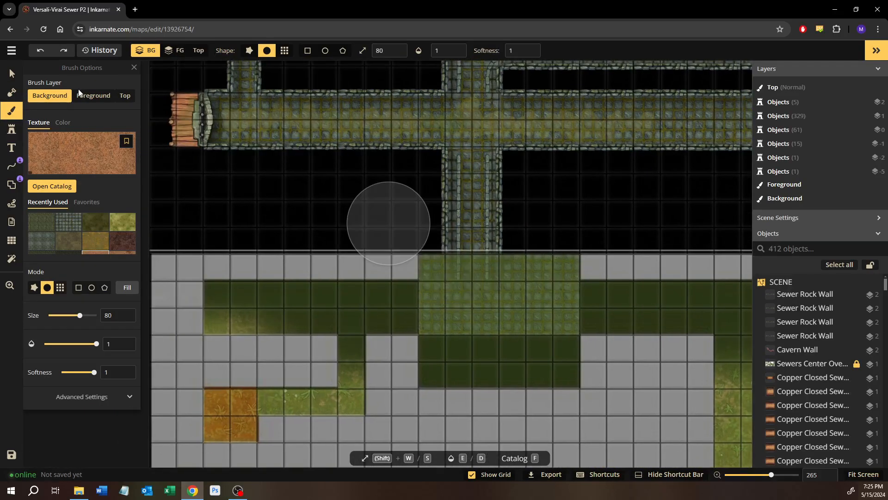
pyautogui.click(81, 96)
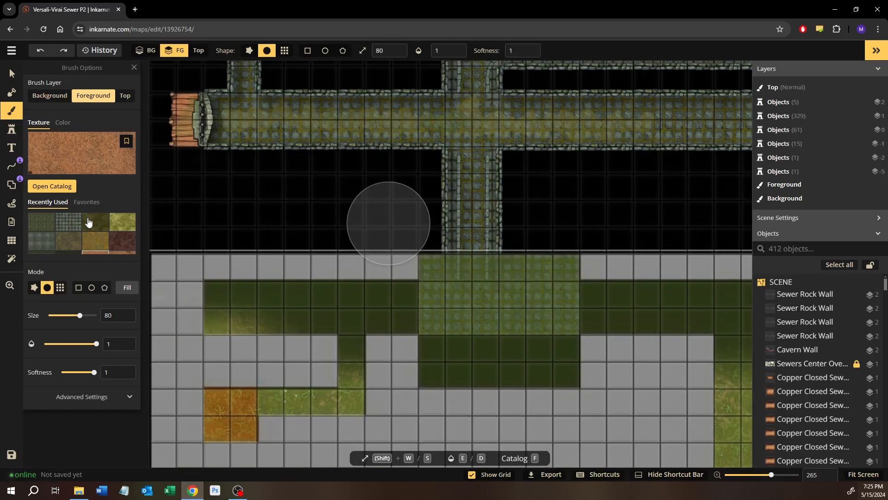
pyautogui.click(48, 226)
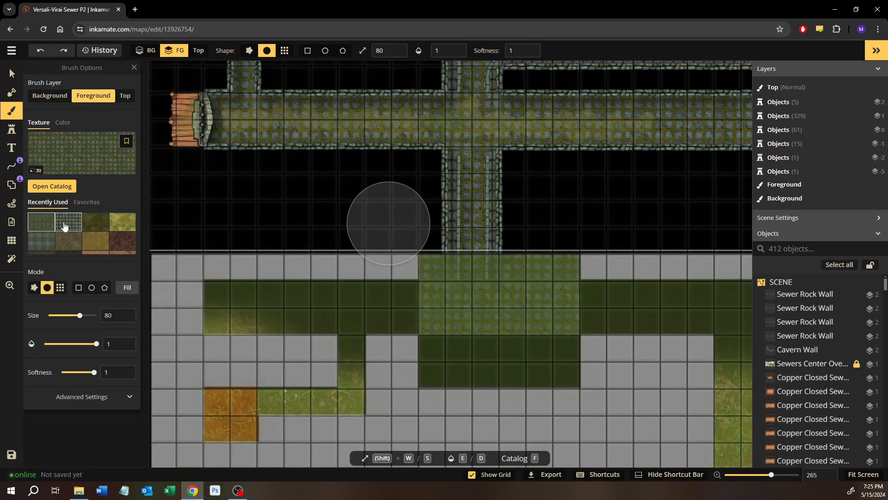
pyautogui.click(78, 288)
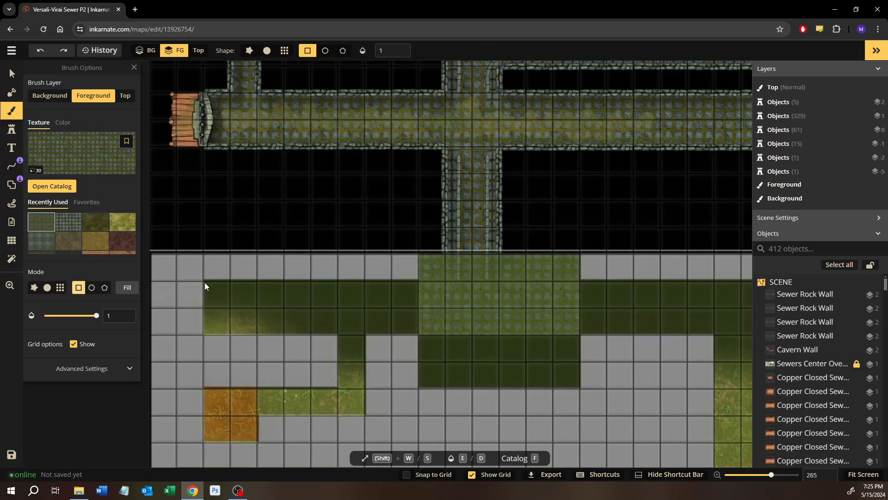
# Enable grid snapping and paint the 8-by-2-square corridor west of the cobbled room with the mossy cobblestone texture
pyautogui.moveTo(204, 282); pyautogui.dragTo(433, 329)
pyautogui.click(414, 473)
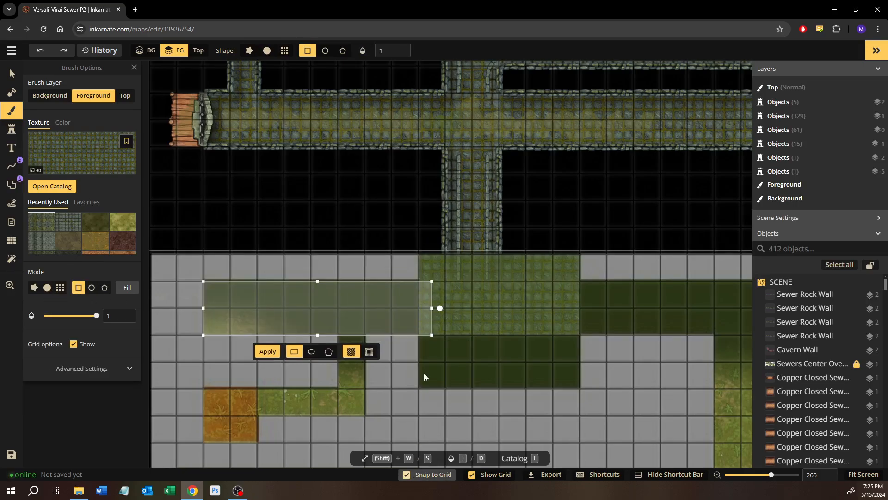
pyautogui.click(465, 270)
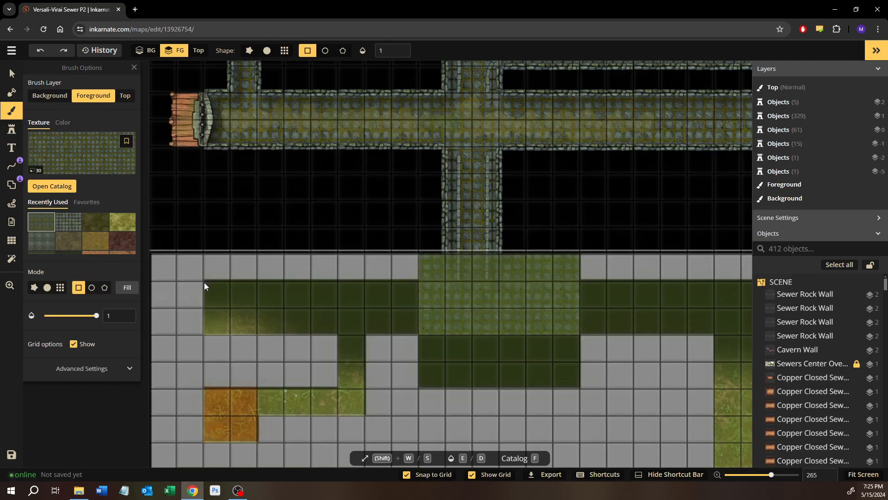
pyautogui.moveTo(204, 282); pyautogui.dragTo(415, 330)
pyautogui.click(261, 351)
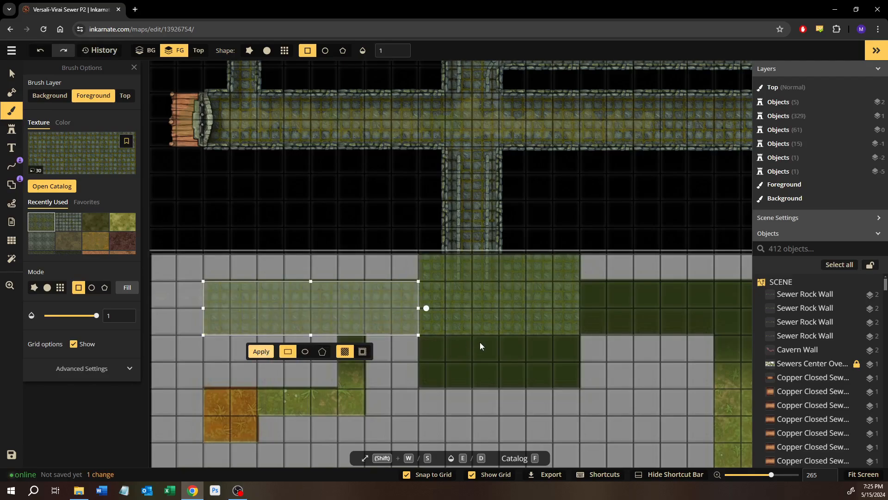
# Paint a 6-by-2-square cobblestone rectangle on the dark green area directly south of the cobbled room
pyautogui.moveTo(462, 362); pyautogui.dragTo(631, 354)
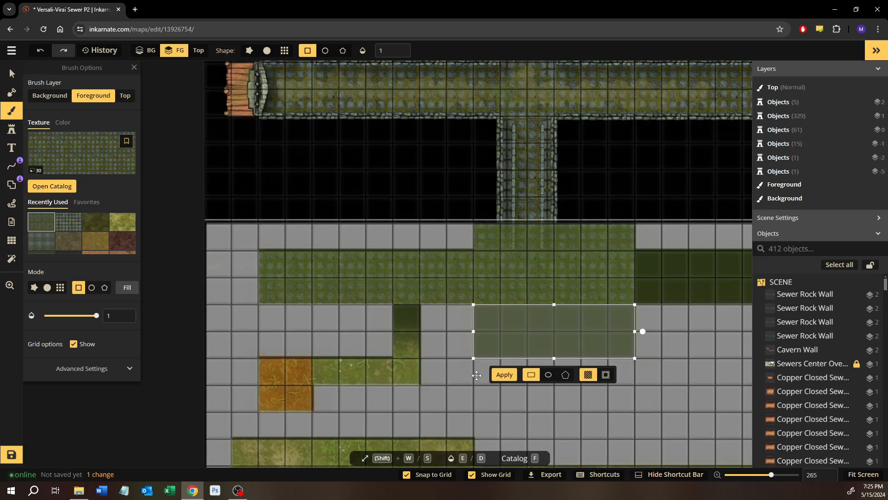
pyautogui.click(499, 376)
pyautogui.scroll(1, 422, 298)
pyautogui.moveTo(421, 299); pyautogui.dragTo(347, 280)
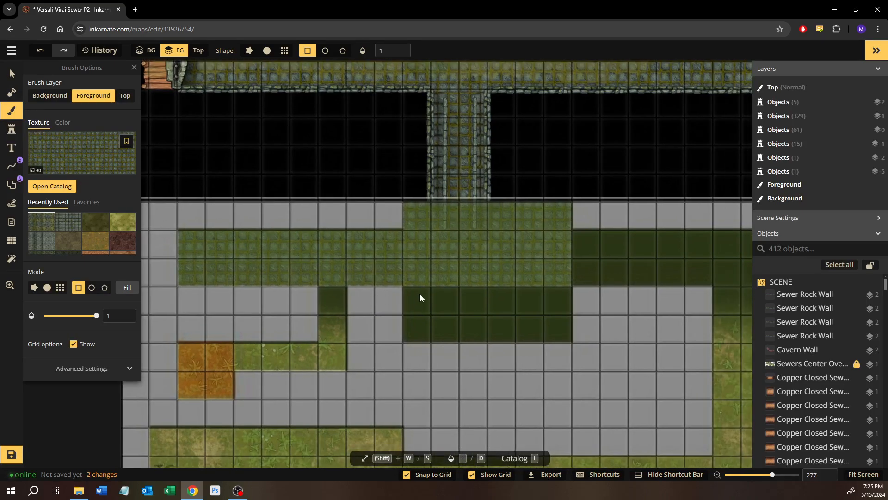
pyautogui.moveTo(420, 294); pyautogui.dragTo(572, 331)
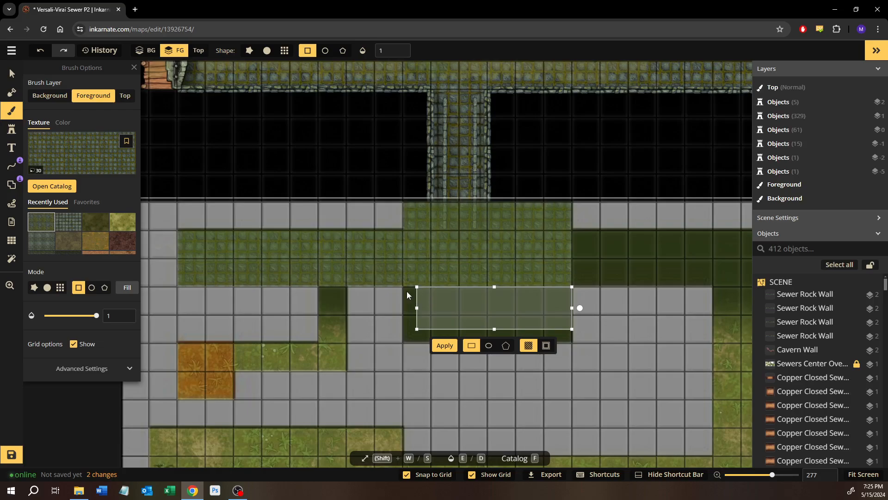
pyautogui.moveTo(406, 289)
pyautogui.mouseDown()
pyautogui.moveTo(519, 341)
pyautogui.moveTo(565, 336)
pyautogui.mouseUp()
# Add a 6-by-2-square rectangular mask area over the southern part of the cobbled room
pyautogui.click(11, 92)
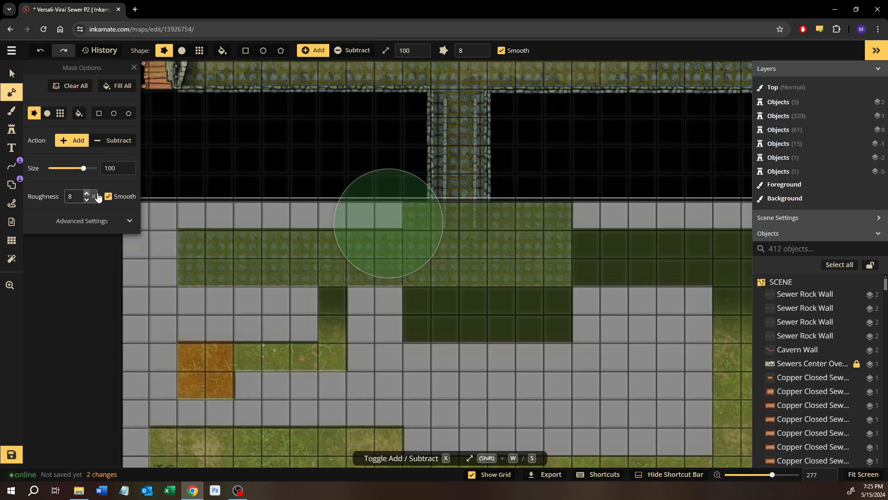
pyautogui.click(97, 114)
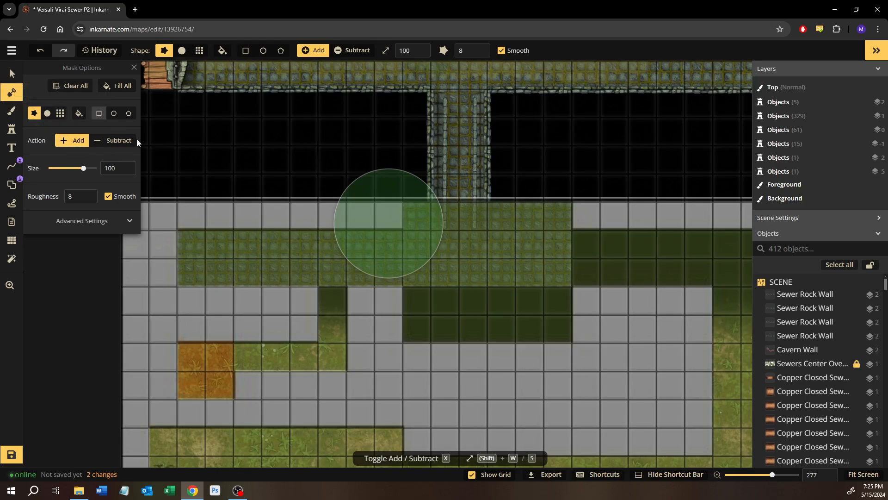
pyautogui.moveTo(404, 287); pyautogui.dragTo(568, 342)
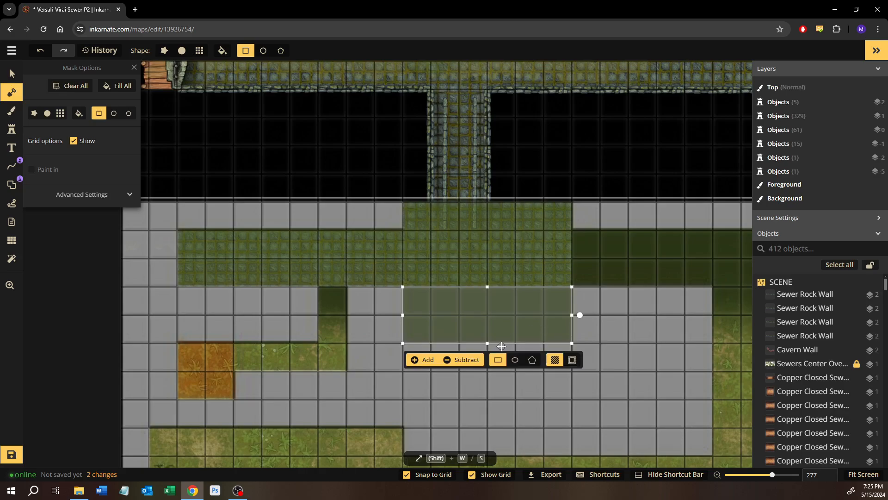
pyautogui.click(620, 271)
# Examine the layout of unfinished corridors and rooms across the southern half of the sewer map
pyautogui.moveTo(571, 260); pyautogui.dragTo(360, 256)
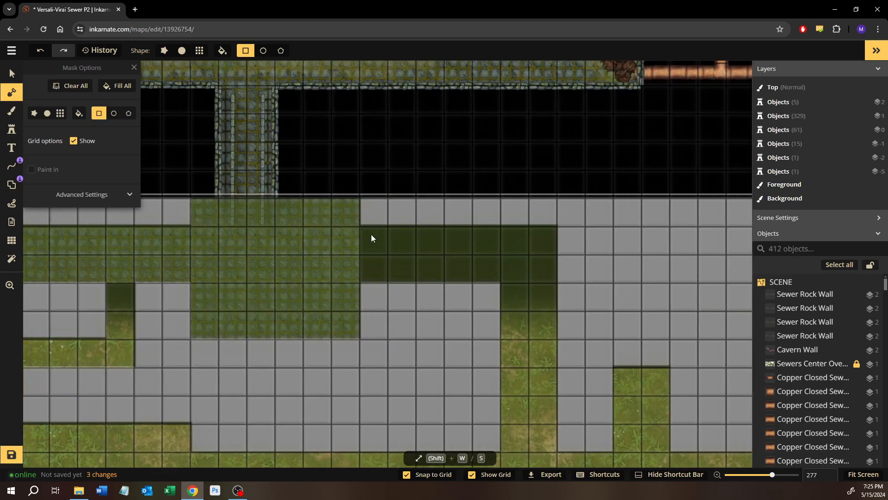
pyautogui.scroll(-5, 371, 234)
pyautogui.scroll(1, 416, 240)
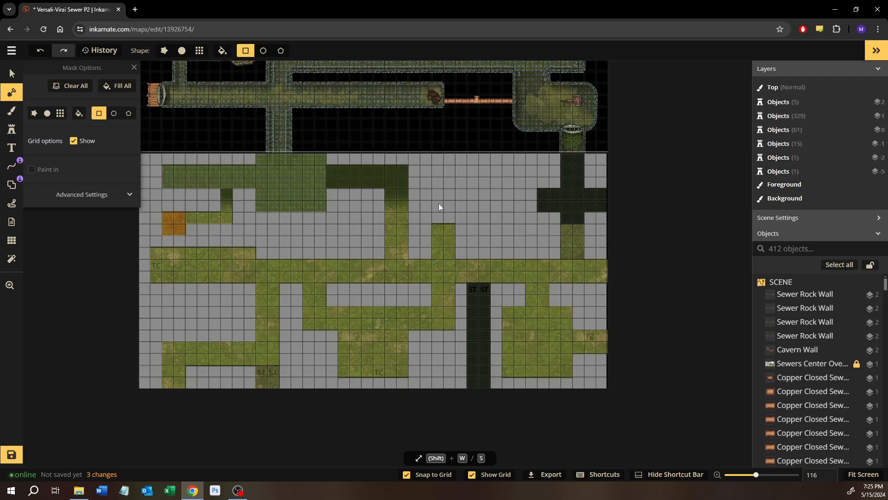
pyautogui.scroll(4, 327, 184)
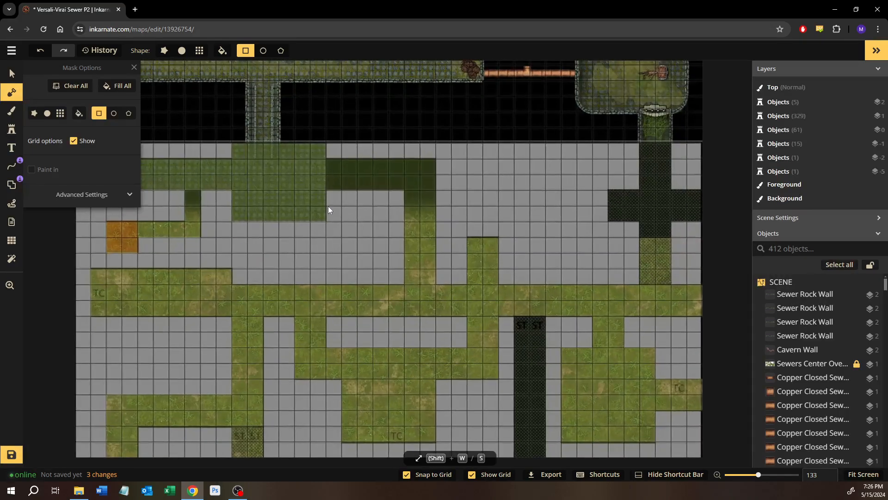
pyautogui.scroll(-2, 329, 206)
pyautogui.scroll(1, 340, 215)
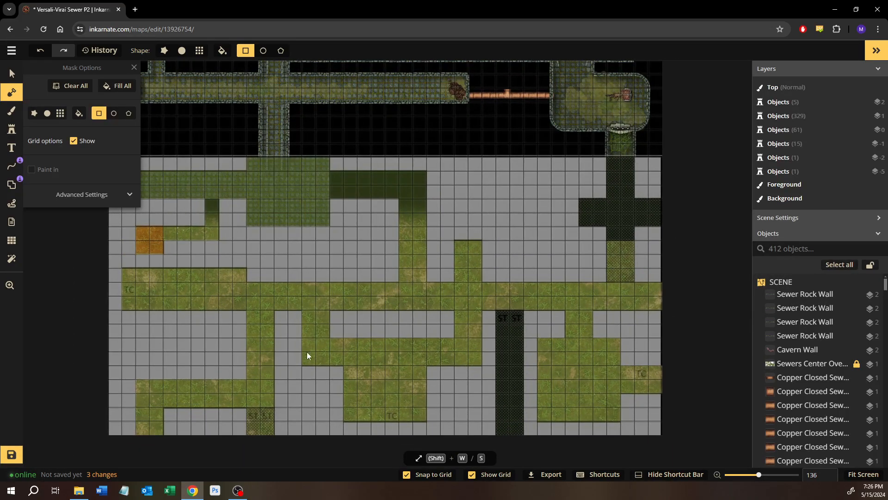
pyautogui.scroll(3, 335, 192)
pyautogui.moveTo(324, 188); pyautogui.dragTo(311, 214)
pyautogui.scroll(2, 312, 213)
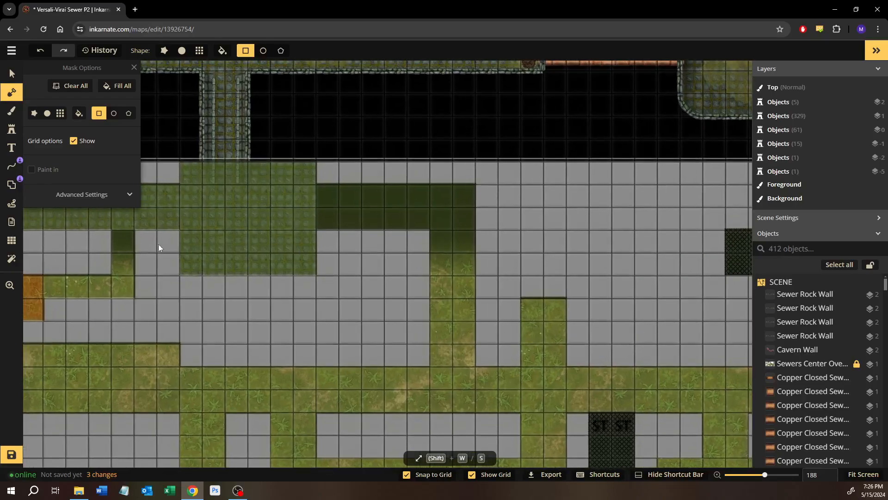
# Add rectangular mask areas over the narrow 1-by-3-square corridor and over the L-shaped corridor east of the cobbled room, using 7-by-2 and 2-by-4-square rectangles
pyautogui.moveTo(179, 250); pyautogui.dragTo(292, 308)
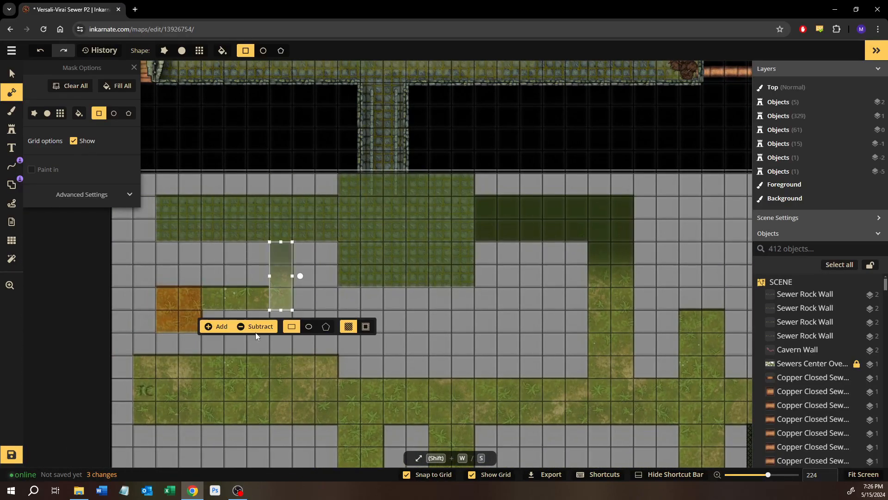
pyautogui.click(209, 328)
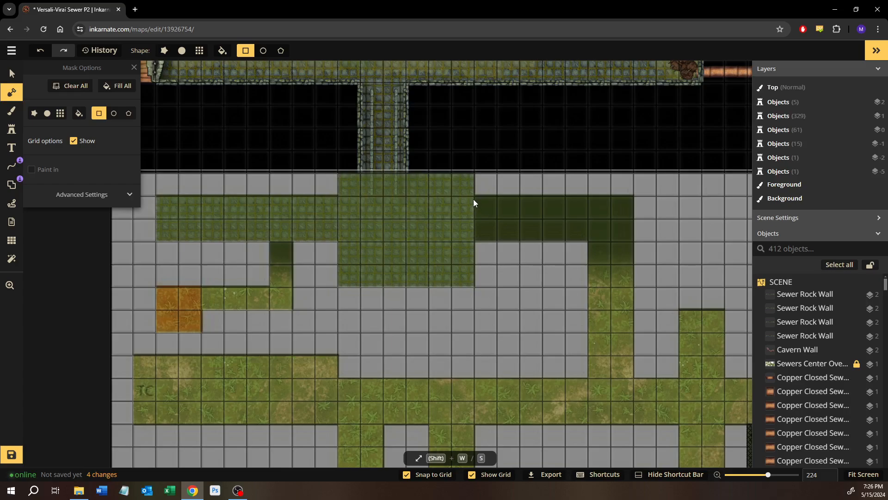
pyautogui.moveTo(474, 198); pyautogui.dragTo(633, 242)
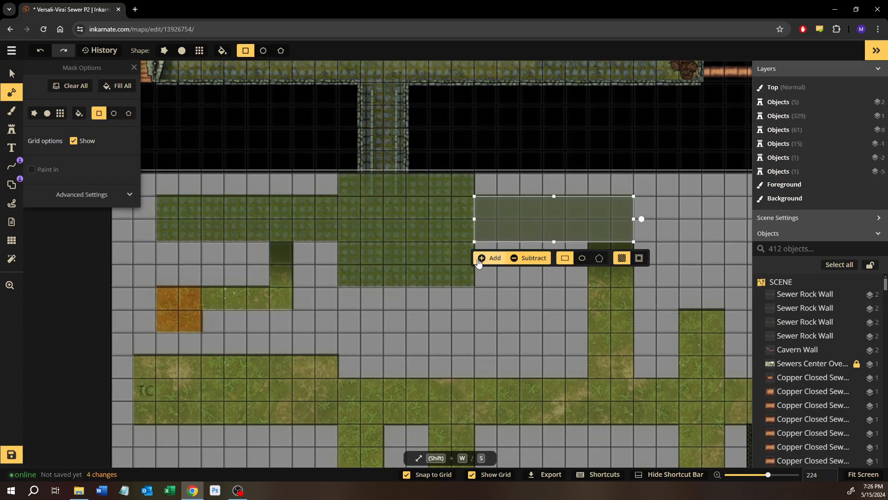
pyautogui.click(579, 325)
pyautogui.moveTo(587, 329); pyautogui.dragTo(460, 296)
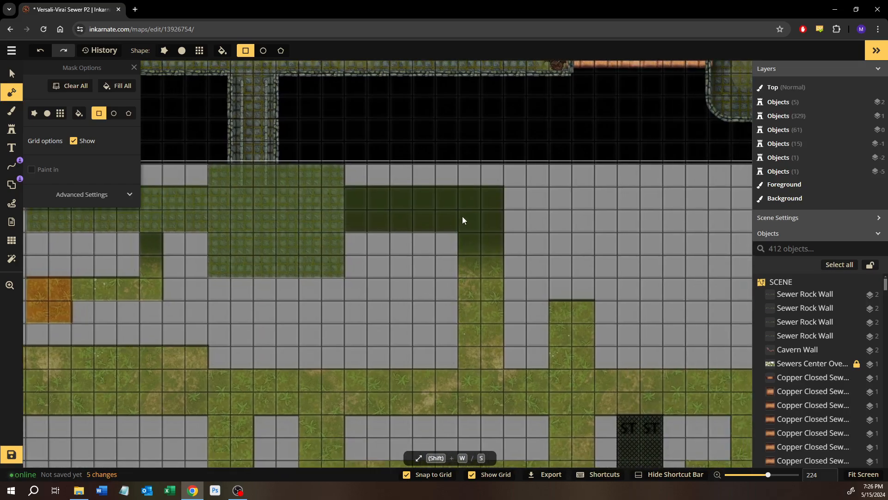
pyautogui.moveTo(462, 216); pyautogui.dragTo(504, 309)
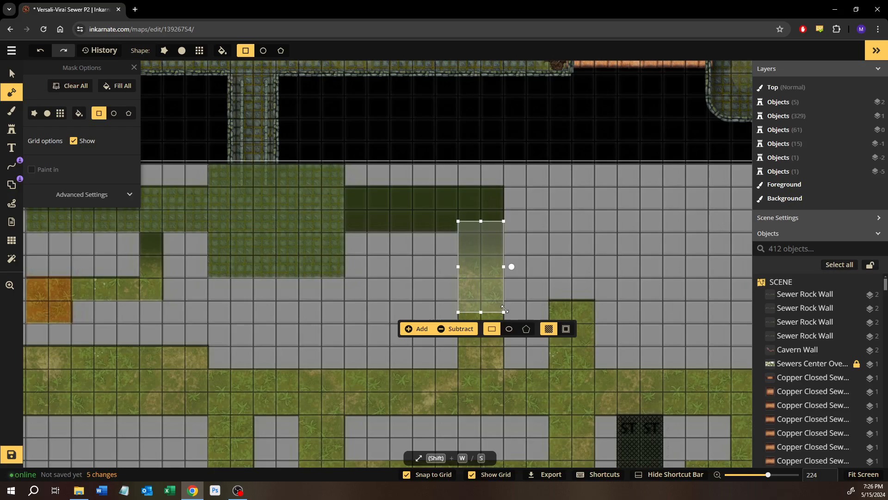
pyautogui.click(425, 330)
# Add a 2-by-9-square rectangular mask area over the dark ST corridor running down to the southern map edge
pyautogui.scroll(1, 493, 379)
pyautogui.moveTo(493, 378); pyautogui.dragTo(311, 130)
pyautogui.click(451, 206)
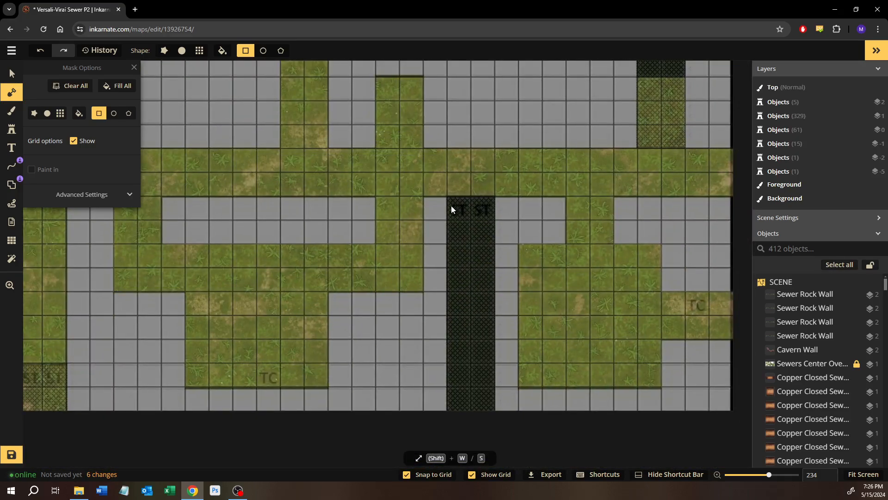
pyautogui.moveTo(450, 201); pyautogui.dragTo(490, 413)
pyautogui.click(406, 433)
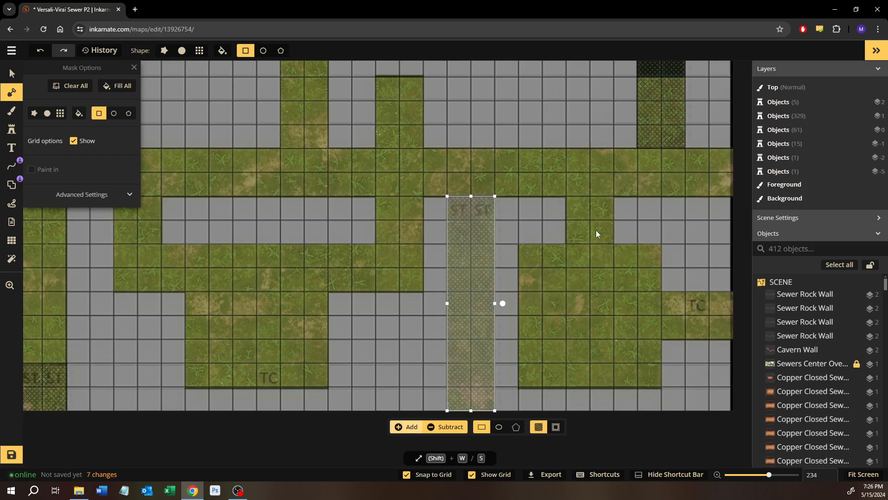
# Add 2-by-6 and 6-by-2-square mask areas over the dark cross-shaped junction at the map's eastern edge
pyautogui.moveTo(599, 165); pyautogui.dragTo(371, 365)
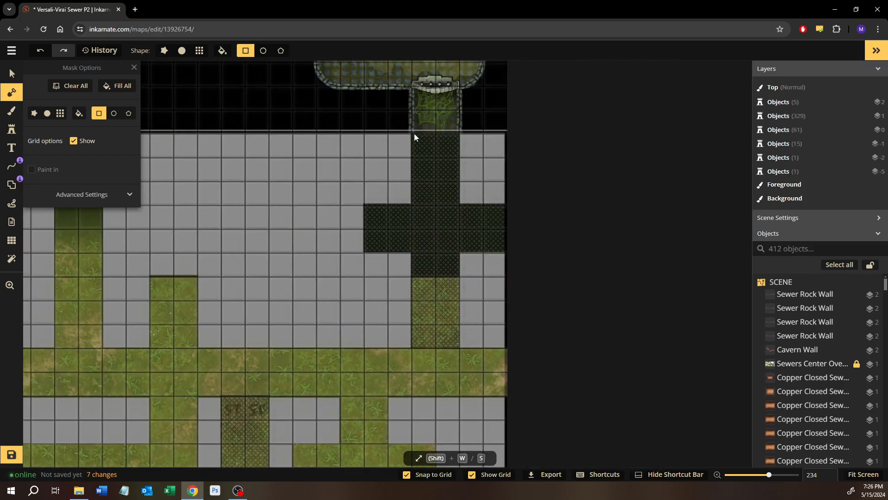
pyautogui.moveTo(415, 134); pyautogui.dragTo(454, 277)
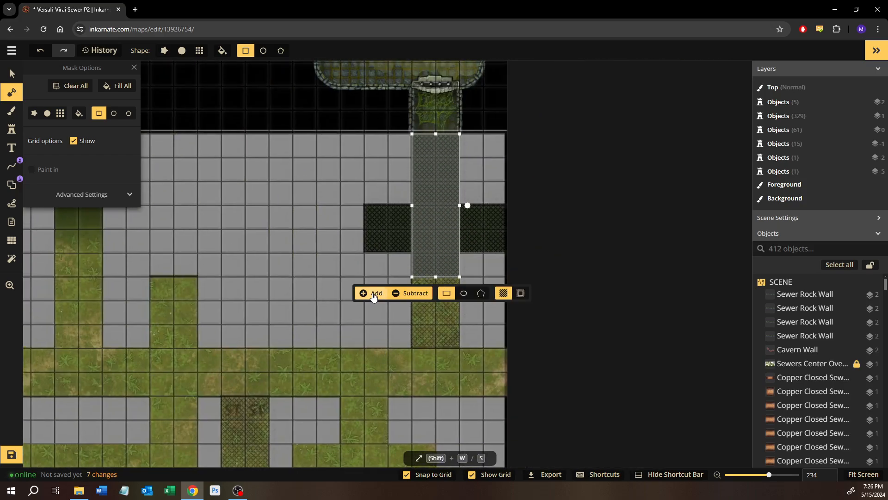
pyautogui.moveTo(370, 211); pyautogui.dragTo(504, 250)
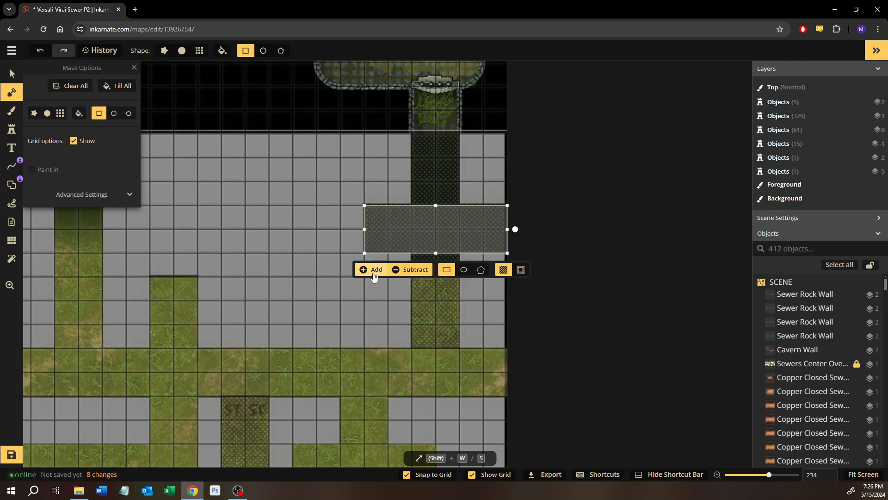
pyautogui.click(276, 207)
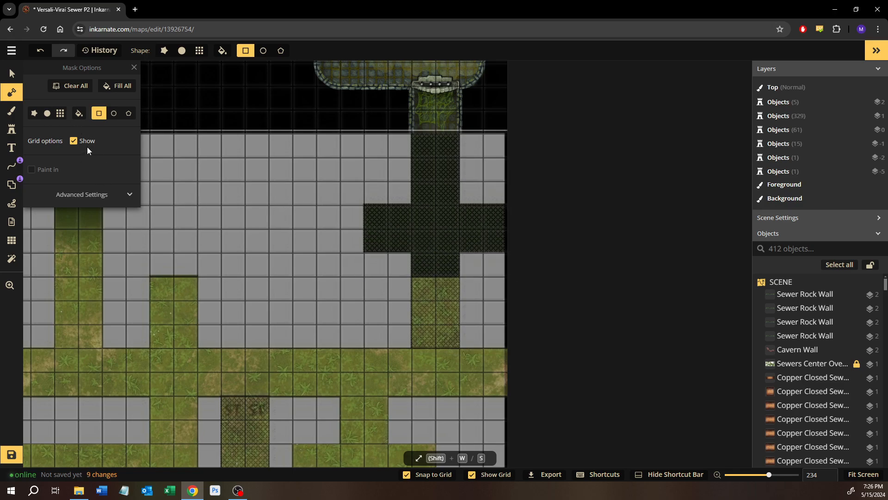
# Paint the cross-shaped eastern junction with the mossy cobblestone foreground texture, using 6-by-2 and 2-by-9-square rectangles
pyautogui.click(11, 111)
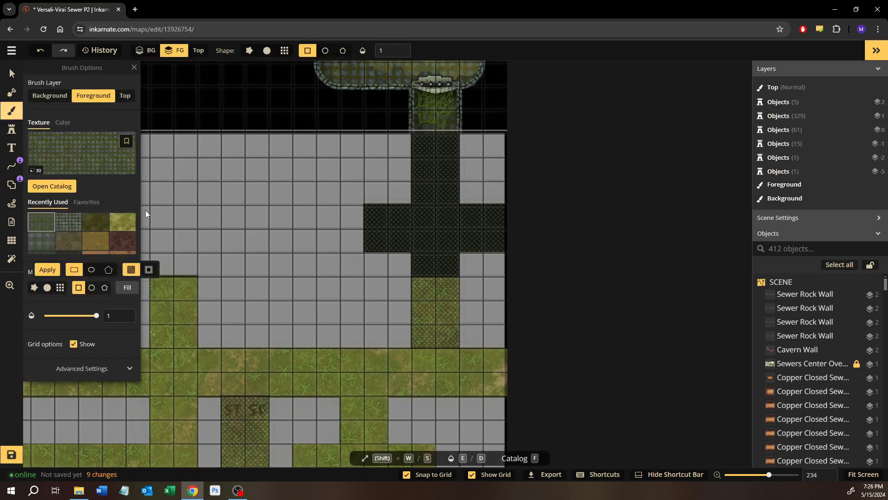
pyautogui.moveTo(370, 212); pyautogui.dragTo(509, 251)
pyautogui.click(386, 269)
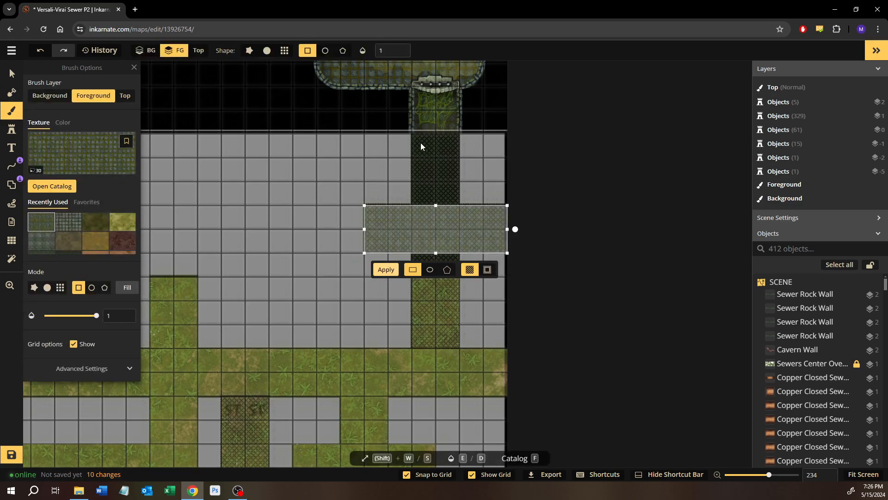
pyautogui.moveTo(422, 139)
pyautogui.mouseDown()
pyautogui.moveTo(471, 281)
pyautogui.moveTo(464, 344)
pyautogui.moveTo(476, 349)
pyautogui.mouseUp()
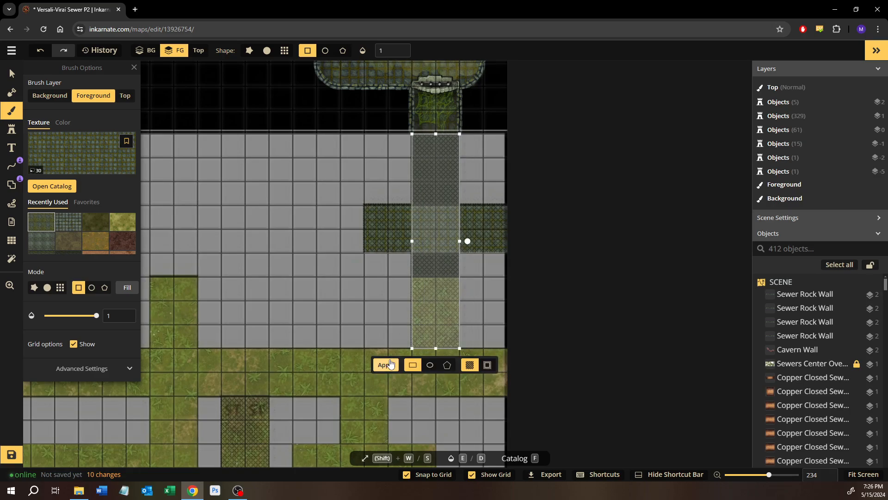
pyautogui.click(389, 365)
# Examine the finished corridors and rooms in the northern half of the map and the recently used textures
pyautogui.scroll(1, 477, 218)
pyautogui.moveTo(474, 319); pyautogui.dragTo(471, 449)
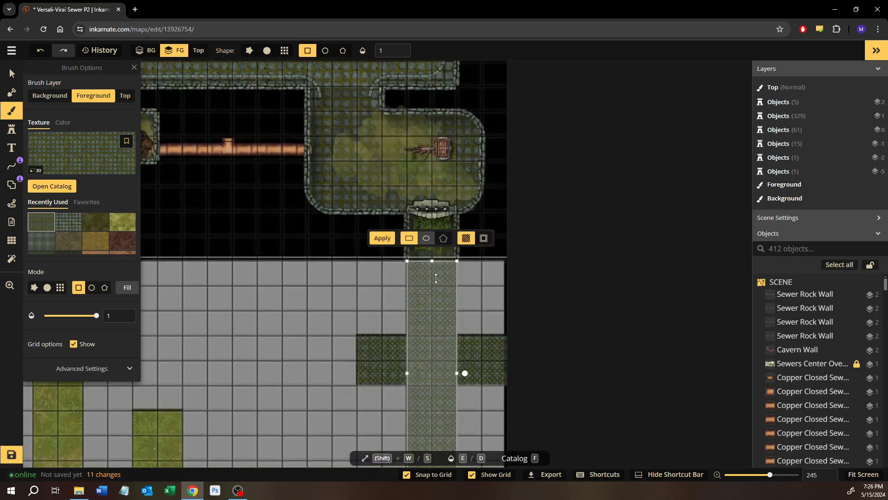
pyautogui.moveTo(312, 213); pyautogui.dragTo(460, 440)
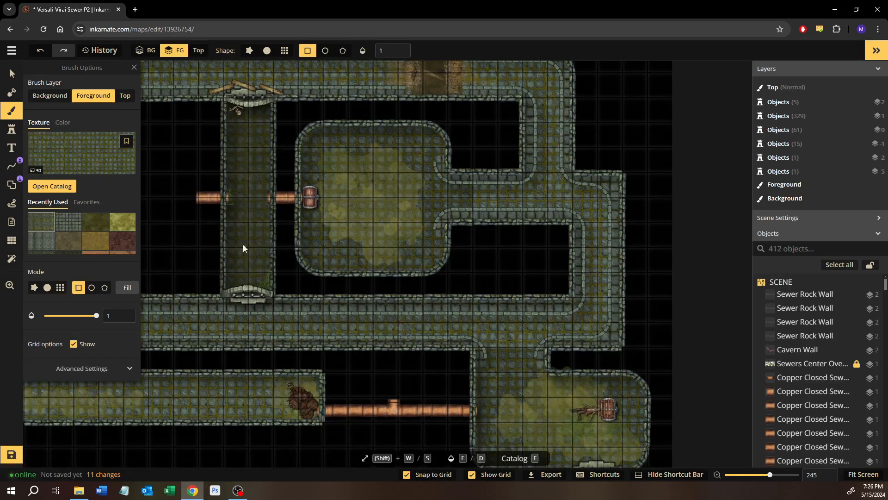
pyautogui.moveTo(360, 243); pyautogui.dragTo(290, 3)
pyautogui.moveTo(392, 334); pyautogui.dragTo(376, 197)
pyautogui.moveTo(404, 365); pyautogui.dragTo(424, 290)
pyautogui.scroll(-1, 102, 238)
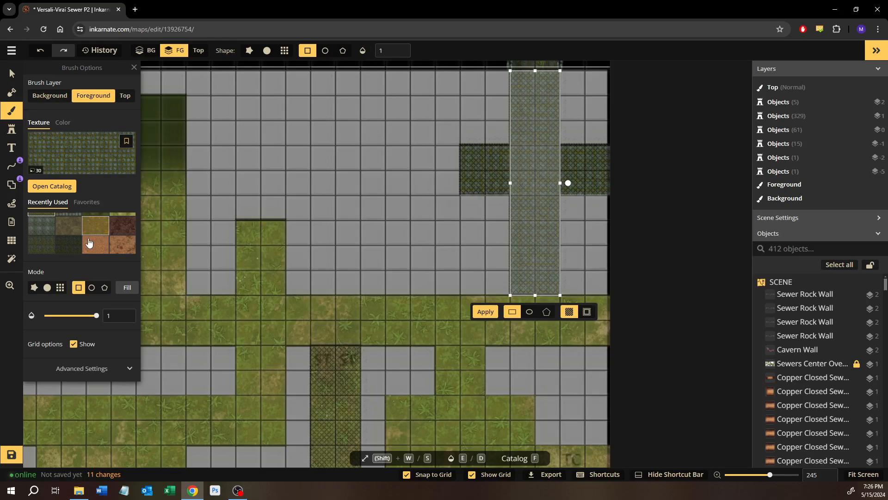
pyautogui.scroll(1, 86, 244)
pyautogui.scroll(-1, 80, 245)
# Paint the southeast 6-by-6-square room with mossy cobblestone, including its 3-by-2-square TC exit and 2-by-2-square northern passage
pyautogui.moveTo(454, 325); pyautogui.dragTo(371, 276)
pyautogui.moveTo(365, 241)
pyautogui.mouseDown()
pyautogui.moveTo(339, 171)
pyautogui.moveTo(333, 116)
pyautogui.mouseUp()
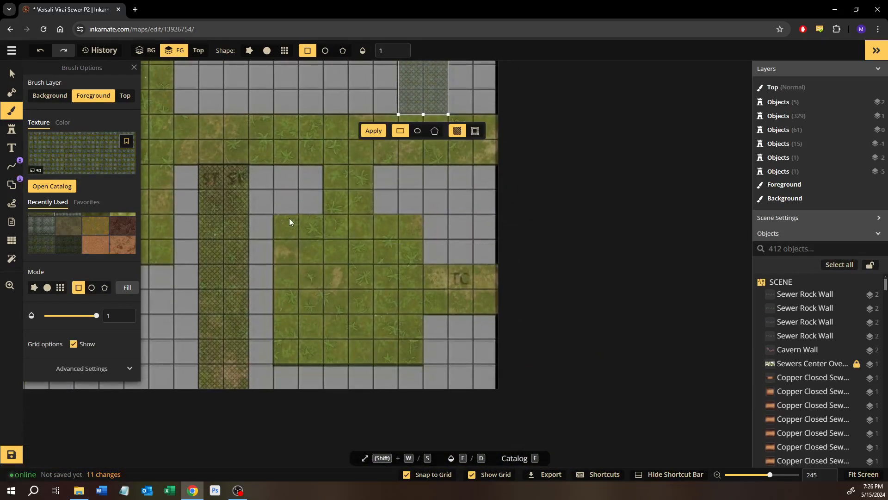
pyautogui.moveTo(282, 219)
pyautogui.mouseDown()
pyautogui.moveTo(441, 359)
pyautogui.moveTo(419, 360)
pyautogui.mouseUp()
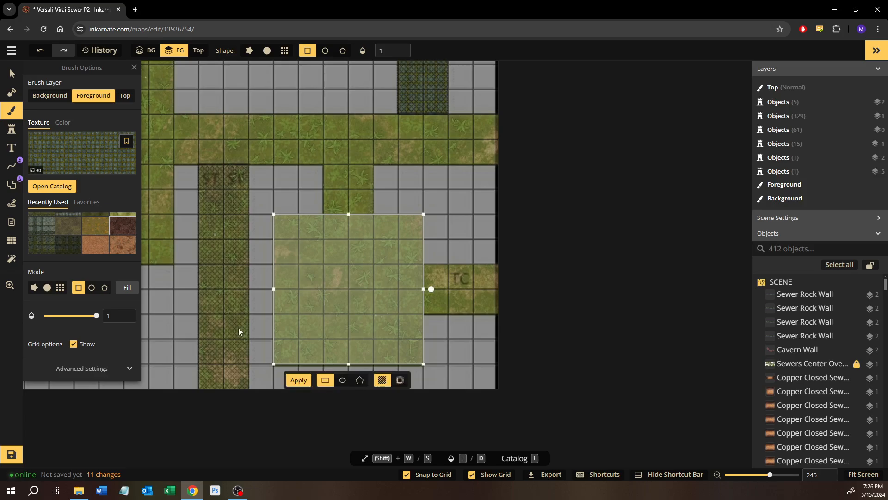
pyautogui.click(299, 380)
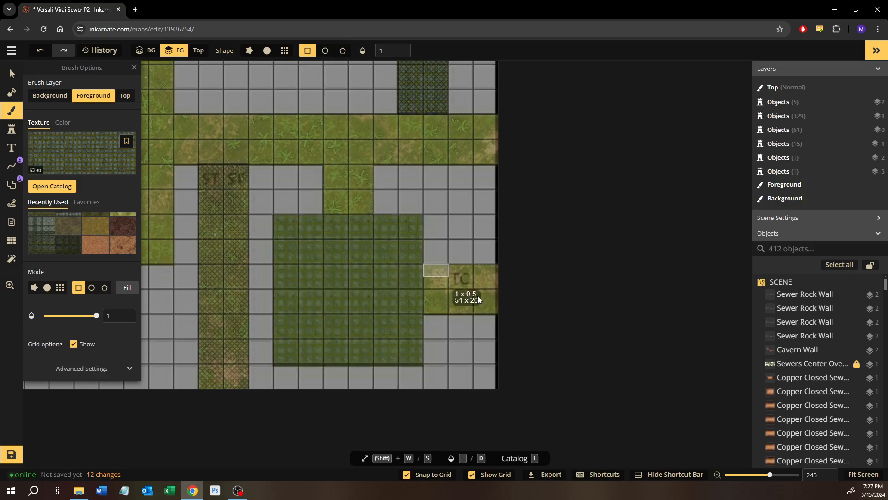
pyautogui.moveTo(477, 296); pyautogui.dragTo(496, 313)
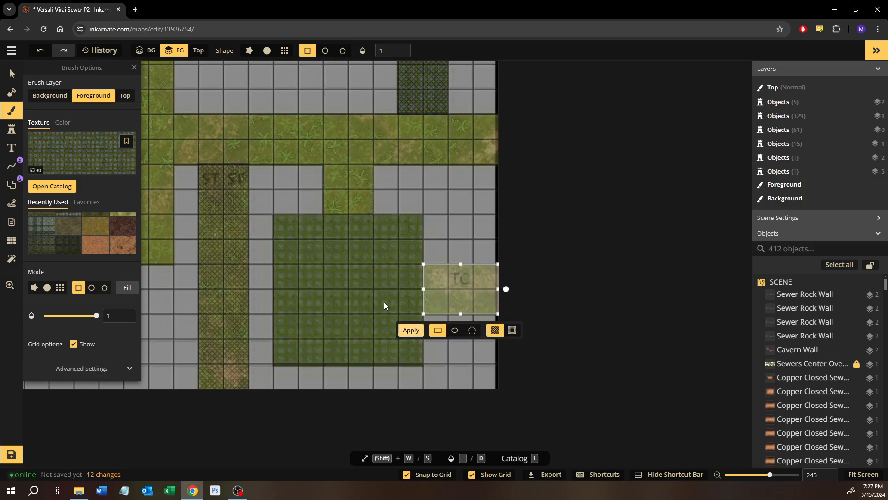
pyautogui.moveTo(325, 168); pyautogui.dragTo(370, 212)
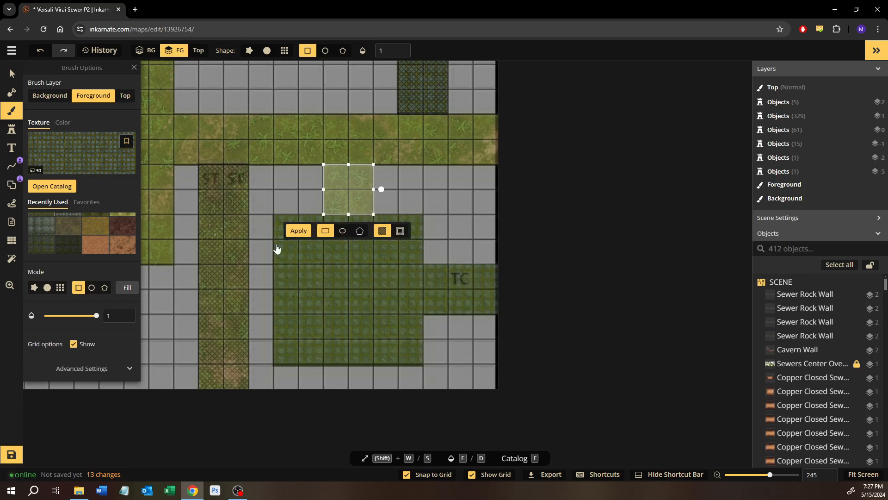
pyautogui.click(298, 230)
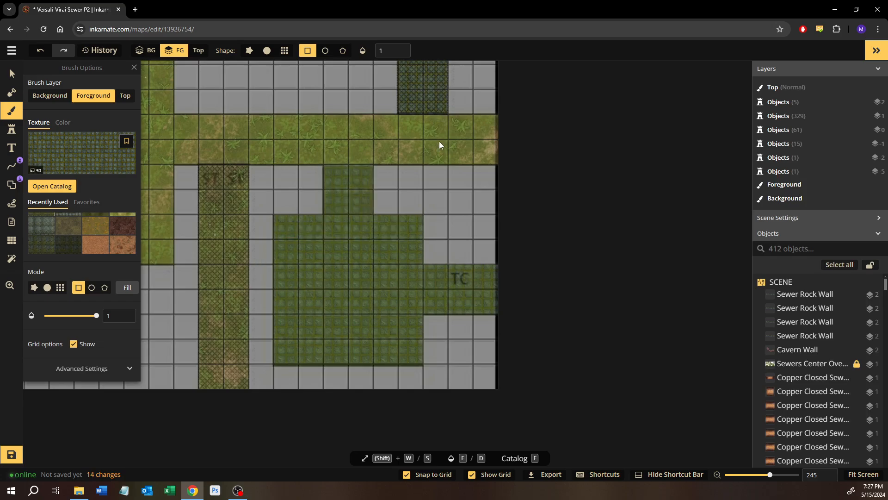
# Paint mossy cobblestone along the long east-west corridor in 13-by-2 and 11-by-2-square stretches, and on the 2-by-9-square corridor crossing it
pyautogui.moveTo(452, 147); pyautogui.dragTo(555, 211)
pyautogui.moveTo(597, 184); pyautogui.dragTo(234, 227)
pyautogui.moveTo(257, 196); pyautogui.dragTo(415, 231)
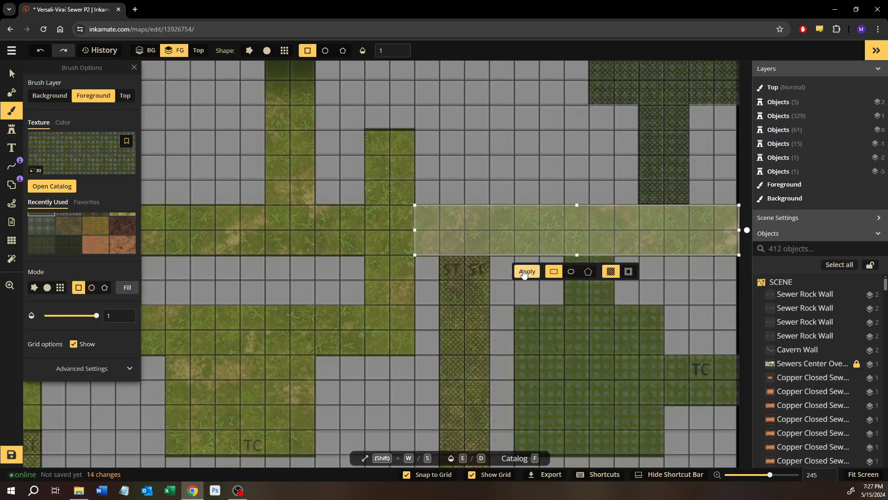
pyautogui.click(518, 271)
pyautogui.moveTo(366, 131); pyautogui.dragTo(409, 354)
pyautogui.click(340, 371)
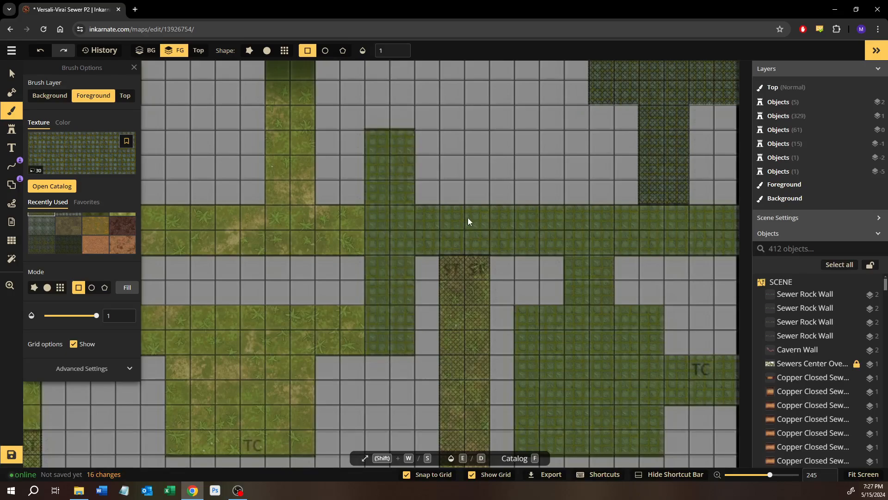
pyautogui.moveTo(373, 223); pyautogui.dragTo(200, 278)
pyautogui.click(287, 301)
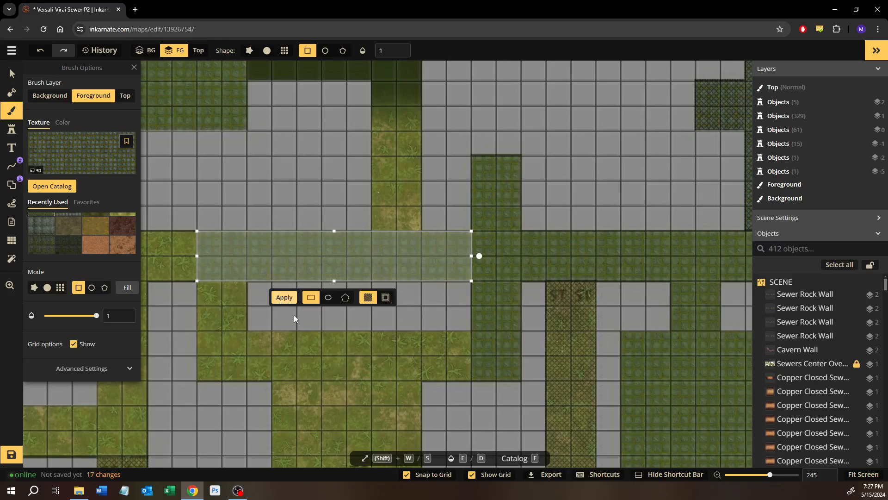
# Paint a 6-by-6-square mossy cobblestone area on the room marked TC south of the long corridor
pyautogui.scroll(-5, 345, 338)
pyautogui.click(317, 217)
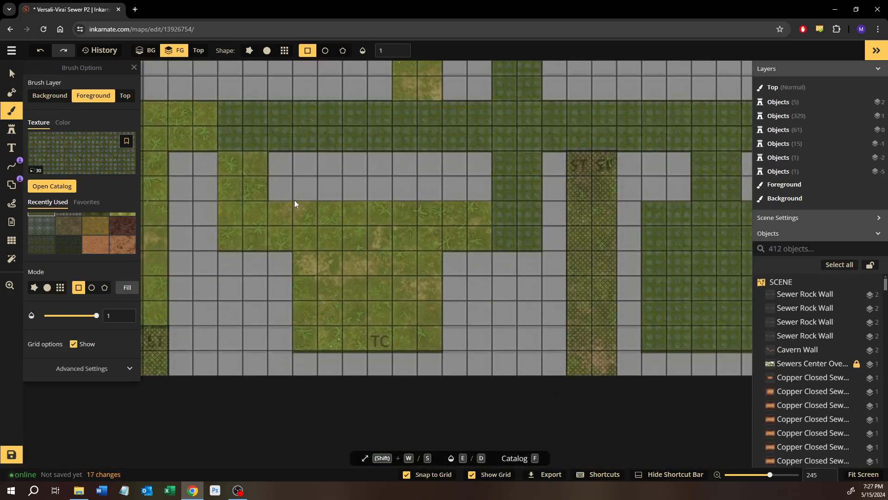
pyautogui.moveTo(293, 201); pyautogui.dragTo(440, 351)
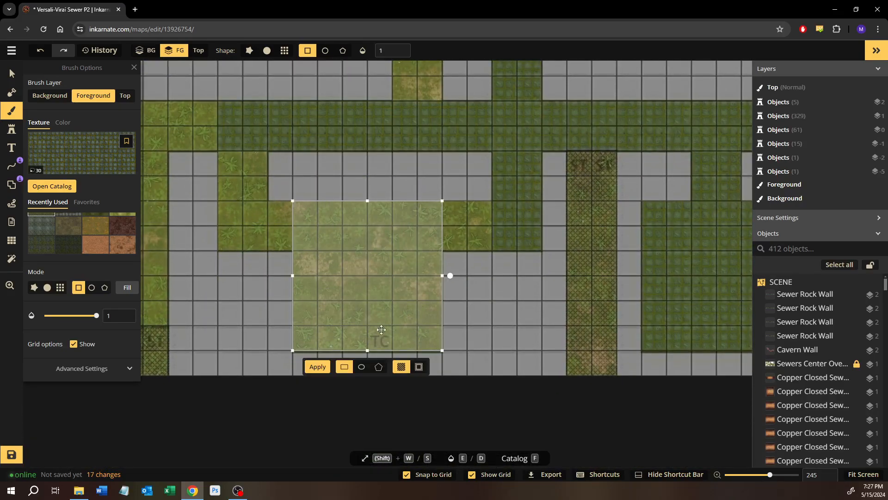
pyautogui.click(318, 366)
# Paint the passages beside the southern TC room with mossy cobblestone: 2-by-2 squares to the east, 2-by-4 and 1-by-2 squares to the west
pyautogui.moveTo(443, 210); pyautogui.dragTo(494, 250)
pyautogui.moveTo(248, 191); pyautogui.dragTo(358, 230)
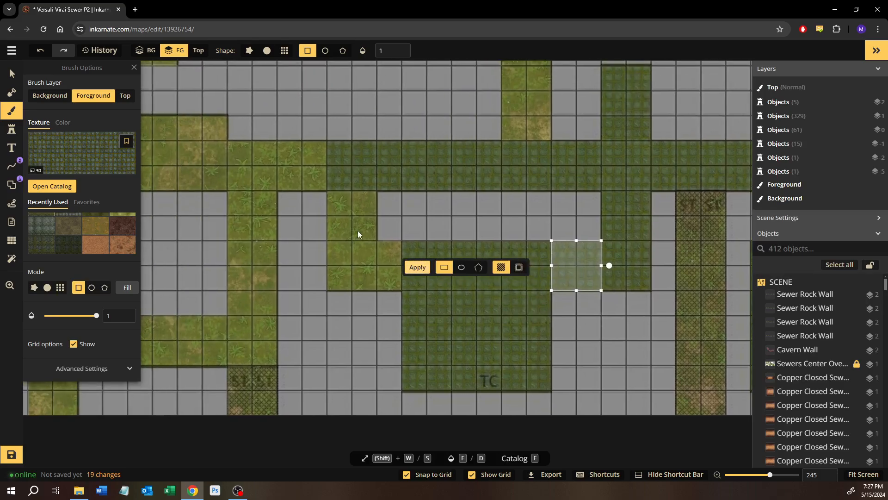
pyautogui.moveTo(332, 196); pyautogui.dragTo(373, 293)
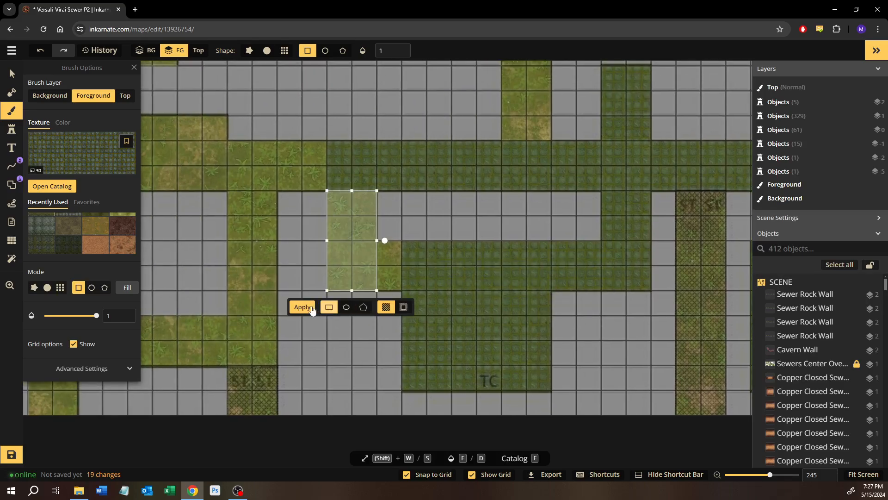
pyautogui.click(310, 308)
pyautogui.moveTo(398, 245); pyautogui.dragTo(377, 293)
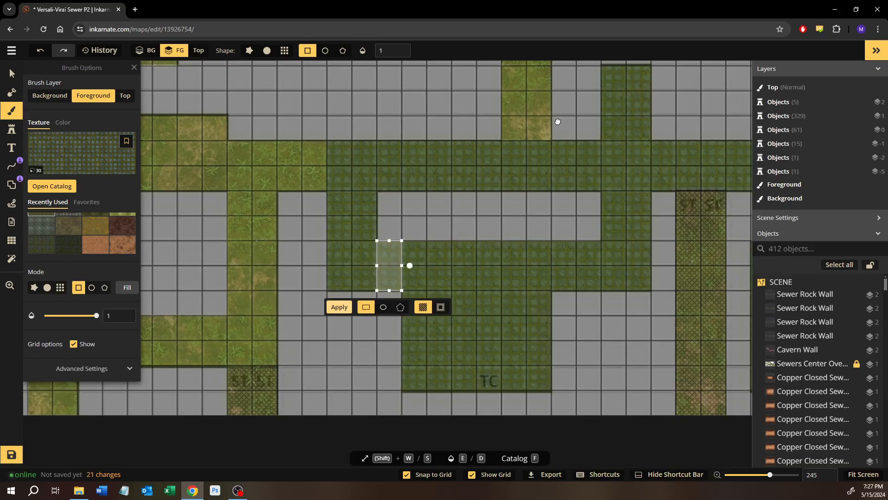
# Paint the L-shaped corridor east of the cobbled room with mossy cobblestone, using 2-by-8 and 5-by-2-square rectangles
pyautogui.moveTo(558, 122); pyautogui.dragTo(529, 257)
pyautogui.moveTo(484, 107); pyautogui.dragTo(531, 296)
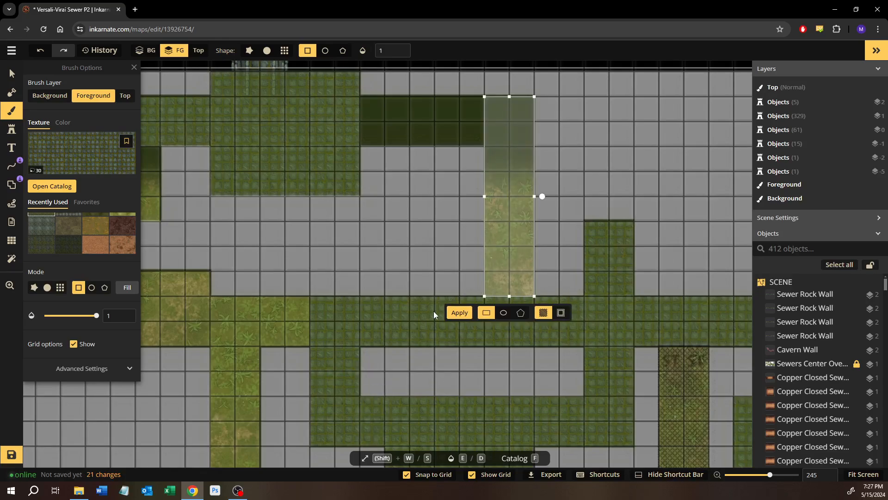
pyautogui.click(459, 312)
pyautogui.moveTo(365, 98); pyautogui.dragTo(485, 147)
pyautogui.click(373, 166)
# Paint the narrow corridor leading to the orange square with mossy cobblestone, using 1-by-3 and 3-by-1-square rectangles
pyautogui.moveTo(191, 187); pyautogui.dragTo(514, 234)
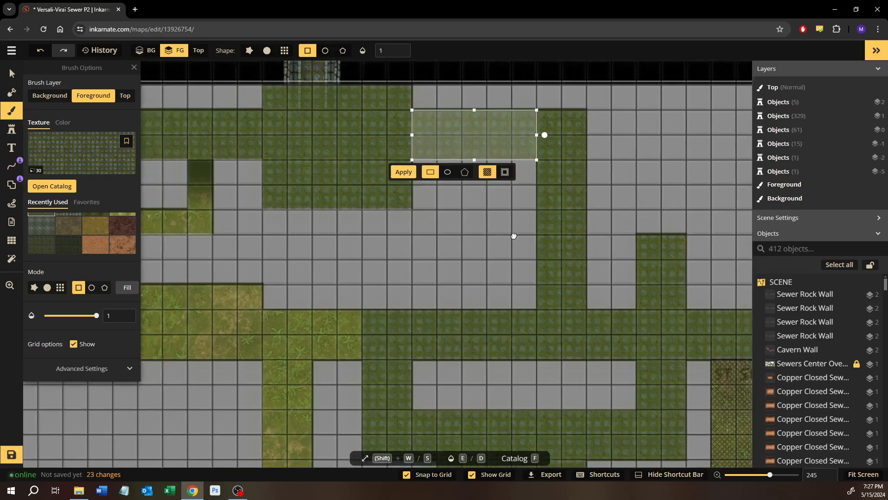
pyautogui.moveTo(465, 205); pyautogui.dragTo(479, 267)
pyautogui.click(419, 290)
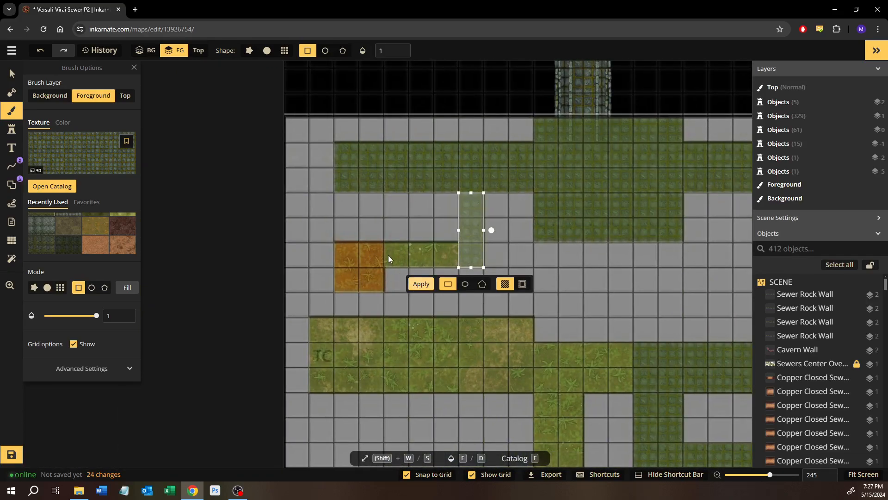
pyautogui.moveTo(387, 254); pyautogui.dragTo(453, 267)
pyautogui.click(365, 284)
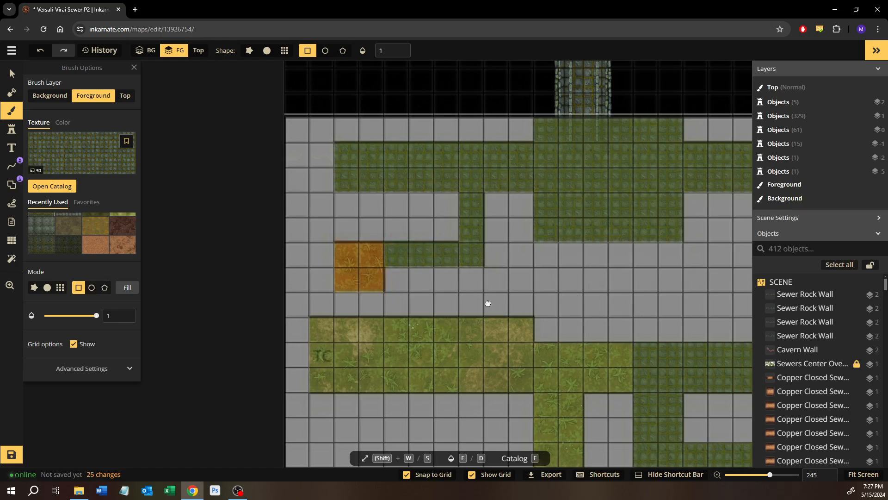
# Paint the western TC room and its link to the long corridor with mossy cobblestone, using 9-by-3 and 4-by-2-square rectangles
pyautogui.moveTo(521, 321); pyautogui.dragTo(356, 327)
pyautogui.scroll(-1, 356, 328)
pyautogui.moveTo(288, 334); pyautogui.dragTo(373, 343)
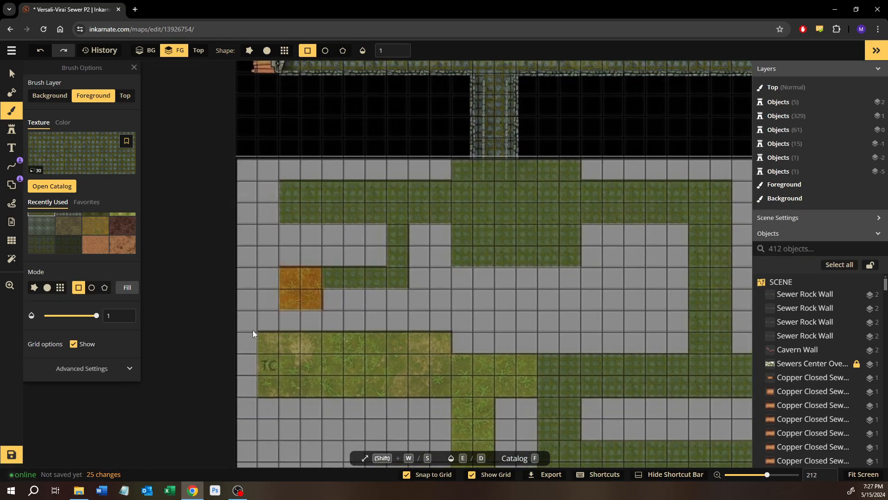
pyautogui.moveTo(262, 335); pyautogui.dragTo(448, 393)
pyautogui.click(304, 413)
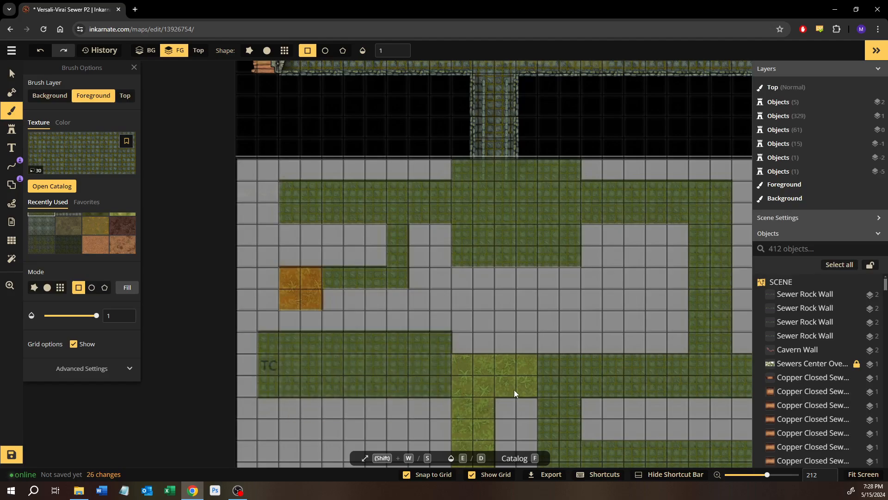
pyautogui.moveTo(467, 350); pyautogui.dragTo(470, 367)
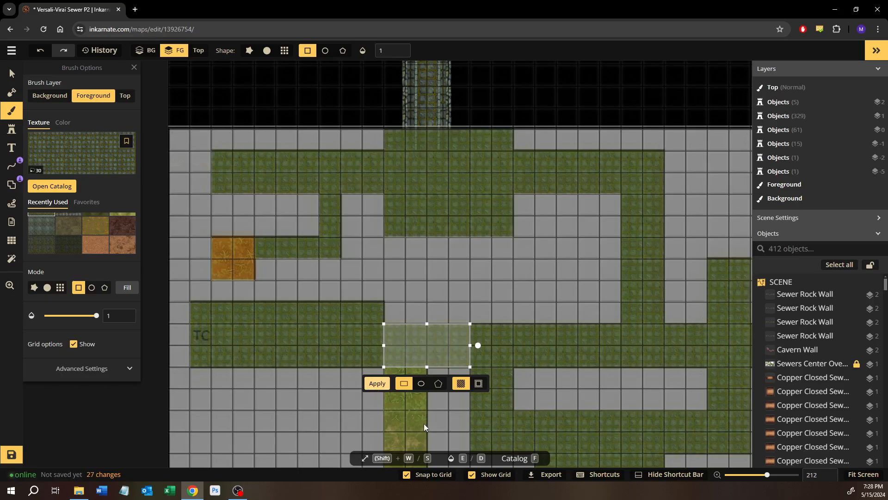
pyautogui.click(376, 384)
# Paint the corridors south of the western TC room with mossy cobblestone, using 2-by-9, 8-by-2 and 2-by-2-square rectangles
pyautogui.moveTo(426, 412); pyautogui.dragTo(426, 283)
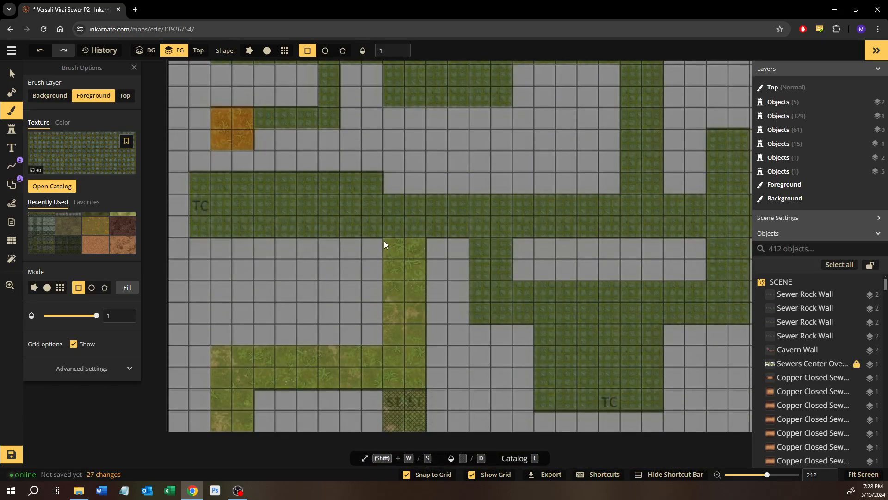
pyautogui.moveTo(384, 241); pyautogui.dragTo(425, 431)
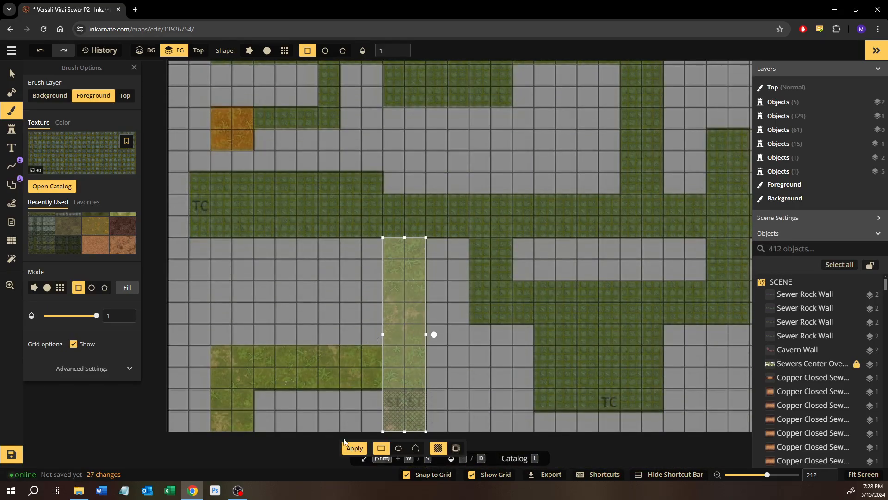
pyautogui.click(354, 447)
pyautogui.moveTo(380, 348); pyautogui.dragTo(215, 384)
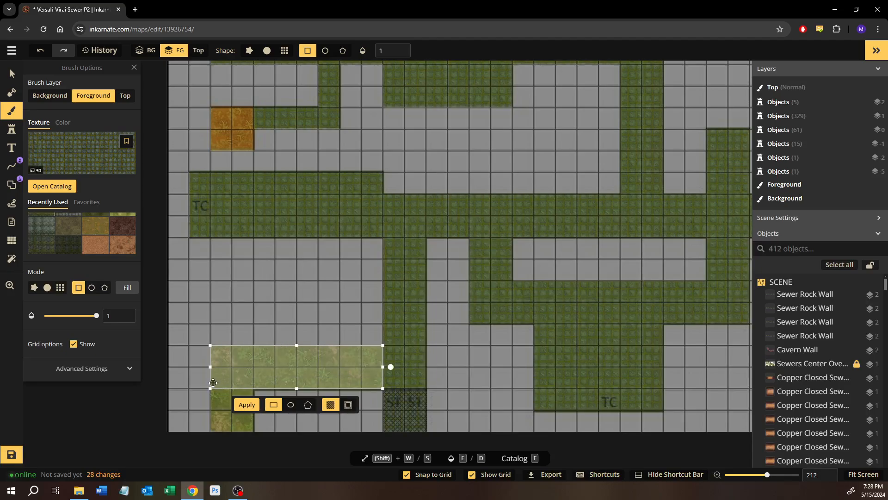
pyautogui.click(247, 405)
pyautogui.moveTo(254, 427); pyautogui.dragTo(254, 431)
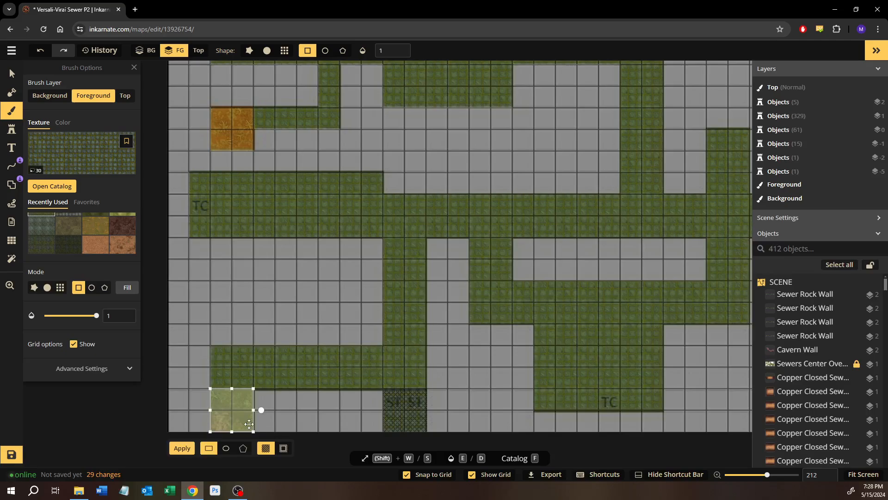
pyautogui.click(184, 448)
# Switch to the darker mossy cobblestone texture and fill the ST corridor between the two southern TC rooms with a 2-by-9-square rectangle
pyautogui.scroll(1, 479, 340)
pyautogui.moveTo(469, 340); pyautogui.dragTo(251, 347)
pyautogui.moveTo(498, 279)
pyautogui.mouseDown()
pyautogui.moveTo(425, 306)
pyautogui.moveTo(360, 263)
pyautogui.moveTo(354, 245)
pyautogui.moveTo(416, 420)
pyautogui.moveTo(398, 444)
pyautogui.mouseUp()
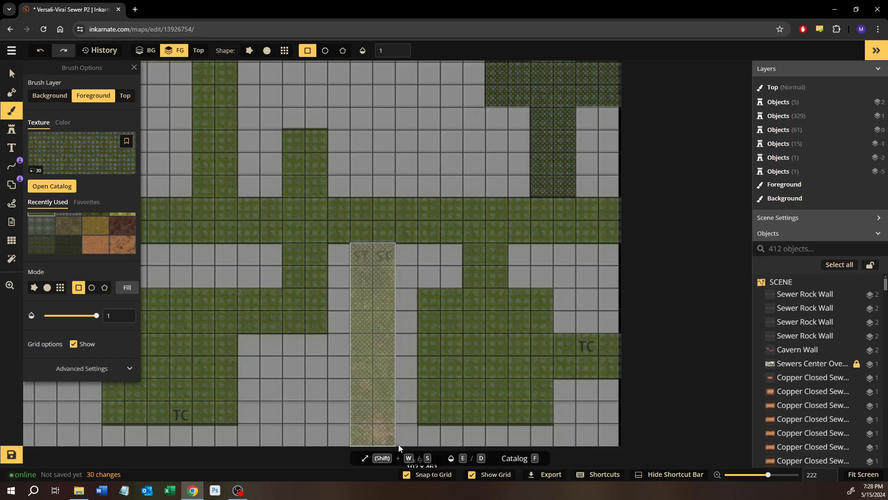
pyautogui.click(81, 248)
pyautogui.click(323, 220)
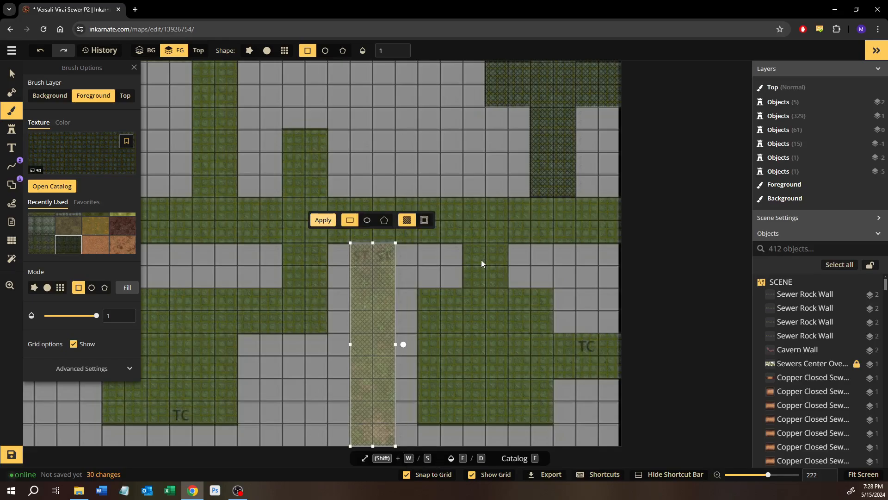
# Paint the north-south arm of the northeastern cross-shaped passage with the darker mossy cobblestone, 2 by 9 squares
pyautogui.moveTo(388, 156); pyautogui.dragTo(489, 305)
pyautogui.moveTo(355, 67); pyautogui.dragTo(389, 371)
pyautogui.moveTo(403, 305); pyautogui.dragTo(235, 65)
pyautogui.moveTo(528, 257); pyautogui.dragTo(501, 236)
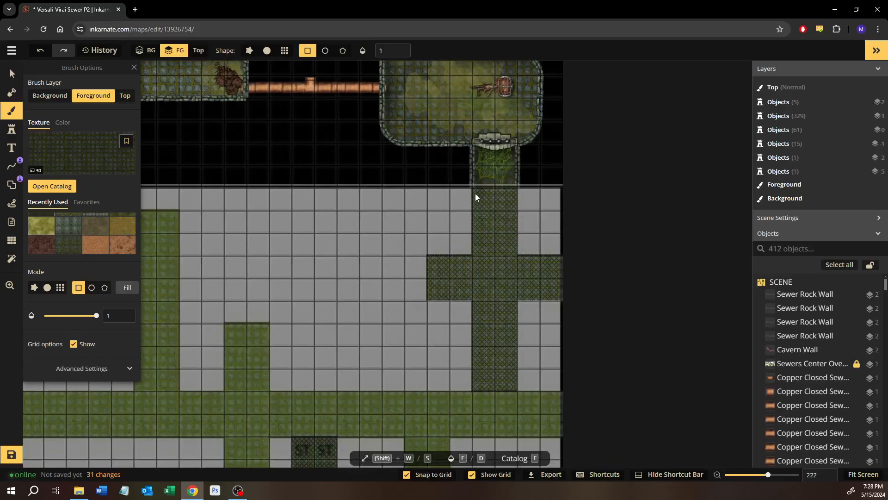
pyautogui.moveTo(479, 194); pyautogui.dragTo(517, 391)
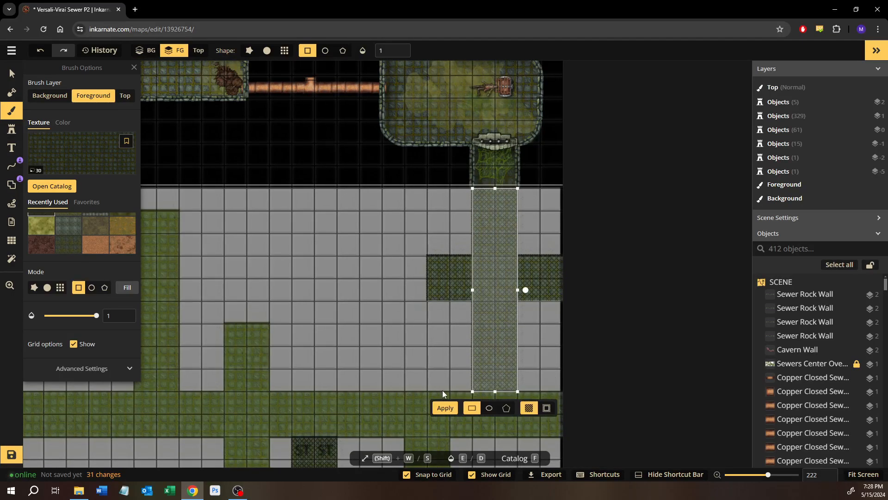
pyautogui.click(446, 409)
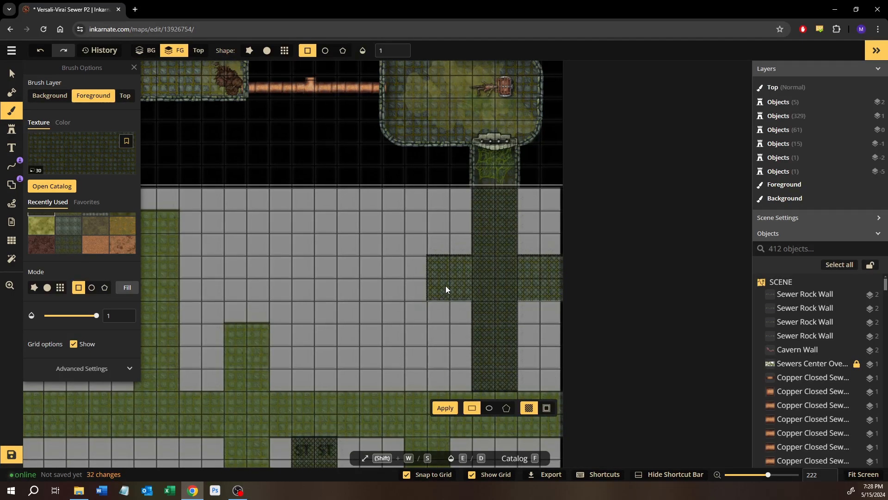
# Paint the east-west arm of the cross-shaped passage with the darker mossy cobblestone, covering 6 by 2 squares including its western end
pyautogui.moveTo(437, 258); pyautogui.dragTo(563, 301)
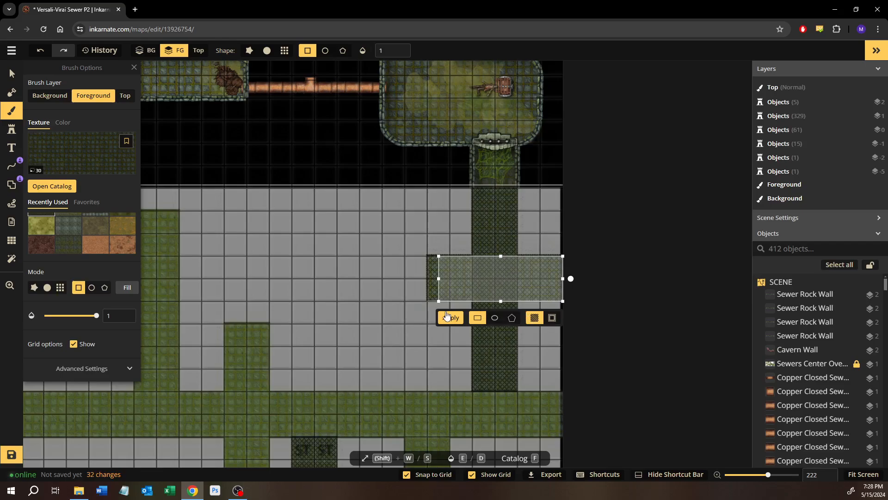
pyautogui.click(457, 380)
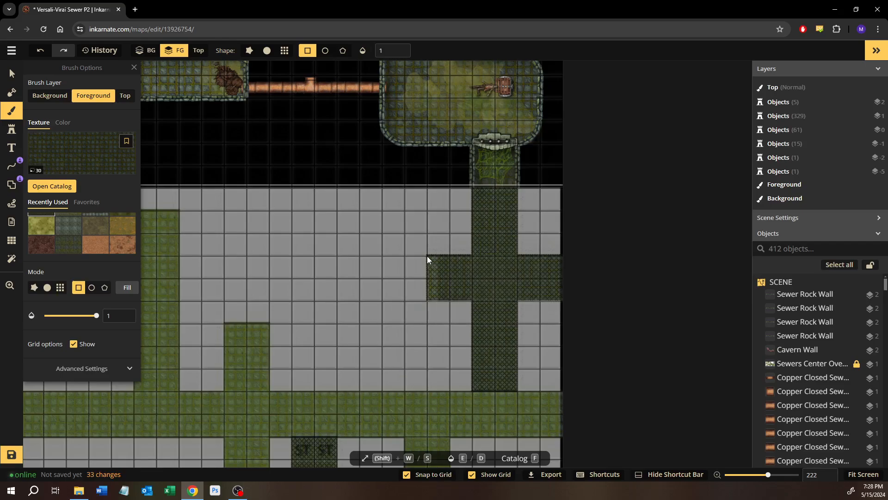
pyautogui.moveTo(427, 256); pyautogui.dragTo(450, 300)
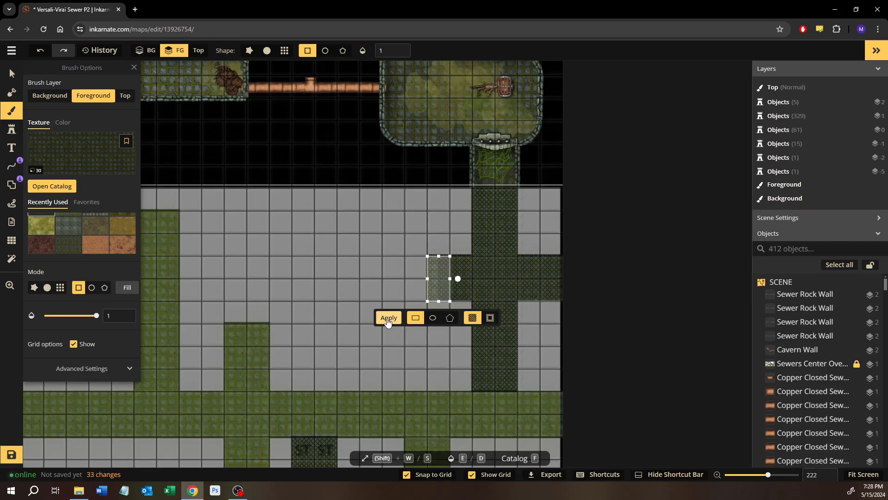
pyautogui.click(418, 363)
# Paint the southern ends of both ST corridors with the darker mossy cobblestone: 2-by-3 squares at the western one, 2-by-2 at the eastern one
pyautogui.scroll(-5, 421, 362)
pyautogui.moveTo(440, 207); pyautogui.dragTo(511, 119)
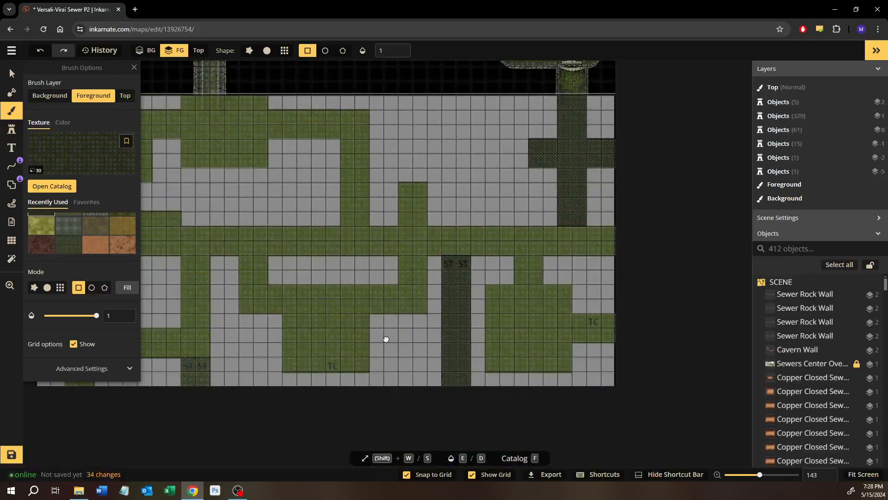
pyautogui.moveTo(387, 339); pyautogui.dragTo(587, 355)
pyautogui.moveTo(387, 373); pyautogui.dragTo(413, 412)
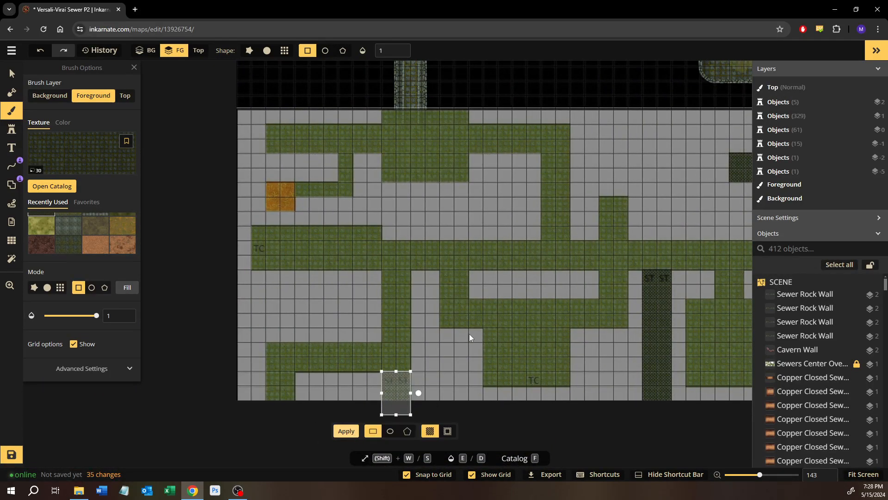
pyautogui.press('Return')
pyautogui.moveTo(564, 365); pyautogui.dragTo(344, 334)
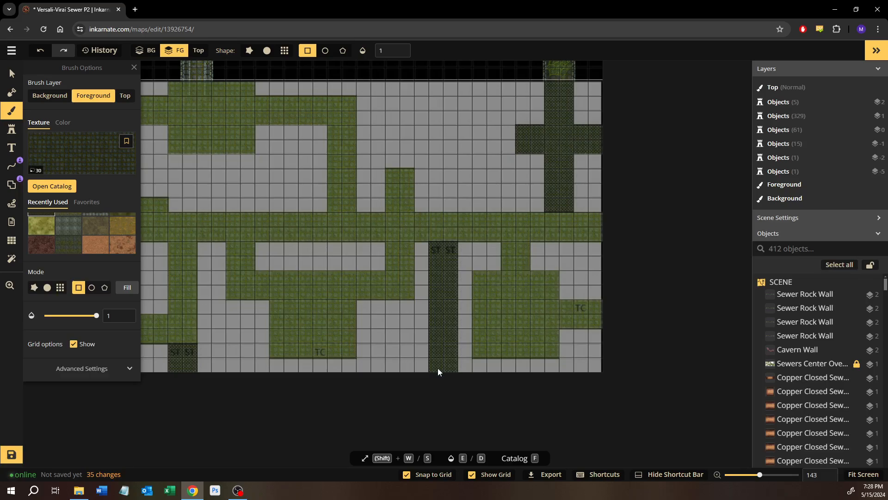
pyautogui.moveTo(438, 372); pyautogui.dragTo(458, 387)
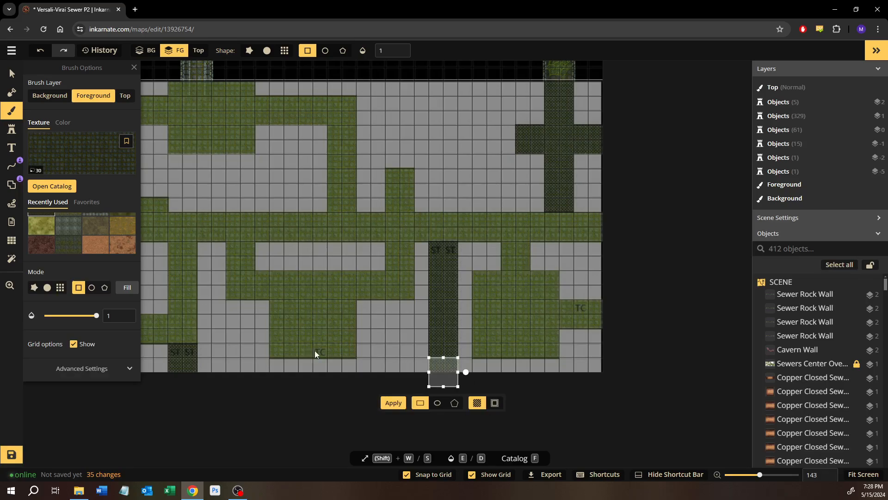
pyautogui.click(382, 402)
pyautogui.scroll(-3, 360, 197)
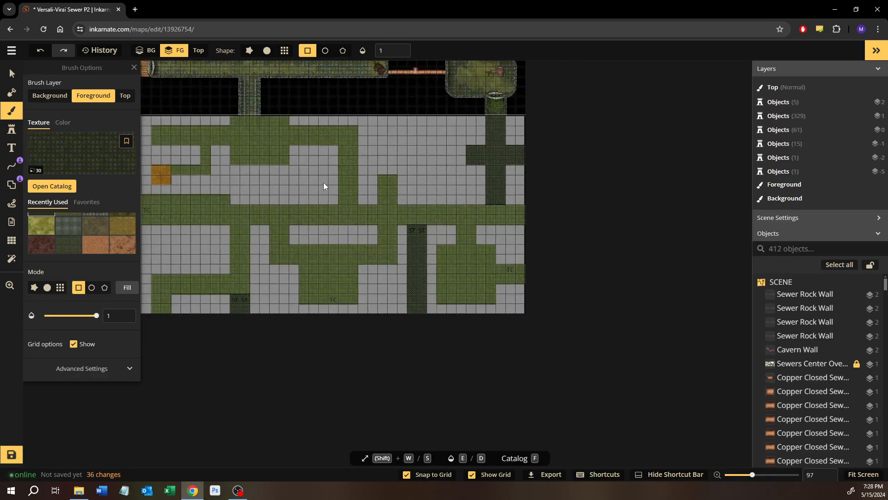
pyautogui.moveTo(326, 190); pyautogui.dragTo(394, 312)
pyautogui.moveTo(352, 240); pyautogui.dragTo(422, 315)
pyautogui.moveTo(403, 270); pyautogui.dragTo(381, 233)
pyautogui.moveTo(423, 256); pyautogui.dragTo(385, 208)
pyautogui.moveTo(280, 244); pyautogui.dragTo(339, 312)
# Select all the Cavern Wall pieces surrounding the small cave with the Holy Dagger, leaving out the dagger and the rubble
pyautogui.click(12, 74)
pyautogui.scroll(6, 307, 188)
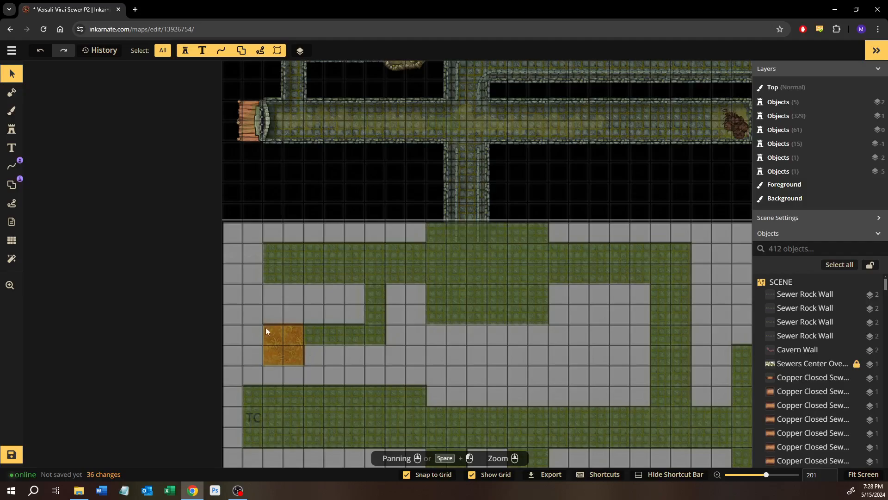
pyautogui.moveTo(313, 281); pyautogui.dragTo(314, 387)
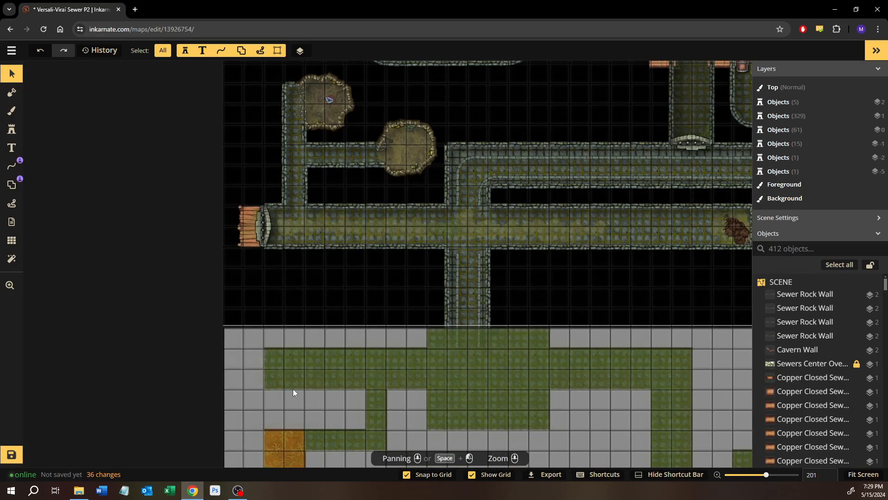
pyautogui.moveTo(293, 338); pyautogui.dragTo(271, 351)
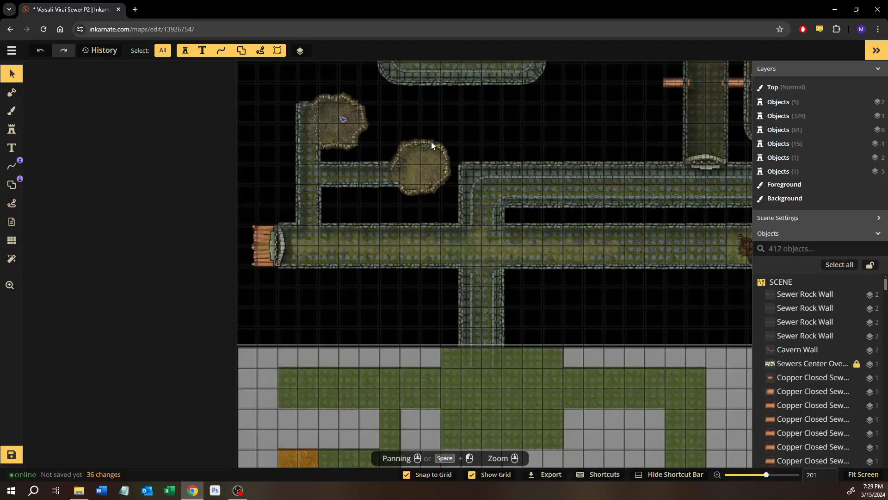
pyautogui.scroll(6, 400, 162)
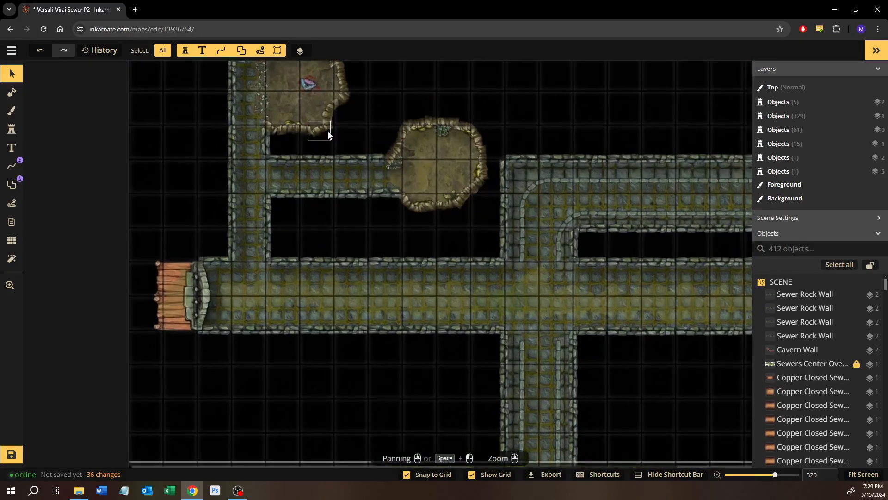
pyautogui.moveTo(332, 144); pyautogui.dragTo(418, 281)
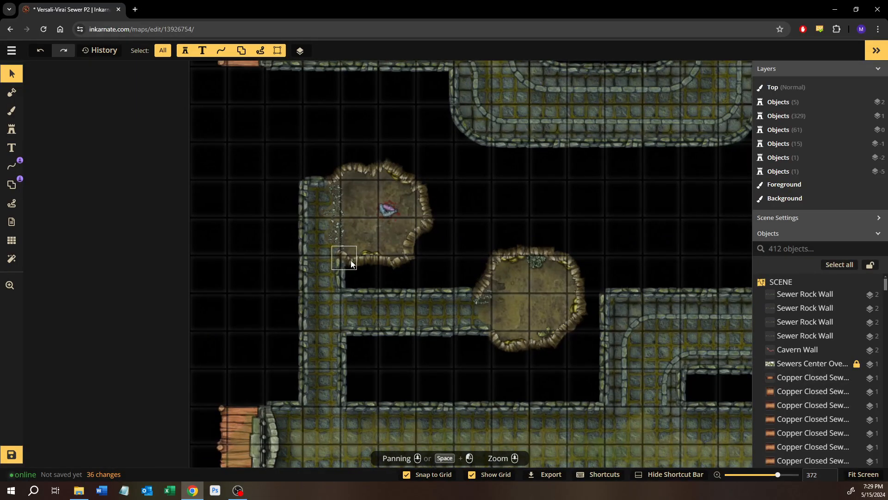
pyautogui.click(351, 261)
pyautogui.keyDown('shift'); pyautogui.click(370, 261); pyautogui.keyUp('shift')
pyautogui.keyDown('shift'); pyautogui.click(398, 263); pyautogui.keyUp('shift')
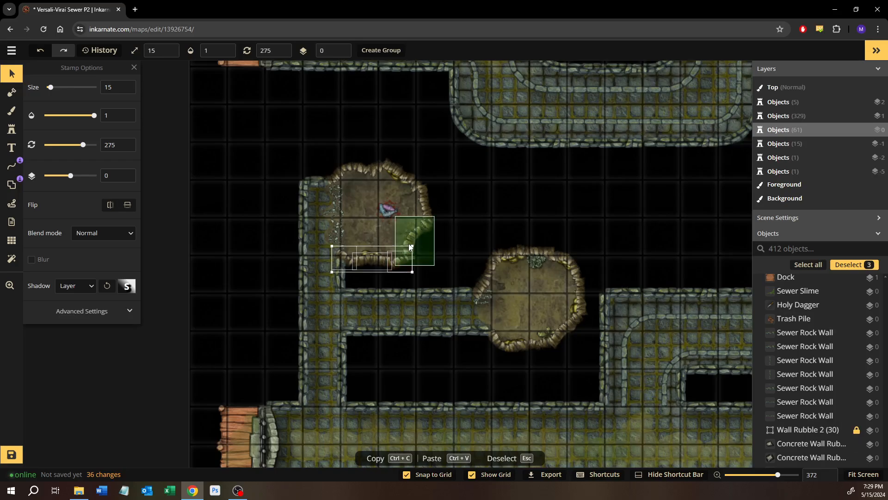
pyautogui.keyDown('shift'); pyautogui.click(410, 247); pyautogui.keyUp('shift')
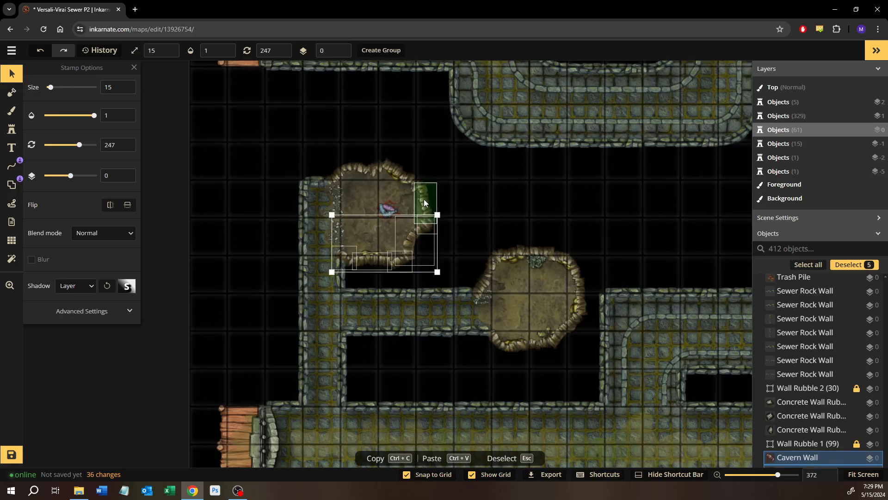
pyautogui.keyDown('shift'); pyautogui.click(424, 199); pyautogui.keyUp('shift')
pyautogui.keyDown('shift'); pyautogui.click(414, 182); pyautogui.keyUp('shift')
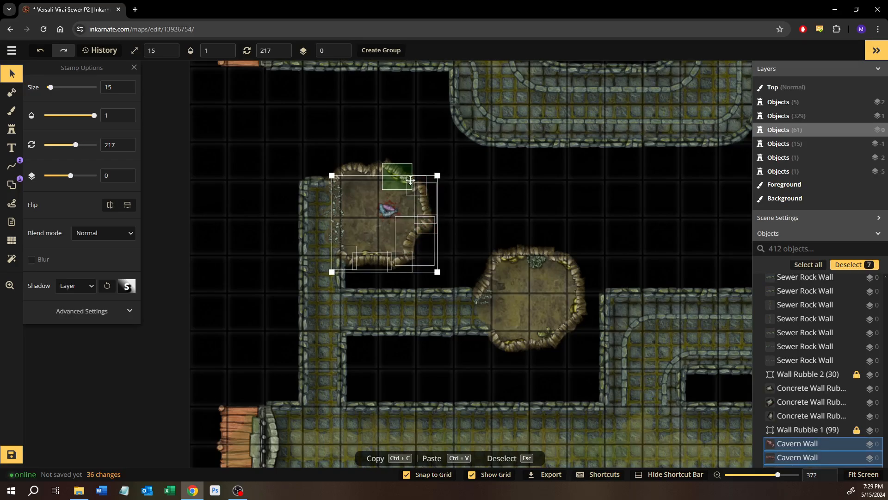
pyautogui.keyDown('shift'); pyautogui.click(410, 180); pyautogui.keyUp('shift')
pyautogui.keyDown('shift'); pyautogui.click(378, 175); pyautogui.keyUp('shift')
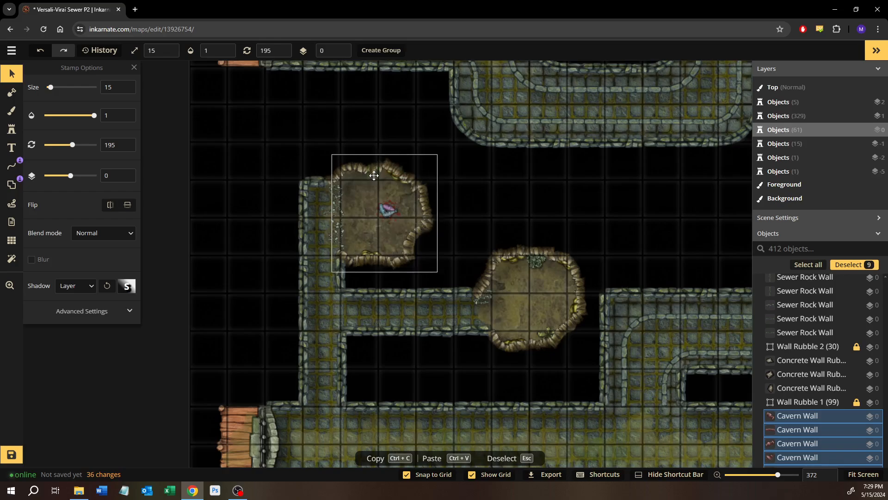
pyautogui.keyDown('shift'); pyautogui.click(381, 167); pyautogui.keyUp('shift')
pyautogui.keyDown('shift'); pyautogui.click(355, 167); pyautogui.keyUp('shift')
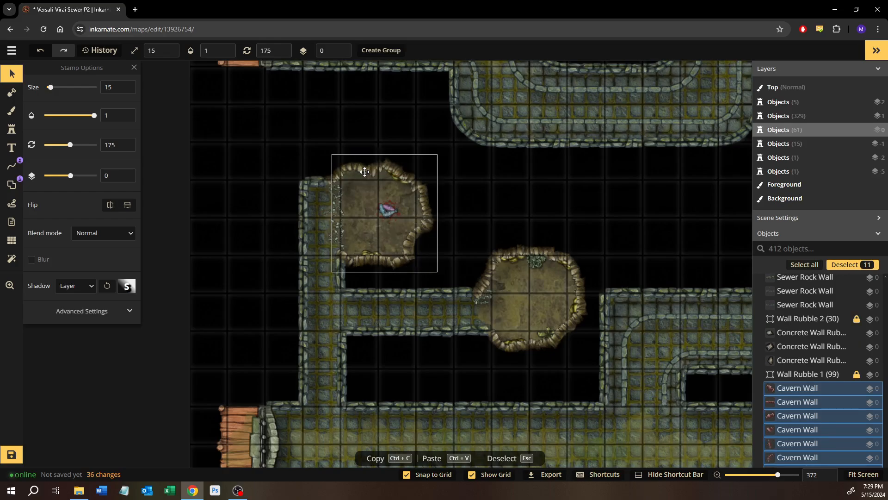
pyautogui.keyDown('shift'); pyautogui.click(334, 174); pyautogui.keyUp('shift')
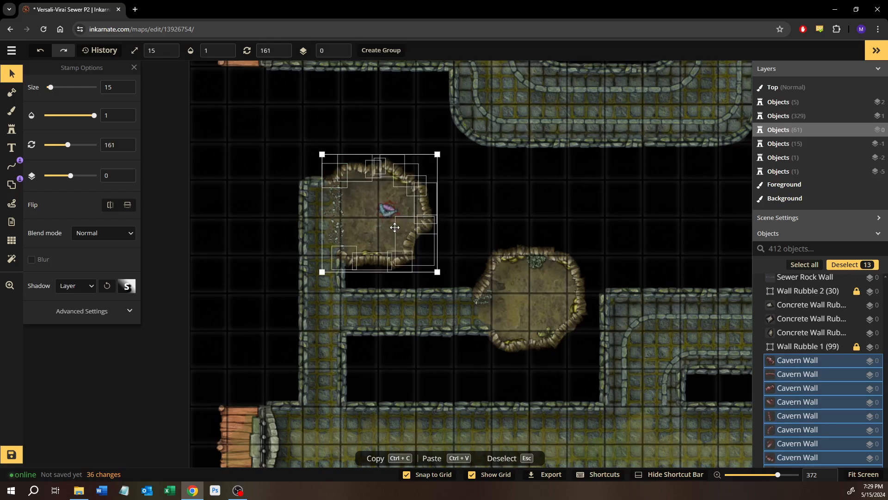
# Paste a copy of the Holy Dagger cave's Cavern Wall pieces and place it around the orange 2-by-2 cave, rotated to 228 degrees
pyautogui.moveTo(454, 364); pyautogui.dragTo(461, 193)
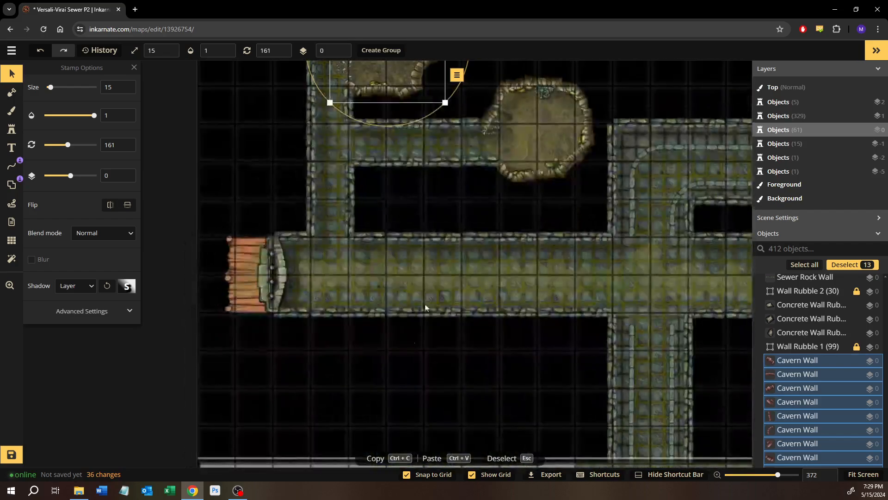
pyautogui.moveTo(397, 444); pyautogui.dragTo(421, 182)
pyautogui.moveTo(402, 343)
pyautogui.mouseDown()
pyautogui.moveTo(422, 105)
pyautogui.moveTo(425, 167)
pyautogui.moveTo(366, 218)
pyautogui.moveTo(367, 383)
pyautogui.moveTo(475, 387)
pyautogui.moveTo(495, 365)
pyautogui.mouseUp()
pyautogui.hotkey('ctrl', 'v')
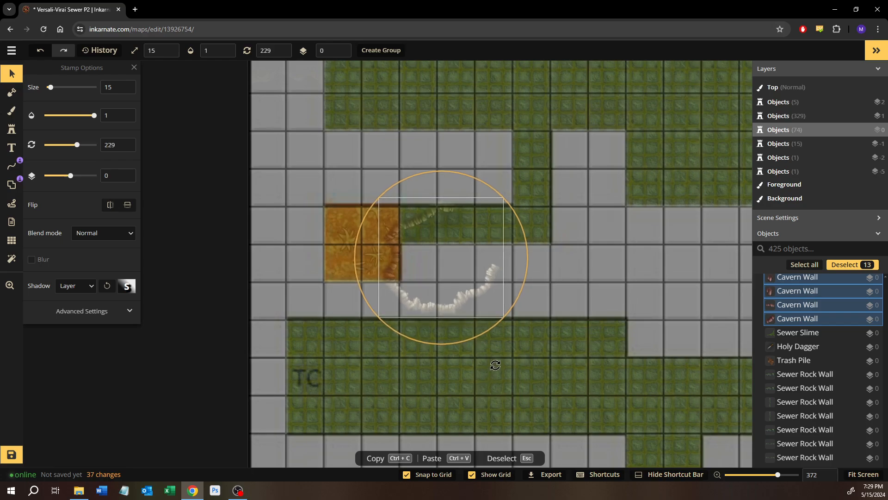
pyautogui.moveTo(471, 285); pyautogui.dragTo(394, 281)
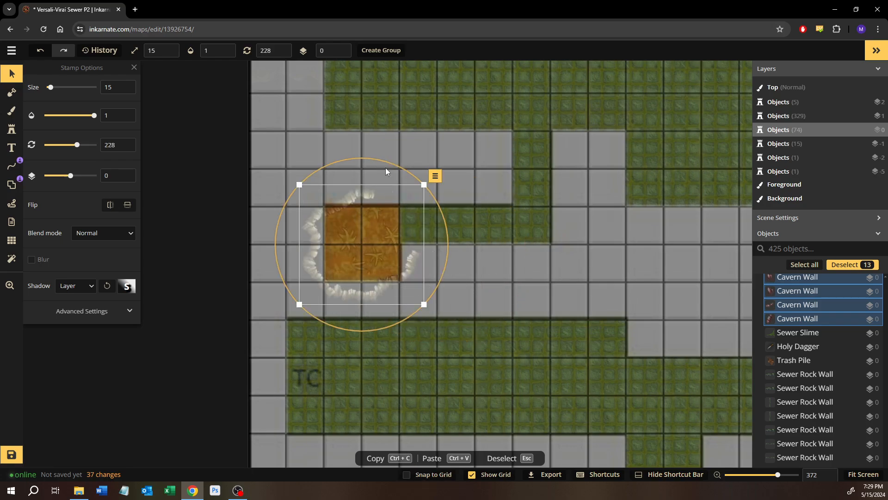
# Adjust the pasted Cavern Walls to a 221-degree rotation and shift them so their opening faces the corridor east of the orange cave
pyautogui.moveTo(392, 164); pyautogui.dragTo(415, 172)
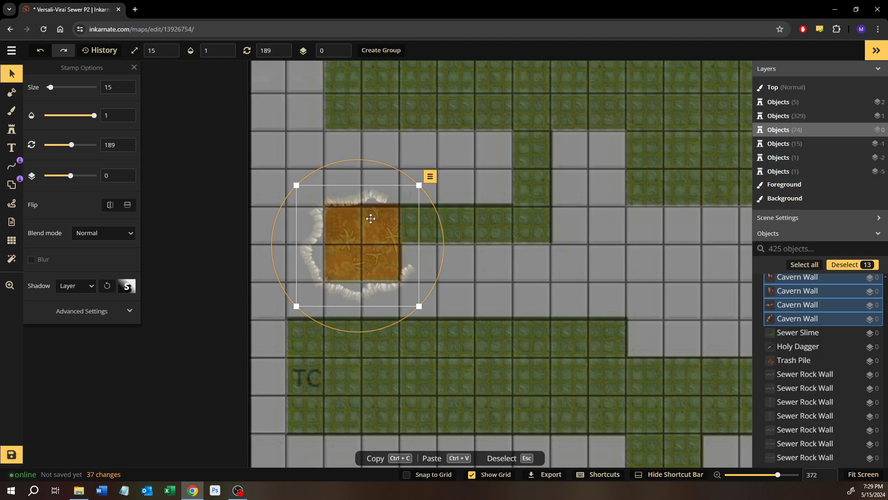
pyautogui.moveTo(371, 219); pyautogui.dragTo(384, 220)
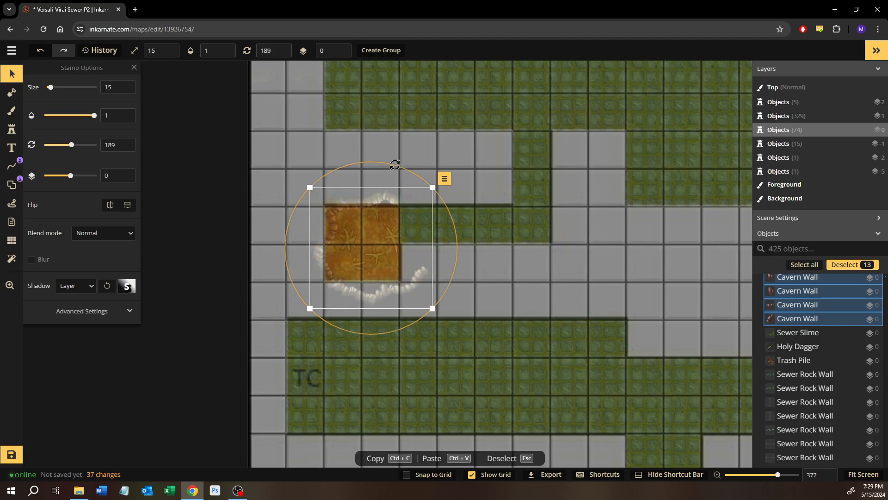
pyautogui.moveTo(395, 165); pyautogui.dragTo(361, 168)
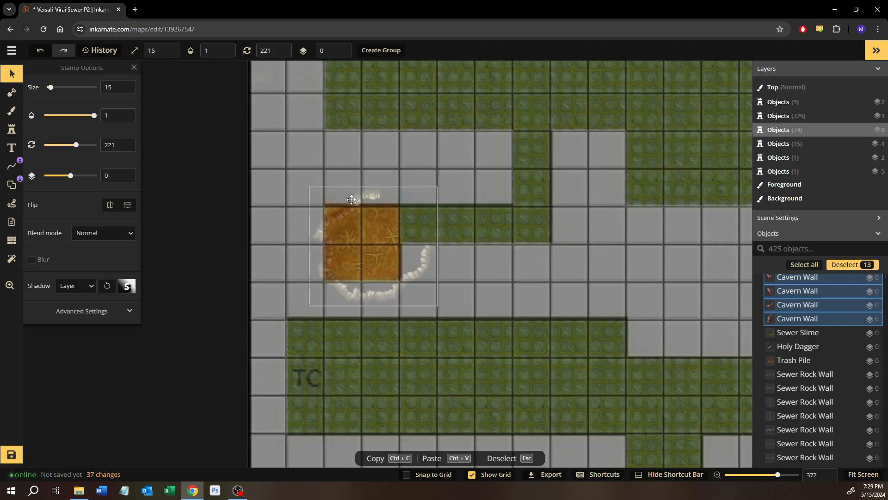
pyautogui.moveTo(352, 199); pyautogui.dragTo(334, 197)
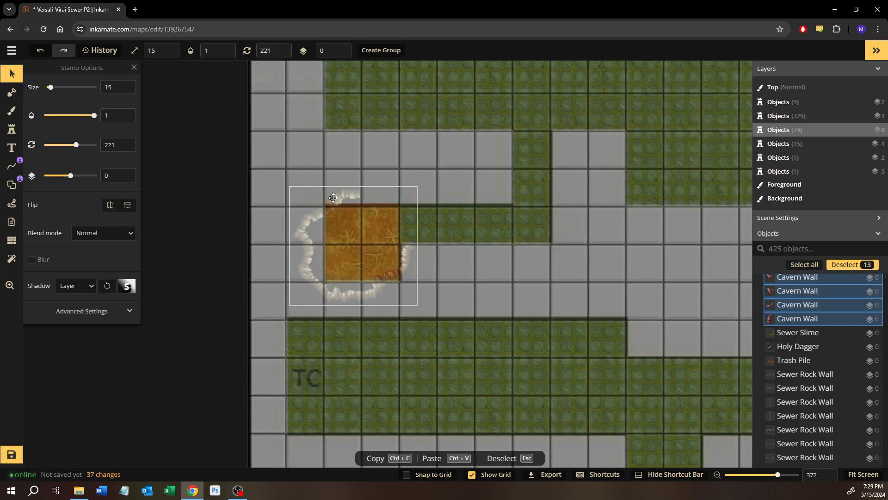
pyautogui.press('Escape')
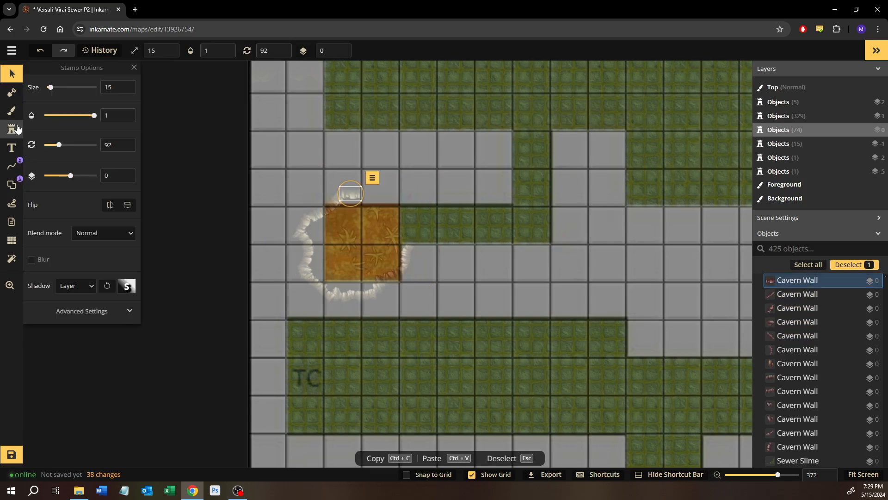
# Add two Cavern Wall stamps along the orange cave's upper edge up to the corridor, rotated 112 and 89 degrees
pyautogui.click(12, 129)
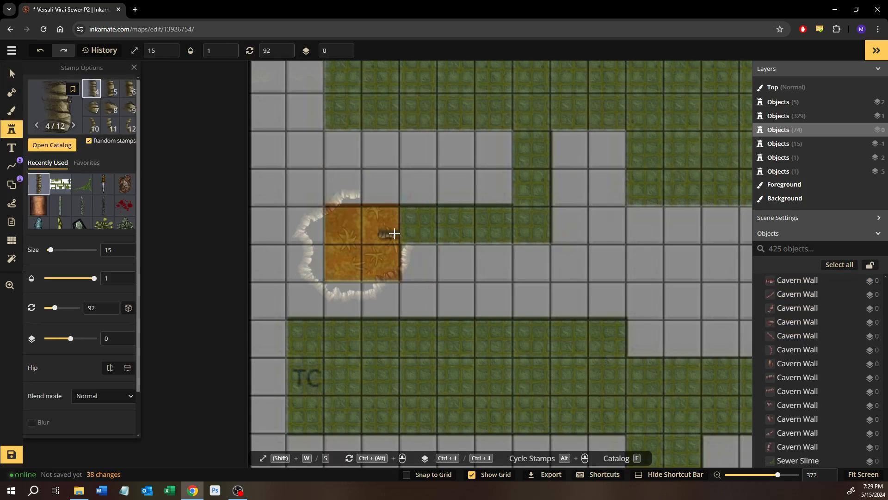
pyautogui.click(370, 197)
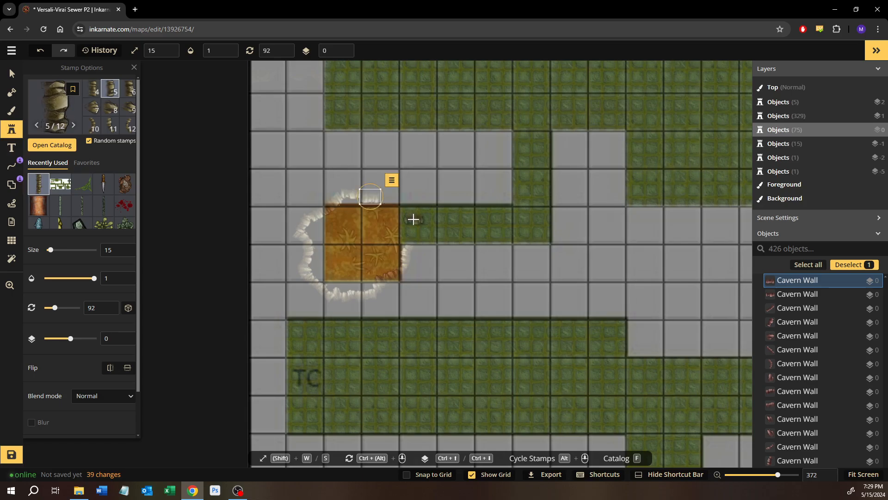
pyautogui.scroll(10, 413, 219)
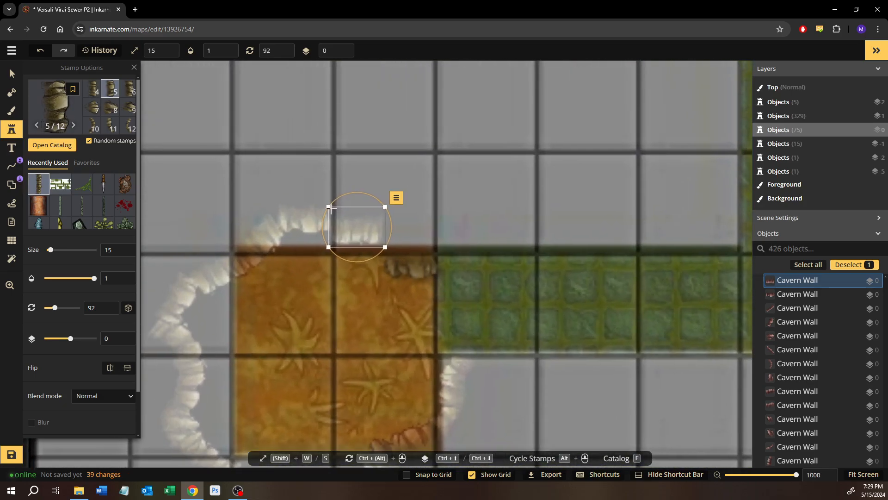
pyautogui.moveTo(377, 198); pyautogui.dragTo(377, 198)
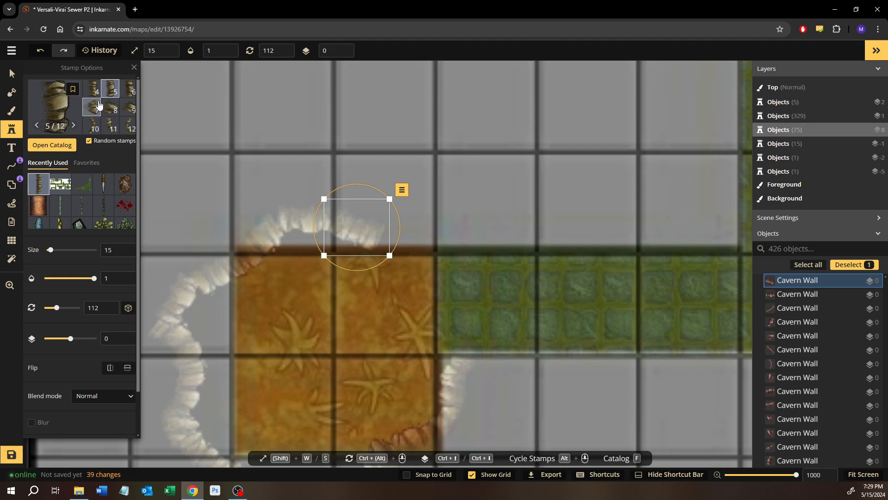
pyautogui.click(425, 245)
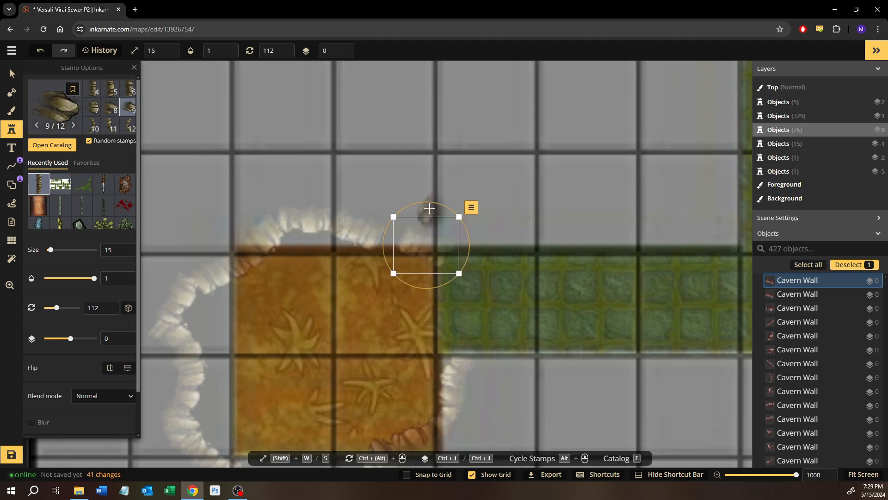
pyautogui.moveTo(430, 204); pyautogui.dragTo(411, 203)
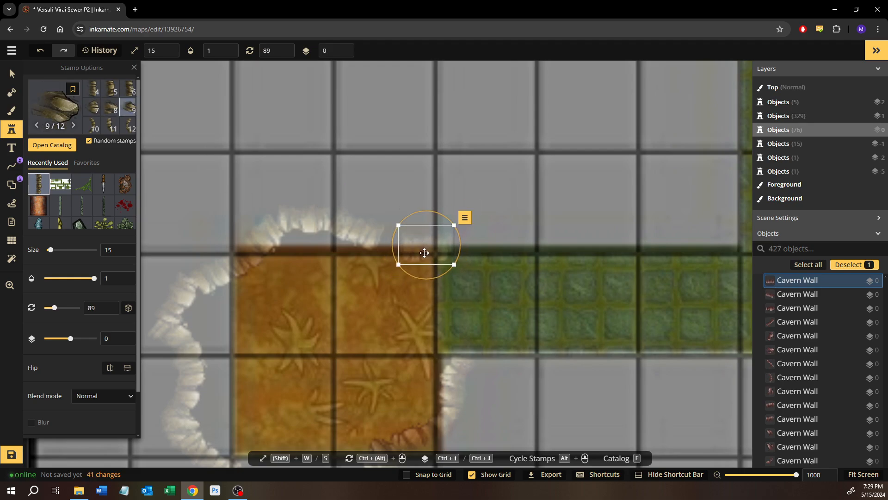
pyautogui.click(12, 73)
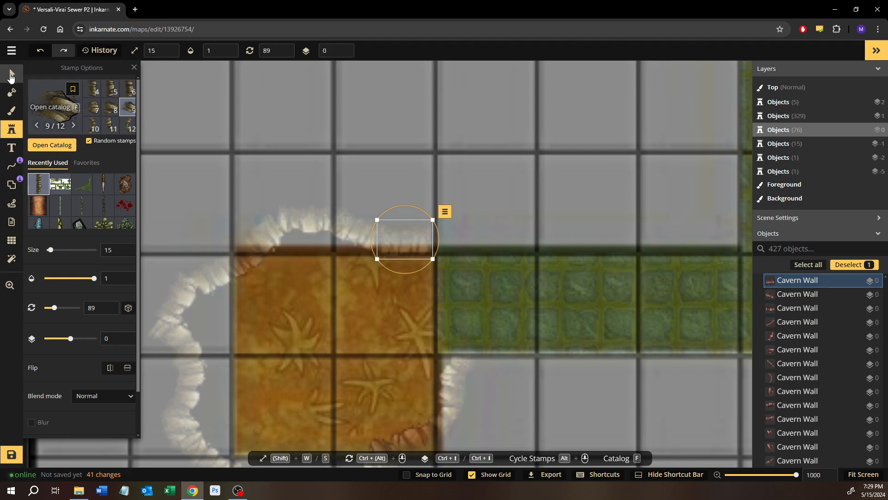
# Set up a round foreground brush with the grey-brown floor texture matching the Holy Dagger cave
pyautogui.click(11, 111)
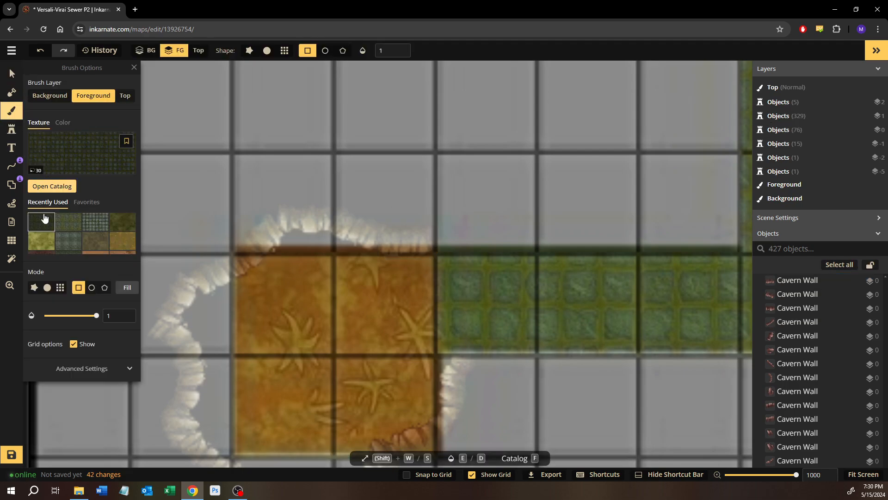
pyautogui.click(87, 241)
pyautogui.scroll(-3, 287, 210)
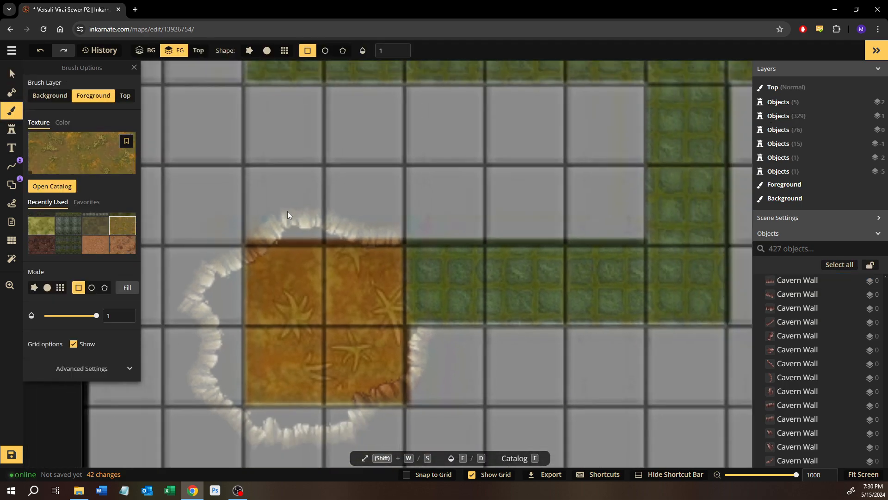
pyautogui.moveTo(300, 212); pyautogui.dragTo(339, 430)
pyautogui.moveTo(393, 163); pyautogui.dragTo(408, 435)
pyautogui.scroll(2, 407, 316)
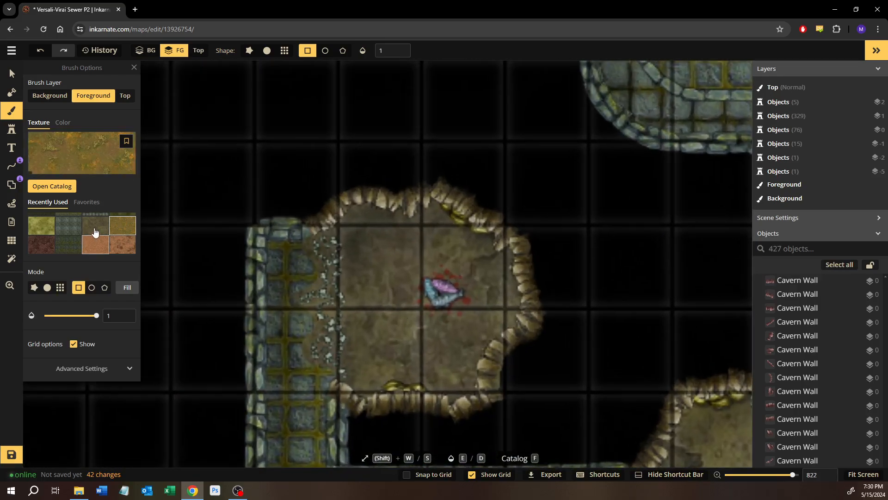
pyautogui.click(95, 227)
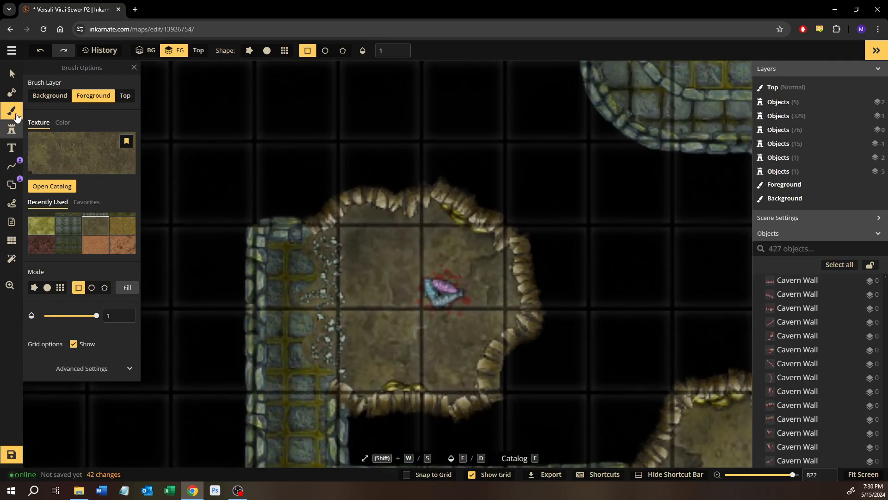
pyautogui.scroll(-1, 377, 327)
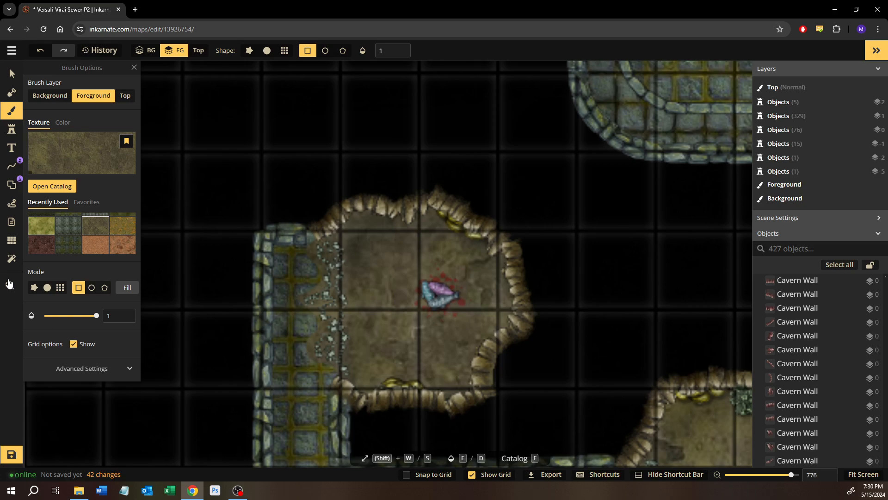
pyautogui.click(47, 288)
# Paint the orange cave's floor with the grey-brown texture using a round brush of size 25
pyautogui.scroll(-5, 347, 399)
pyautogui.moveTo(345, 375); pyautogui.dragTo(380, 148)
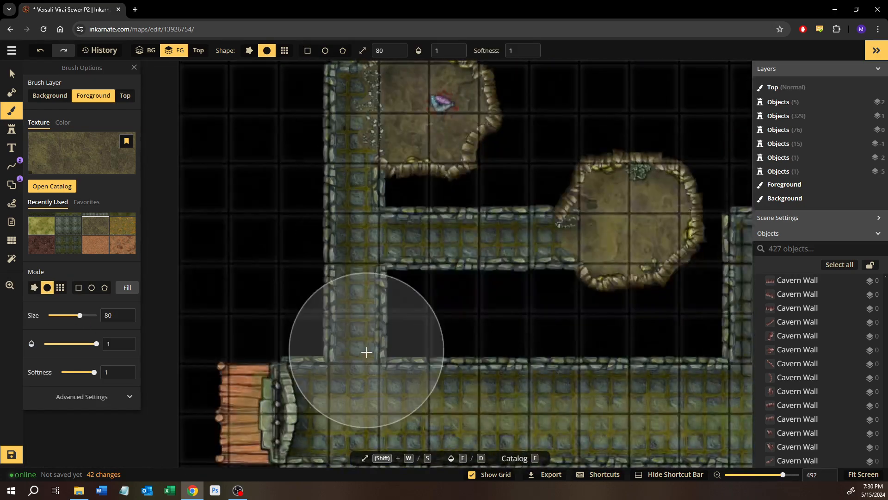
pyautogui.moveTo(367, 350); pyautogui.dragTo(401, 127)
pyautogui.moveTo(374, 327); pyautogui.dragTo(397, 120)
pyautogui.moveTo(347, 337); pyautogui.dragTo(366, 159)
pyautogui.moveTo(387, 320); pyautogui.dragTo(391, 211)
pyautogui.scroll(1, 439, 340)
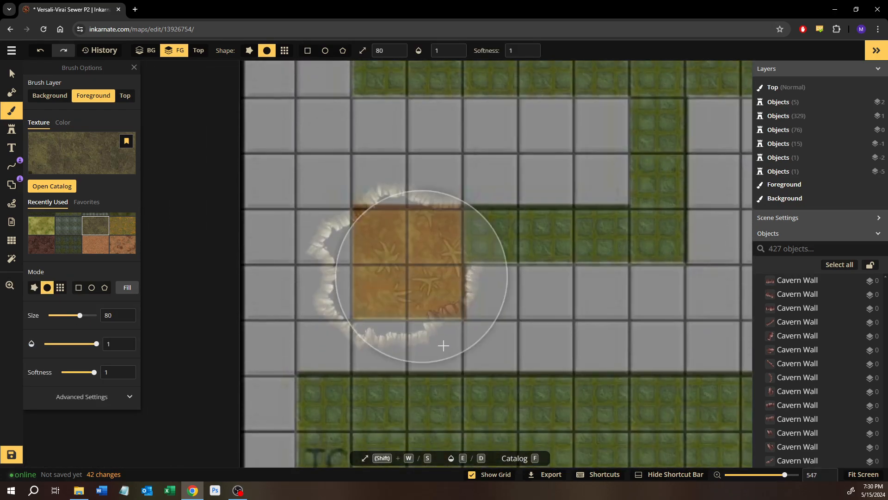
pyautogui.scroll(-2, 430, 337)
pyautogui.scroll(8, 406, 312)
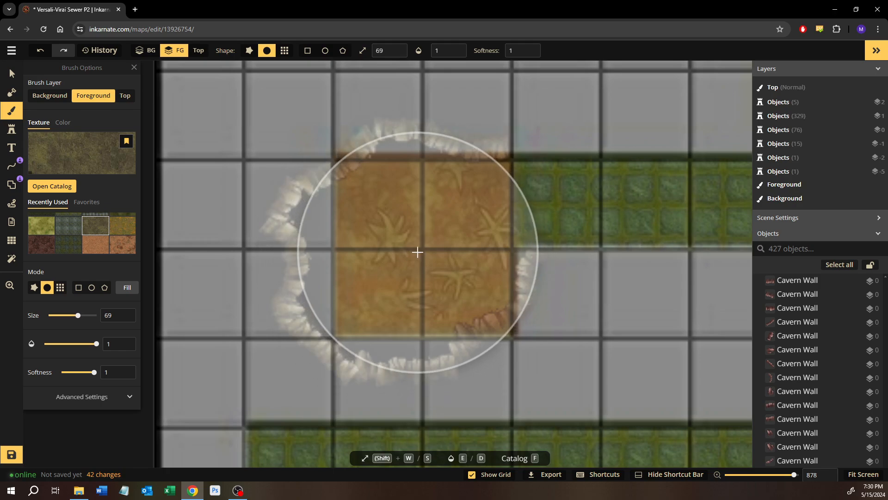
pyautogui.press('s')
pyautogui.press('s')
pyautogui.press('s')
pyautogui.press('s')
pyautogui.press('s')
pyautogui.press('s')
pyautogui.press('s')
pyautogui.press('s')
pyautogui.press('s')
pyautogui.press('s')
pyautogui.press('s')
pyautogui.press('s')
pyautogui.press('s')
pyautogui.press('s')
pyautogui.press('s')
pyautogui.press('s')
pyautogui.press('s')
pyautogui.press('s')
pyautogui.press('s')
pyautogui.press('s')
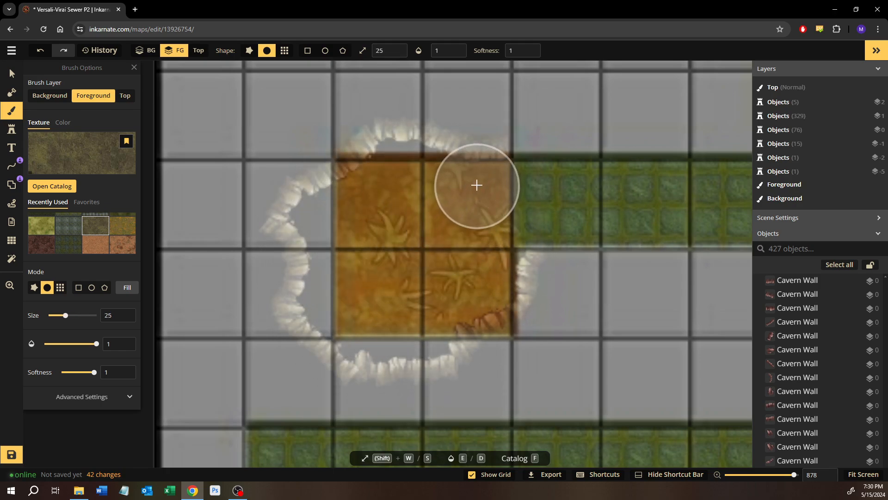
pyautogui.moveTo(476, 184)
pyautogui.mouseDown()
pyautogui.moveTo(488, 293)
pyautogui.moveTo(496, 285)
pyautogui.moveTo(438, 304)
pyautogui.moveTo(378, 334)
pyautogui.mouseUp()
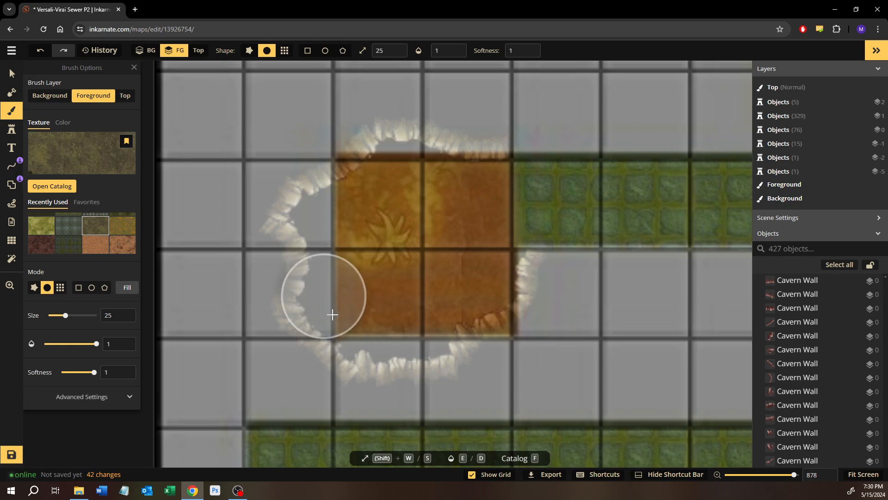
pyautogui.moveTo(331, 270)
pyautogui.mouseDown()
pyautogui.moveTo(324, 201)
pyautogui.moveTo(399, 171)
pyautogui.moveTo(473, 195)
pyautogui.moveTo(389, 224)
pyautogui.mouseUp()
# Extend the foreground mask with a round brush of size 20 to fill the gaps between the cave floor and its Cavern Walls
pyautogui.click(13, 93)
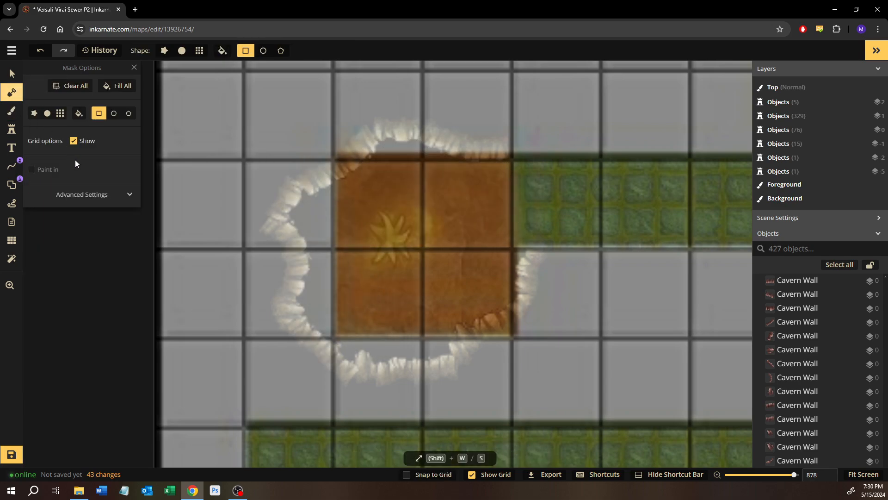
pyautogui.click(47, 112)
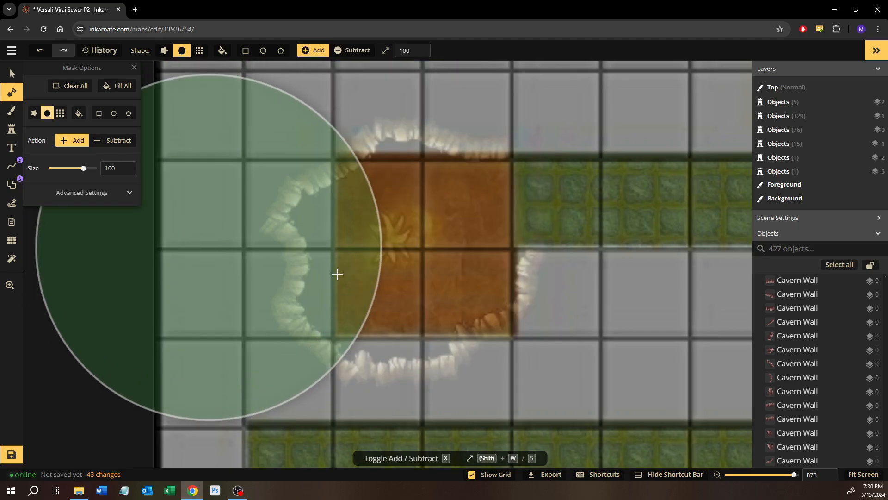
pyautogui.press('s')
pyautogui.press('s')
pyautogui.press('s')
pyautogui.press('s')
pyautogui.press('s')
pyautogui.press('s')
pyautogui.press('s')
pyautogui.press('s')
pyautogui.press('s')
pyautogui.press('s')
pyautogui.press('s')
pyautogui.press('s')
pyautogui.press('s')
pyautogui.press('s')
pyautogui.press('s')
pyautogui.press('s')
pyautogui.press('s')
pyautogui.press('s')
pyautogui.press('s')
pyautogui.press('s')
pyautogui.press('s')
pyautogui.press('s')
pyautogui.press('s')
pyautogui.press('s')
pyautogui.press('s')
pyautogui.press('s')
pyautogui.press('s')
pyautogui.press('s')
pyautogui.press('s')
pyautogui.press('s')
pyautogui.press('s')
pyautogui.press('s')
pyautogui.press('s')
pyautogui.press('s')
pyautogui.press('s')
pyautogui.press('s')
pyautogui.press('s')
pyautogui.press('s')
pyautogui.press('s')
pyautogui.press('s')
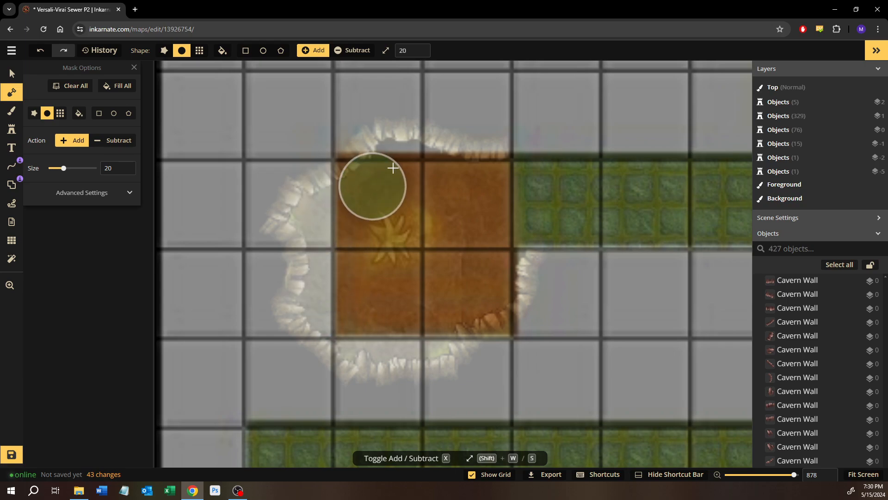
pyautogui.moveTo(408, 160); pyautogui.dragTo(426, 178)
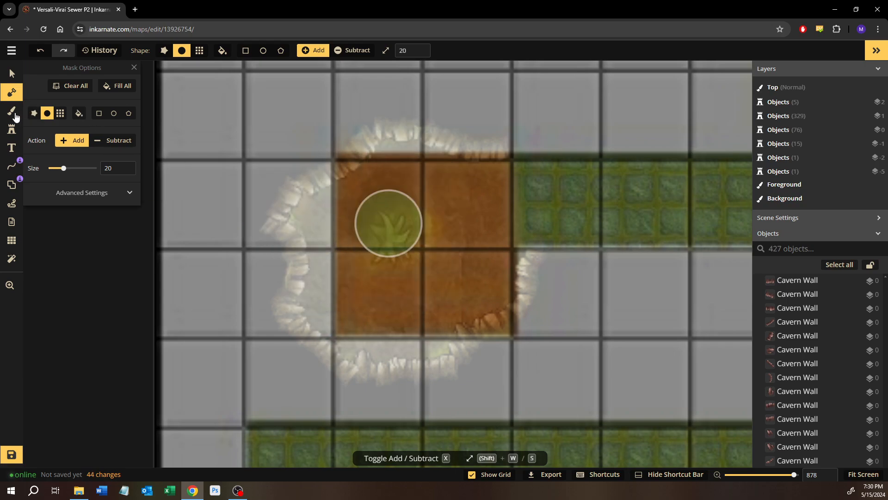
# Touch up the cave's eastern floor with the grey-brown texture and add to the foreground mask at its corridor entrance
pyautogui.press('b')
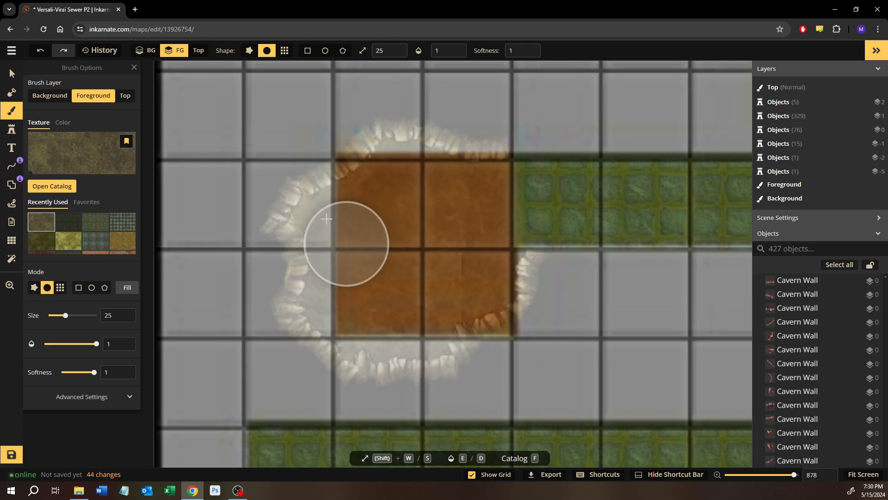
pyautogui.click(474, 191)
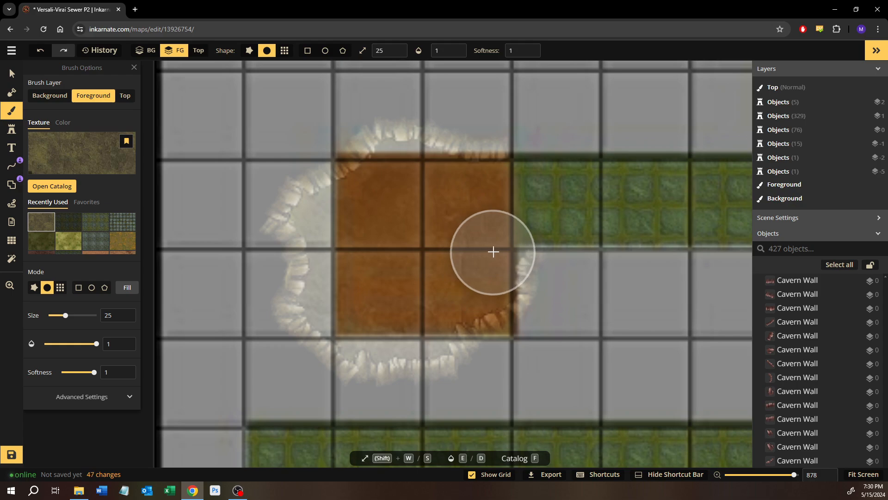
pyautogui.press('m')
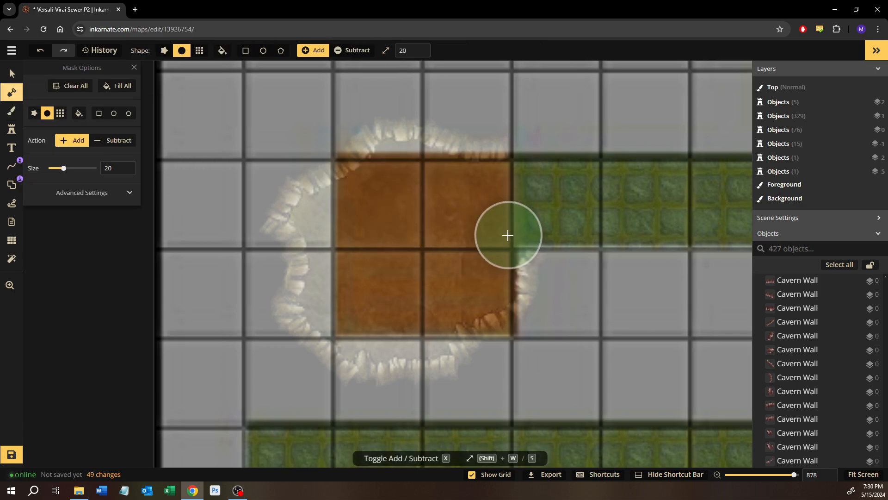
pyautogui.click(501, 242)
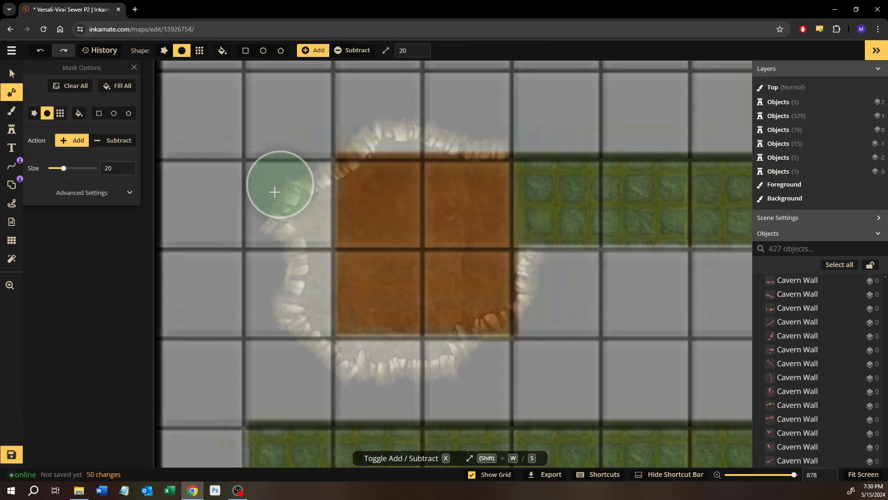
pyautogui.click(12, 73)
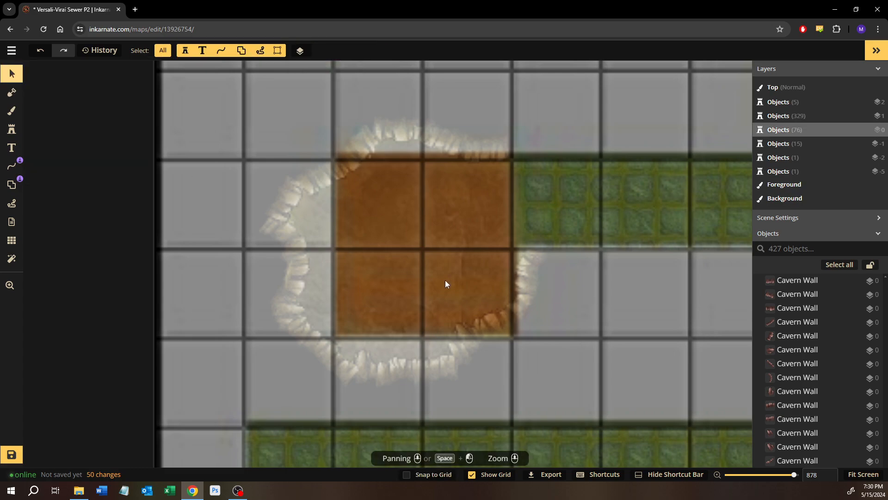
pyautogui.scroll(-8, 445, 277)
pyautogui.scroll(-10, 798, 391)
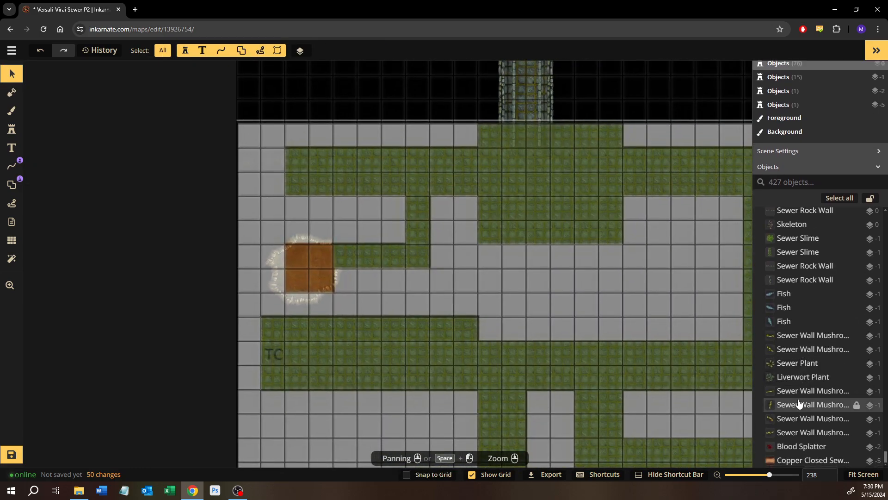
# Lower the opacity of the locked Sewers Center Overlay stamp until it is fully transparent
pyautogui.scroll(20, 805, 405)
pyautogui.scroll(15, 804, 405)
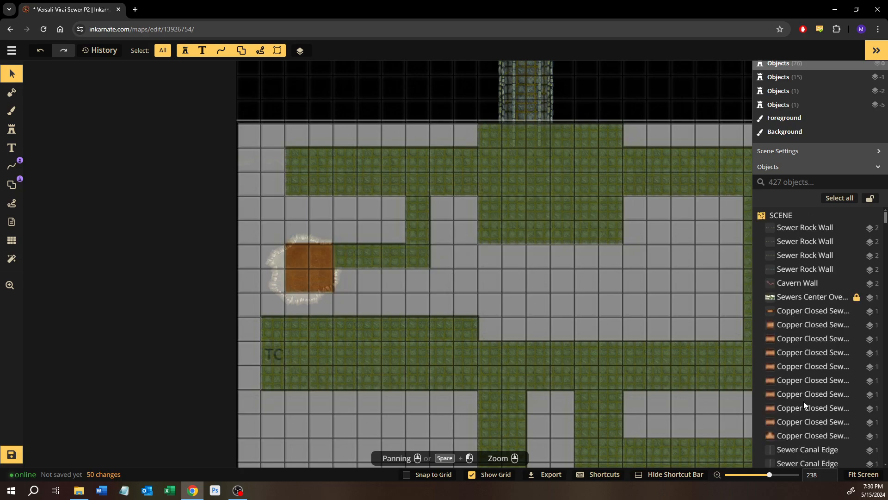
pyautogui.click(810, 299)
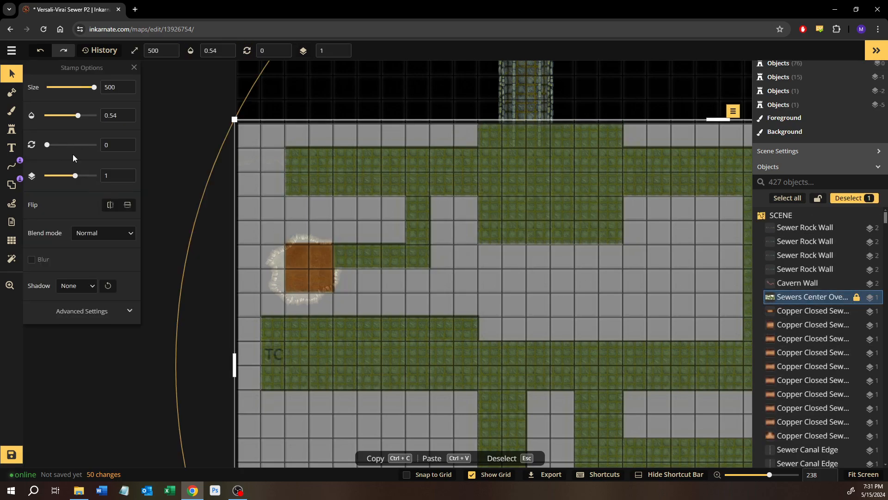
pyautogui.moveTo(93, 114); pyautogui.dragTo(44, 115)
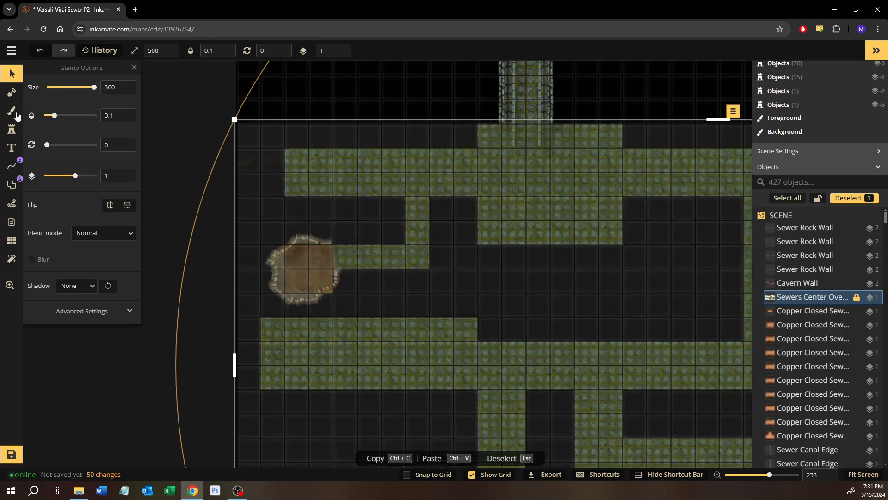
pyautogui.press('Escape')
# Examine the whole sewer map to compare the finished tunnels and caves with the corridors and rooms that still lack walls
pyautogui.scroll(-1, 510, 284)
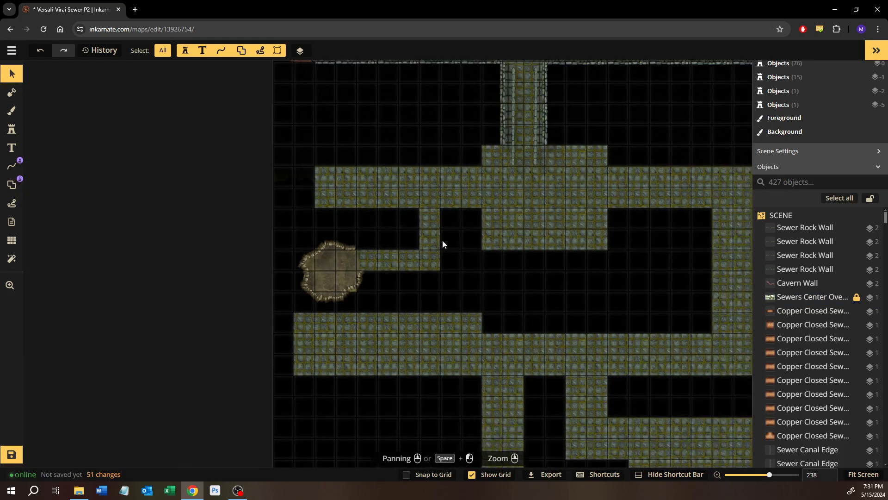
pyautogui.moveTo(436, 227); pyautogui.dragTo(404, 395)
pyautogui.moveTo(417, 178); pyautogui.dragTo(197, 169)
pyautogui.scroll(-3, 403, 301)
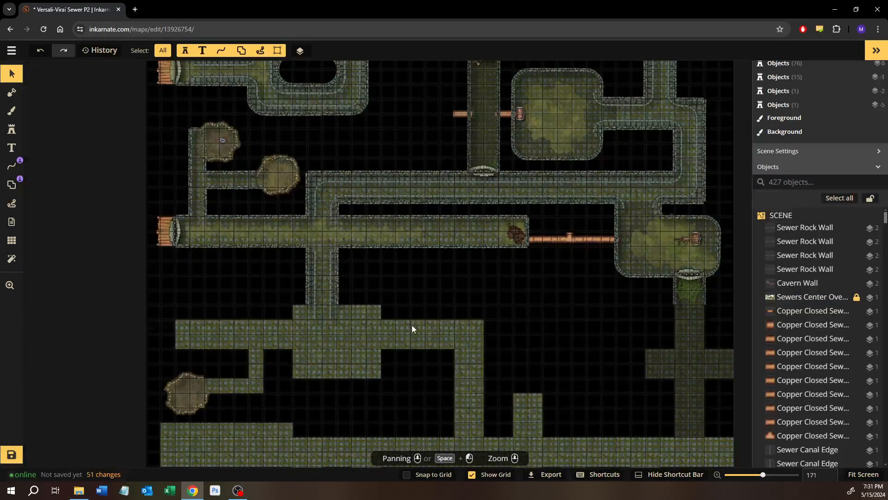
pyautogui.moveTo(412, 325); pyautogui.dragTo(357, 270)
pyautogui.moveTo(369, 215); pyautogui.dragTo(427, 317)
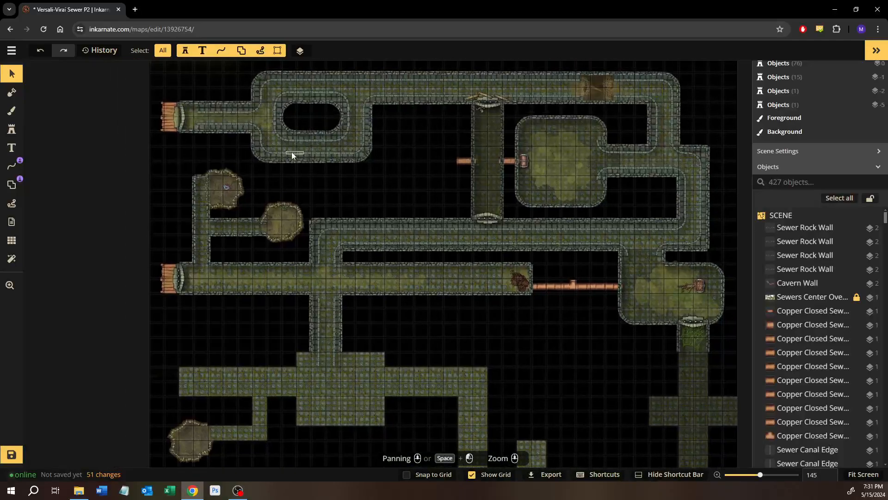
pyautogui.scroll(3, 323, 225)
pyautogui.scroll(2, 343, 228)
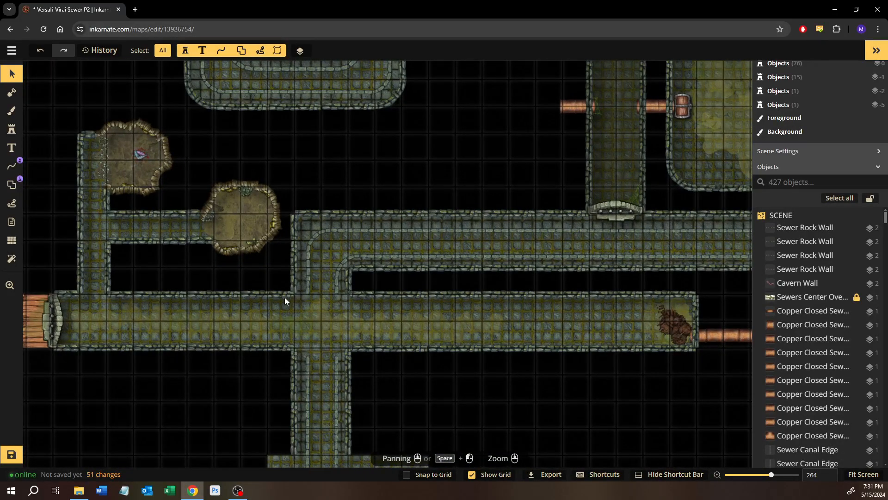
pyautogui.moveTo(282, 298); pyautogui.dragTo(302, 169)
pyautogui.moveTo(314, 330); pyautogui.dragTo(405, 283)
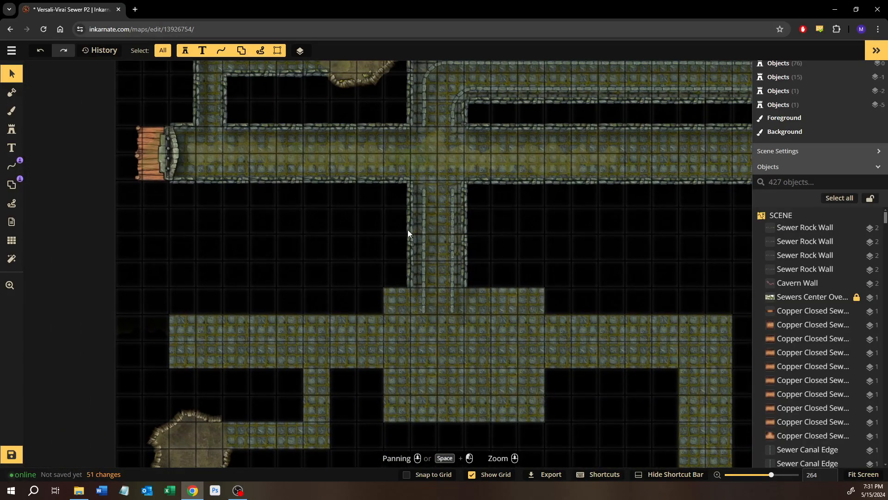
pyautogui.moveTo(407, 229); pyautogui.dragTo(382, 307)
pyautogui.moveTo(565, 261); pyautogui.dragTo(333, 103)
pyautogui.moveTo(507, 315); pyautogui.dragTo(294, 106)
pyautogui.scroll(1, 294, 106)
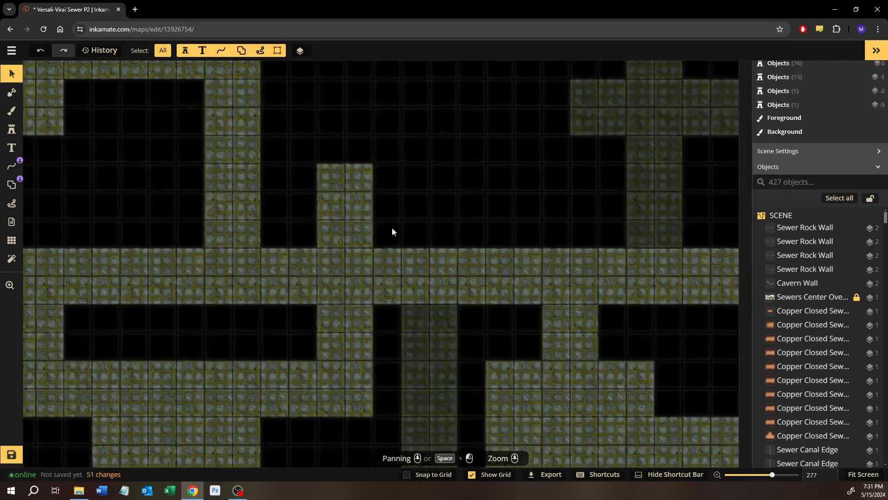
pyautogui.moveTo(453, 304); pyautogui.dragTo(381, 204)
pyautogui.scroll(-5, 386, 209)
pyautogui.moveTo(278, 217); pyautogui.dragTo(448, 274)
pyautogui.scroll(-3, 448, 274)
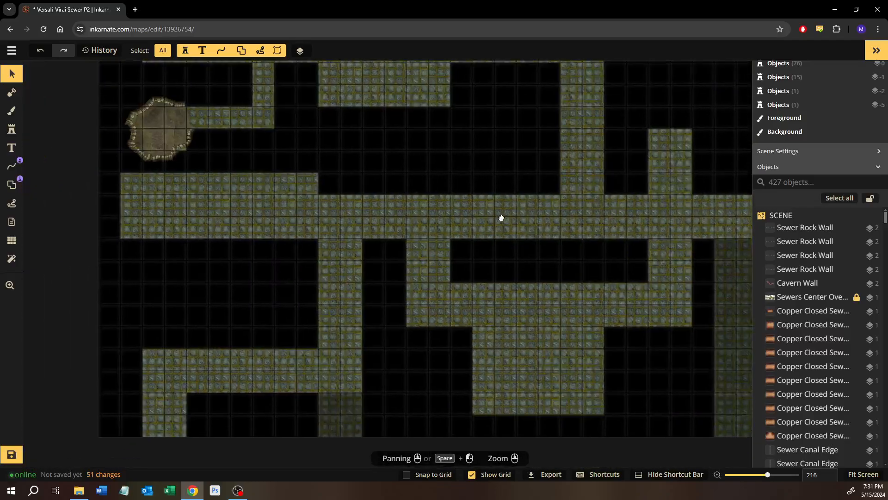
pyautogui.moveTo(423, 193); pyautogui.dragTo(393, 322)
pyautogui.scroll(9, 240, 279)
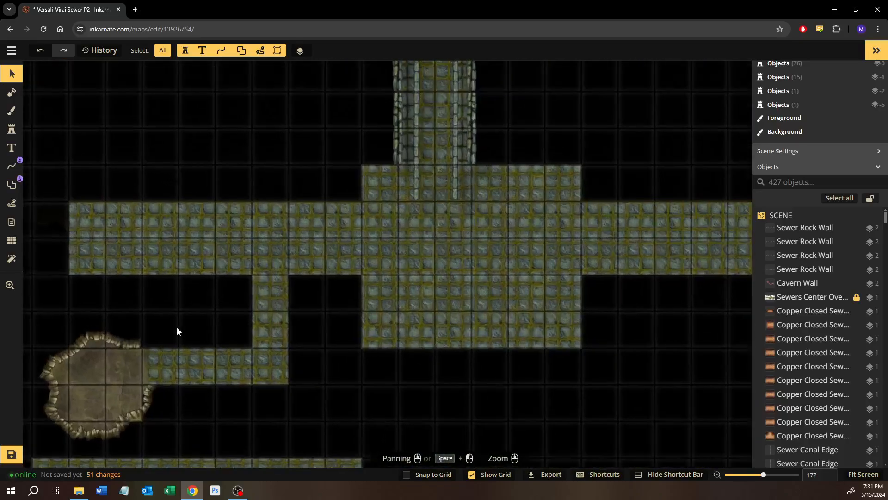
# Place a curved Cavern Wall stamp of size 15 near the western cave's corridor entrance and rotate it to 99 degrees
pyautogui.moveTo(247, 285); pyautogui.dragTo(357, 273)
pyautogui.scroll(10, 357, 273)
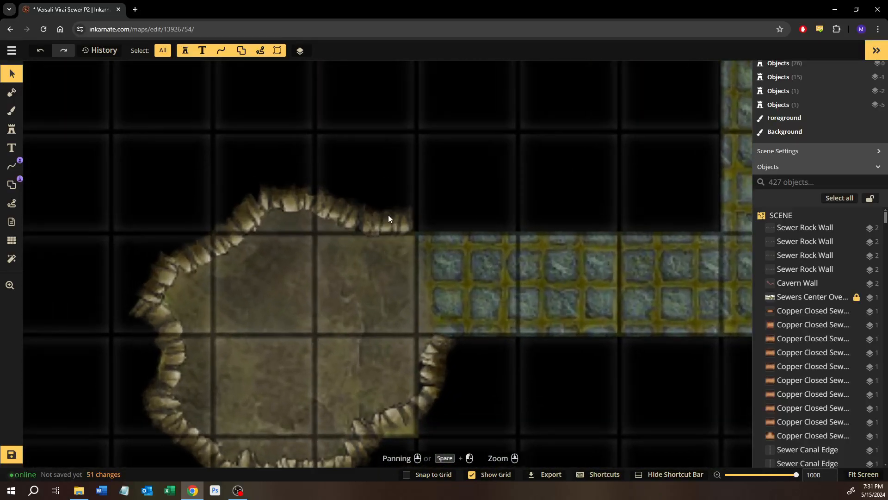
pyautogui.click(392, 194)
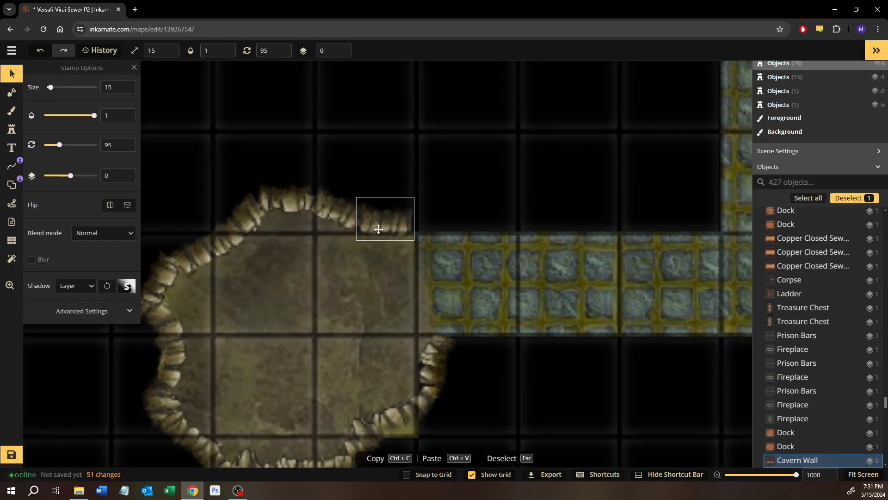
pyautogui.click(165, 345)
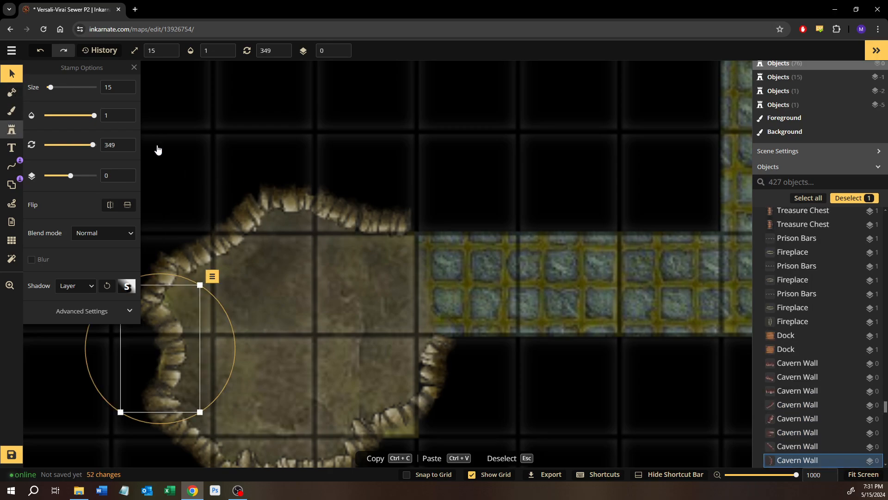
pyautogui.click(12, 129)
pyautogui.click(456, 159)
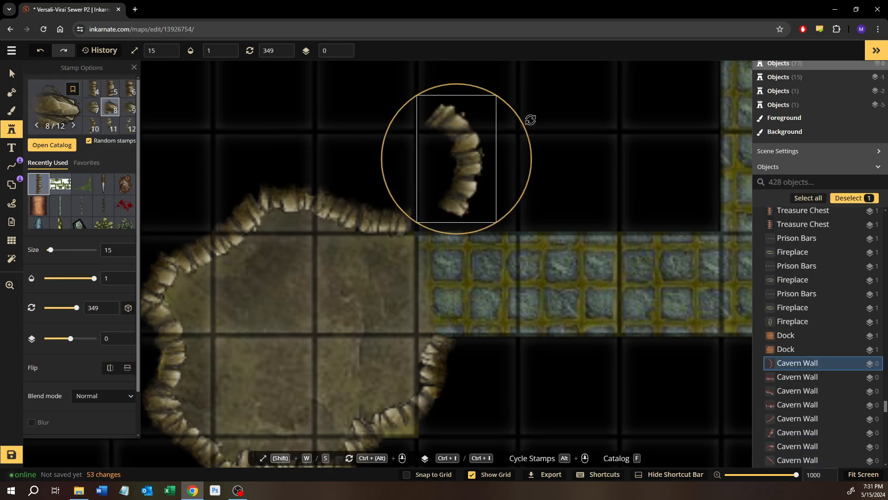
pyautogui.moveTo(531, 120); pyautogui.dragTo(545, 174)
pyautogui.moveTo(469, 165); pyautogui.dragTo(450, 177)
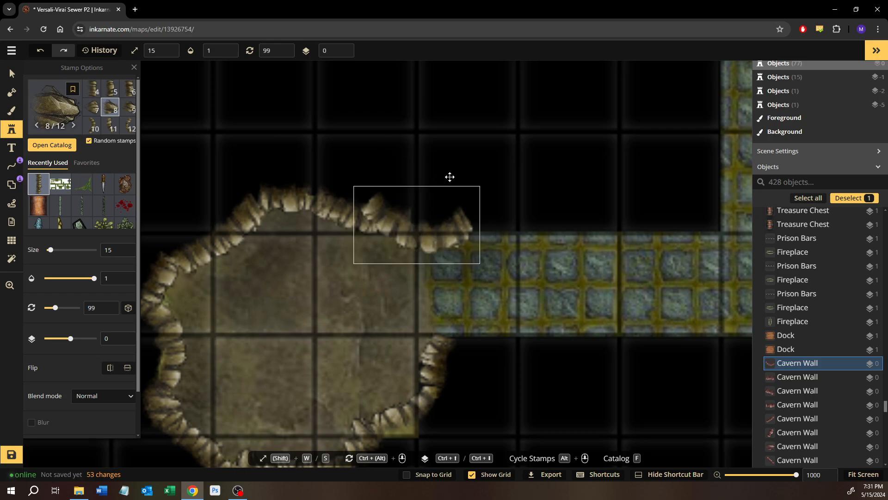
pyautogui.click(450, 177)
# Delete the short Cavern Wall piece north of the cave's corridor entrance and fit the curved piece into the gap
pyautogui.click(12, 73)
pyautogui.click(376, 227)
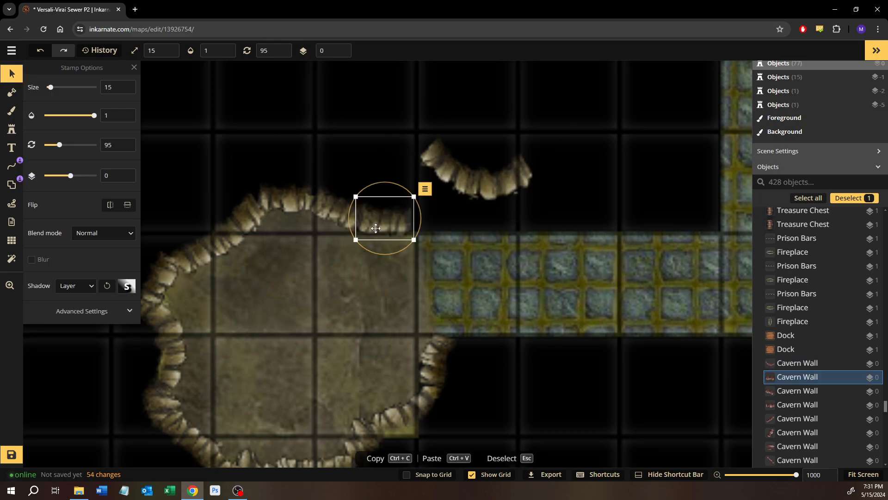
pyautogui.press('Delete')
pyautogui.moveTo(449, 176); pyautogui.dragTo(371, 230)
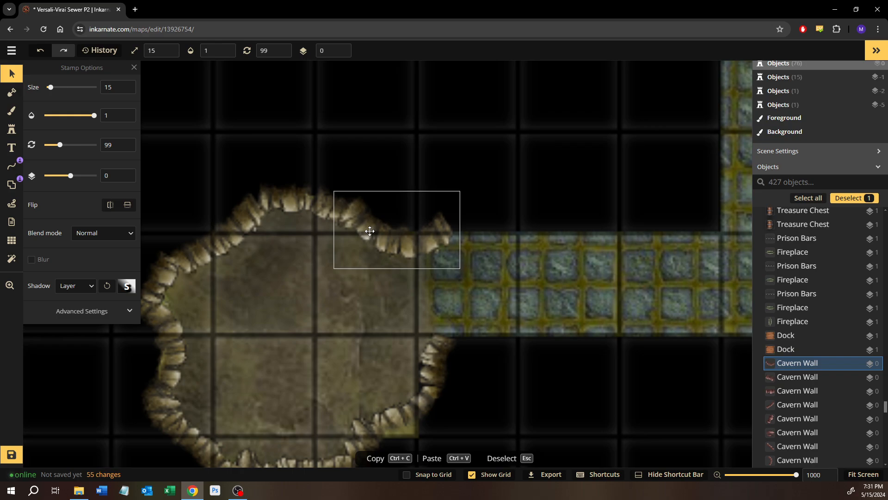
pyautogui.click(572, 155)
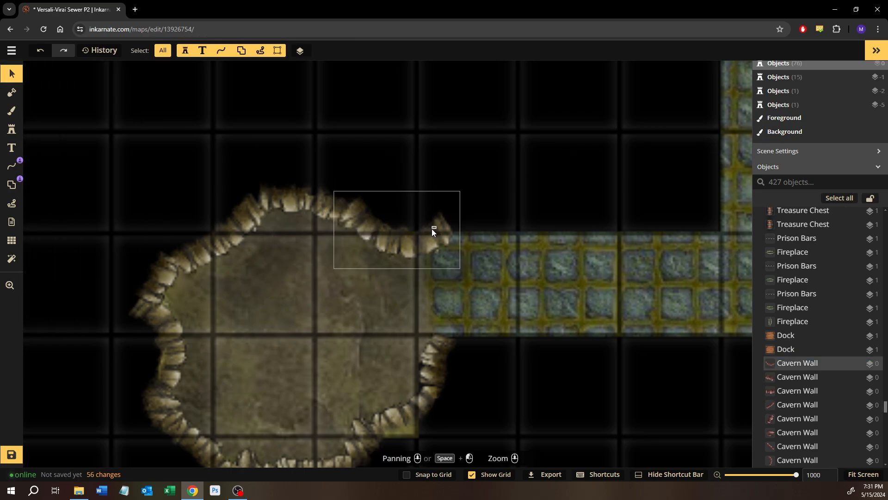
pyautogui.moveTo(432, 229); pyautogui.dragTo(431, 232)
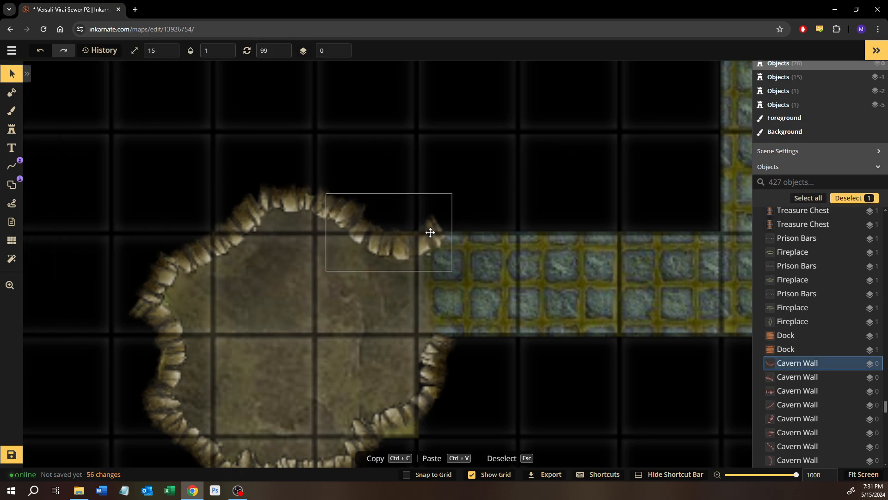
pyautogui.click(546, 178)
# Look over the unwalled corridors and rooms around and south of the cave to decide where to continue
pyautogui.scroll(-10, 539, 177)
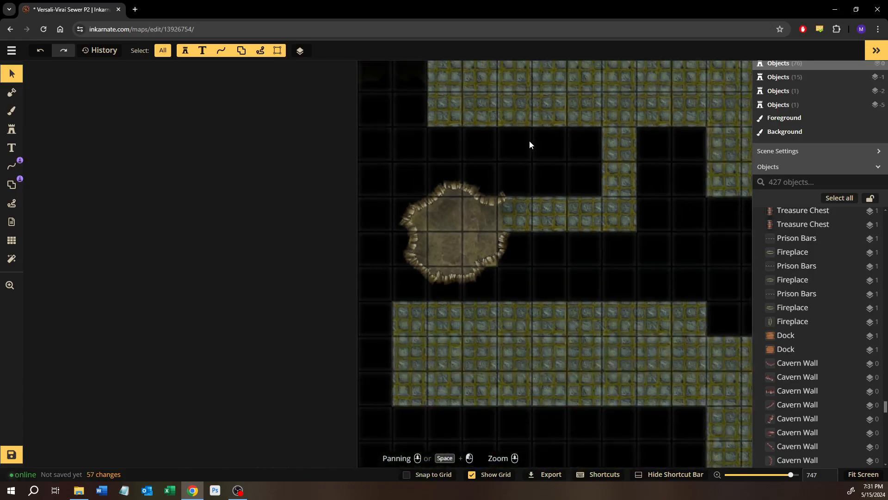
pyautogui.moveTo(504, 207); pyautogui.dragTo(514, 417)
pyautogui.moveTo(567, 239); pyautogui.dragTo(412, 139)
pyautogui.scroll(-6, 522, 297)
pyautogui.moveTo(444, 263); pyautogui.dragTo(430, 139)
pyautogui.moveTo(536, 347); pyautogui.dragTo(443, 196)
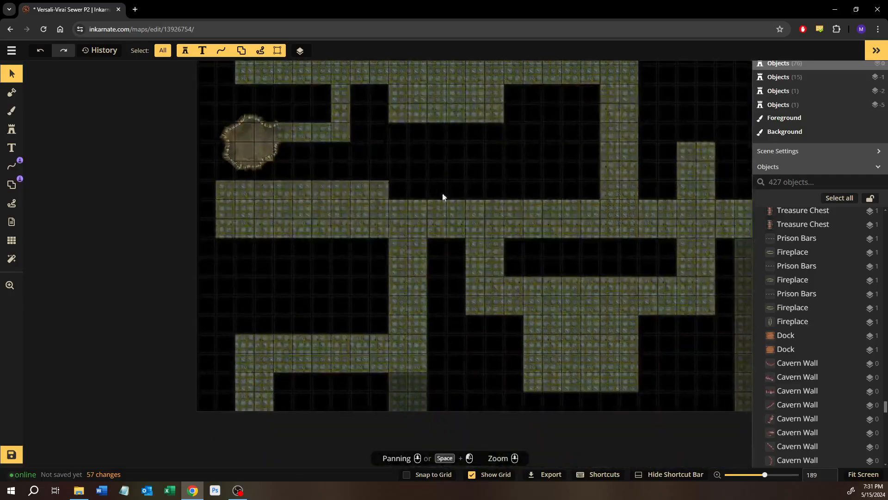
pyautogui.moveTo(473, 271); pyautogui.dragTo(540, 323)
# Draw a white grid-snapped Pen line around the northwest corner of the room below the corridor and check the path catalog for wall styles
pyautogui.scroll(10, 337, 265)
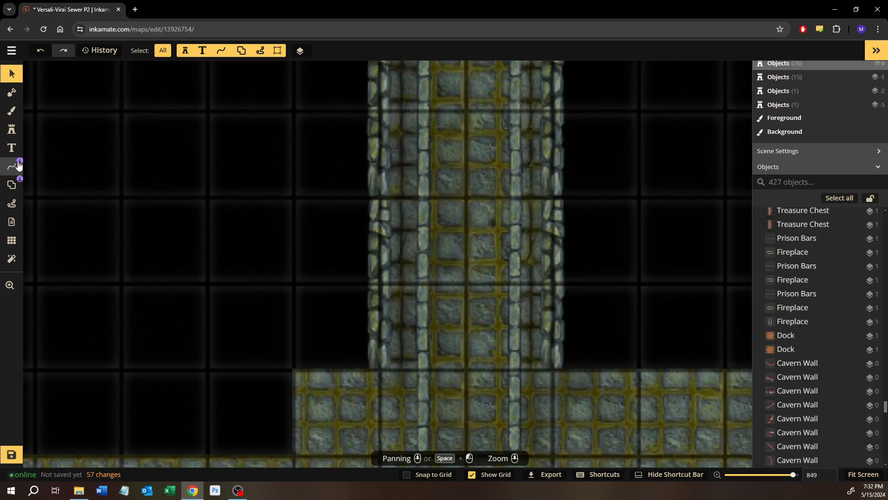
pyautogui.click(19, 166)
pyautogui.click(31, 101)
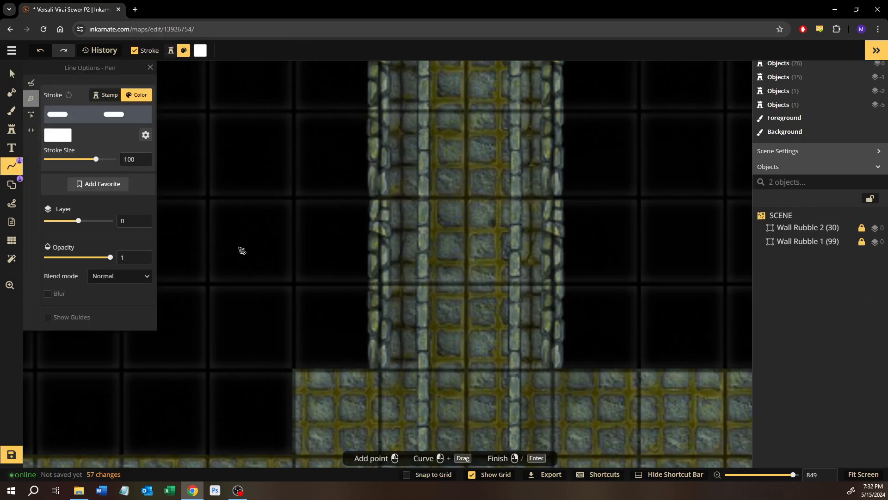
pyautogui.moveTo(344, 267); pyautogui.dragTo(344, 208)
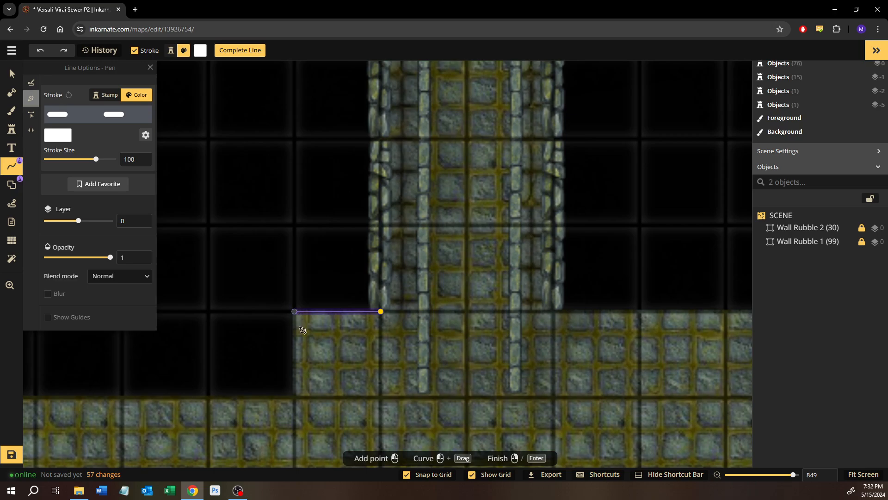
pyautogui.click(296, 398)
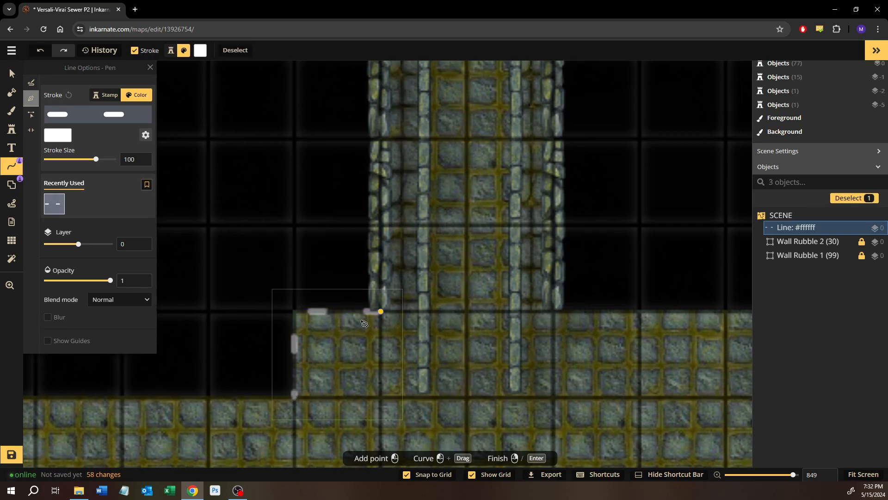
pyautogui.click(99, 121)
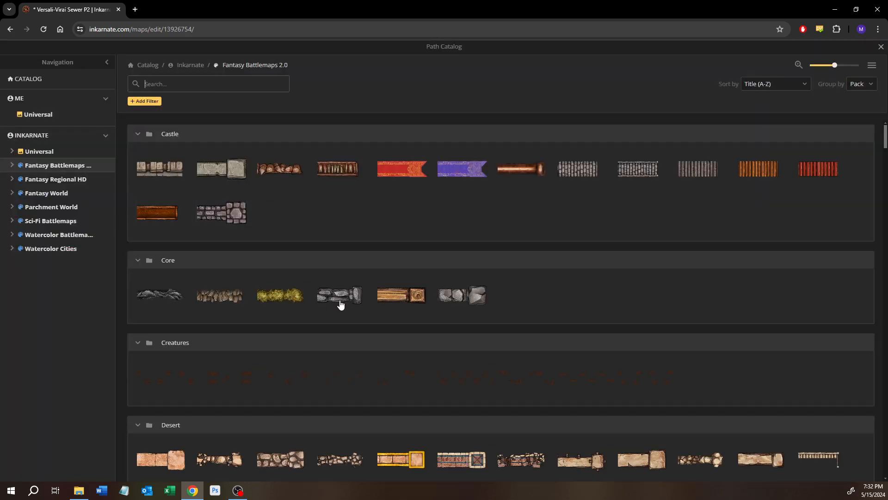
pyautogui.click(881, 47)
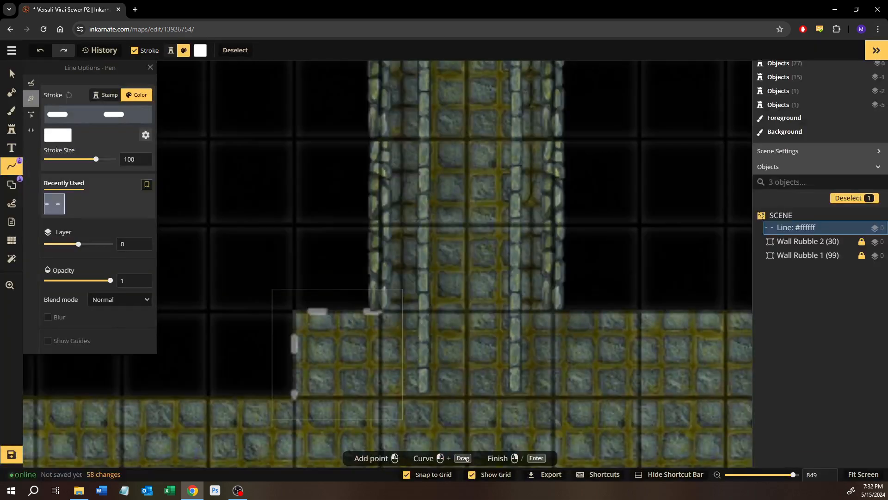
# Choose the green Sewer Rock Wall stamp from the Fantasy Battlemaps 2.0 Sewers pack, matching the corridor's wall at size 30 on layer 1
pyautogui.click(11, 73)
pyautogui.click(376, 167)
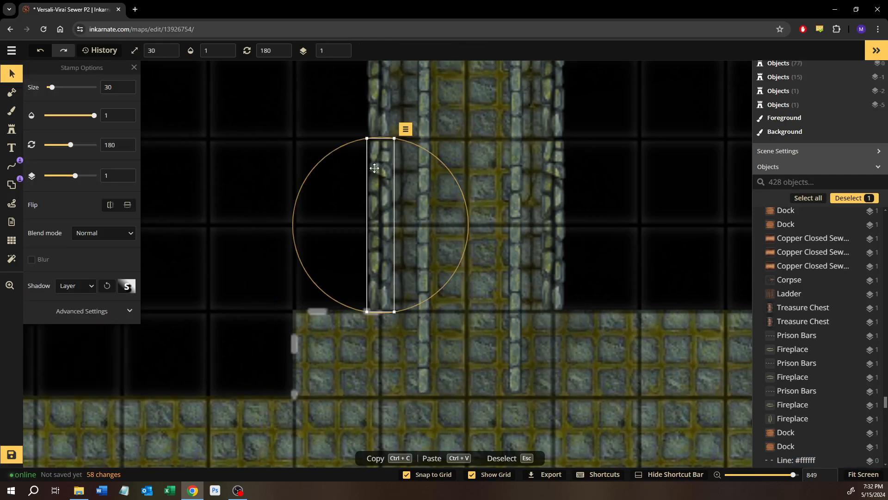
pyautogui.click(13, 130)
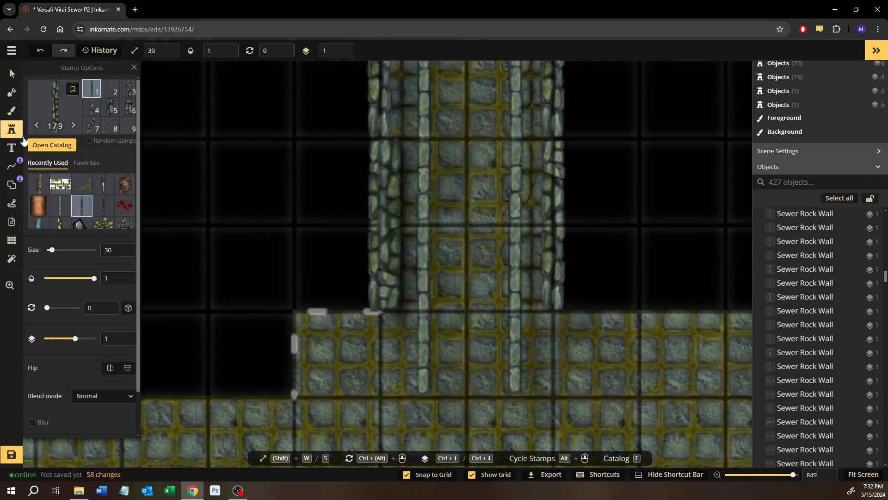
pyautogui.click(57, 104)
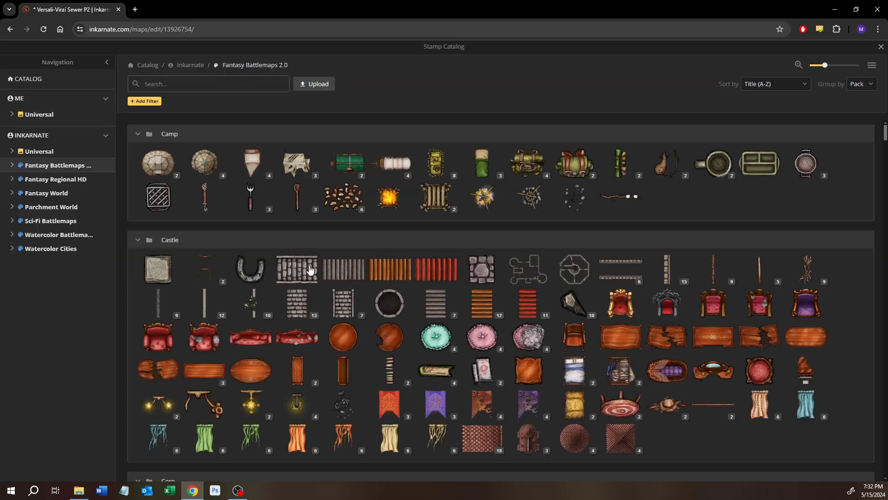
pyautogui.scroll(-10, 287, 272)
pyautogui.scroll(-8, 286, 273)
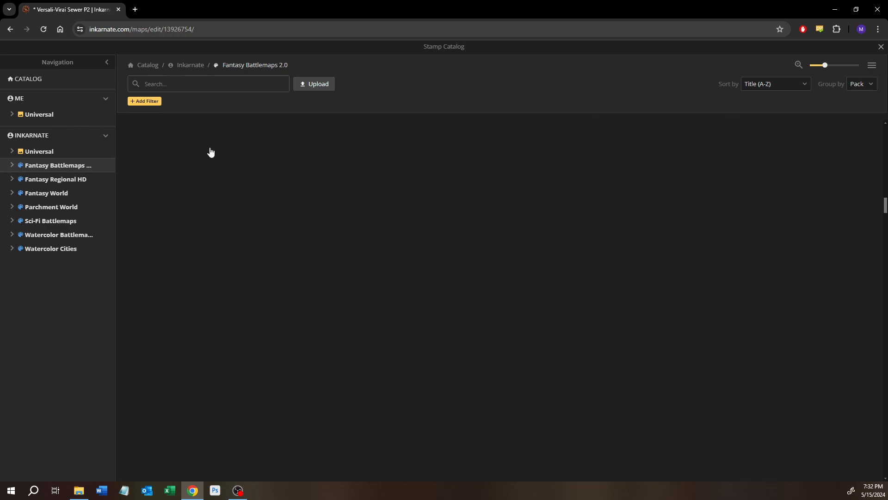
pyautogui.click(13, 166)
pyautogui.scroll(-2, 65, 282)
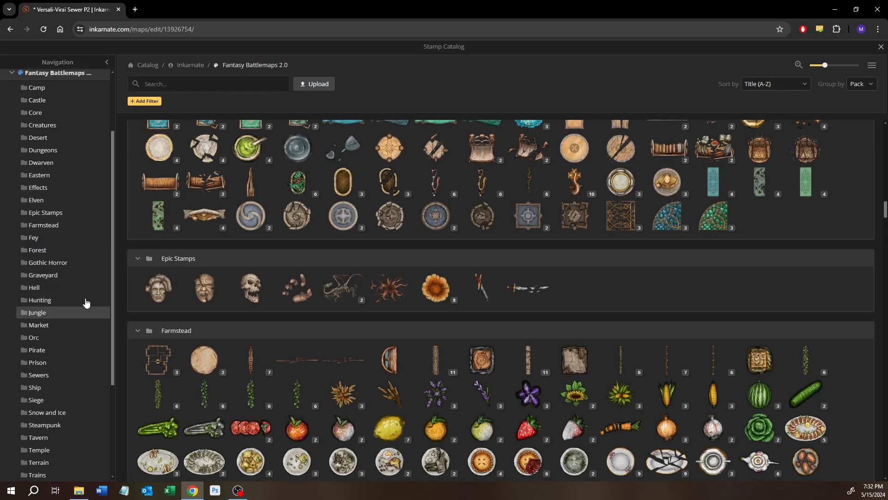
pyautogui.click(38, 376)
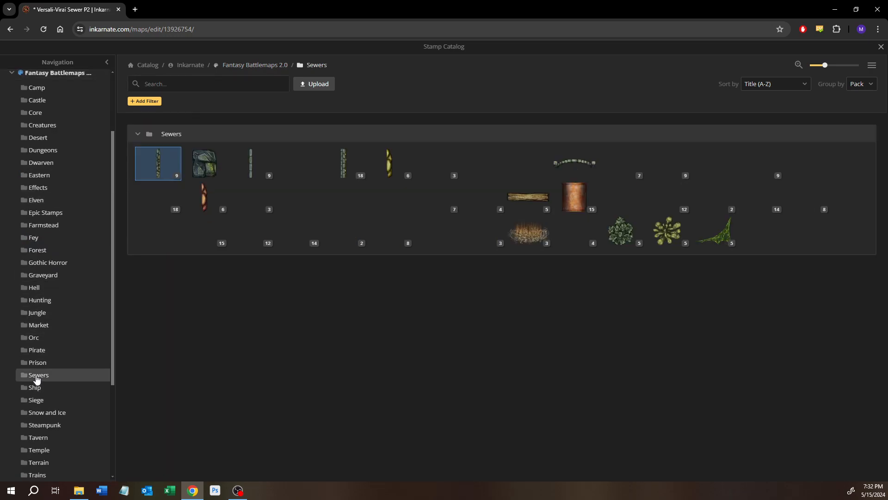
pyautogui.click(157, 163)
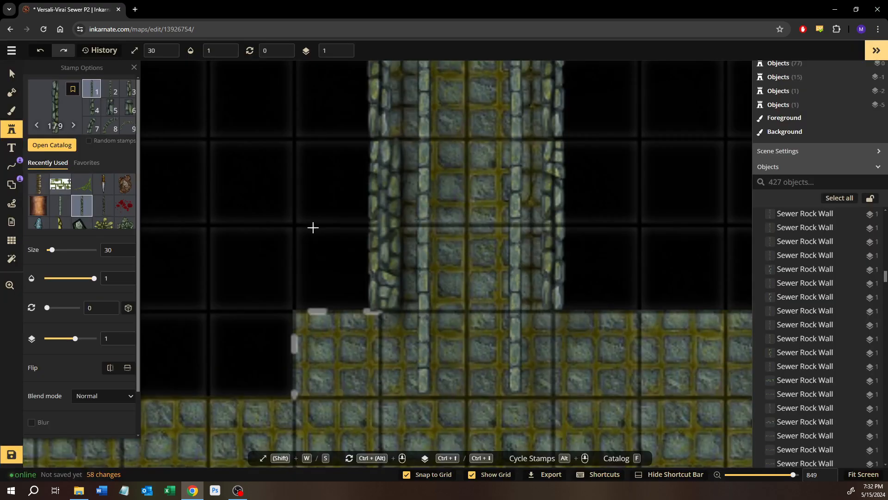
# Change the white corner line's stroke to the green Sewer Rock Wall from the Sewers path pack and set its stroke size to 30
pyautogui.click(11, 74)
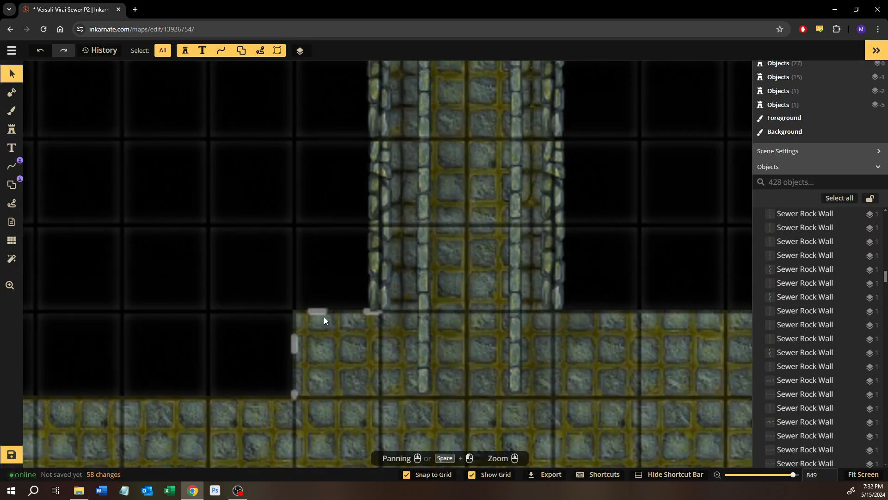
pyautogui.click(324, 316)
pyautogui.click(63, 116)
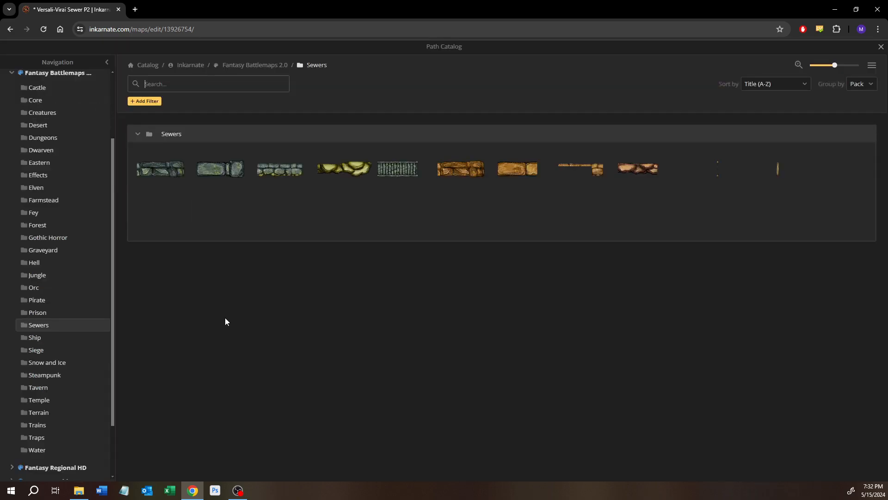
pyautogui.click(162, 167)
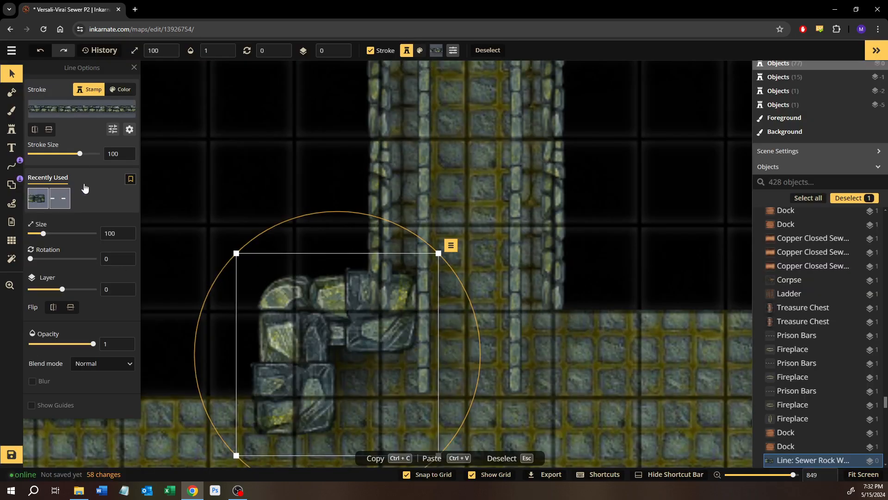
pyautogui.click(383, 124)
pyautogui.click(262, 340)
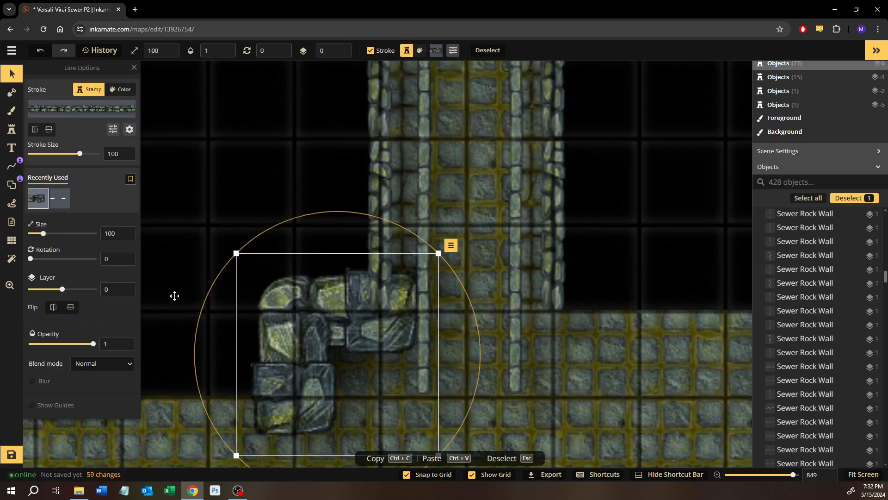
pyautogui.doubleClick(111, 154)
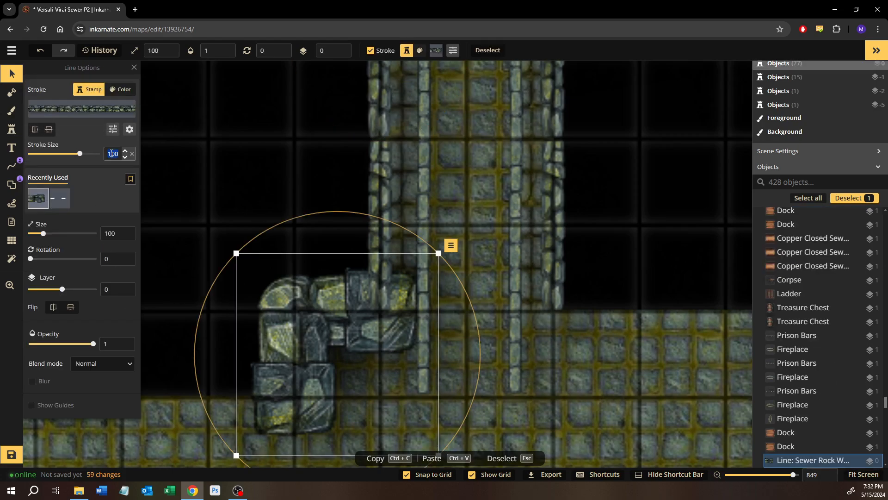
pyautogui.write('30')
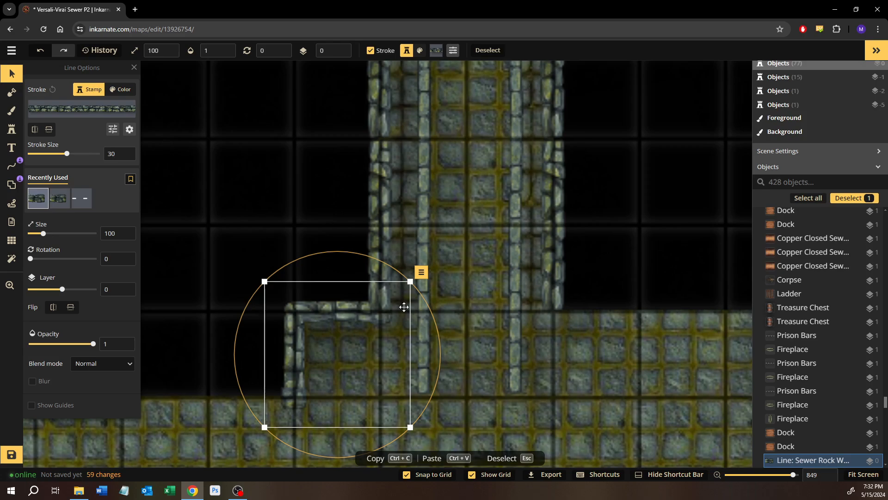
# Open the short corner wall line for node editing, then delete the line
pyautogui.moveTo(284, 293); pyautogui.dragTo(520, 218)
pyautogui.scroll(-2, 477, 240)
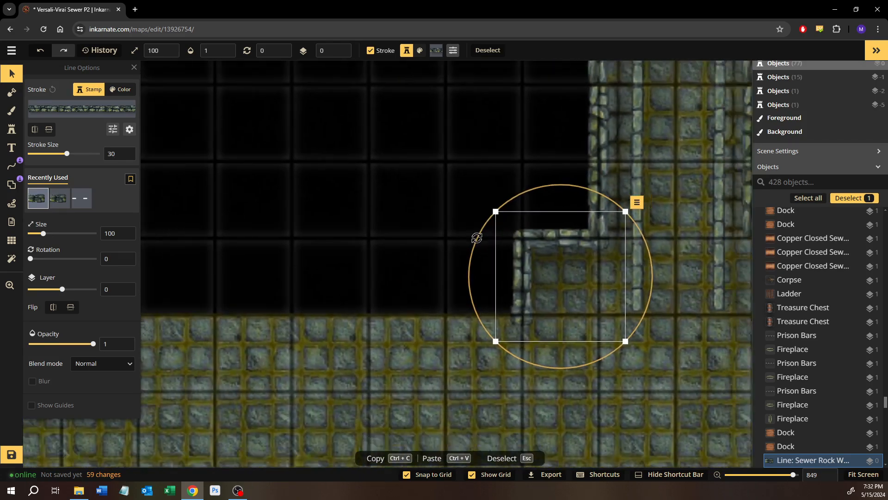
pyautogui.moveTo(422, 251); pyautogui.dragTo(382, 214)
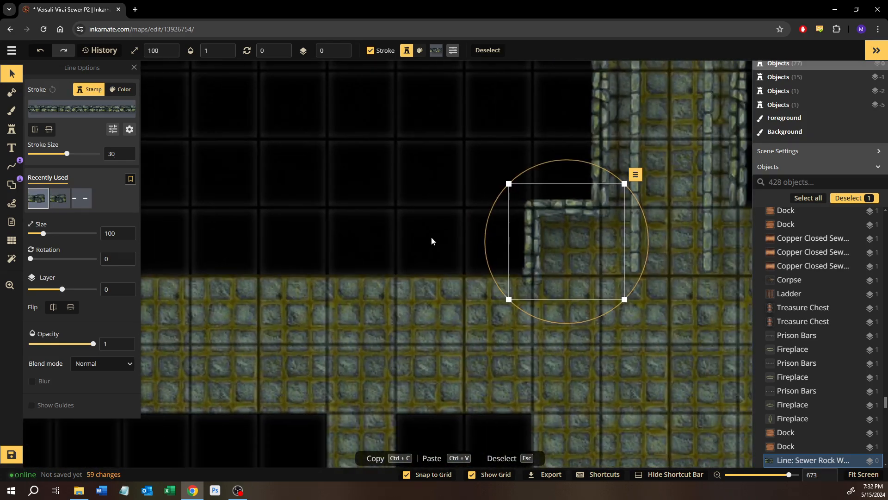
pyautogui.moveTo(431, 241); pyautogui.dragTo(357, 243)
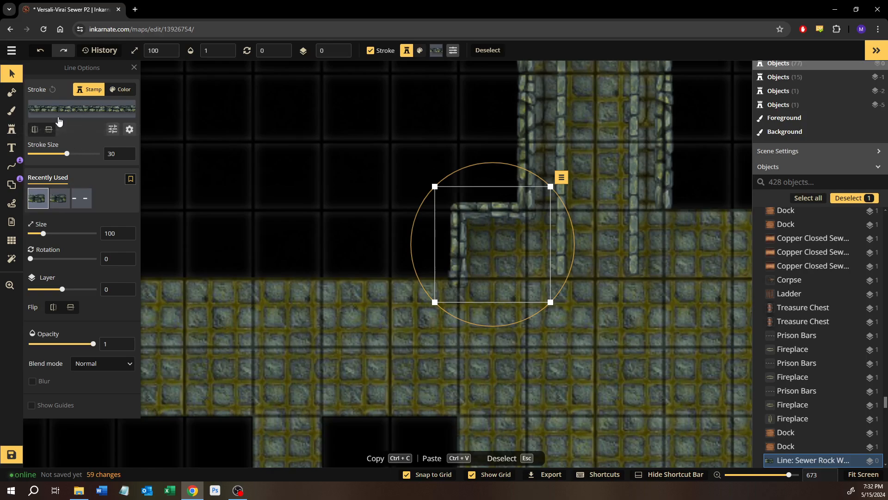
pyautogui.click(562, 179)
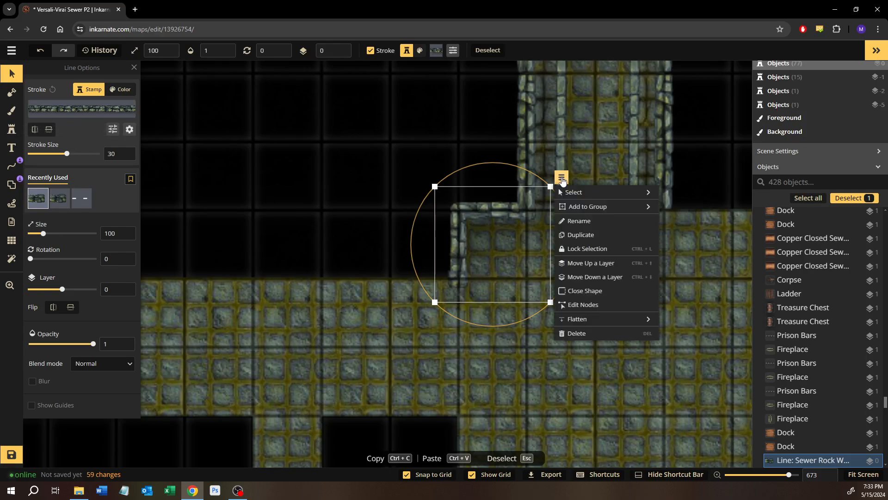
pyautogui.click(582, 304)
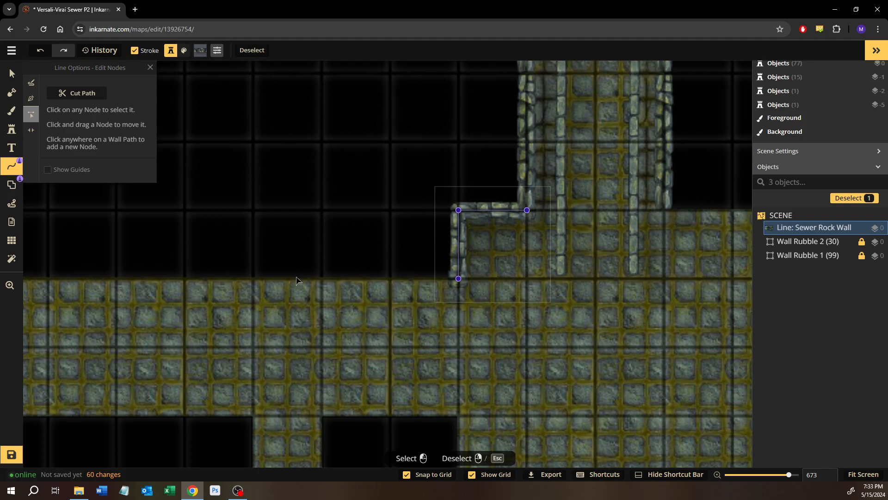
pyautogui.click(12, 74)
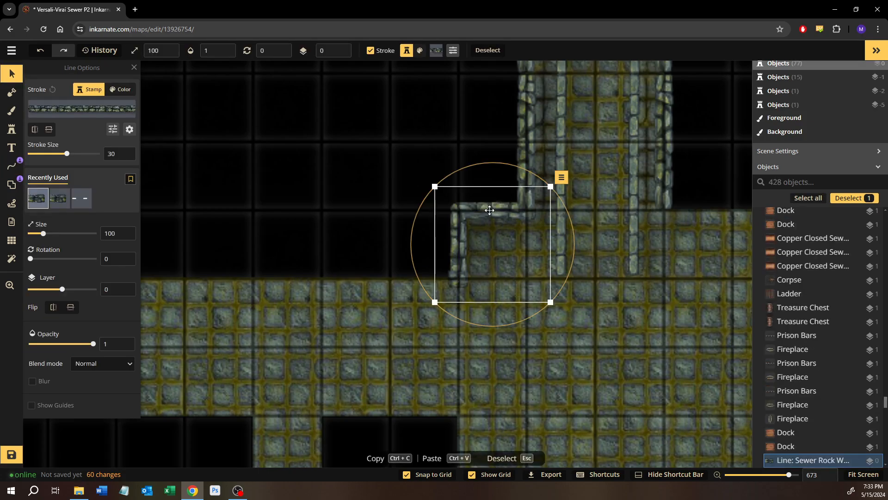
pyautogui.press('Delete')
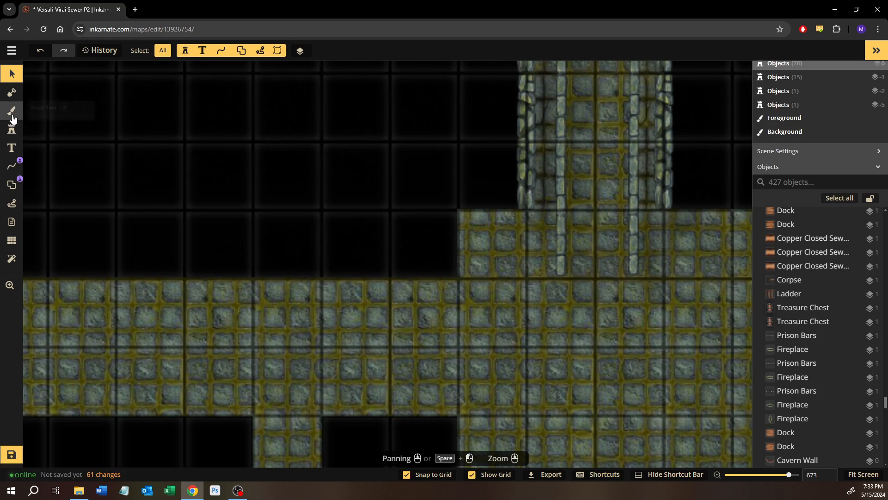
# Start a grid-snapped Sewer Rock Wall Pen line at the corridor's southwest end, following the room's corner and the western hall's north and west edges
pyautogui.click(11, 166)
pyautogui.click(33, 100)
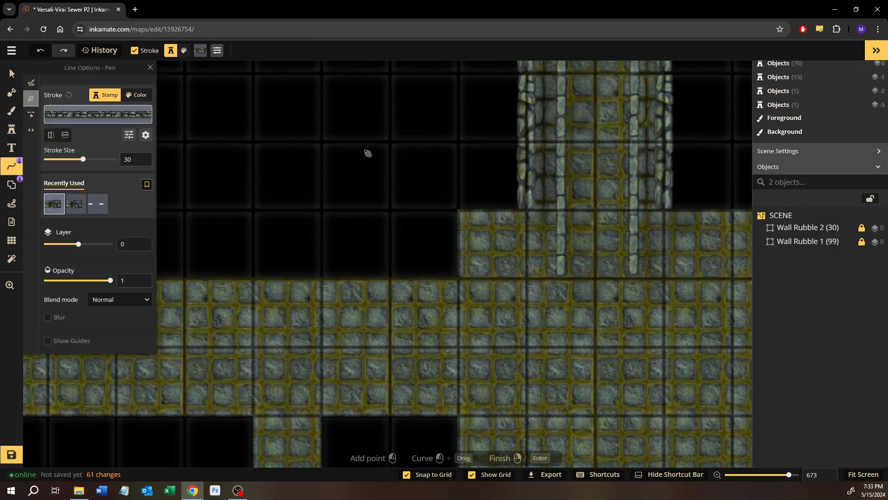
pyautogui.click(527, 210)
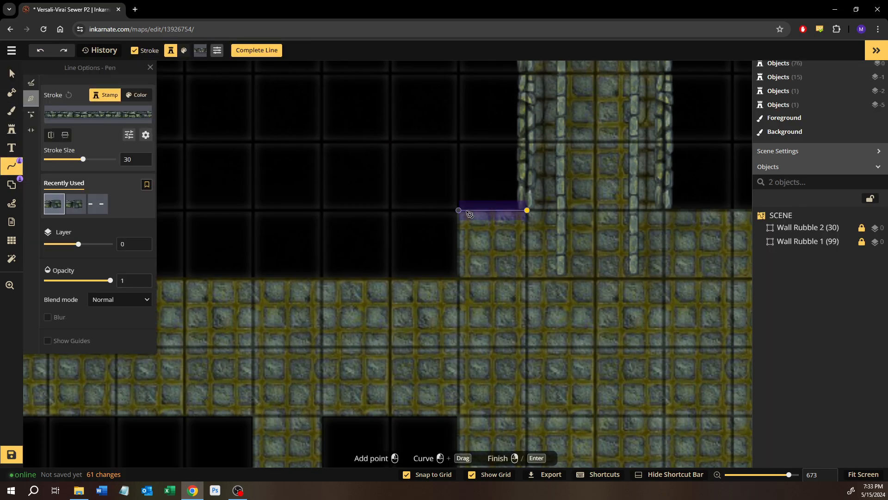
pyautogui.click(459, 211)
pyautogui.click(458, 278)
pyautogui.moveTo(353, 261); pyautogui.dragTo(719, 262)
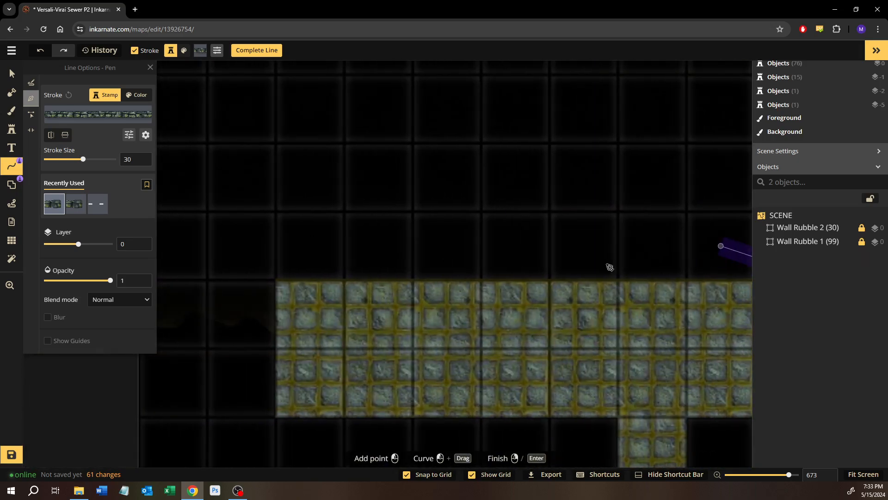
pyautogui.click(273, 285)
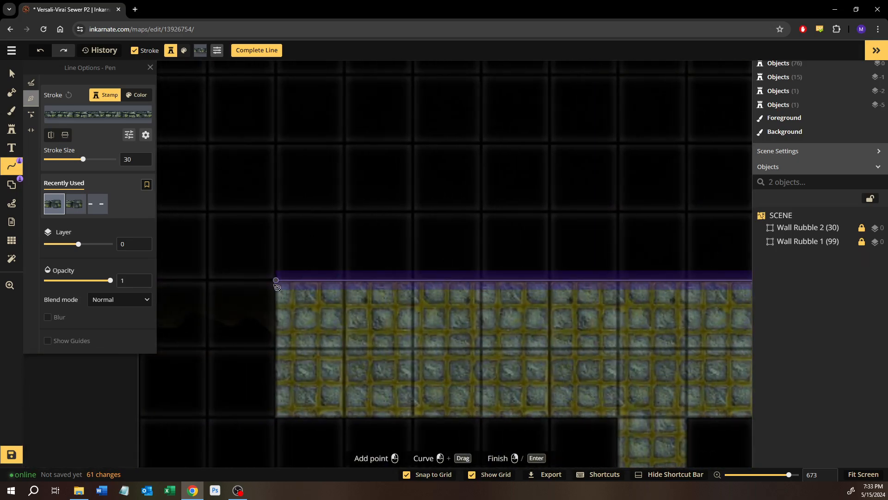
pyautogui.click(276, 417)
# Continue the wall line along the hall's south edge and the side passage's west edge, and finish it at the cave entrance
pyautogui.scroll(1, 611, 384)
pyautogui.moveTo(618, 410); pyautogui.dragTo(506, 127)
pyautogui.click(505, 280)
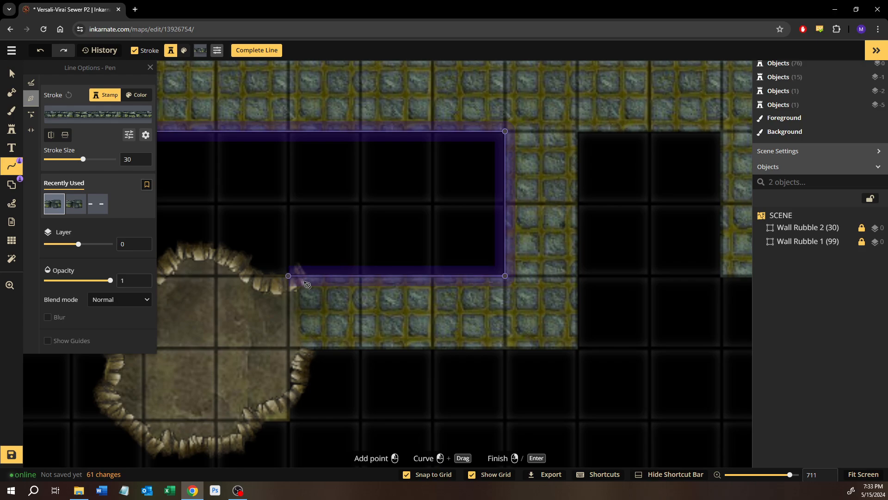
pyautogui.doubleClick(307, 284)
# Turn off the caps on the finished Sewer Rock Wall line and put it on layer -1, beneath the cavern wall
pyautogui.click(12, 73)
pyautogui.click(287, 277)
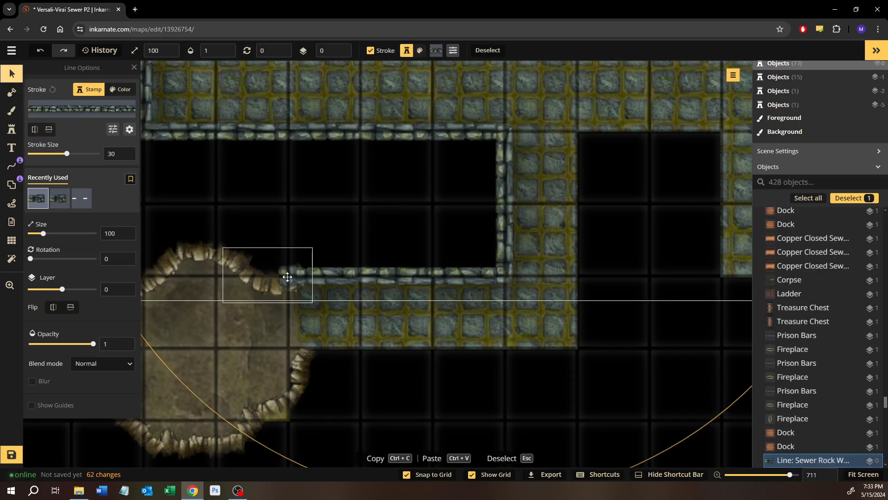
pyautogui.moveTo(376, 171); pyautogui.dragTo(324, 379)
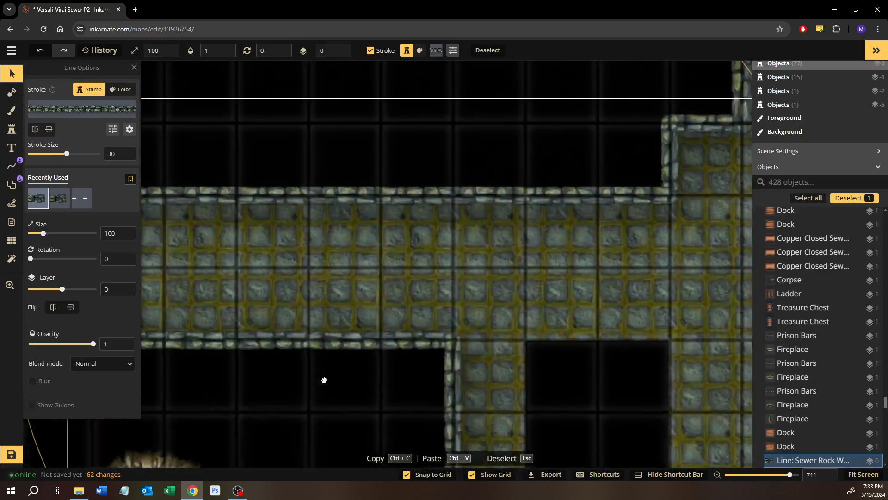
pyautogui.moveTo(602, 194); pyautogui.dragTo(501, 224)
pyautogui.moveTo(319, 215); pyautogui.dragTo(546, 184)
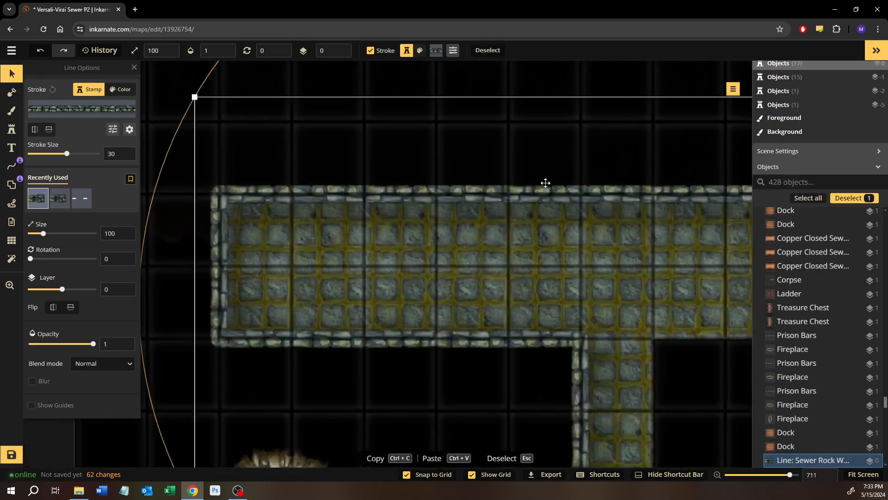
pyautogui.click(129, 131)
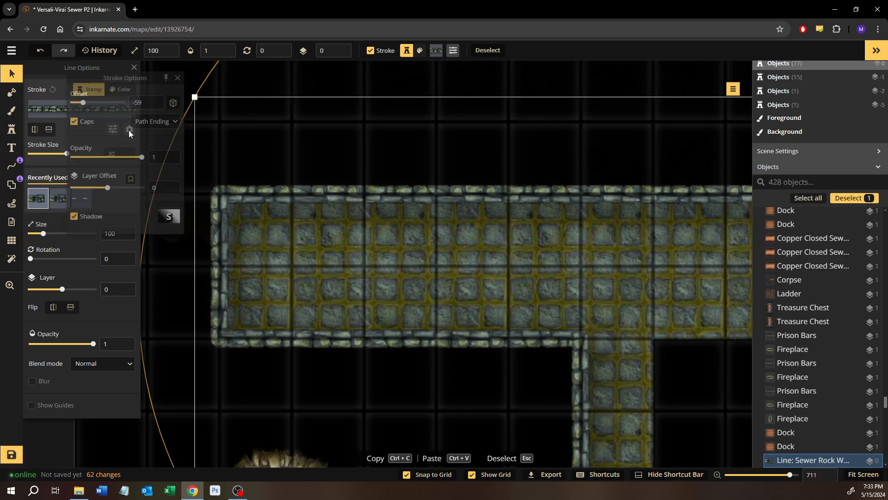
pyautogui.click(73, 122)
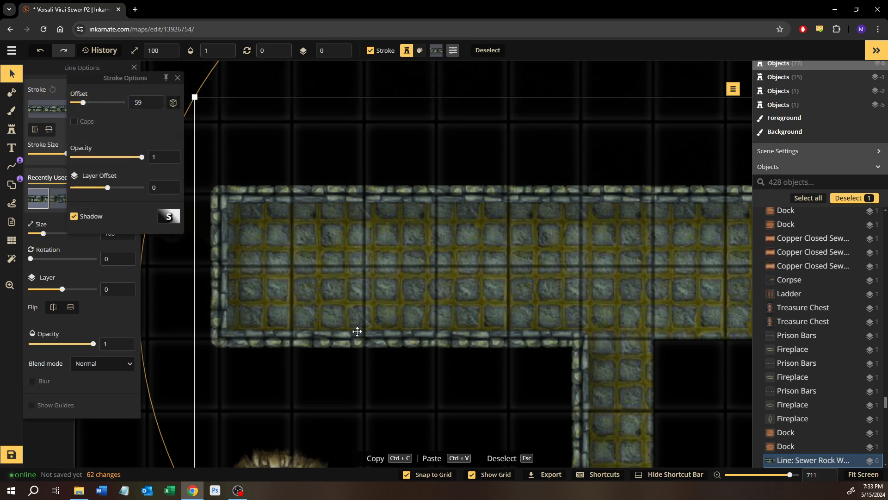
pyautogui.moveTo(357, 332); pyautogui.dragTo(288, 238)
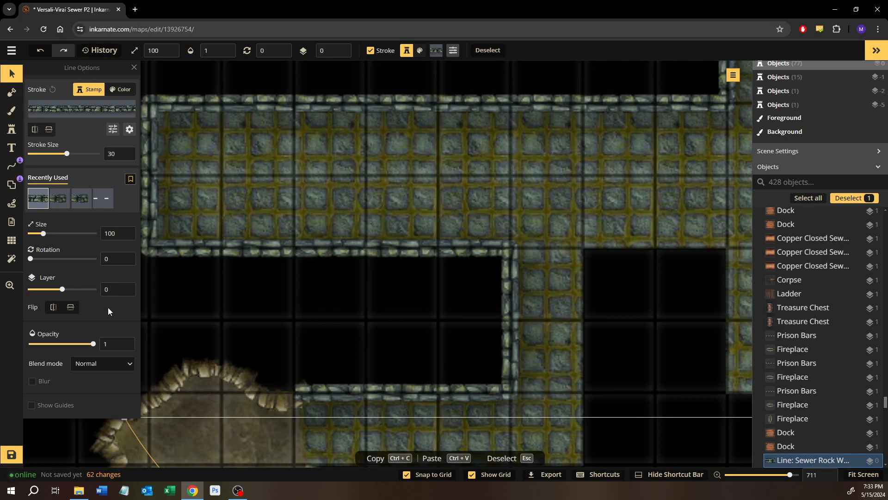
pyautogui.click(125, 293)
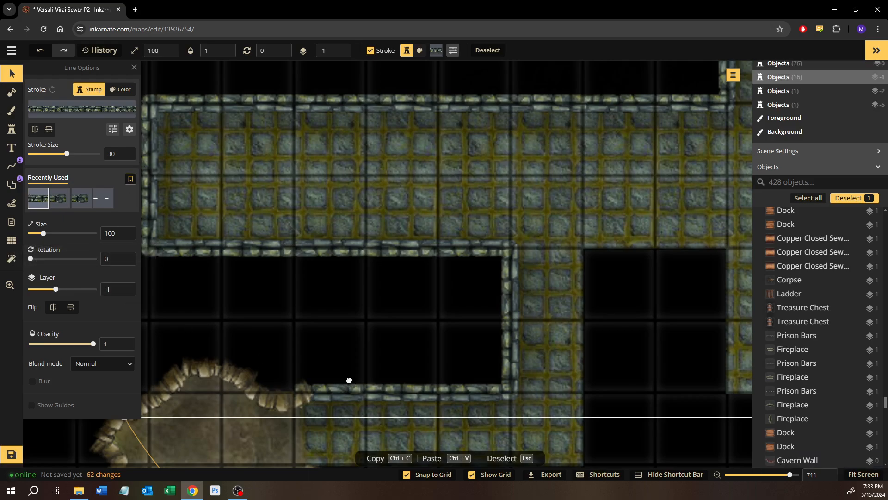
# Turn off grid snapping and shift the wall line's end node slightly east to meet the cavern wall at the cave entrance
pyautogui.moveTo(322, 390); pyautogui.dragTo(299, 342)
pyautogui.scroll(3, 299, 341)
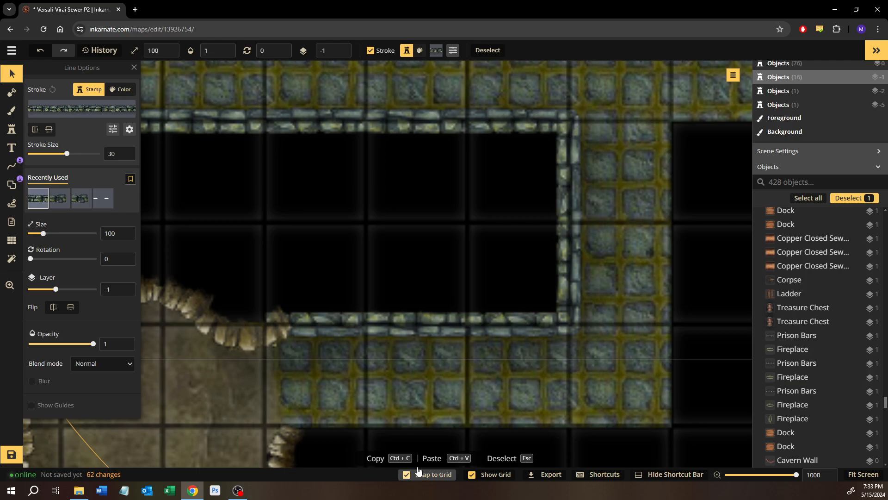
pyautogui.moveTo(380, 394); pyautogui.dragTo(398, 379)
pyautogui.rightClick(373, 300)
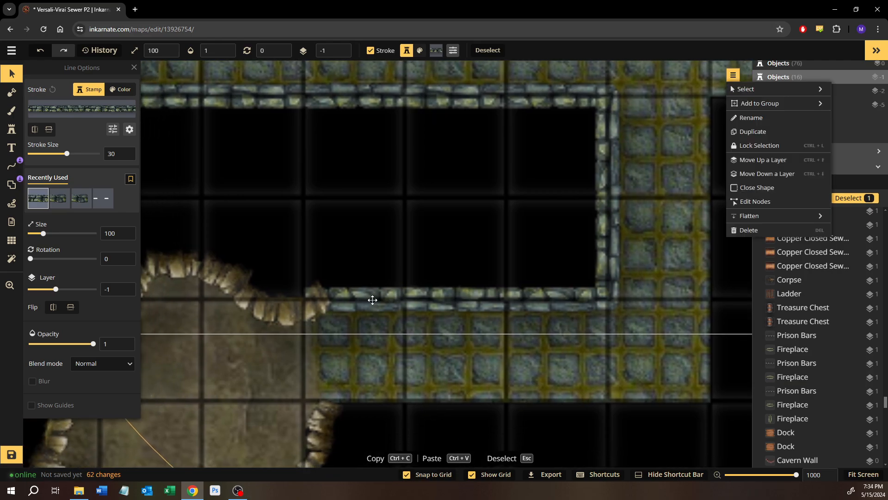
pyautogui.click(759, 201)
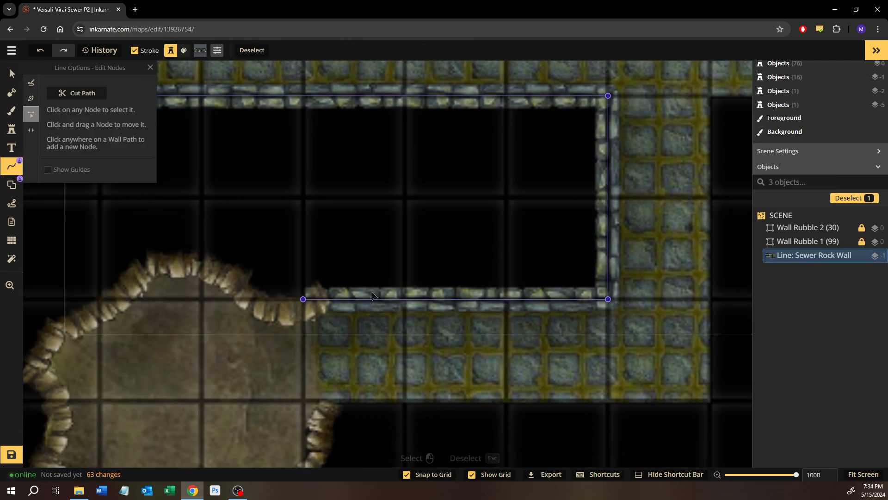
pyautogui.click(407, 474)
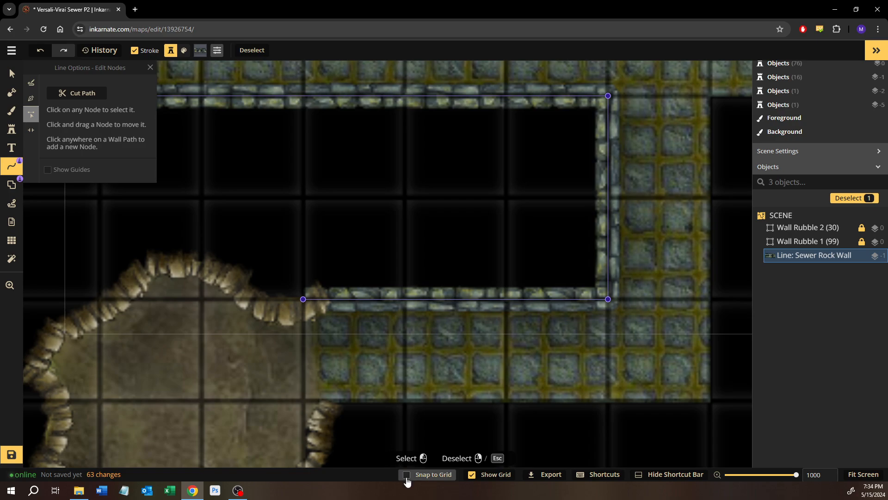
pyautogui.click(329, 300)
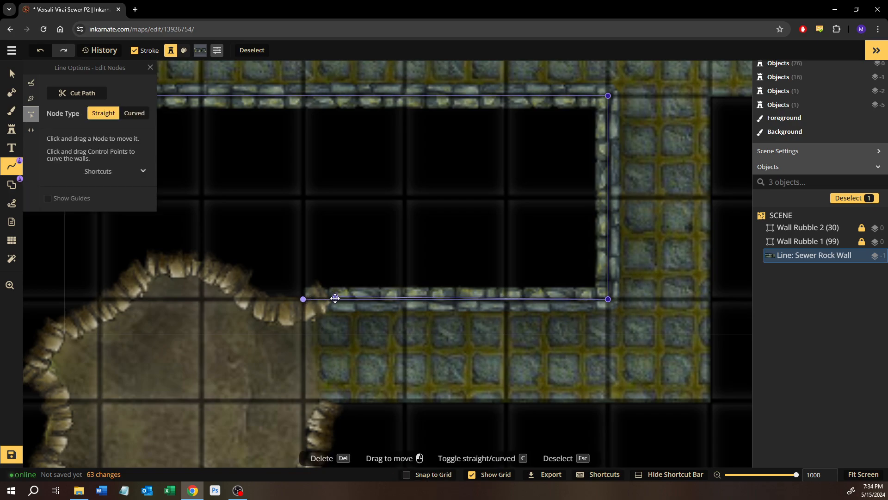
pyautogui.press('Delete')
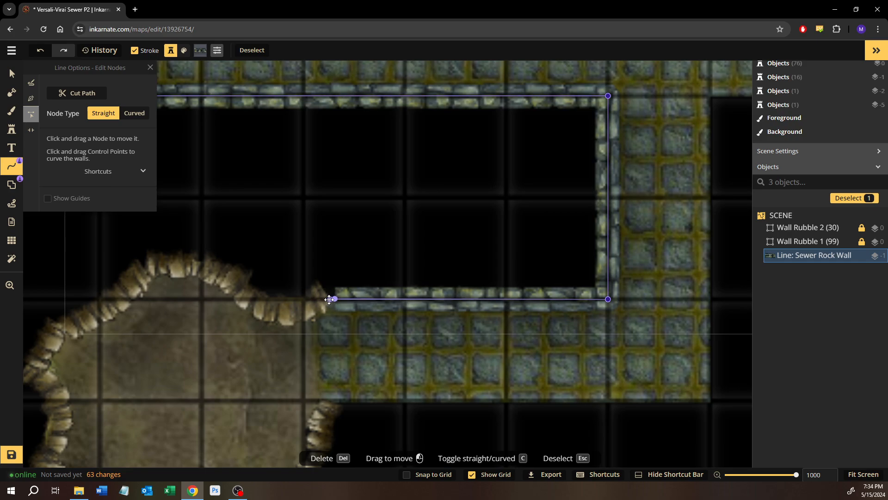
pyautogui.moveTo(335, 299); pyautogui.dragTo(325, 300)
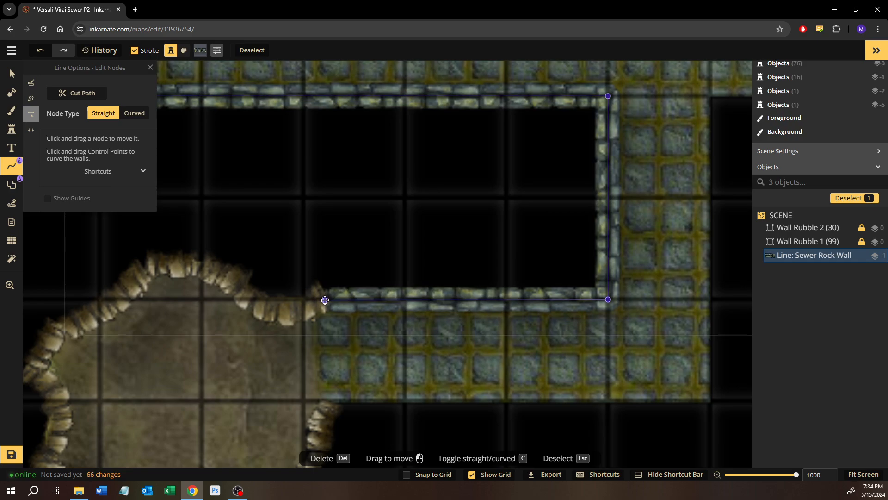
pyautogui.press('Escape')
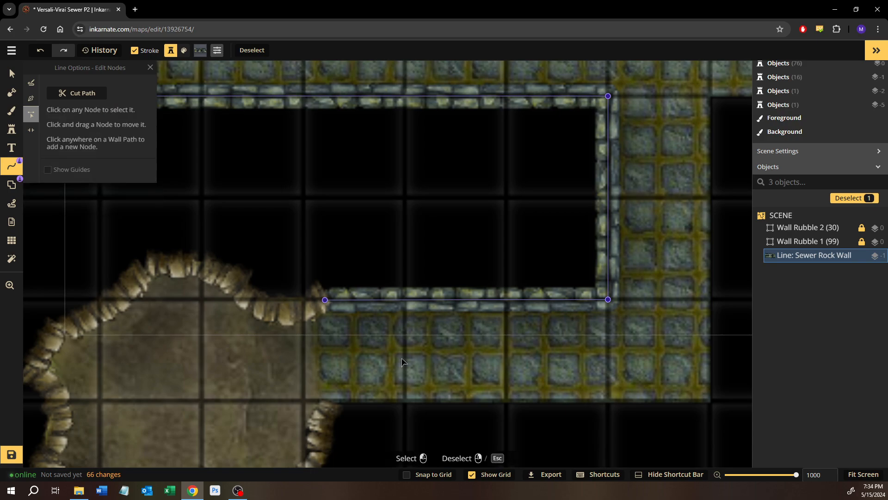
pyautogui.scroll(-5, 710, 287)
pyautogui.moveTo(711, 287); pyautogui.dragTo(468, 340)
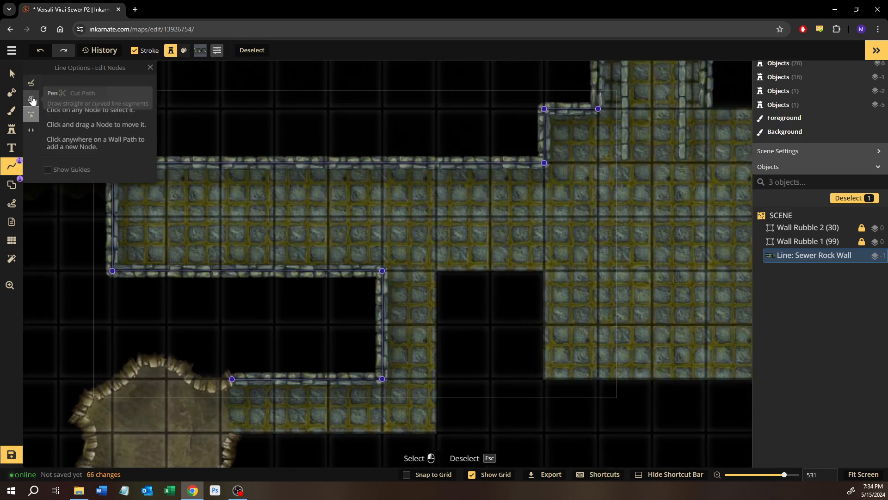
pyautogui.moveTo(489, 334); pyautogui.dragTo(347, 278)
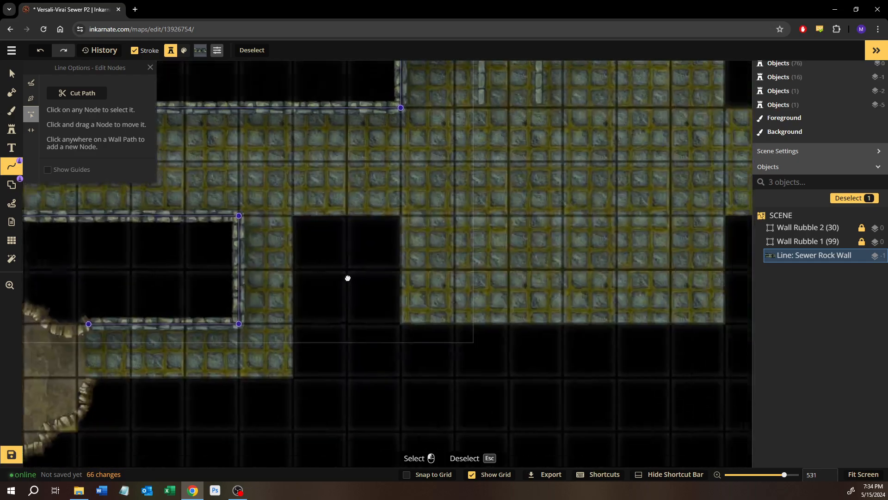
# Start a grid-snapped Sewer Rock Wall Pen line at the north passage's southeast end, following the room's northeast corner and the eastern hall's north edge
pyautogui.moveTo(528, 275); pyautogui.dragTo(298, 334)
pyautogui.moveTo(383, 220); pyautogui.dragTo(400, 354)
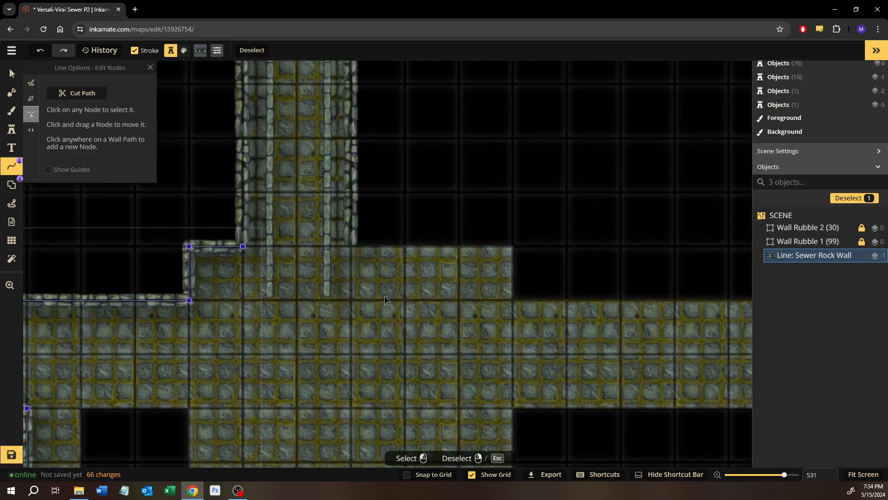
pyautogui.moveTo(578, 326); pyautogui.dragTo(190, 322)
pyautogui.scroll(-2, 300, 321)
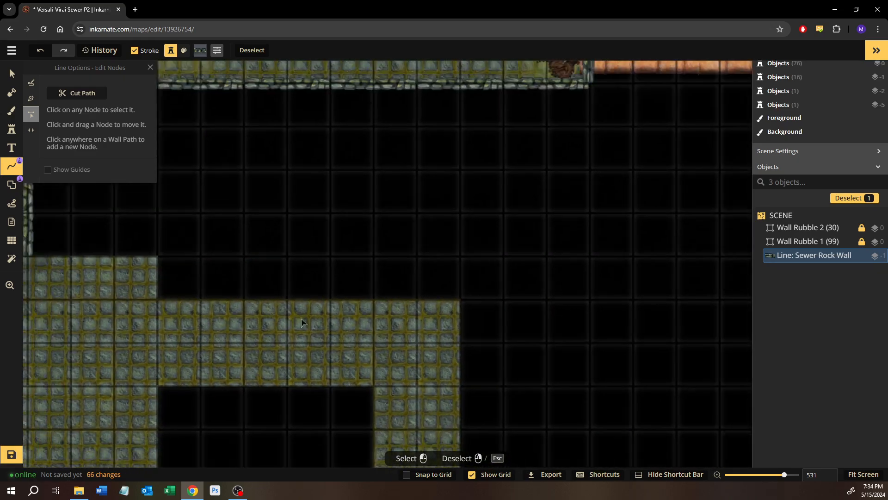
pyautogui.moveTo(301, 321); pyautogui.dragTo(382, 186)
pyautogui.moveTo(376, 321); pyautogui.dragTo(424, 414)
pyautogui.moveTo(347, 283); pyautogui.dragTo(402, 343)
pyautogui.click(31, 98)
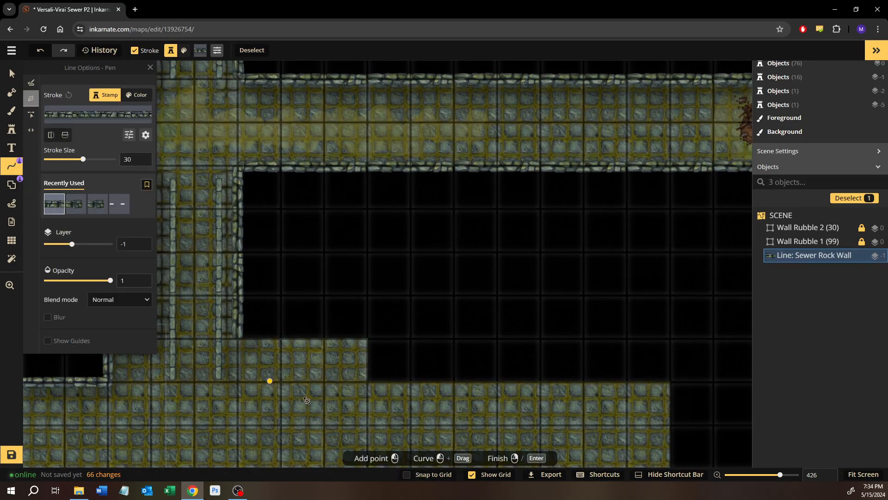
pyautogui.click(412, 476)
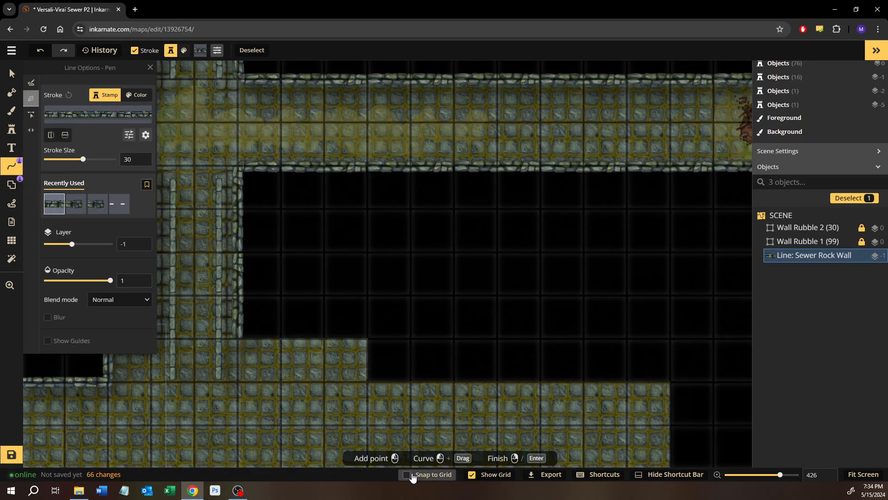
pyautogui.click(238, 338)
pyautogui.click(368, 338)
pyautogui.click(368, 382)
pyautogui.click(389, 381)
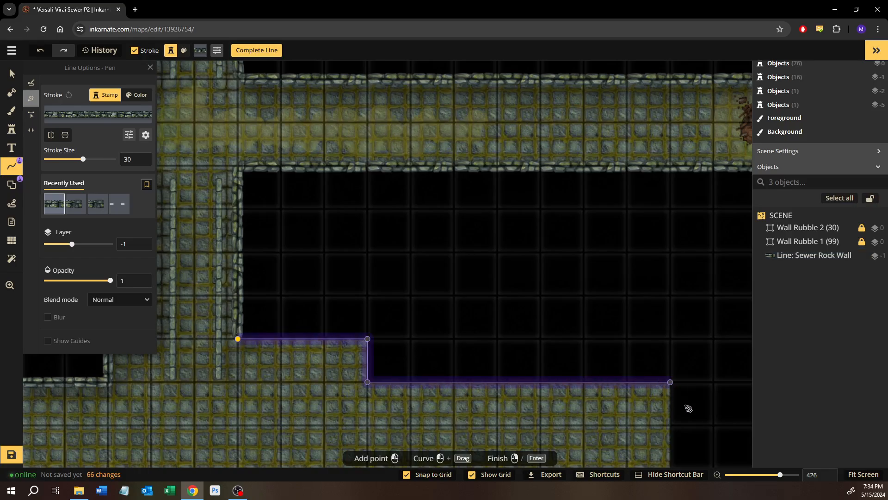
# Continue the wall line down the hall's east side, along the lower corridor's north edge and around the small dead-end alcove
pyautogui.moveTo(686, 406); pyautogui.dragTo(440, 109)
pyautogui.moveTo(451, 316); pyautogui.dragTo(433, 205)
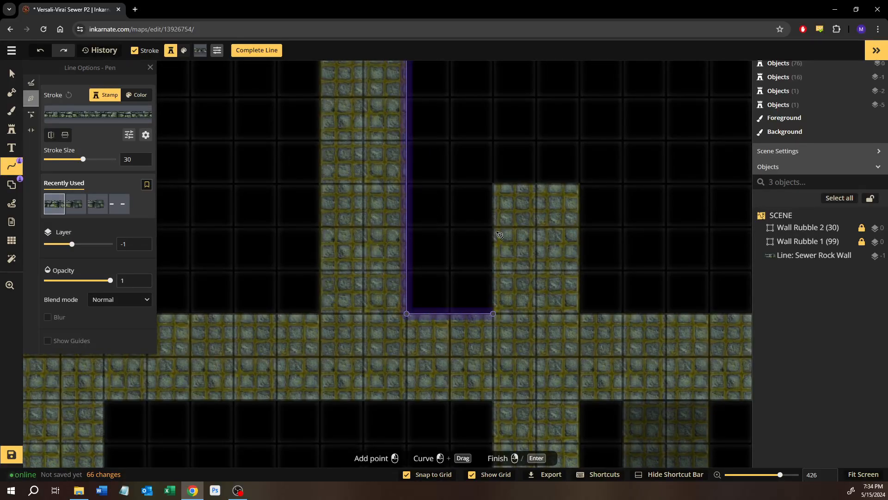
pyautogui.click(493, 185)
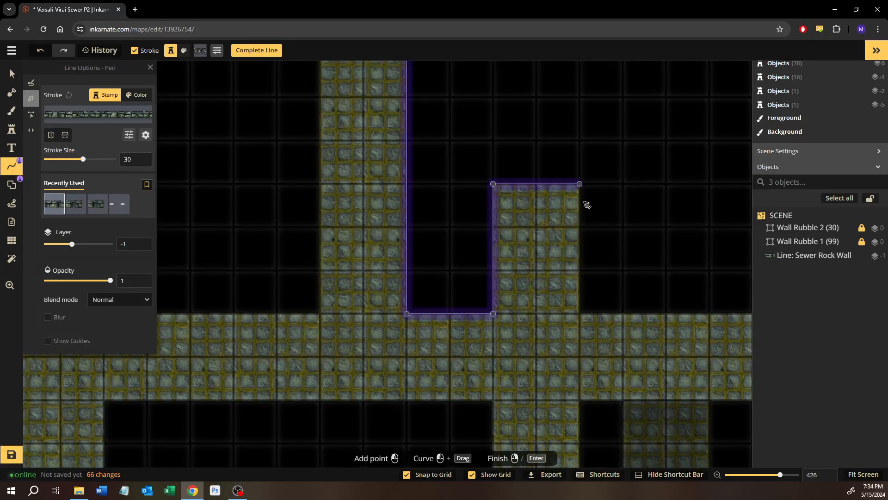
pyautogui.click(588, 204)
pyautogui.click(590, 313)
pyautogui.moveTo(648, 304); pyautogui.dragTo(238, 283)
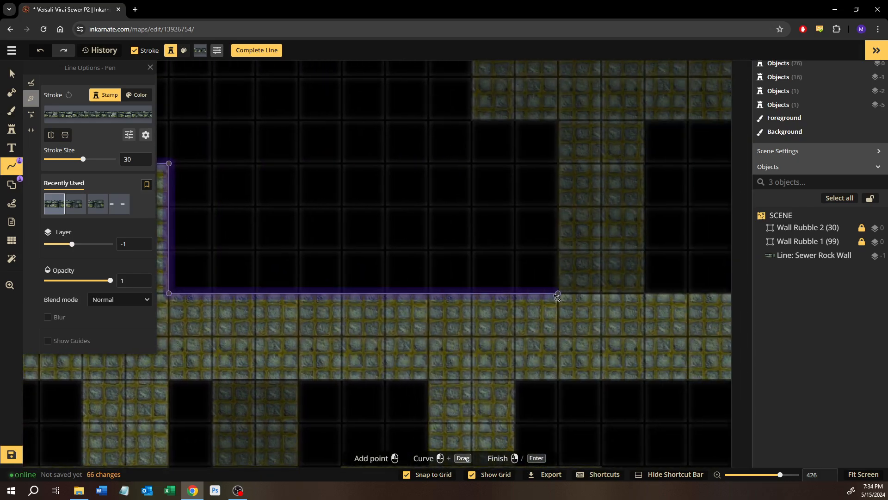
# Continue the line up the shaded passage's west side and around its west alcove, finishing at the existing wall beside the green webbing
pyautogui.click(557, 294)
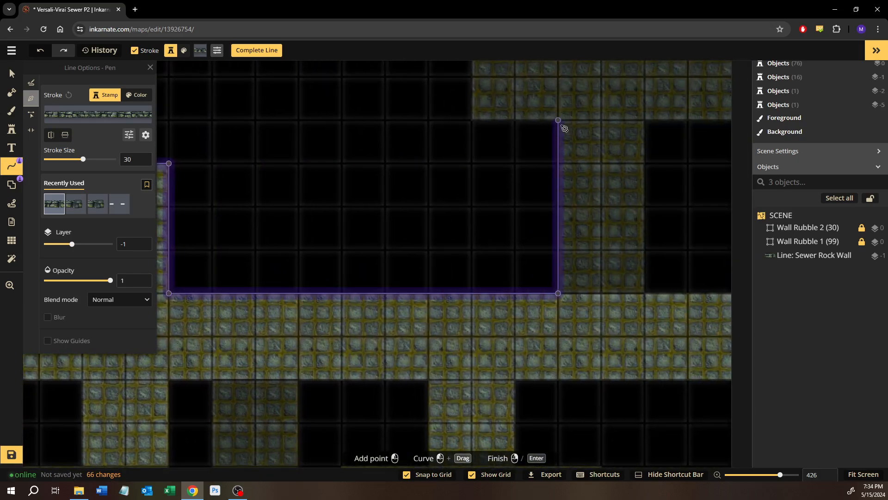
pyautogui.click(561, 124)
pyautogui.moveTo(537, 128); pyautogui.dragTo(474, 364)
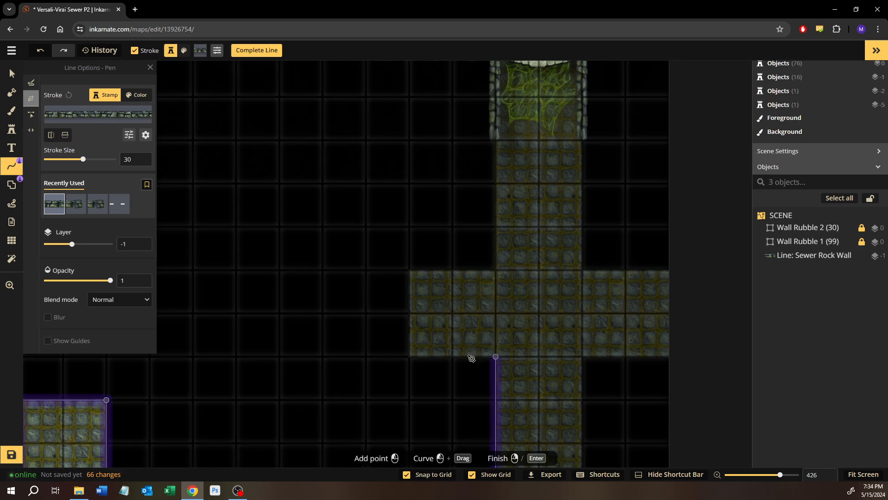
pyautogui.click(413, 355)
pyautogui.click(415, 275)
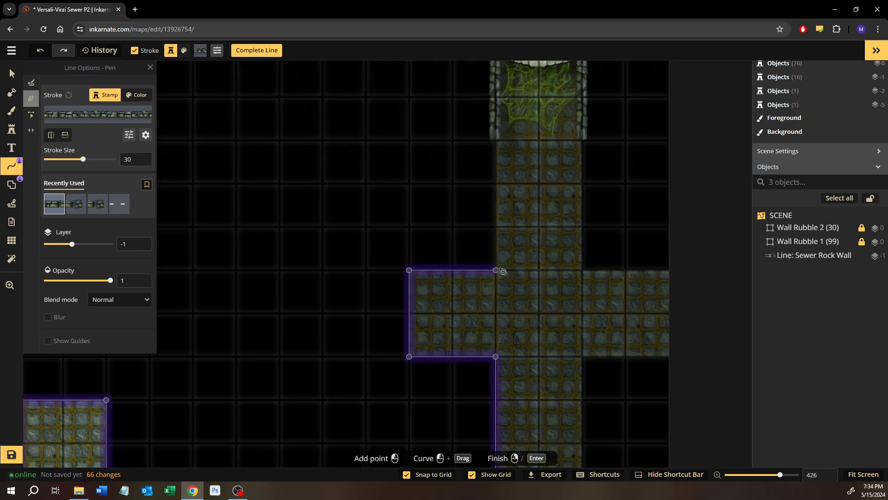
pyautogui.click(497, 142)
pyautogui.rightClick(497, 142)
# Wall the shaded passage's upper east side and the east alcove's north edge, and add a separate line closing the alcove at the map edge
pyautogui.click(583, 141)
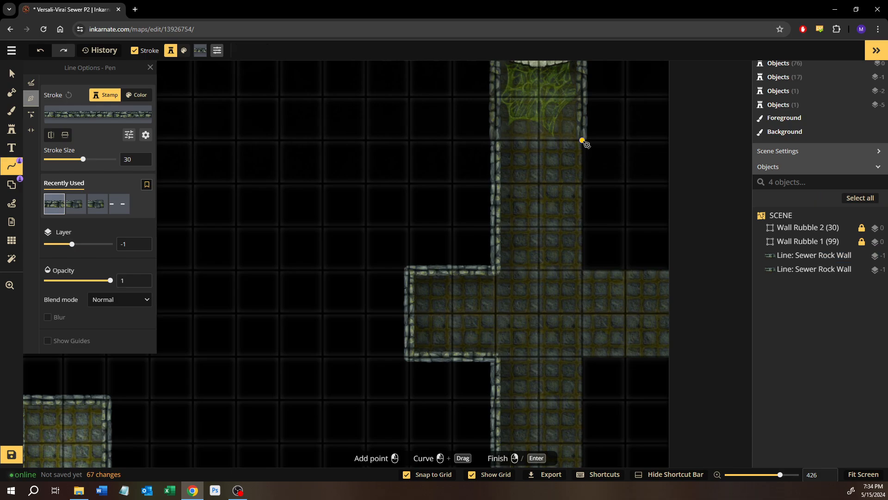
pyautogui.click(581, 276)
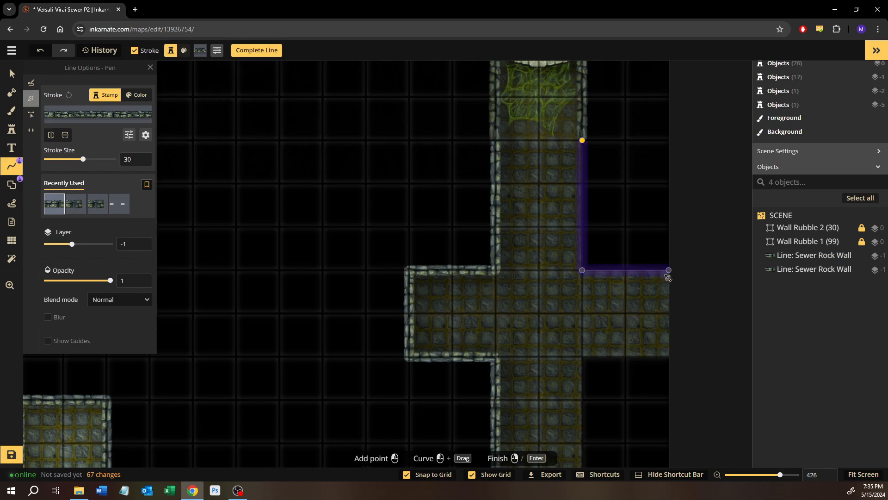
pyautogui.rightClick(668, 276)
pyautogui.moveTo(632, 342); pyautogui.dragTo(620, 306)
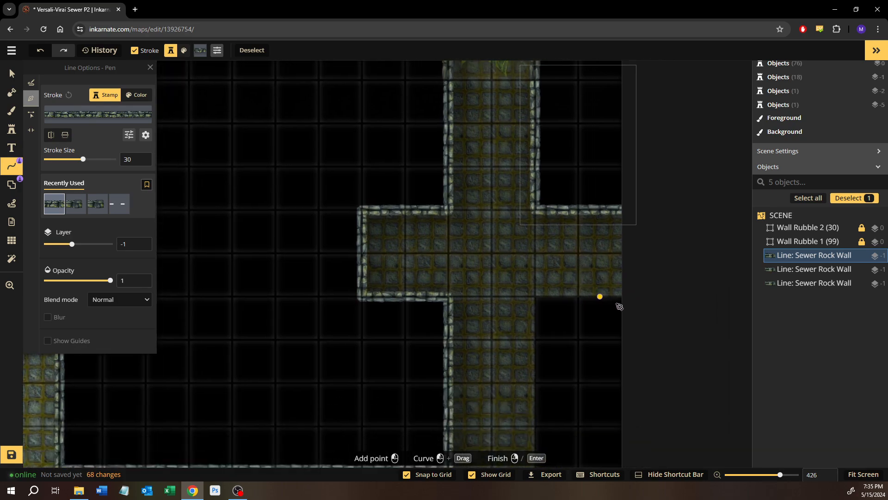
pyautogui.click(623, 302)
pyautogui.rightClick(621, 217)
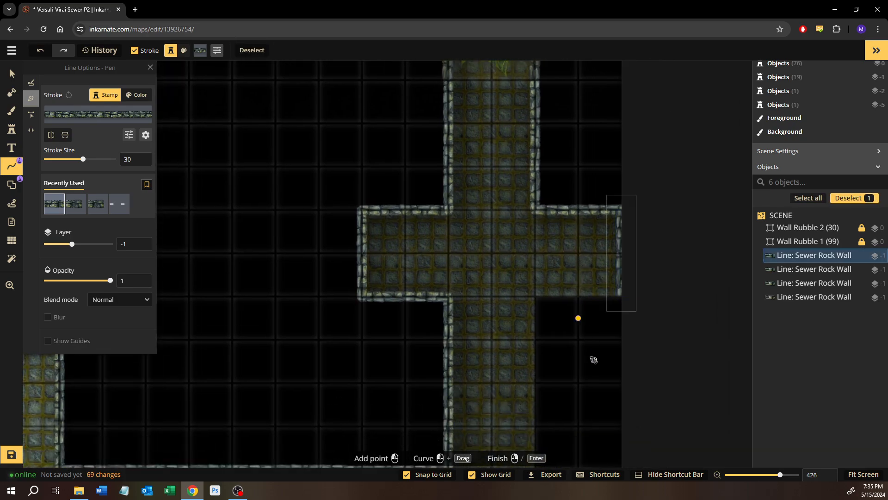
# Draw a wall line along the east alcove's south edge and down the passage's east side to the lower corridor
pyautogui.click(622, 298)
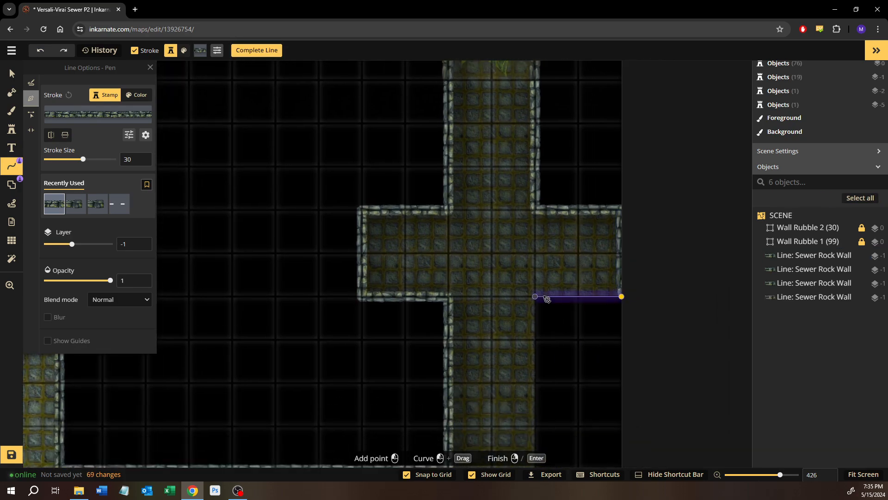
pyautogui.moveTo(537, 352); pyautogui.dragTo(530, 203)
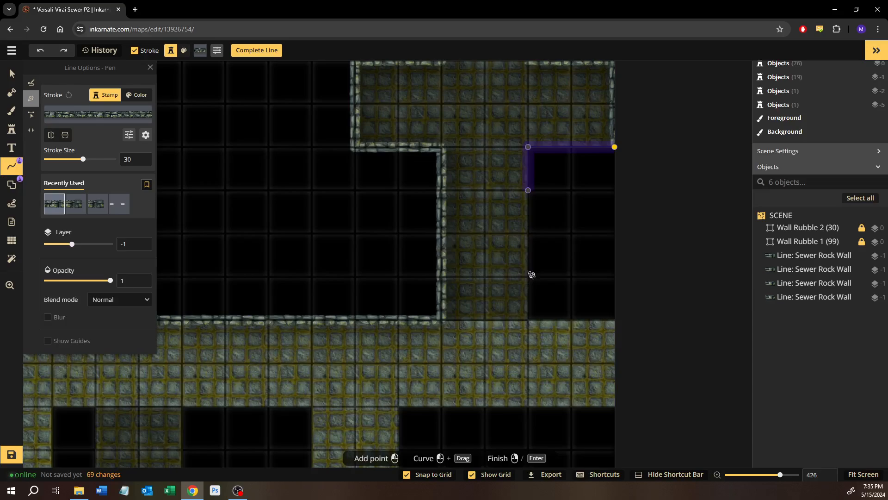
pyautogui.click(530, 320)
pyautogui.rightClick(533, 323)
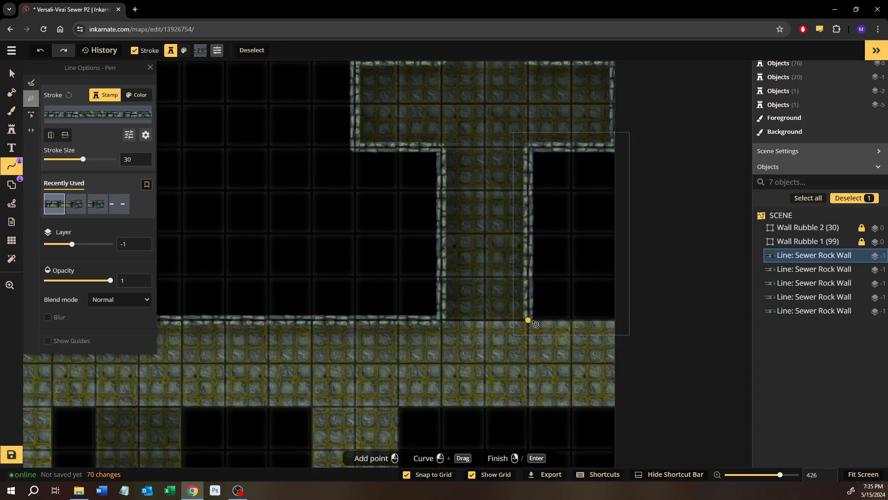
# Start a wall line at the passage's southeast corner, following the corridor's east end and its south edge back to the short southern passage
pyautogui.click(535, 322)
pyautogui.click(619, 410)
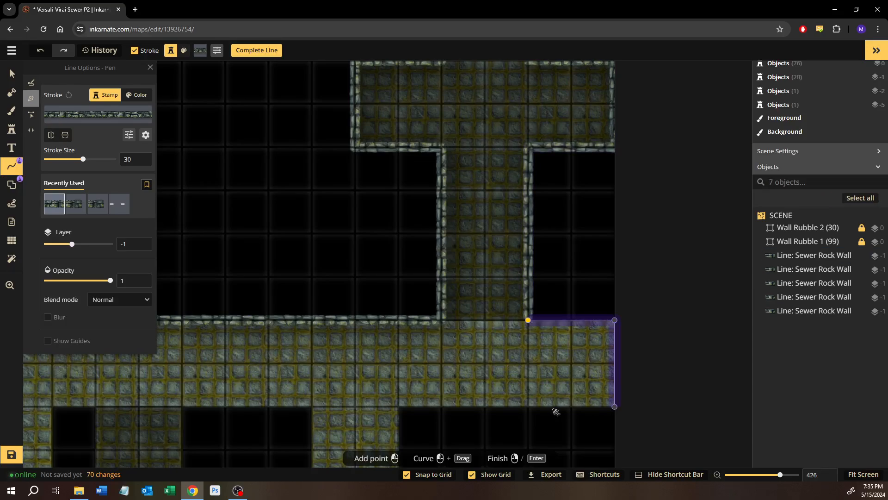
pyautogui.click(403, 409)
pyautogui.moveTo(403, 409); pyautogui.dragTo(411, 162)
# Continue the wall line down the short passage, along the southeast room's northeast corner and around its eastern exit
pyautogui.click(408, 251)
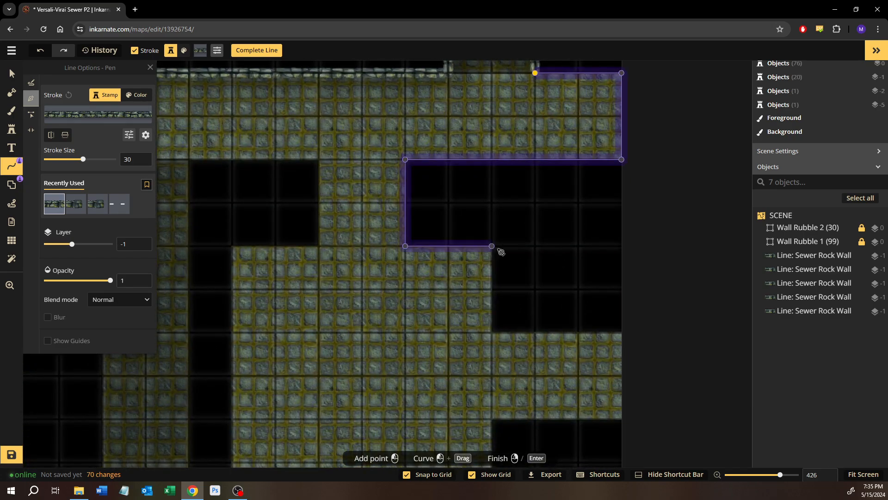
pyautogui.click(500, 336)
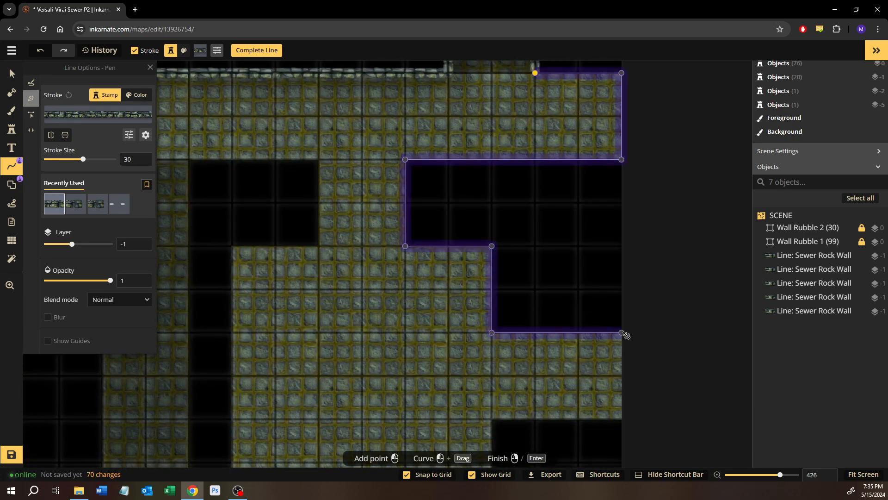
pyautogui.click(626, 334)
pyautogui.click(627, 413)
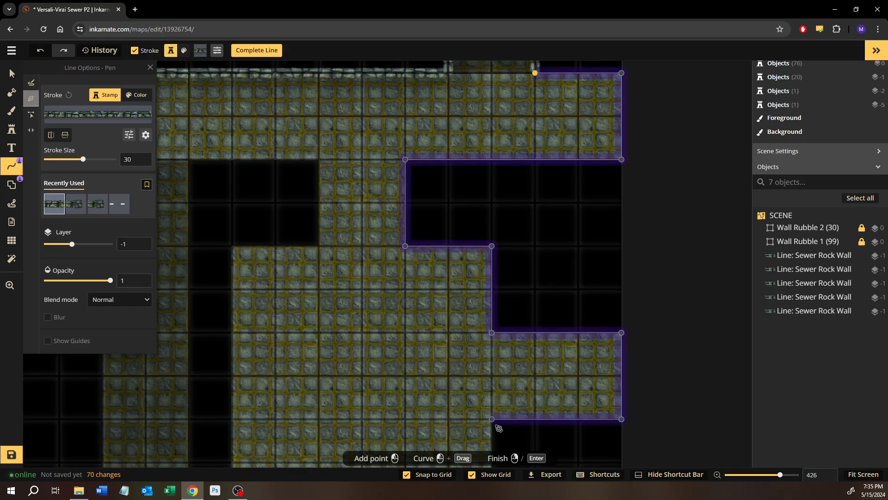
pyautogui.click(498, 428)
pyautogui.scroll(-4, 519, 324)
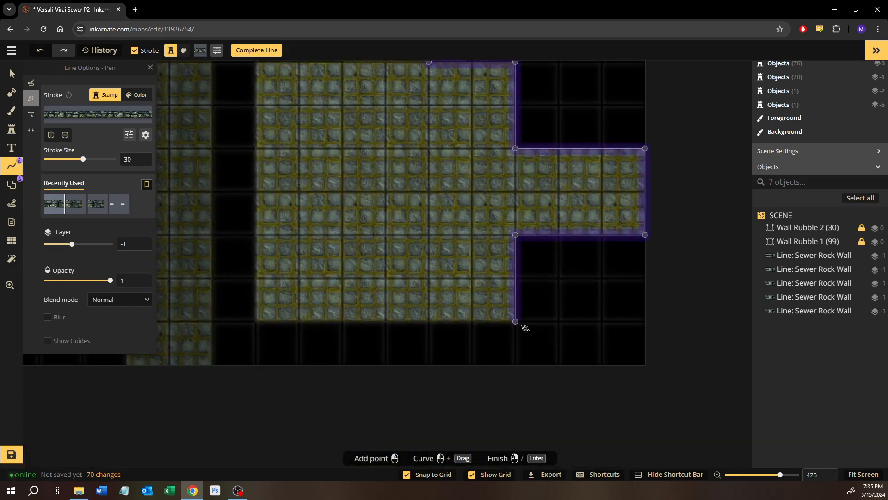
# Continue the wall line around the southeast room's south, west and north edges and up the short passage's west side
pyautogui.click(264, 244)
pyautogui.scroll(4, 296, 259)
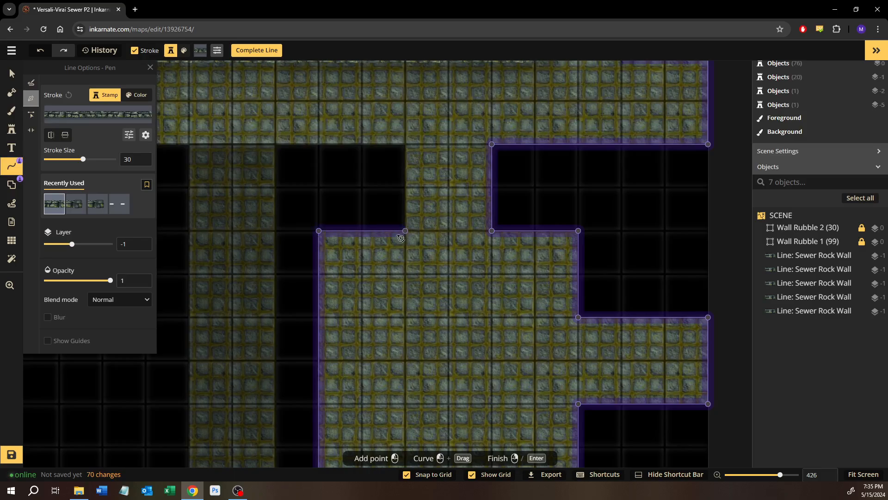
pyautogui.click(407, 232)
pyautogui.click(407, 145)
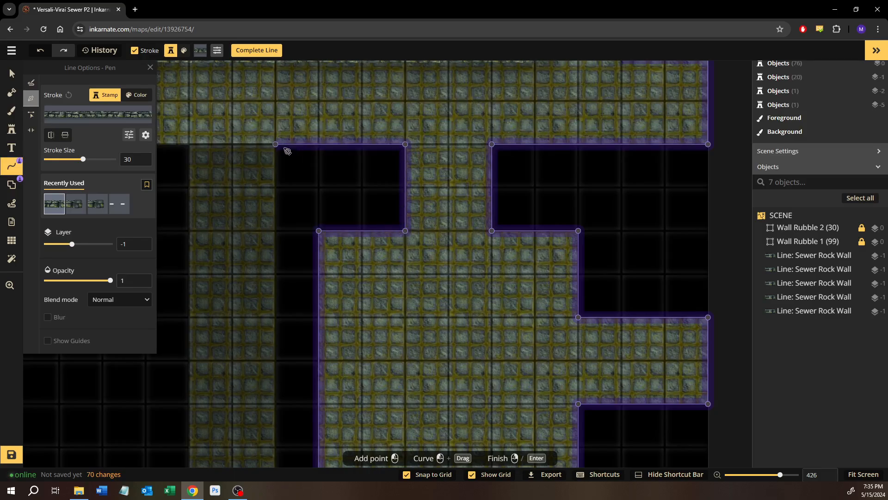
# Carry the wall line west along the corridor's south edge and finish it down the shaded passage's east side at the map's south edge
pyautogui.click(288, 199)
pyautogui.scroll(-5, 301, 199)
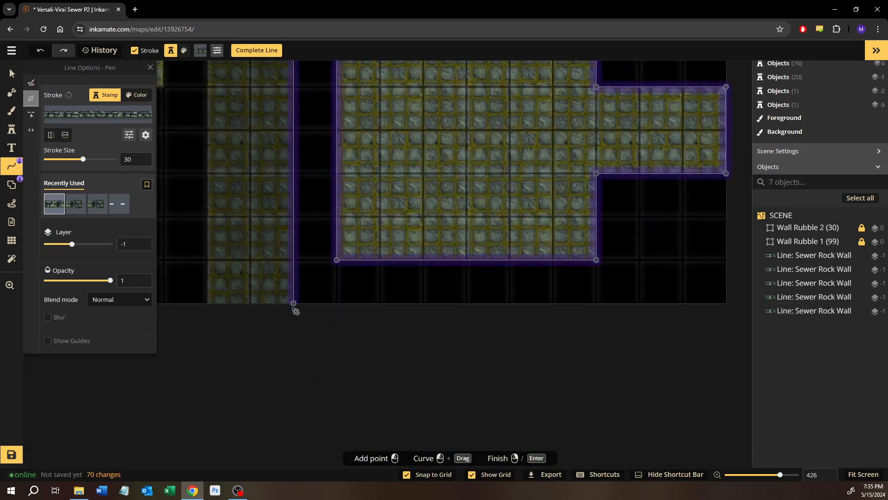
pyautogui.rightClick(284, 310)
# Start a wall line up the southern shaded passage's west side, around the narrow block and along the central room's northeast edge
pyautogui.moveTo(263, 308); pyautogui.dragTo(523, 354)
pyautogui.click(474, 353)
pyautogui.scroll(4, 466, 323)
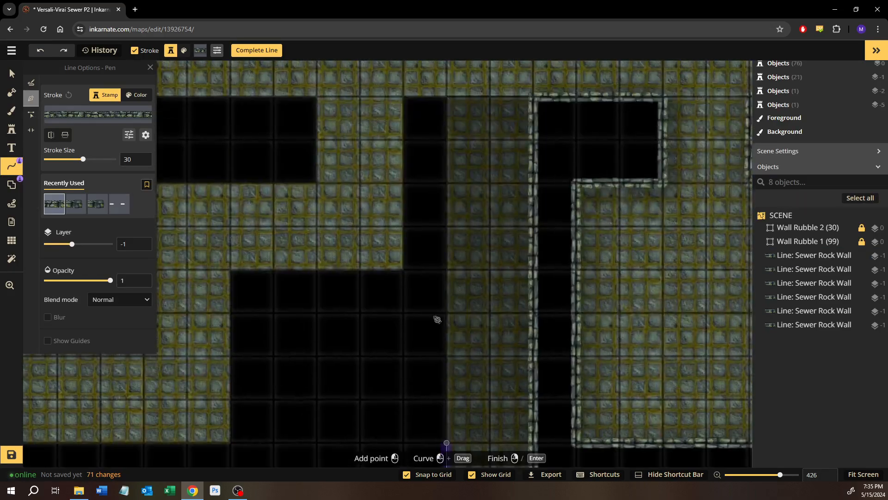
pyautogui.click(449, 198)
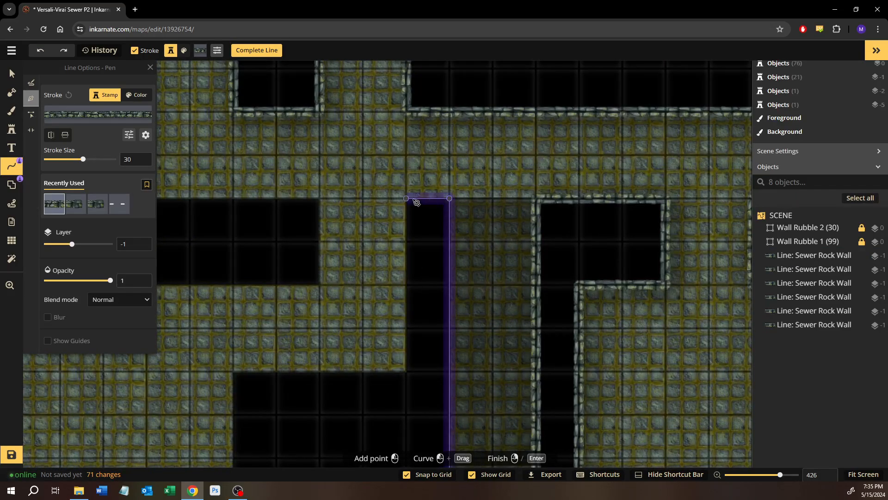
pyautogui.click(406, 198)
pyautogui.click(406, 371)
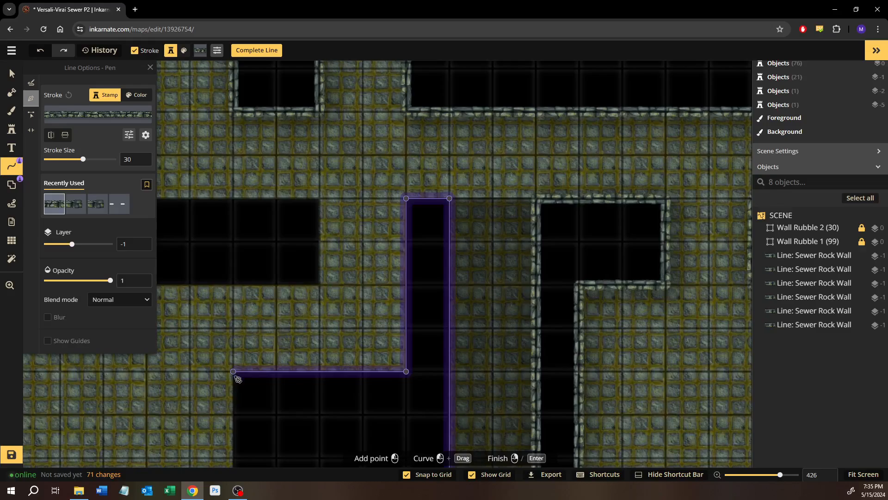
pyautogui.click(236, 377)
# Continue the wall line around the central southern room's east, south and west edges
pyautogui.moveTo(236, 377); pyautogui.dragTo(315, 225)
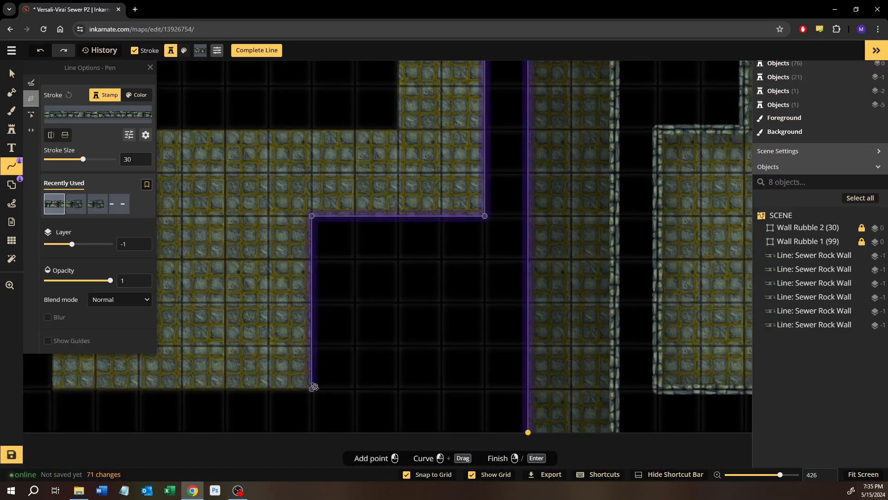
pyautogui.moveTo(316, 381); pyautogui.dragTo(593, 391)
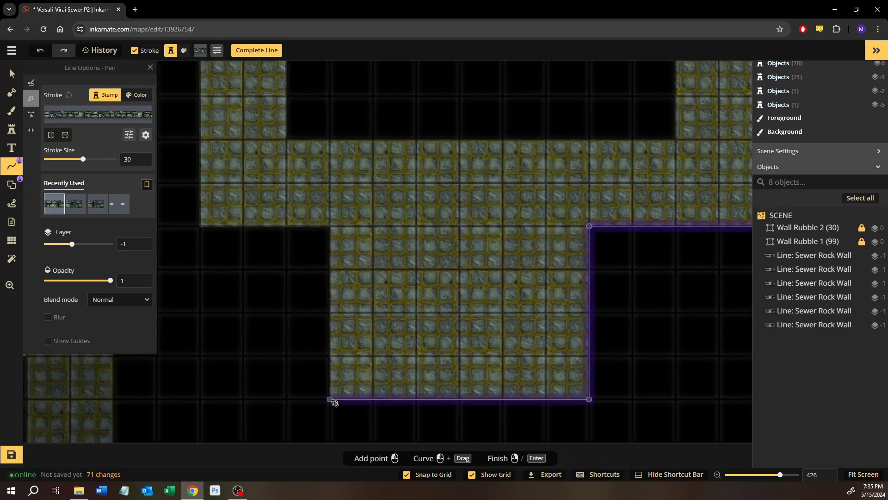
pyautogui.click(330, 399)
pyautogui.click(330, 230)
# Continue the wall line around the narrow western block and finish it down the western passage's east side at the map's south edge
pyautogui.moveTo(330, 230); pyautogui.dragTo(507, 277)
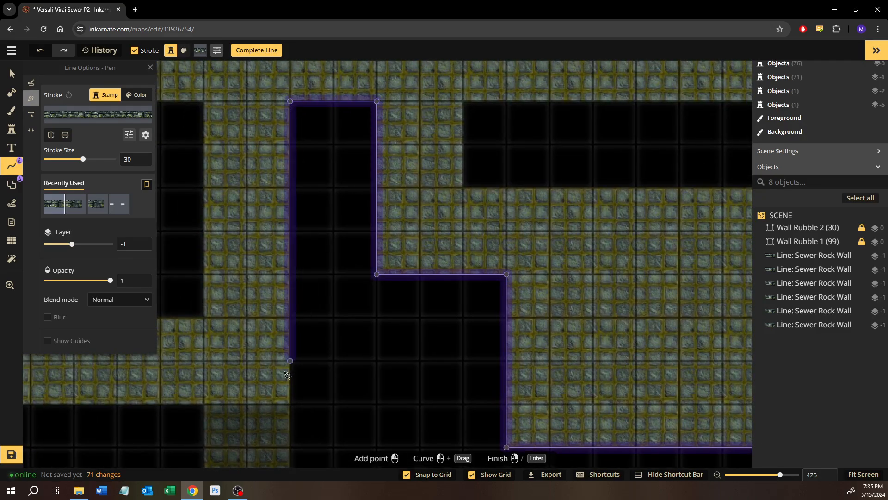
pyautogui.moveTo(287, 374); pyautogui.dragTo(306, 275)
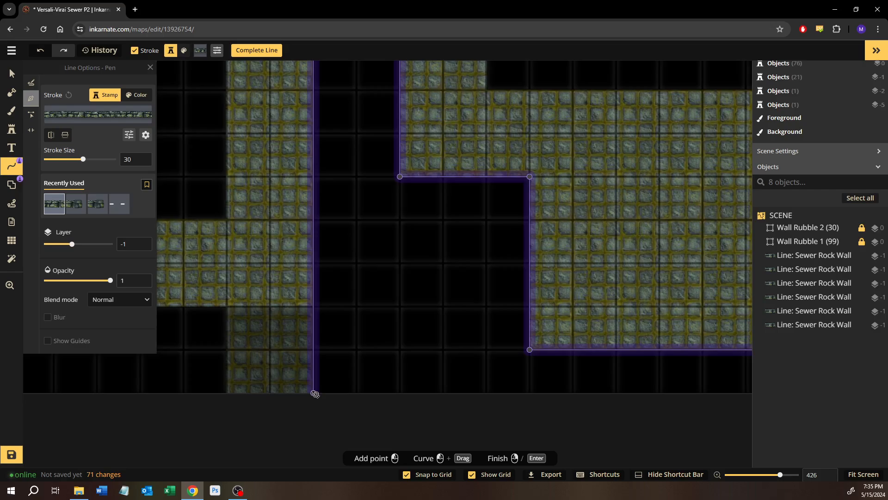
pyautogui.press('Return')
# Draw a closed Sewer Rock Wall line around the long rectangular block between the corridor and the central southern room
pyautogui.moveTo(426, 208); pyautogui.dragTo(275, 417)
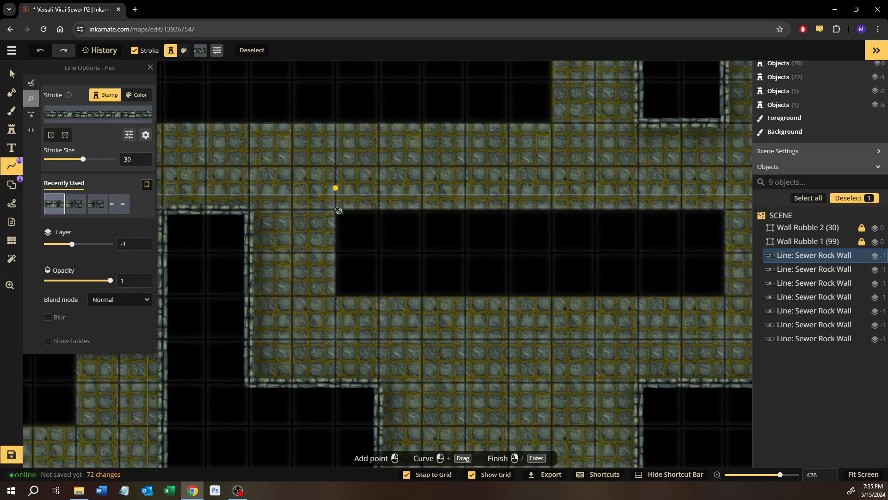
pyautogui.click(335, 212)
pyautogui.click(335, 297)
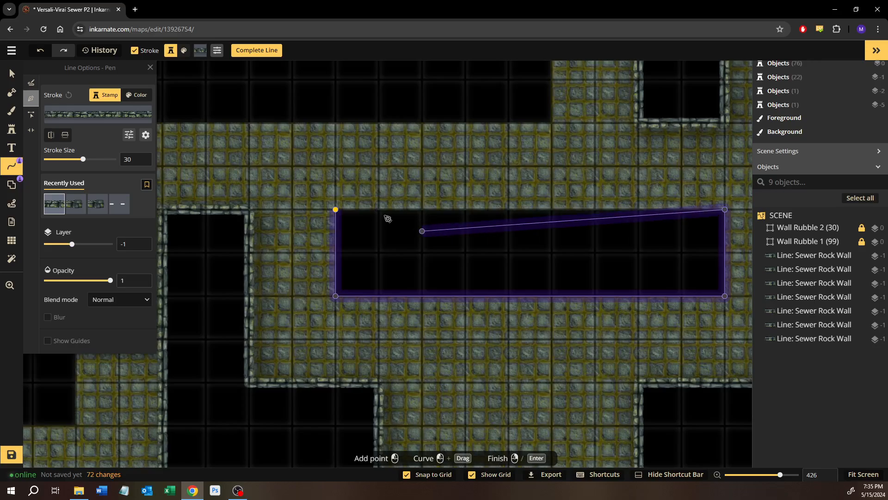
pyautogui.click(344, 213)
pyautogui.rightClick(342, 213)
pyautogui.moveTo(589, 224); pyautogui.dragTo(420, 328)
pyautogui.moveTo(571, 223); pyautogui.dragTo(629, 460)
pyautogui.moveTo(376, 227); pyautogui.dragTo(803, 242)
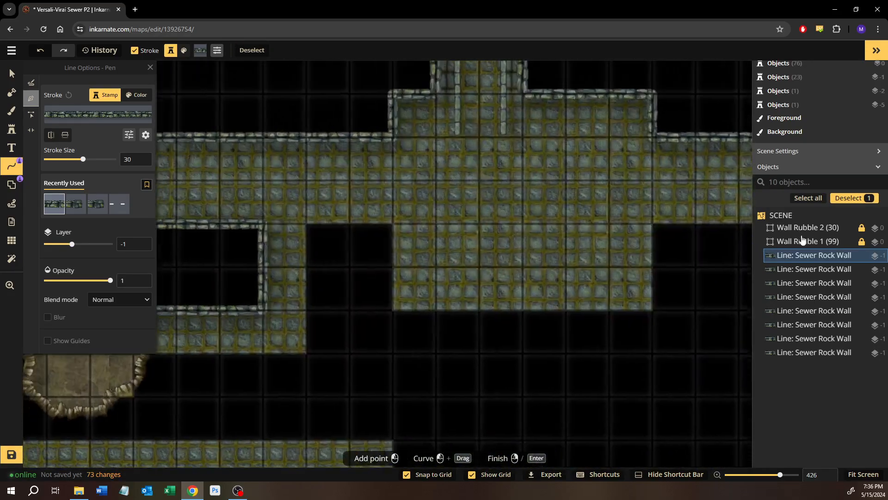
# Start a Sewer Rock Wall line at the dirt cave's southeast edge, follow the narrow passage's outer side and continue down the square room's west edge
pyautogui.moveTo(491, 260); pyautogui.dragTo(629, 240)
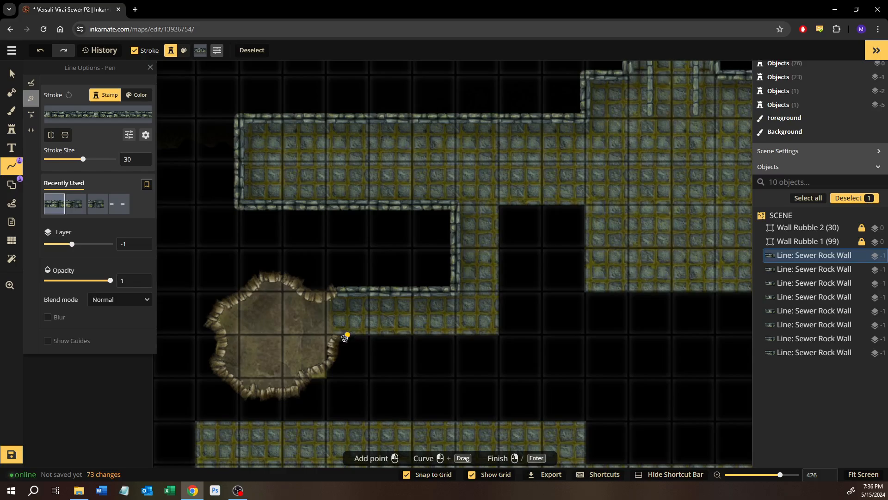
pyautogui.scroll(5, 343, 339)
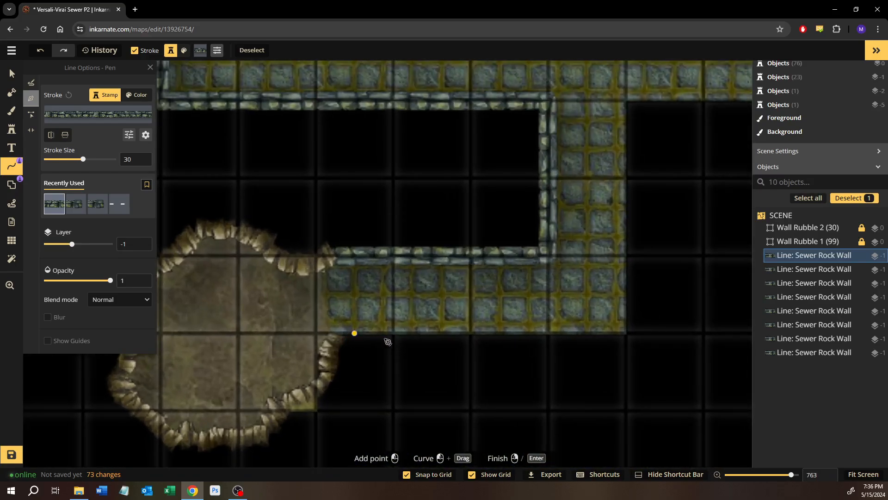
pyautogui.click(367, 339)
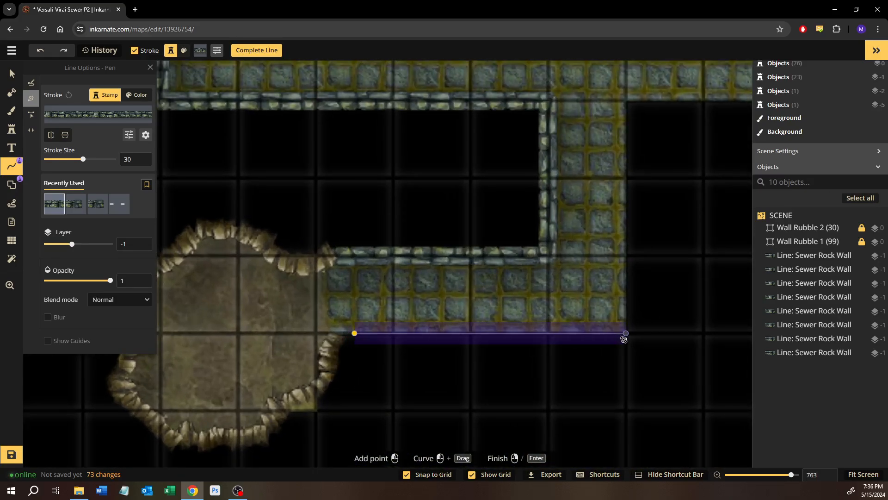
pyautogui.click(633, 101)
pyautogui.scroll(2, 581, 108)
pyautogui.moveTo(581, 108); pyautogui.dragTo(303, 126)
pyautogui.click(521, 125)
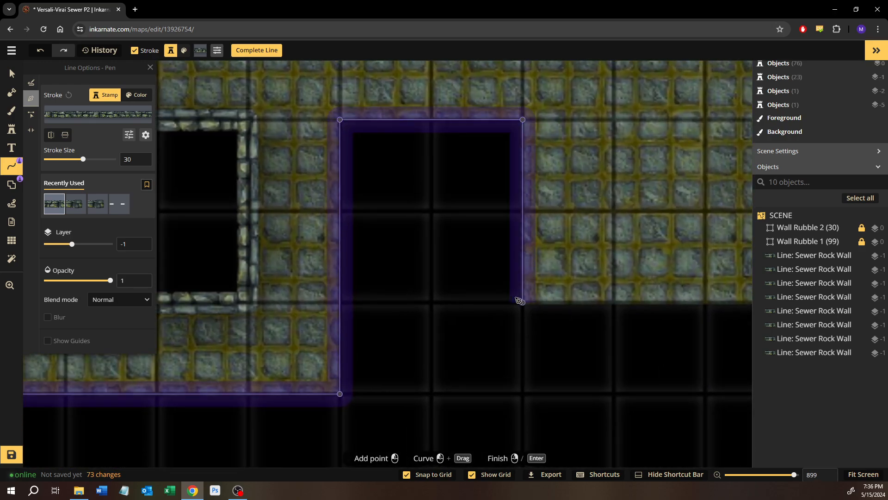
pyautogui.click(519, 301)
# Continue the wall line along the square room's south and east edges and the adjoining corridor's south edge
pyautogui.moveTo(589, 294); pyautogui.dragTo(249, 268)
pyautogui.moveTo(668, 254); pyautogui.dragTo(412, 288)
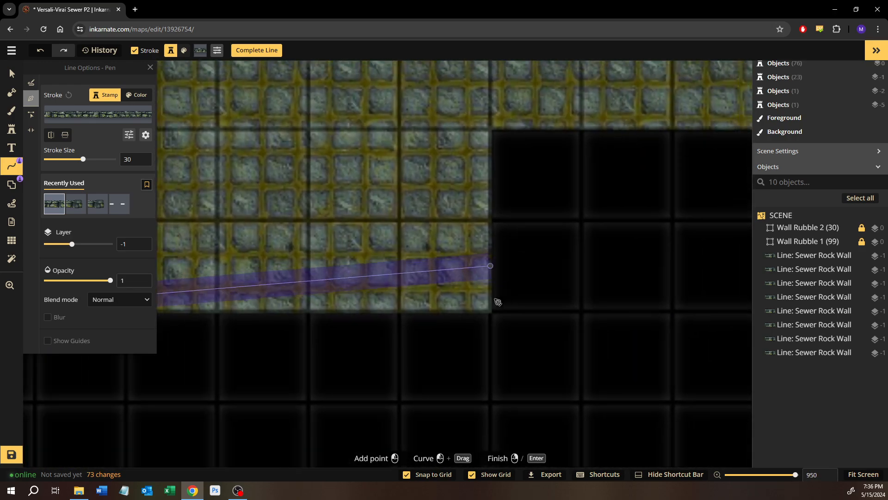
pyautogui.click(498, 305)
pyautogui.click(502, 138)
pyautogui.scroll(1, 633, 138)
pyautogui.moveTo(633, 138); pyautogui.dragTo(311, 174)
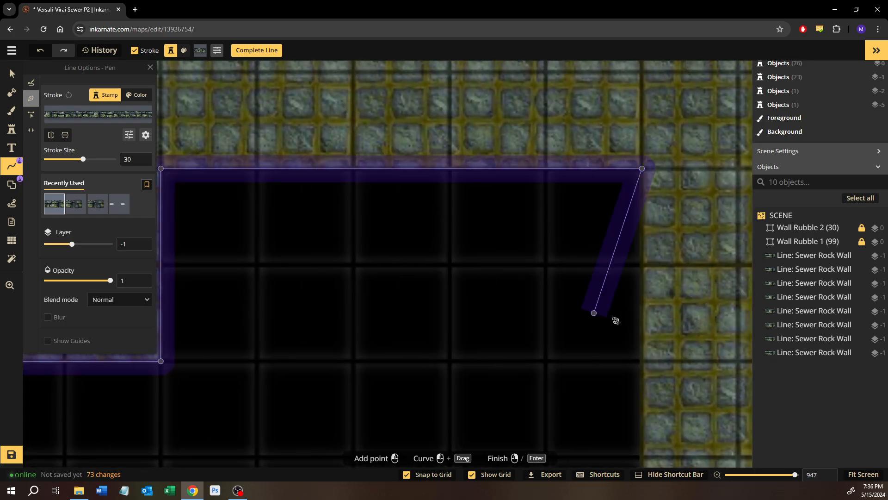
# Continue the wall line down the connecting passage's west side and west along the long corridor's north edge to the large western room
pyautogui.moveTo(623, 357); pyautogui.dragTo(551, 210)
pyautogui.scroll(-2, 569, 372)
pyautogui.moveTo(568, 372); pyautogui.dragTo(568, 127)
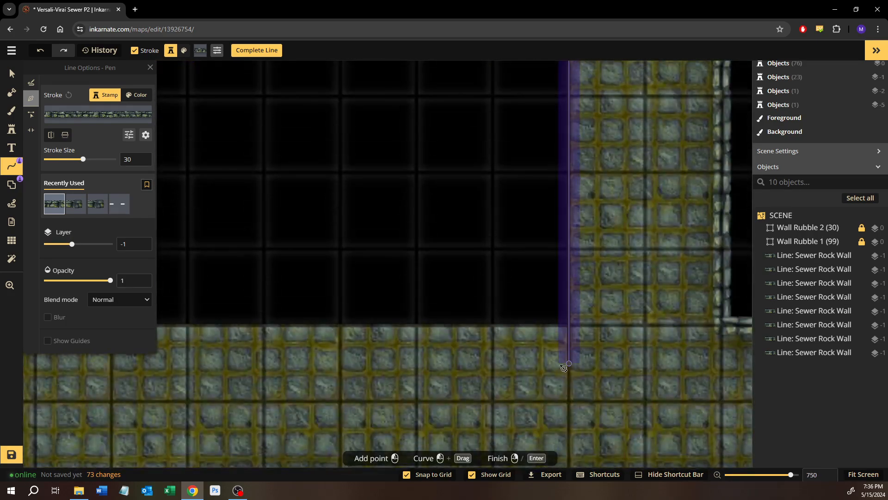
pyautogui.click(568, 335)
pyautogui.moveTo(384, 326); pyautogui.dragTo(607, 316)
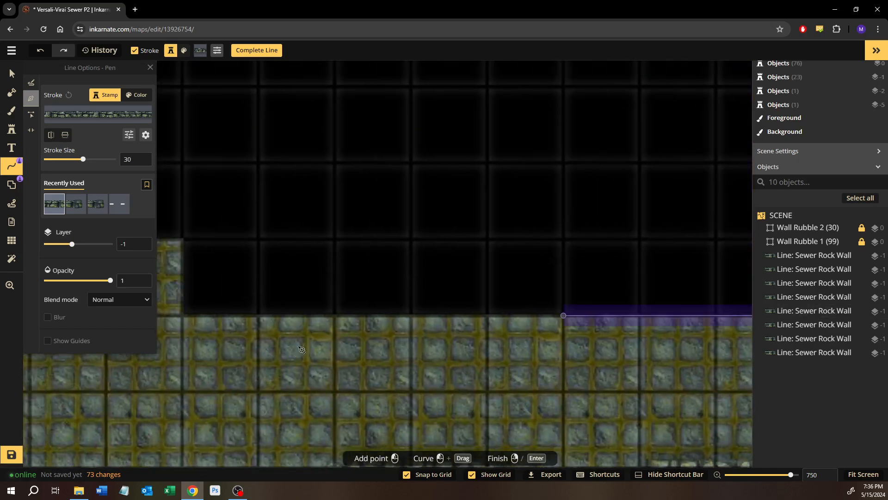
pyautogui.moveTo(298, 347); pyautogui.dragTo(509, 347)
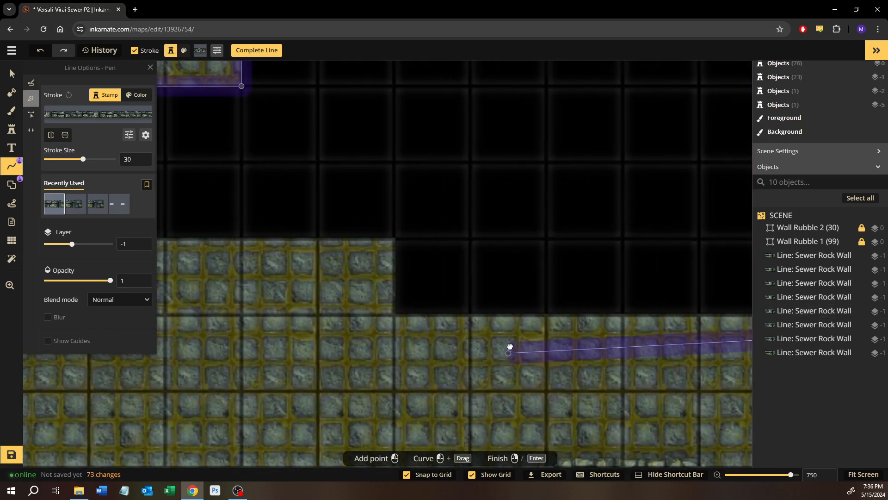
# Continue the wall line around the large western room's north, west and south edges to the southbound passage
pyautogui.click(396, 247)
pyautogui.moveTo(308, 262); pyautogui.dragTo(583, 276)
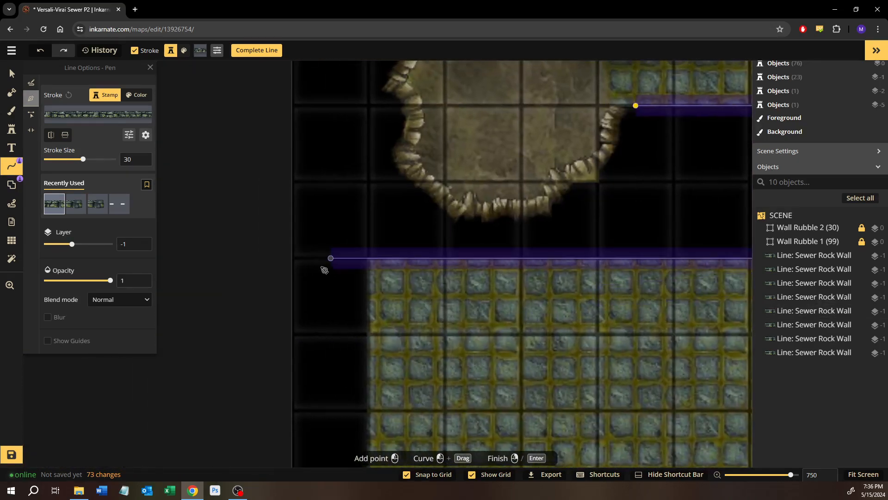
pyautogui.moveTo(381, 361); pyautogui.dragTo(382, 152)
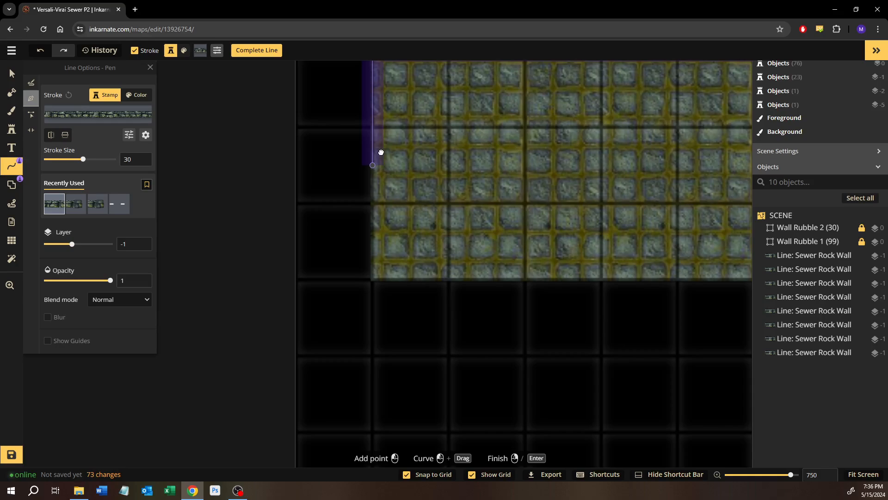
pyautogui.click(376, 280)
pyautogui.moveTo(693, 280); pyautogui.dragTo(288, 275)
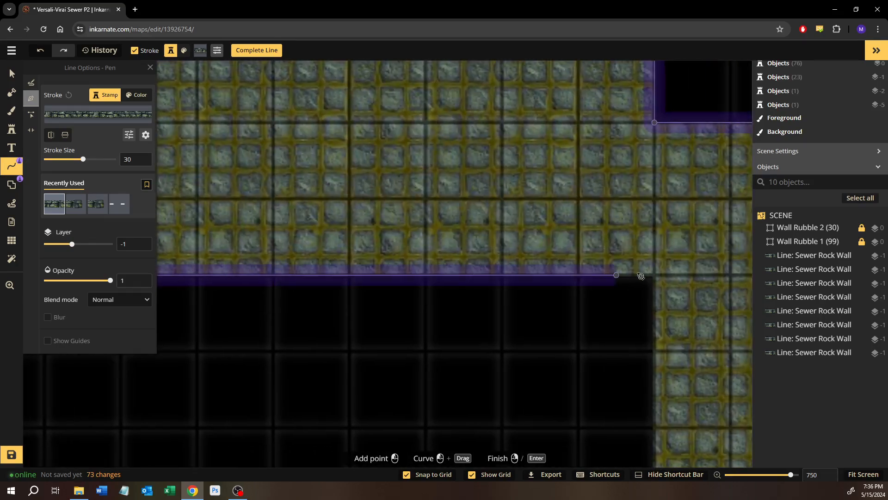
pyautogui.moveTo(640, 373); pyautogui.dragTo(484, 175)
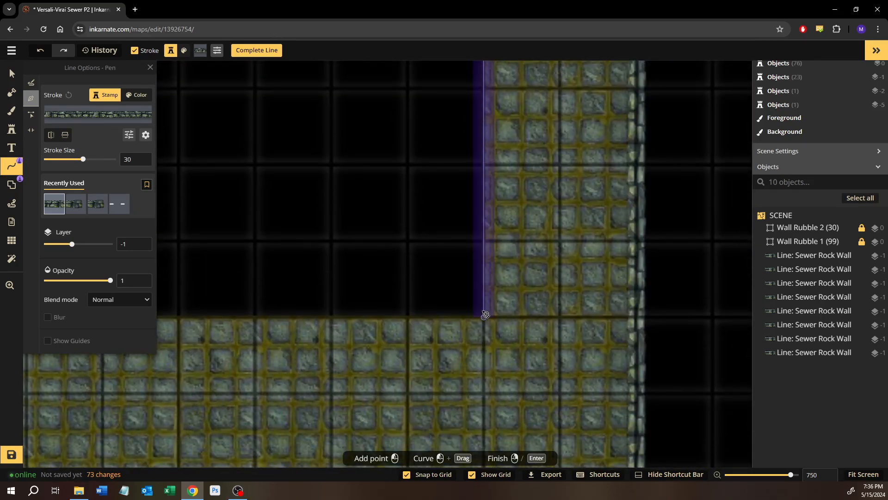
# Continue the wall line down the passage and along the southwest corridor's north and west edges, finishing it at the map's south edge
pyautogui.click(484, 312)
pyautogui.moveTo(324, 322); pyautogui.dragTo(732, 247)
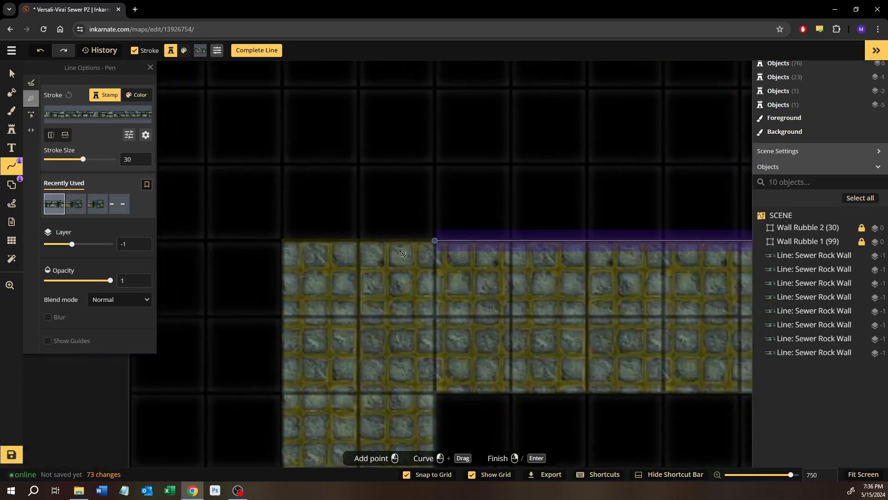
pyautogui.click(283, 242)
pyautogui.moveTo(305, 325); pyautogui.dragTo(323, 191)
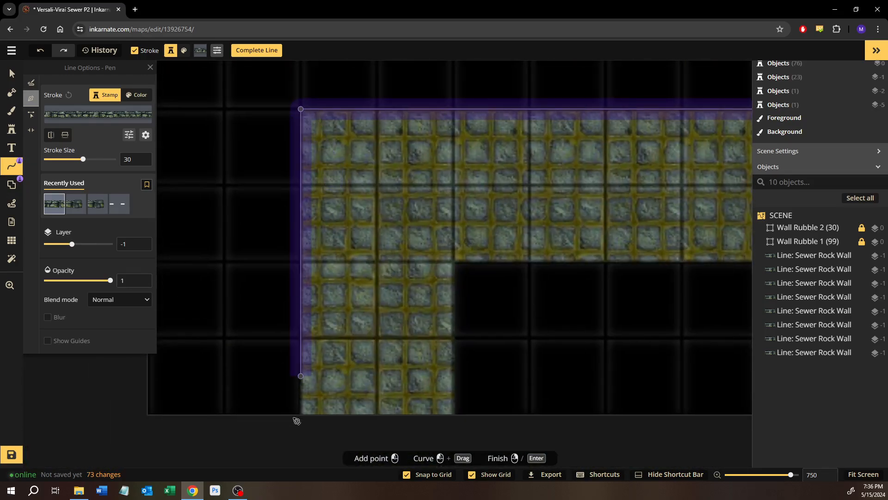
pyautogui.click(297, 419)
pyautogui.press('Return')
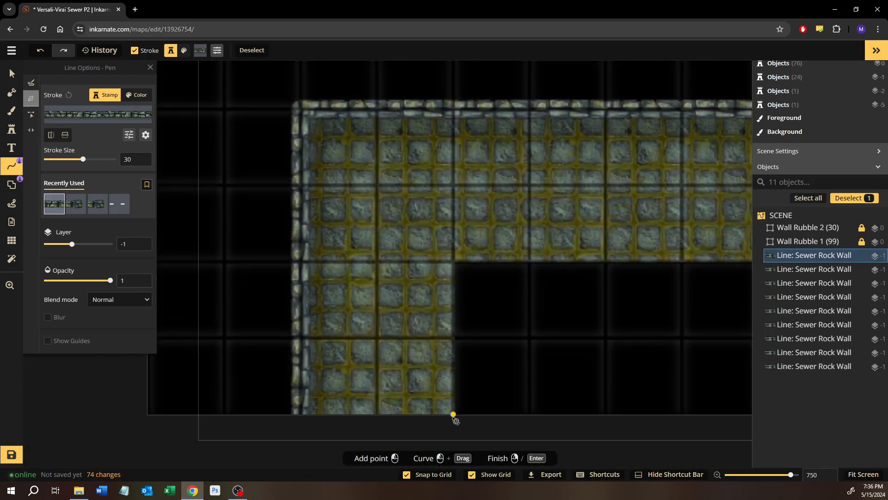
# Draw a separate Sewer Rock Wall line around the southwest block, starting and ending at the map's south edge
pyautogui.click(453, 416)
pyautogui.click(465, 266)
pyautogui.moveTo(684, 269); pyautogui.dragTo(337, 252)
pyautogui.scroll(1, 337, 252)
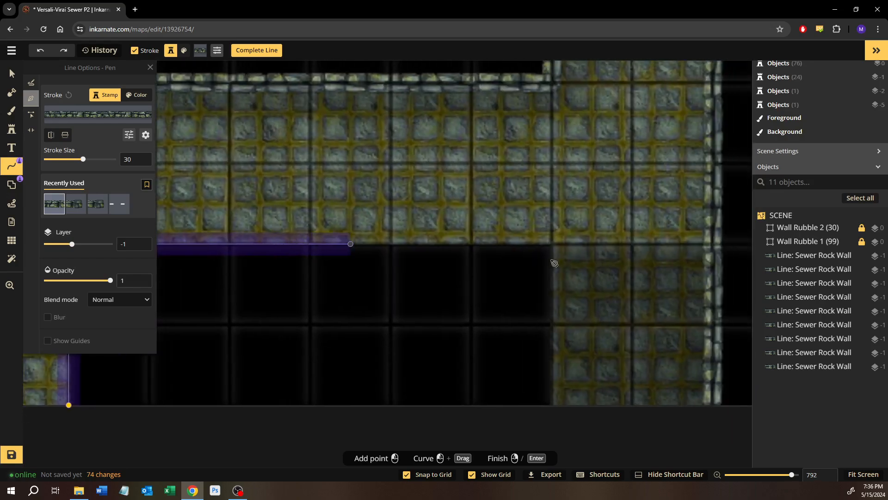
pyautogui.click(554, 399)
pyautogui.press('Return')
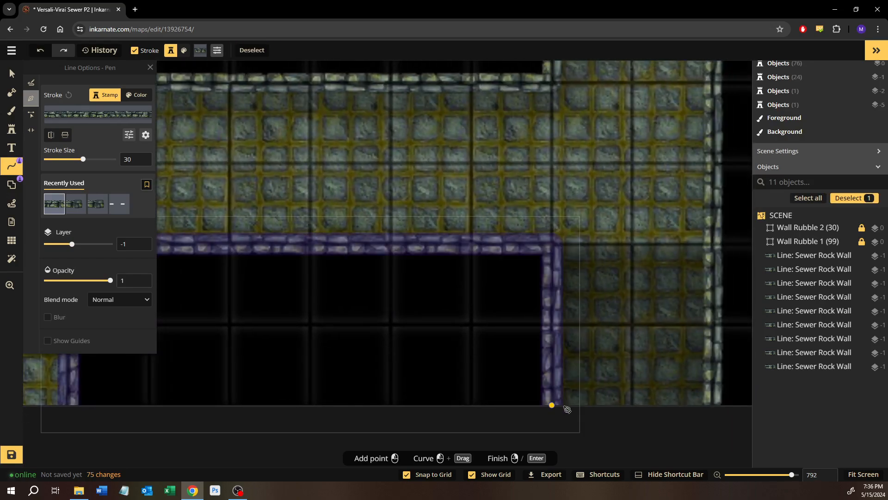
# Select the long western wall line and examine where it meets the dirt cave's southeast edge
pyautogui.click(12, 74)
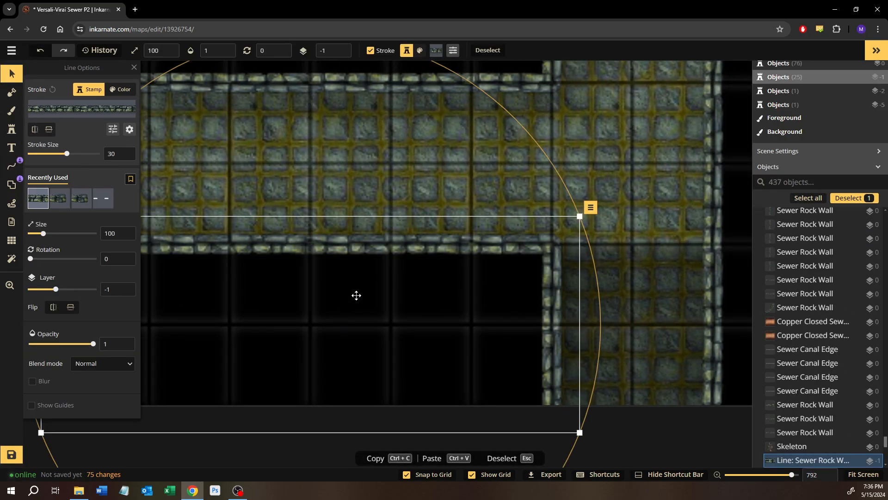
pyautogui.scroll(-4, 391, 241)
pyautogui.moveTo(534, 175); pyautogui.dragTo(306, 315)
pyautogui.click(440, 301)
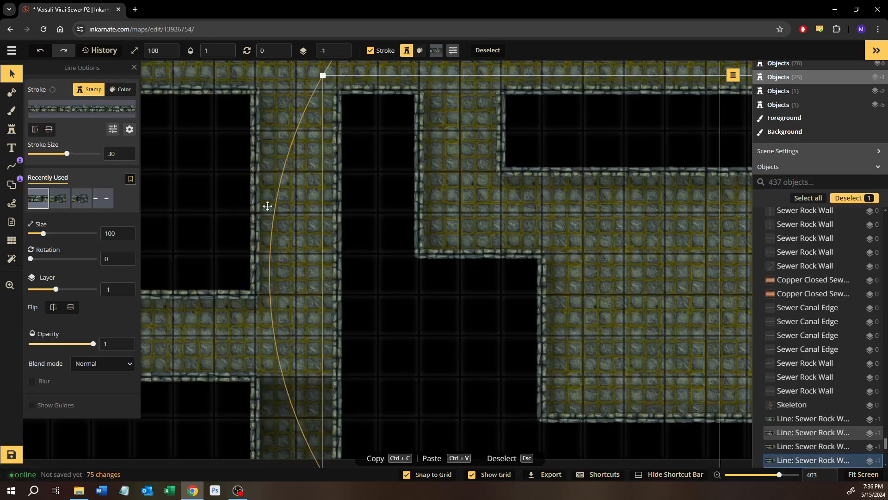
pyautogui.click(209, 174)
pyautogui.moveTo(209, 174); pyautogui.dragTo(431, 362)
pyautogui.moveTo(225, 261); pyautogui.dragTo(447, 346)
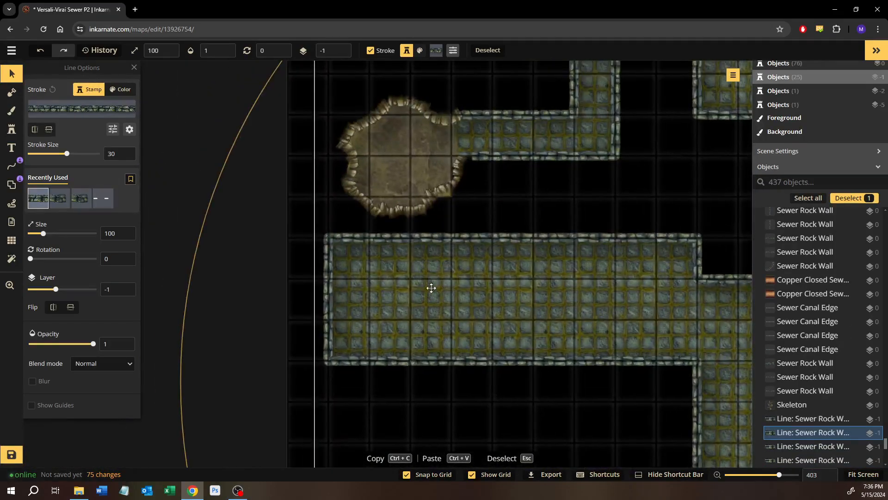
pyautogui.scroll(2, 451, 252)
pyautogui.moveTo(461, 194); pyautogui.dragTo(454, 358)
pyautogui.scroll(3, 472, 310)
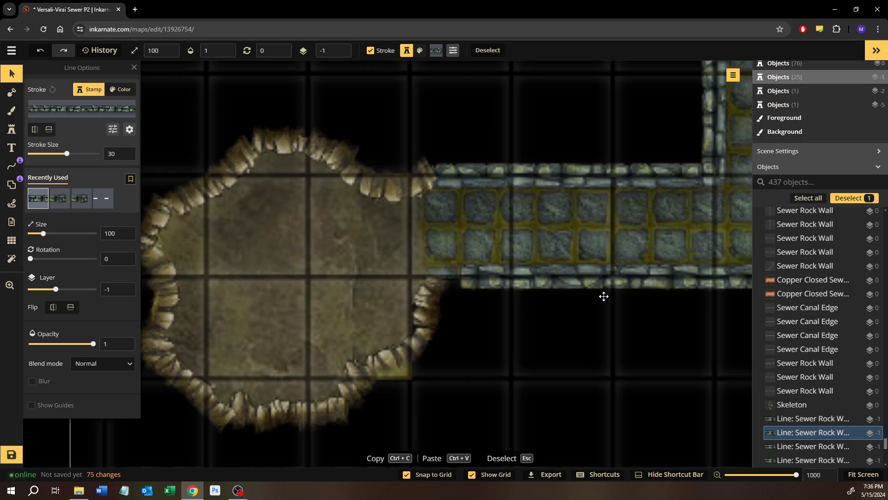
pyautogui.moveTo(604, 296); pyautogui.dragTo(247, 303)
pyautogui.scroll(-2, 481, 263)
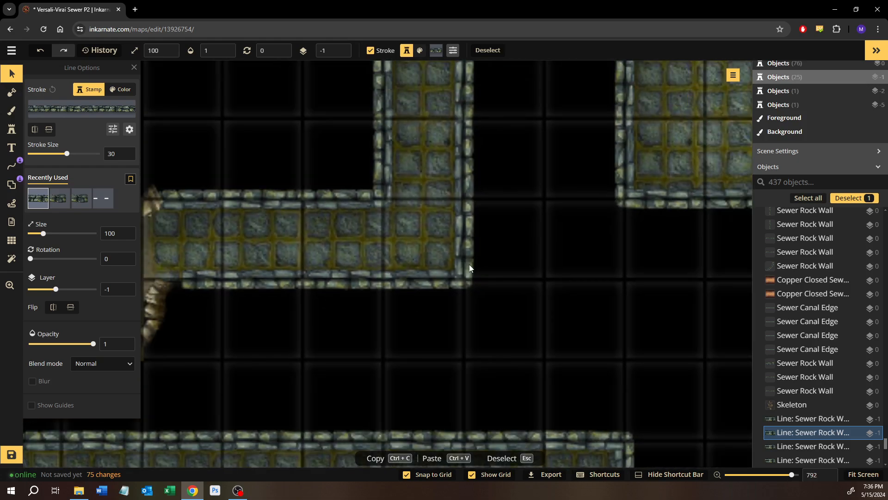
# Edit the wall line's nodes with grid snapping off, moving its end node west to meet the dirt cave's rock edge
pyautogui.rightClick(469, 268)
pyautogui.click(758, 199)
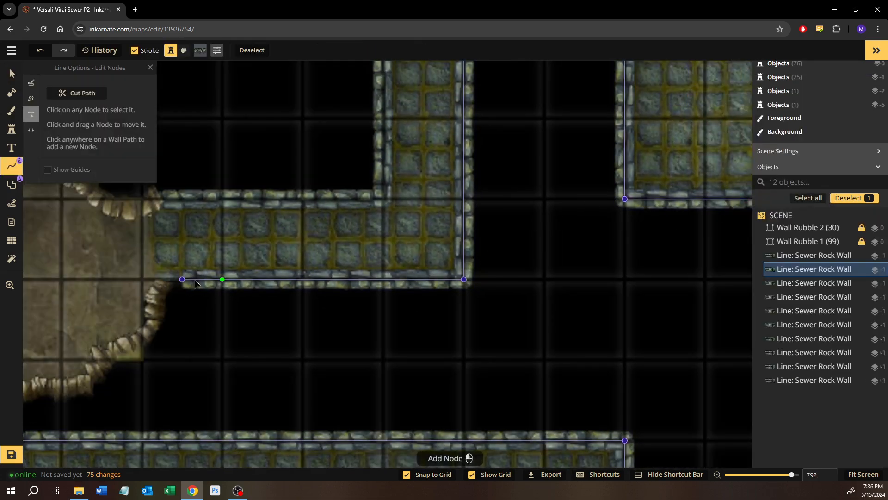
pyautogui.moveTo(195, 284); pyautogui.dragTo(422, 311)
pyautogui.scroll(2, 417, 311)
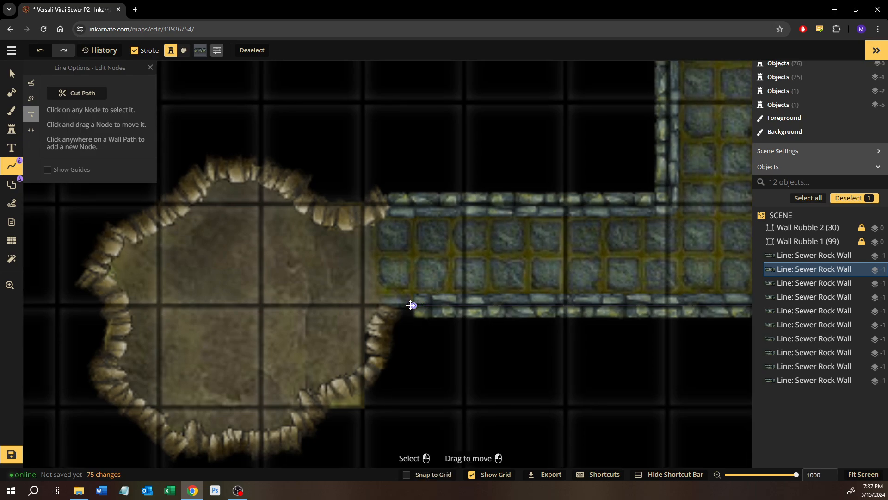
pyautogui.click(413, 305)
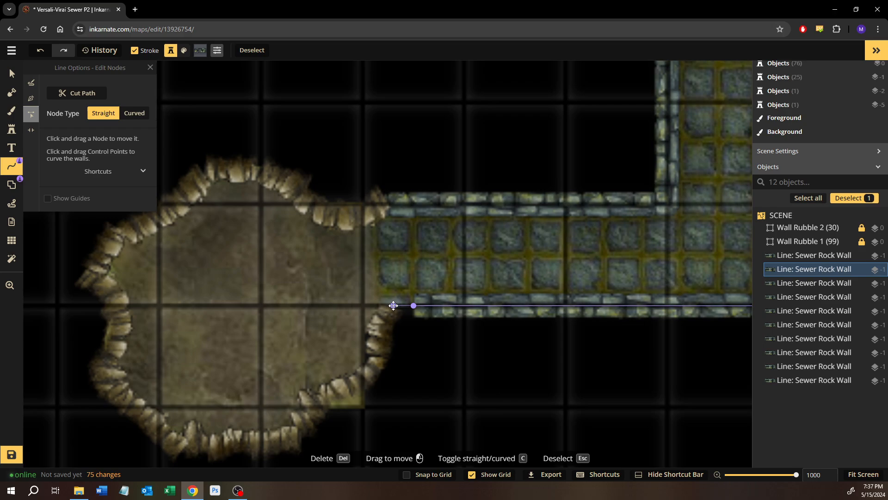
pyautogui.moveTo(394, 305); pyautogui.dragTo(393, 305)
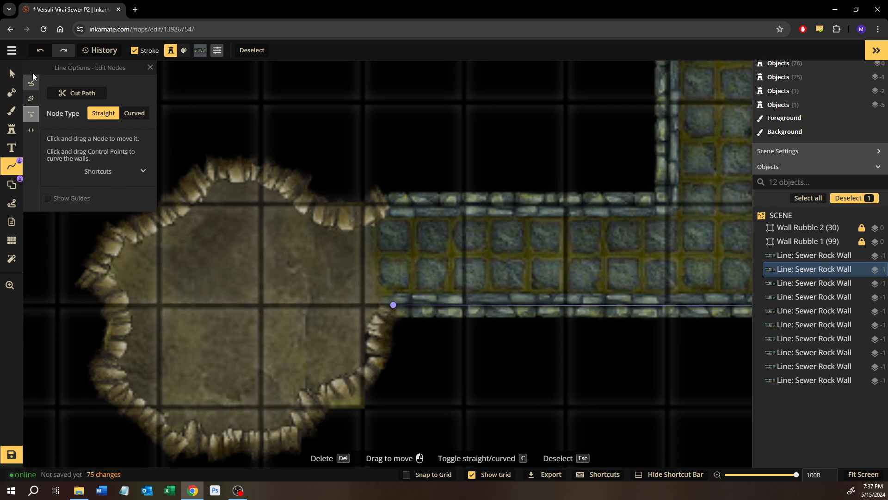
pyautogui.click(347, 114)
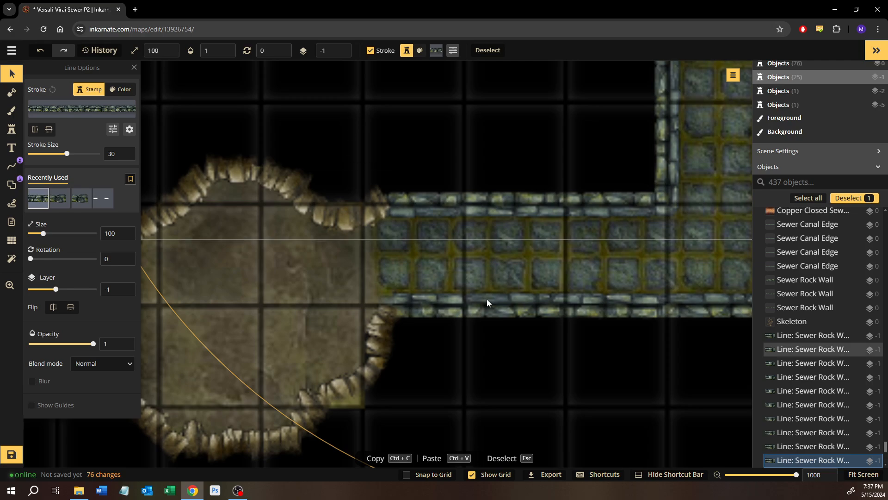
# Examine the finished walls around the corridors and rooms in the map's southern half
pyautogui.scroll(-5, 486, 298)
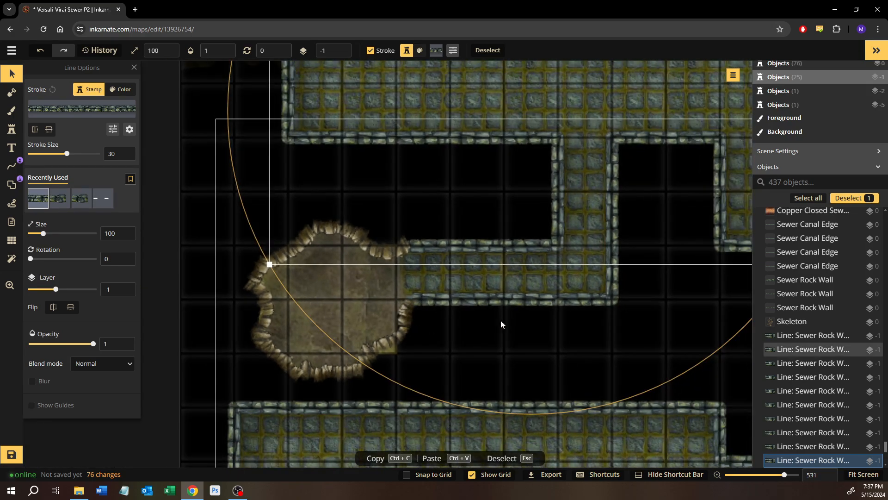
pyautogui.scroll(-4, 501, 320)
pyautogui.scroll(-5, 593, 259)
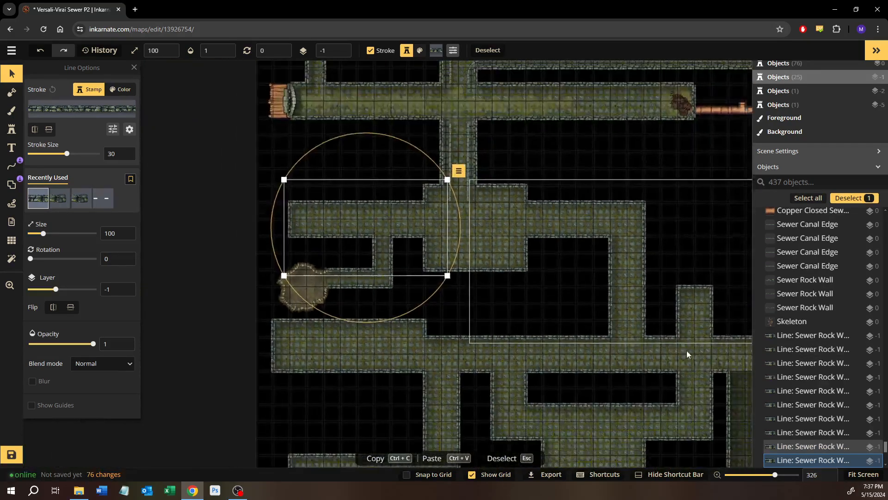
pyautogui.moveTo(689, 355); pyautogui.dragTo(424, 312)
pyautogui.scroll(-1, 482, 298)
pyautogui.moveTo(465, 251); pyautogui.dragTo(468, 295)
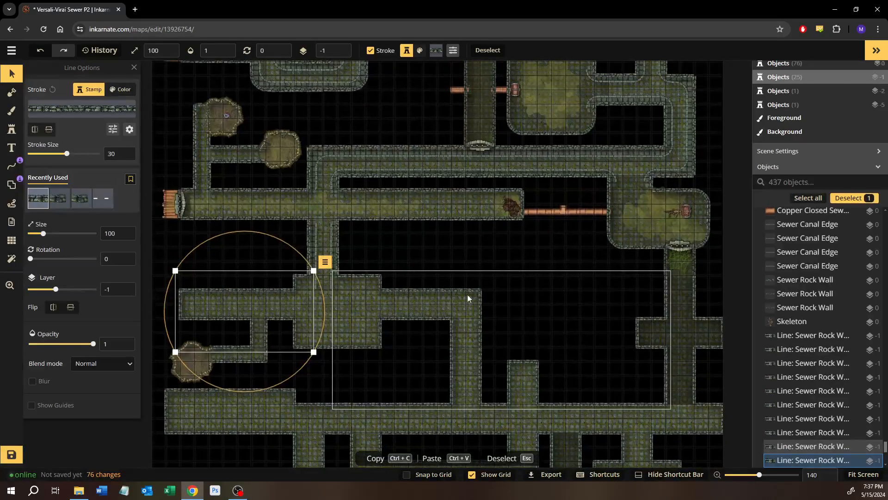
pyautogui.moveTo(540, 329); pyautogui.dragTo(396, 252)
pyautogui.moveTo(434, 306); pyautogui.dragTo(425, 229)
pyautogui.moveTo(412, 332); pyautogui.dragTo(528, 331)
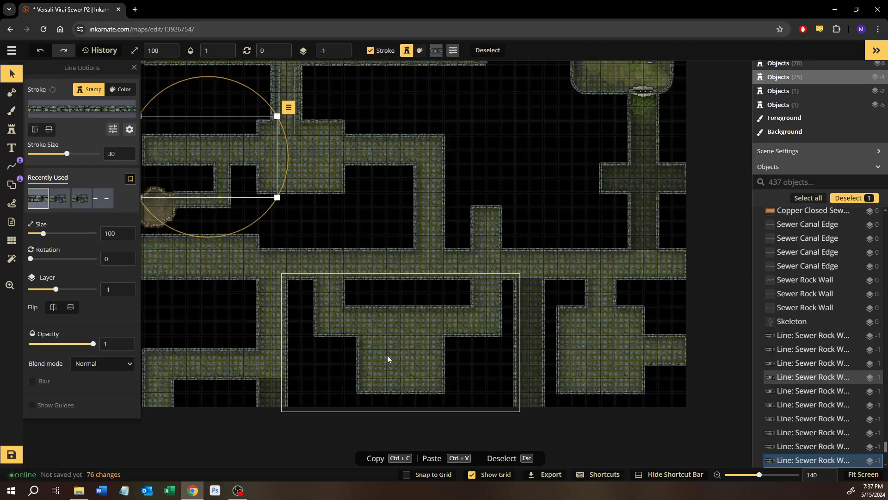
# Examine the map's northern half, including the canal loop, the caves, the pipes and the sludge rooms
pyautogui.moveTo(412, 134); pyautogui.dragTo(523, 389)
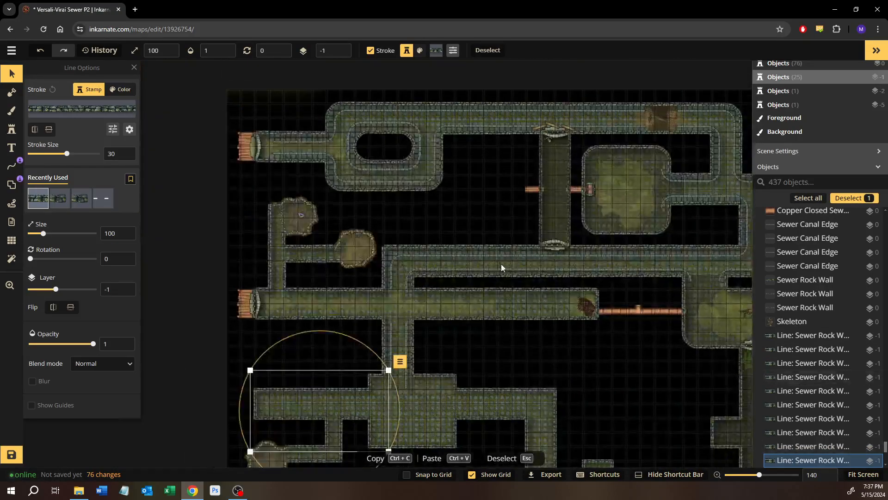
pyautogui.moveTo(608, 254); pyautogui.dragTo(512, 284)
pyautogui.moveTo(584, 343); pyautogui.dragTo(653, 273)
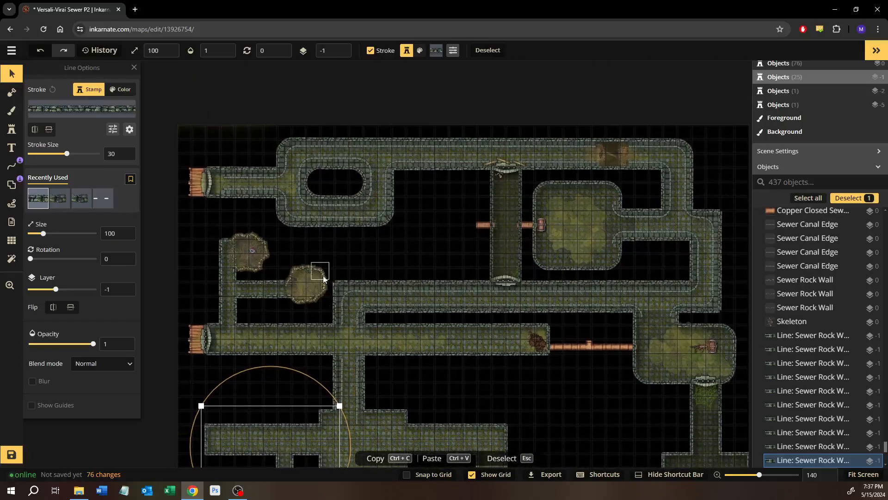
pyautogui.scroll(8, 240, 177)
pyautogui.scroll(2, 363, 205)
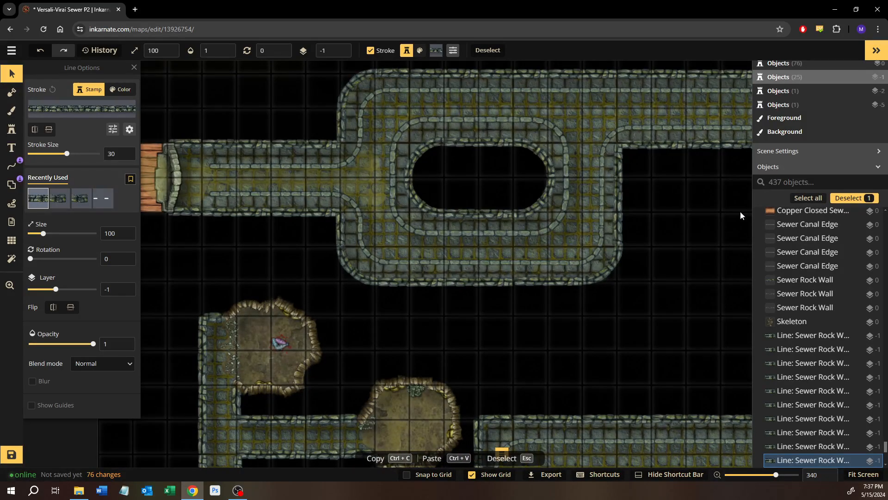
pyautogui.moveTo(690, 216); pyautogui.dragTo(343, 247)
pyautogui.scroll(2, 582, 226)
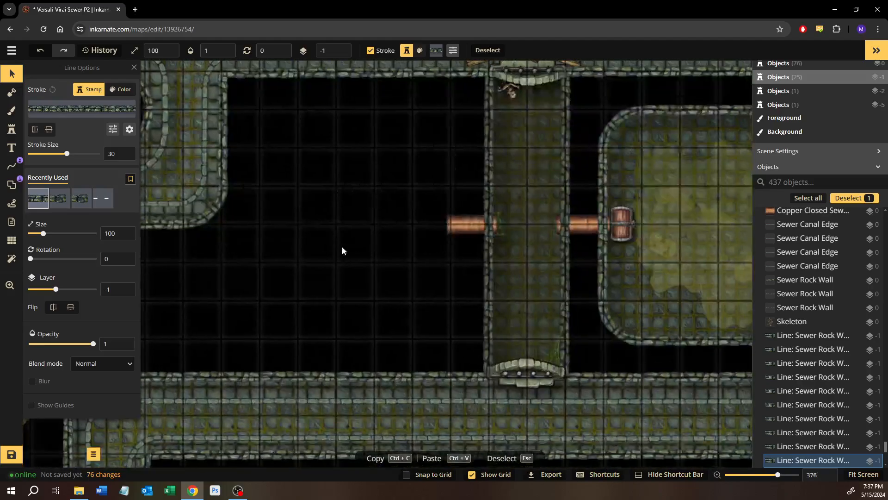
pyautogui.scroll(-6, 506, 364)
pyautogui.moveTo(470, 350); pyautogui.dragTo(317, 249)
pyautogui.moveTo(434, 386); pyautogui.dragTo(363, 207)
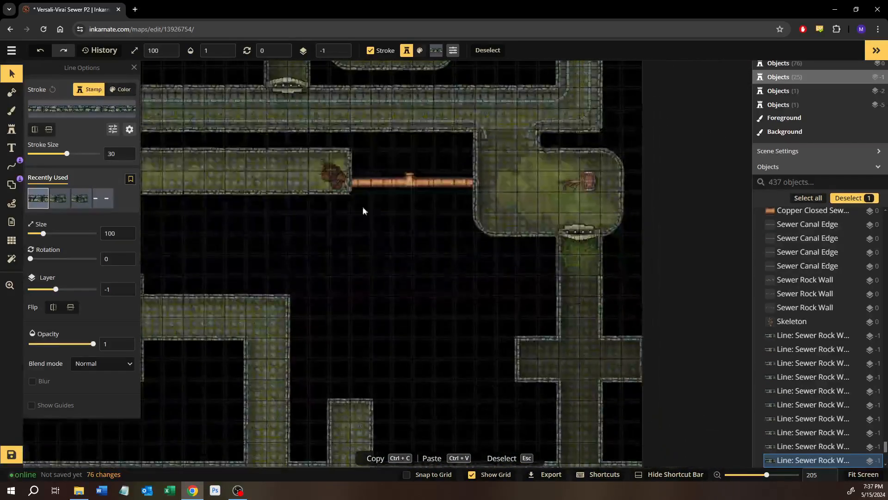
# Save the map
pyautogui.moveTo(408, 342); pyautogui.dragTo(607, 200)
pyautogui.scroll(-3, 446, 350)
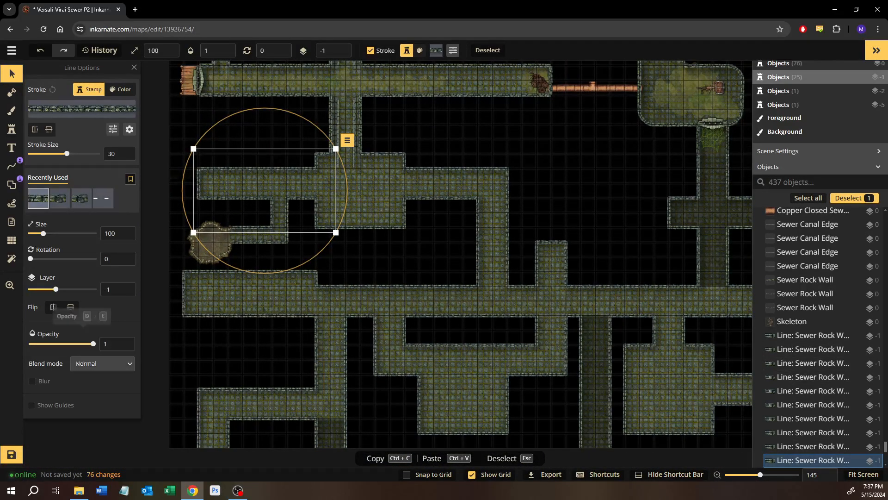
pyautogui.click(16, 455)
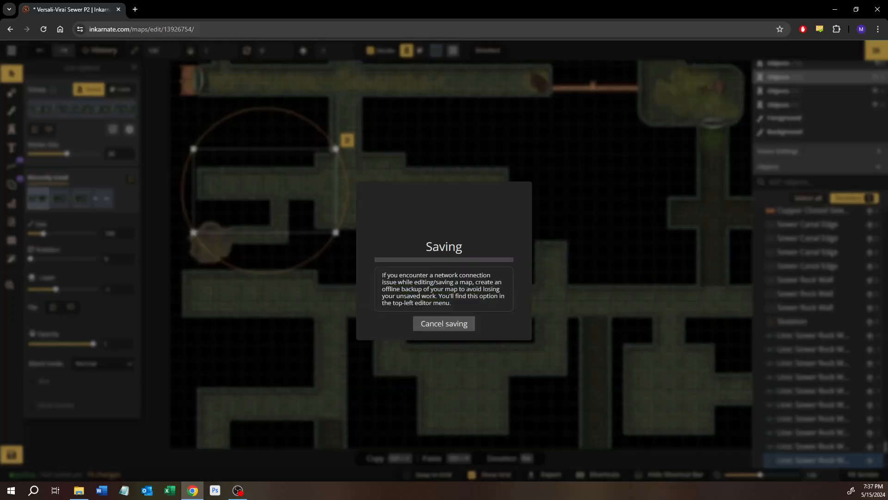